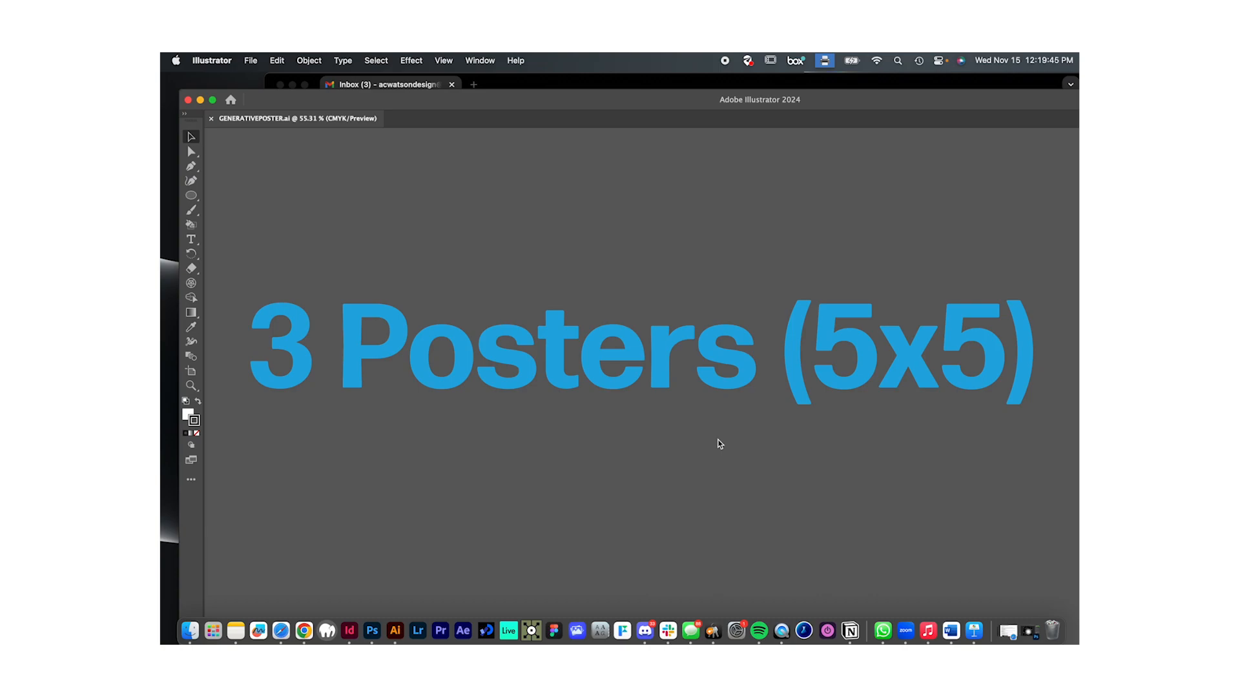
- Examine the camera, hand-painted, pattern and photomontage images in the assets row
scroll(720, 444, "down", 3)
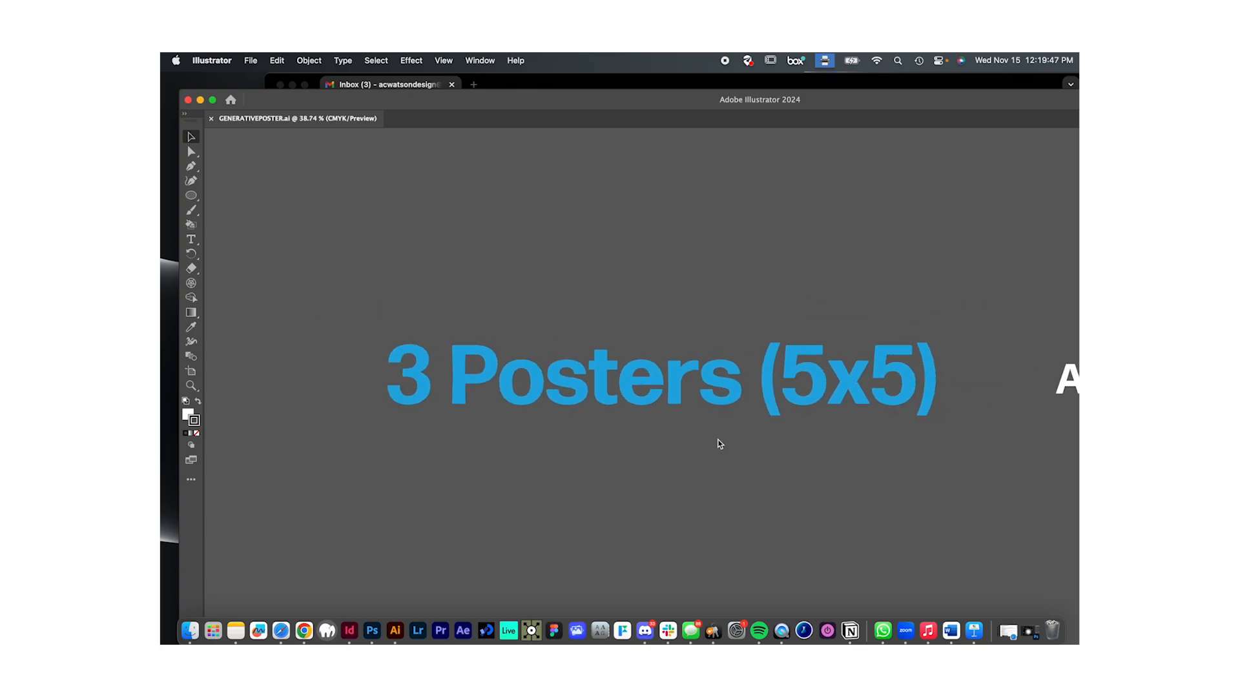
scroll(720, 444, "right", 10)
scroll(720, 445, "down", 3)
scroll(720, 444, "right", 3)
scroll(719, 444, "down", 1)
scroll(720, 444, "up", 2)
scroll(718, 444, "right", 2)
scroll(718, 444, "down", 2)
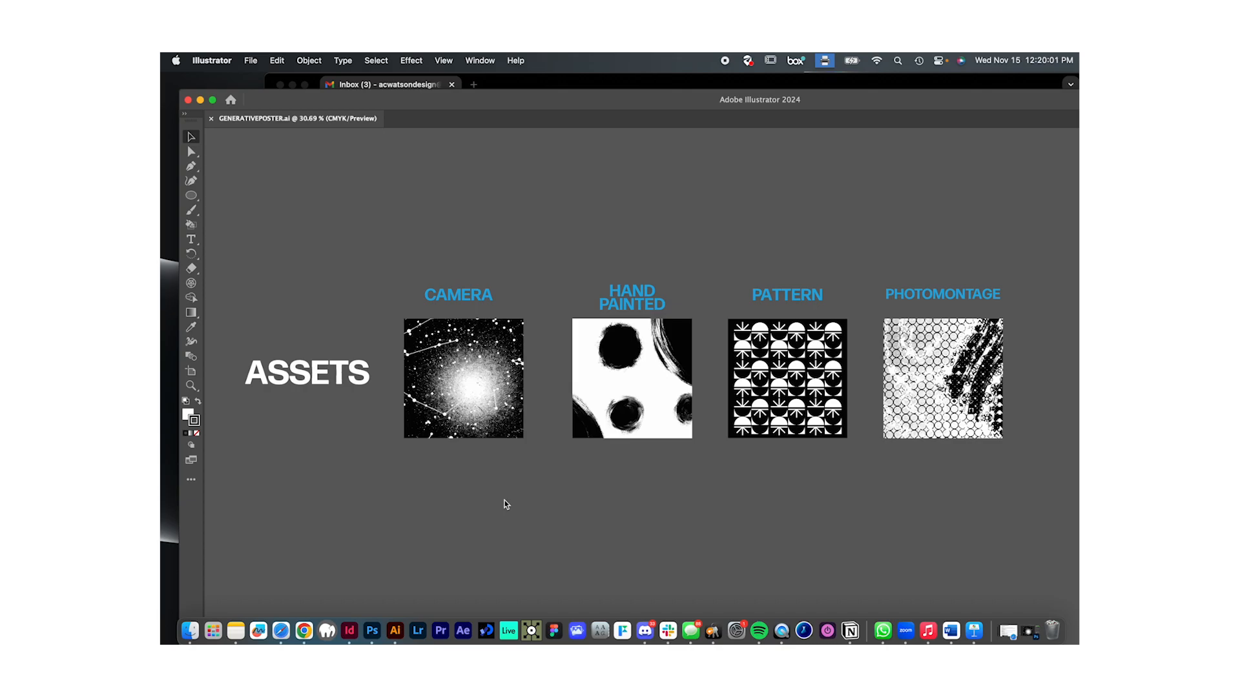
left_click(471, 293)
left_click(485, 402)
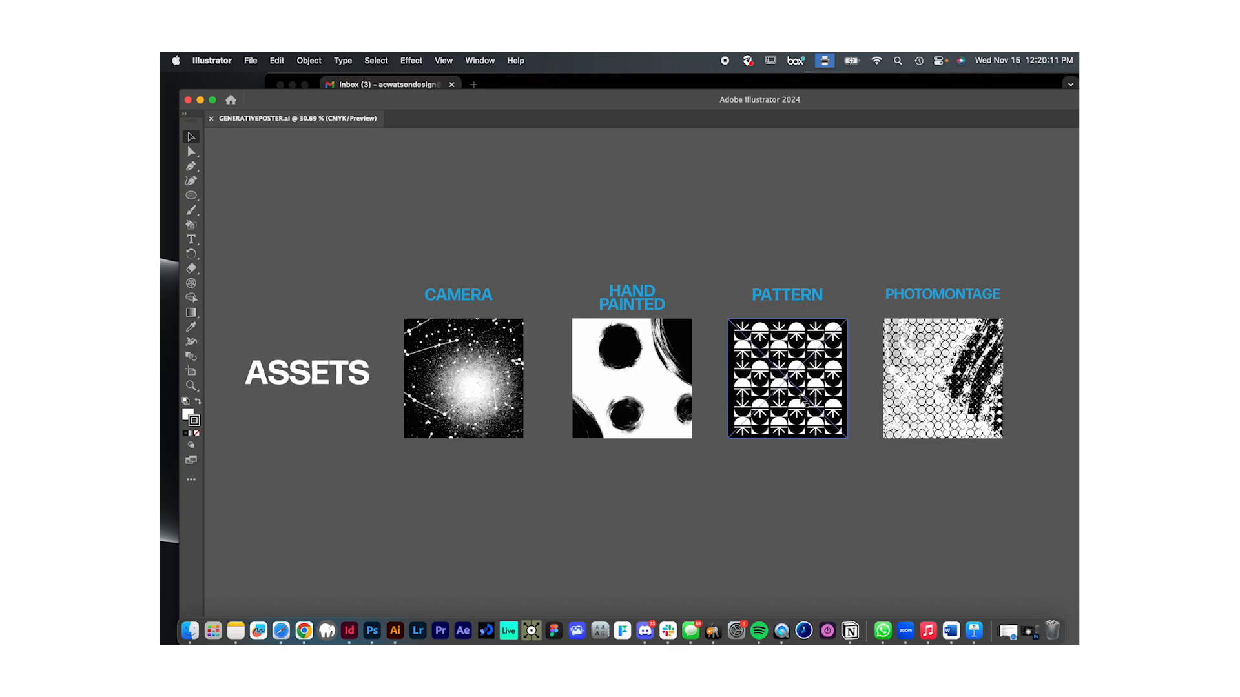
scroll(811, 380, "up", 1)
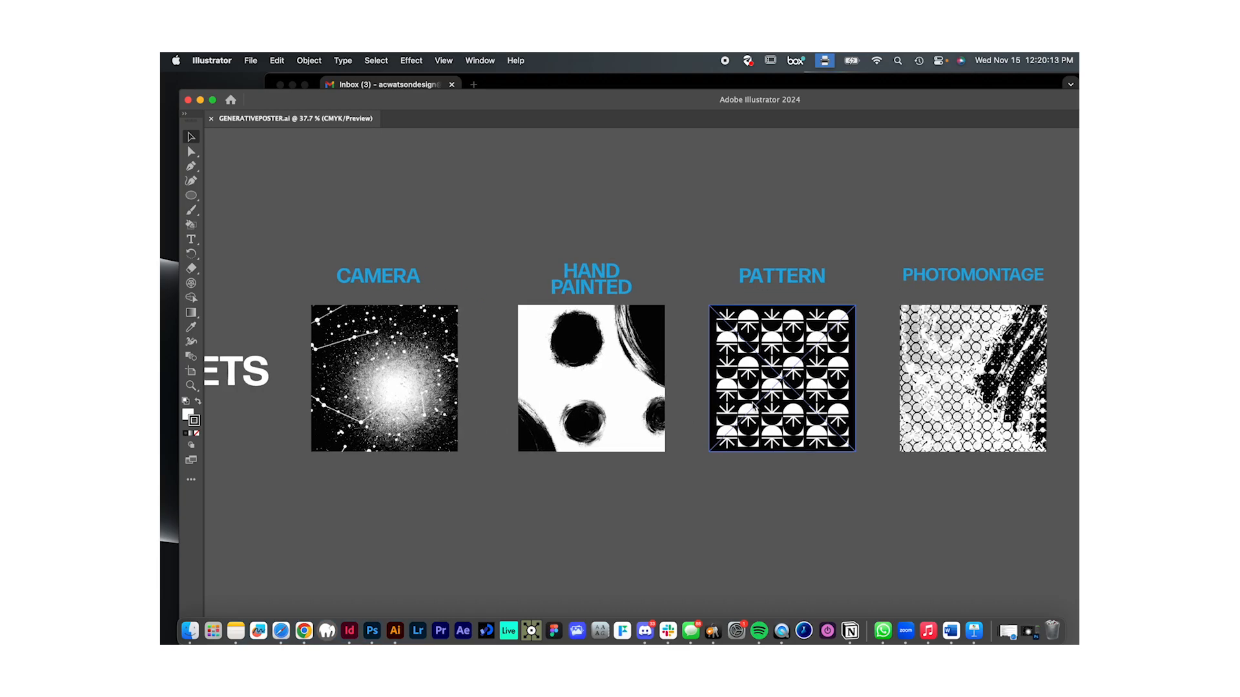
scroll(792, 399, "right", 1)
scroll(793, 396, "down", 1)
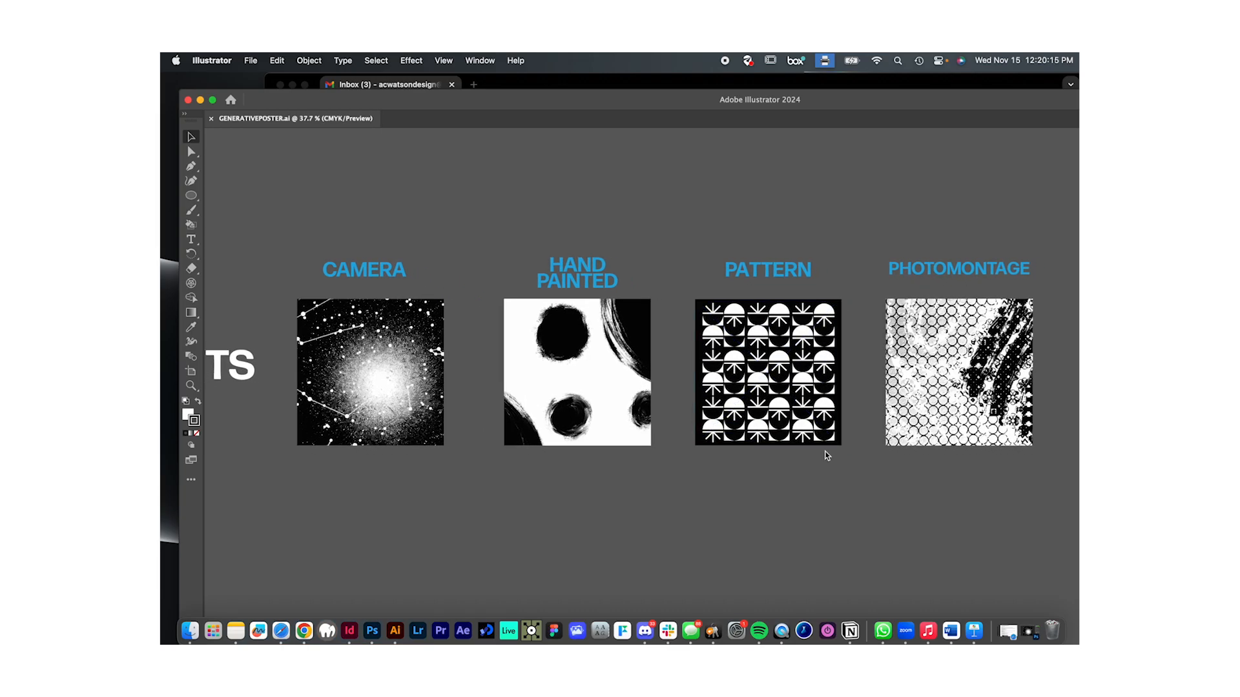
scroll(826, 455, "right", 2)
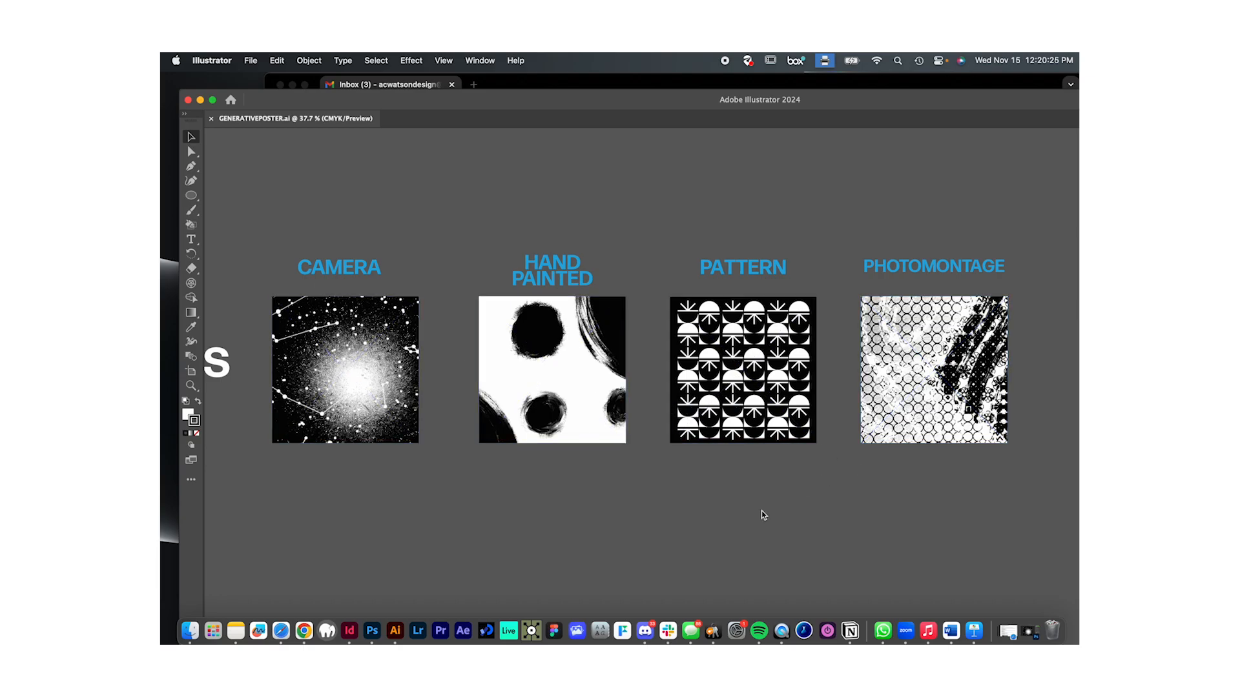
scroll(764, 515, "down", 5)
scroll(762, 512, "up", 3)
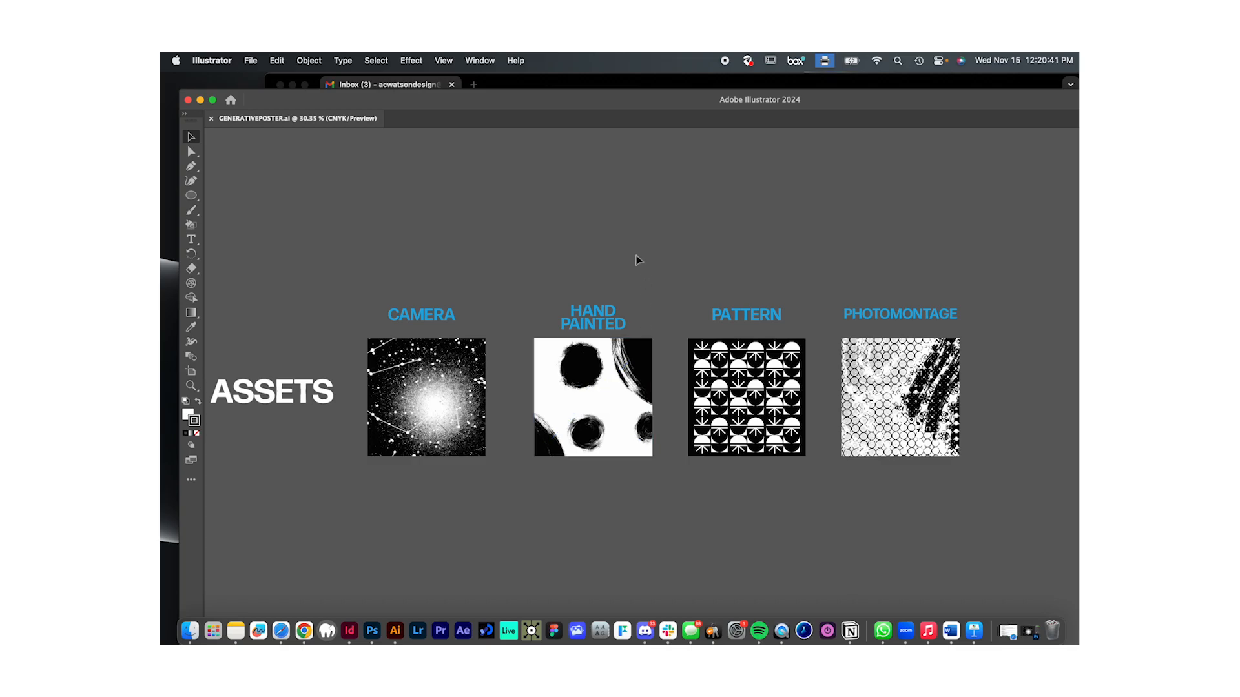
scroll(470, 463, "left", 2)
scroll(470, 461, "left", 3)
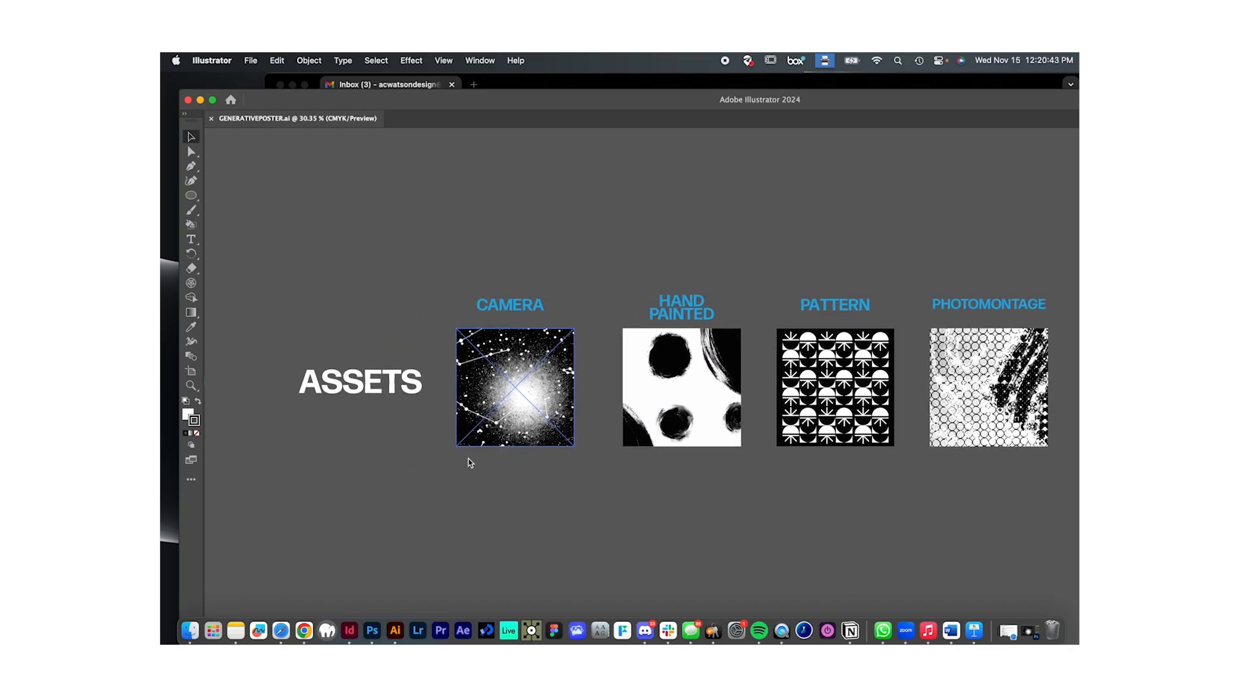
- Examine Poster 1's lettered circle grid alongside its finished blue, black and white composition
scroll(469, 462, "right", 2)
scroll(470, 462, "down", 1)
scroll(471, 467, "left", 2)
scroll(471, 466, "down", 5)
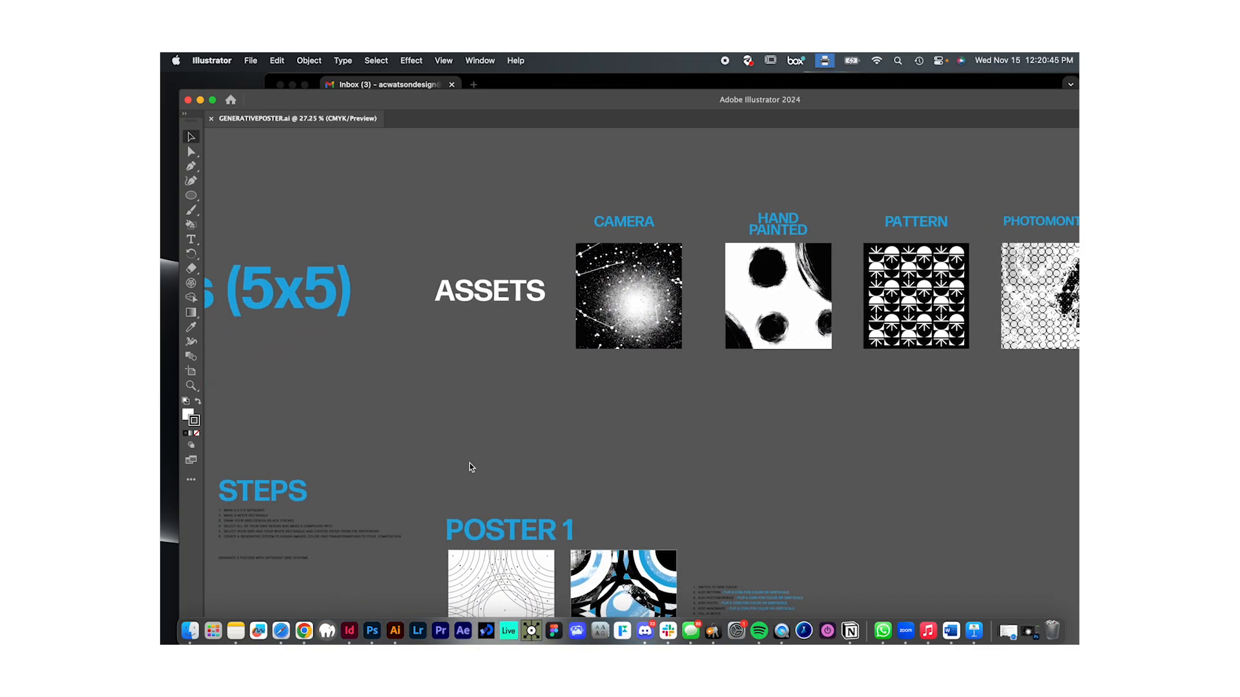
scroll(458, 451, "up", 5)
scroll(459, 451, "up", 1)
scroll(459, 450, "down", 3)
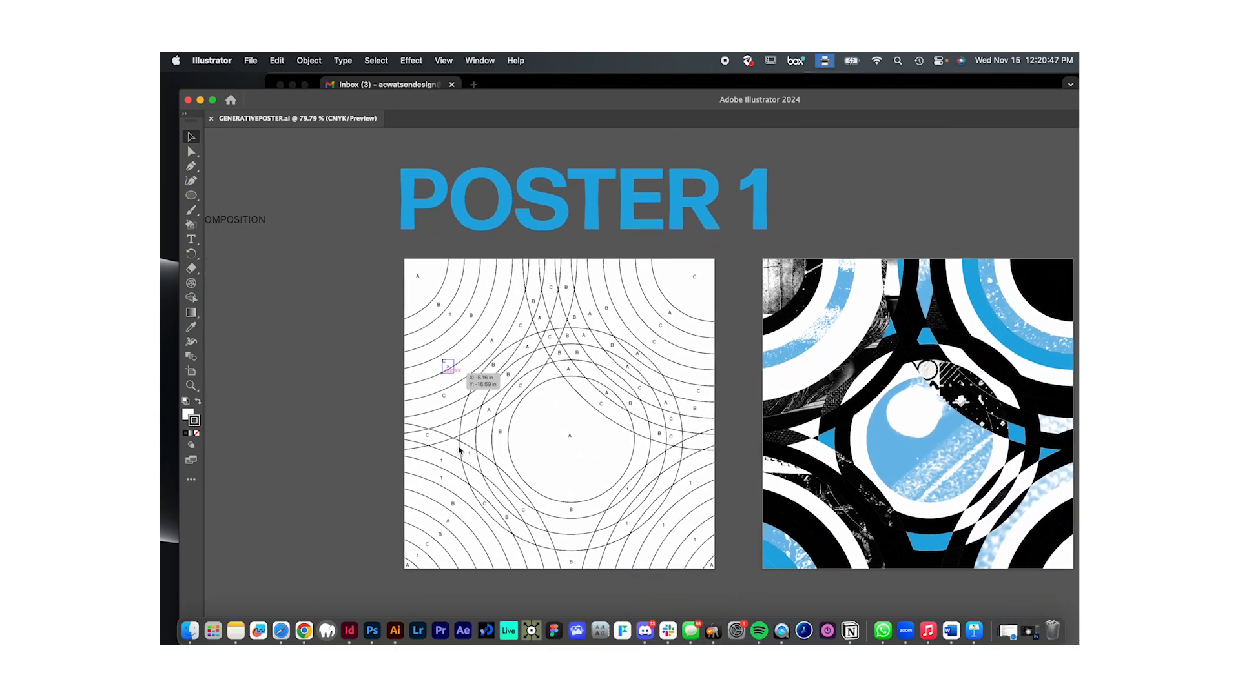
scroll(459, 451, "right", 3)
scroll(459, 451, "down", 1)
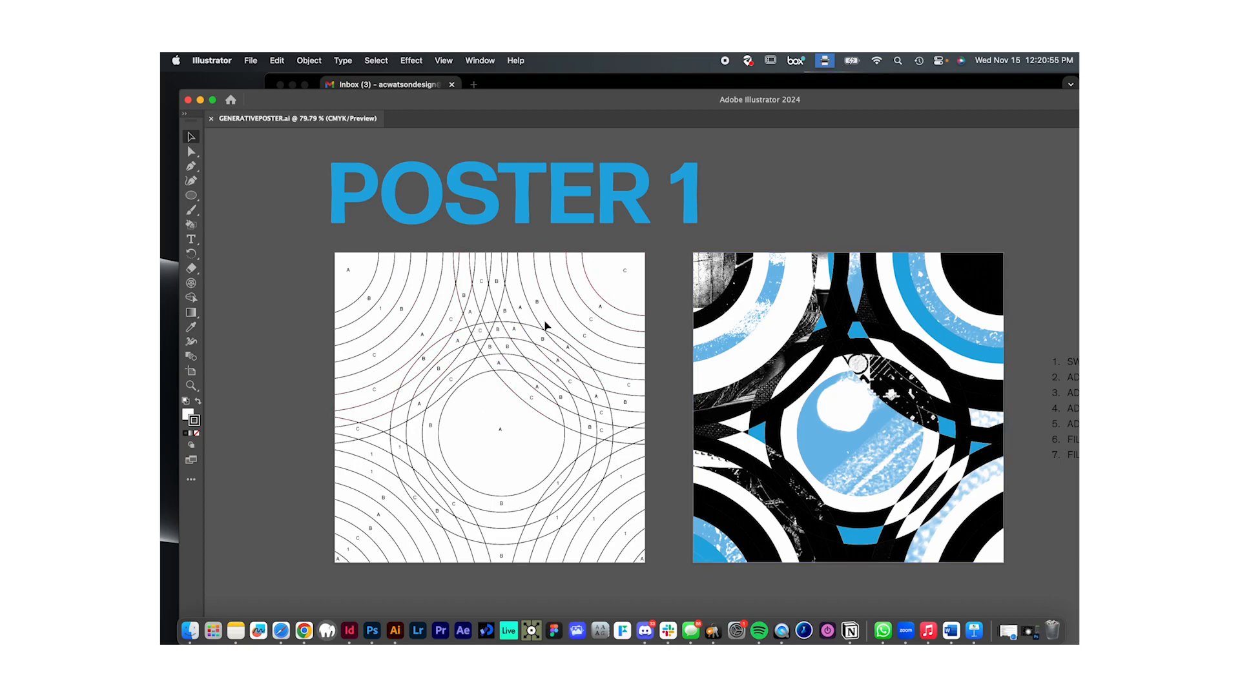
- Expand the document window to fill the screen and hide the Letters layer
left_click_drag(382, 93, 363, 76)
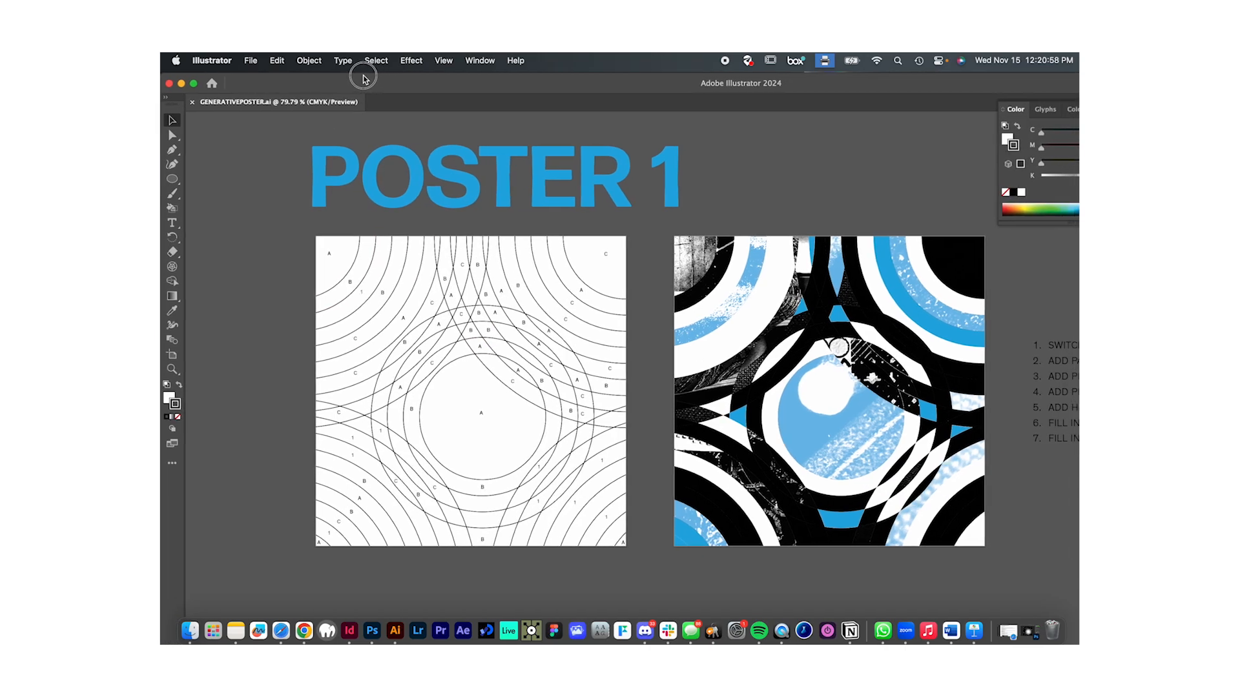
left_click(194, 83)
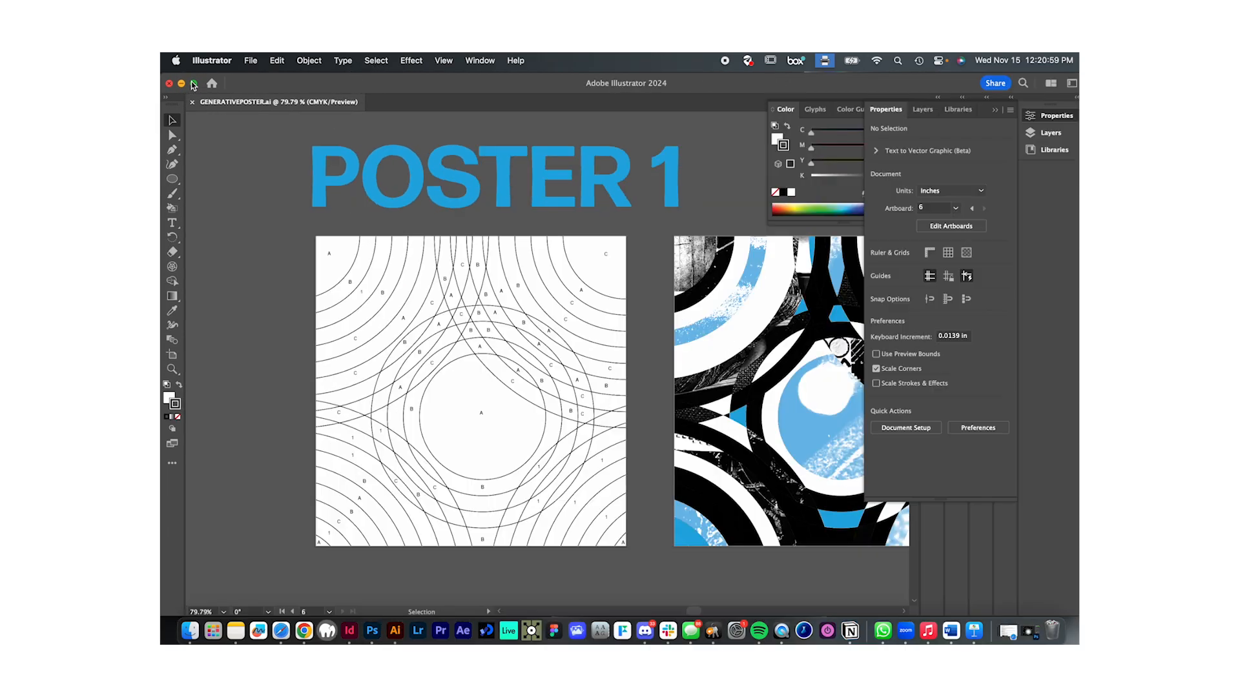
left_click(1052, 115)
left_click(931, 115)
left_click(1051, 133)
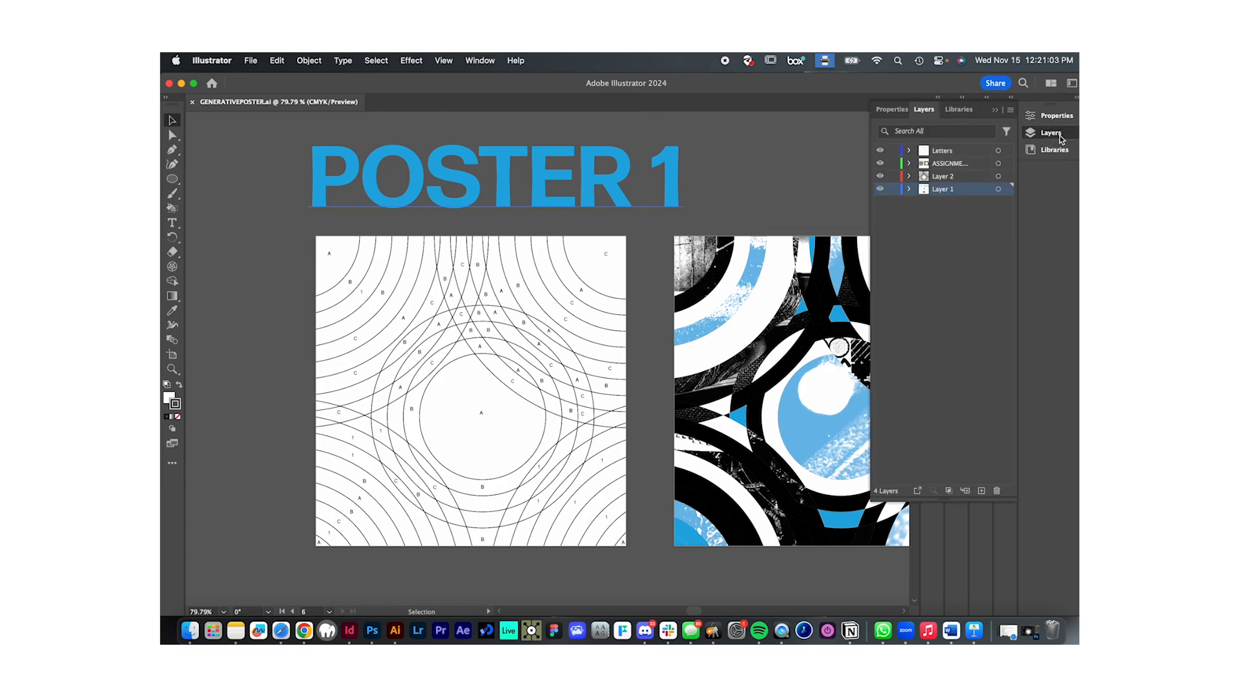
left_click(793, 166)
left_click(838, 127)
left_click(1061, 136)
- Examine Poster 1's circle grid without letters, the available shape tools and the finished composition built from the grid
scroll(663, 256, "right", 3)
scroll(664, 255, "down", 1)
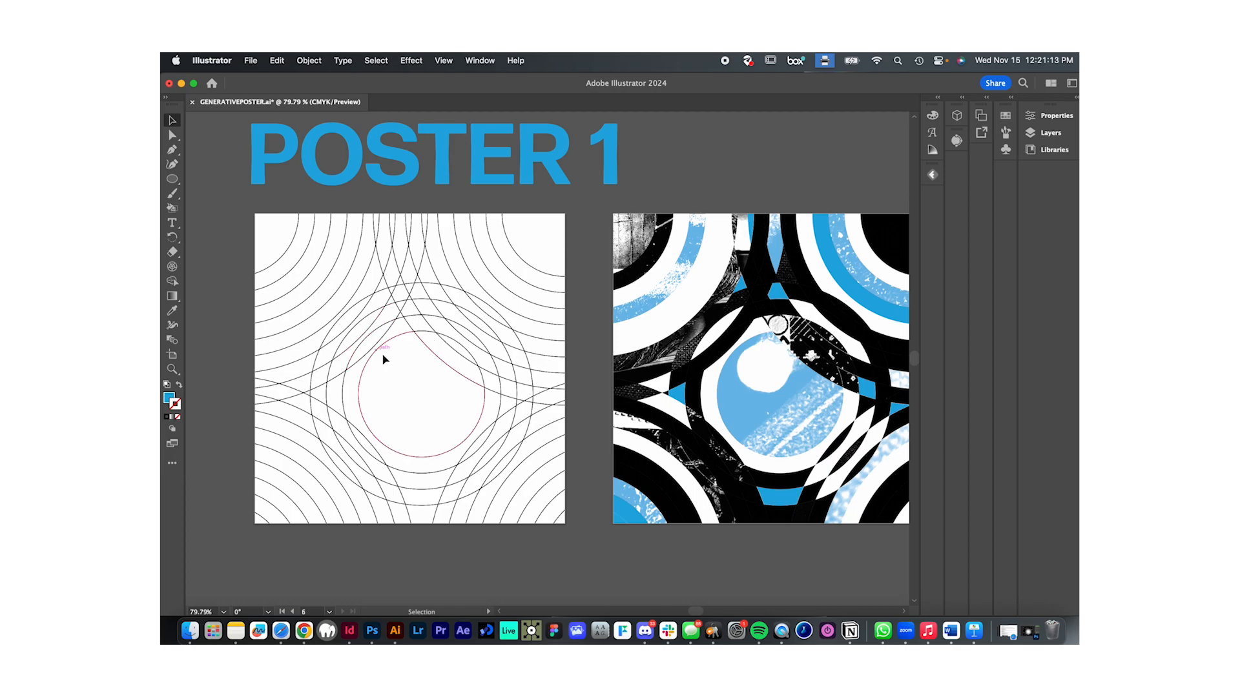
left_click(173, 181)
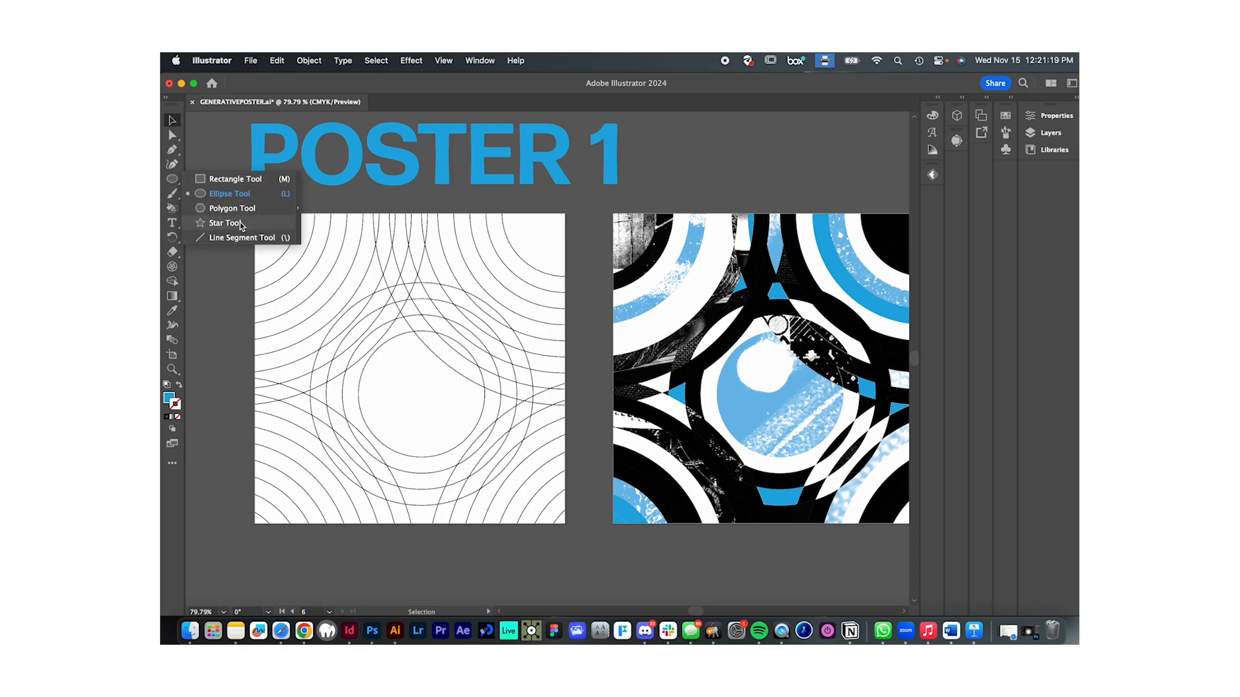
left_click(227, 142)
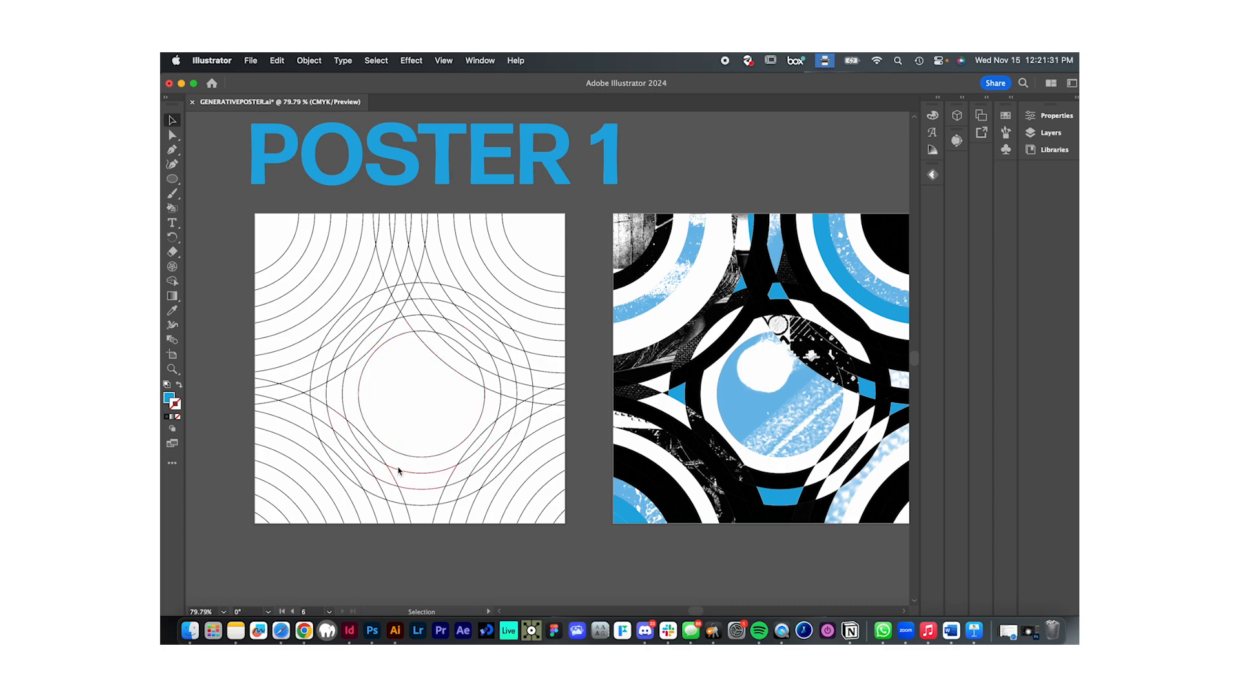
scroll(749, 280, "right", 5)
scroll(749, 279, "down", 1)
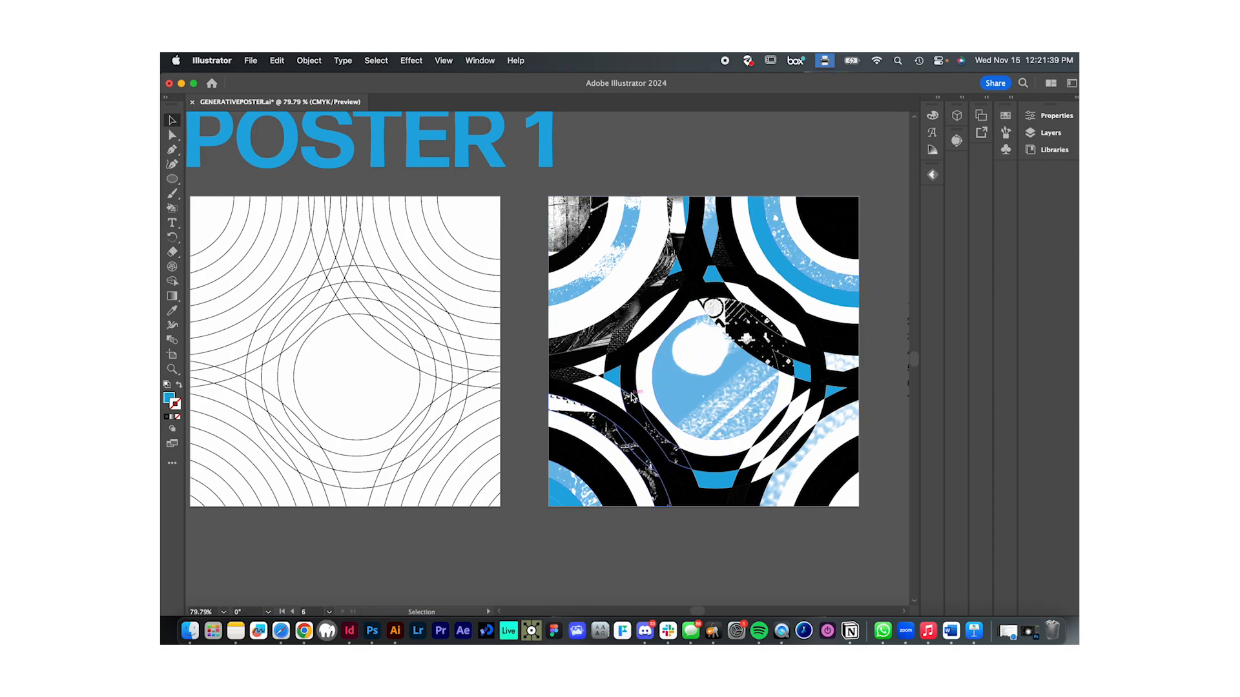
left_click(717, 361)
scroll(703, 351, "down", 2)
scroll(703, 351, "left", 1)
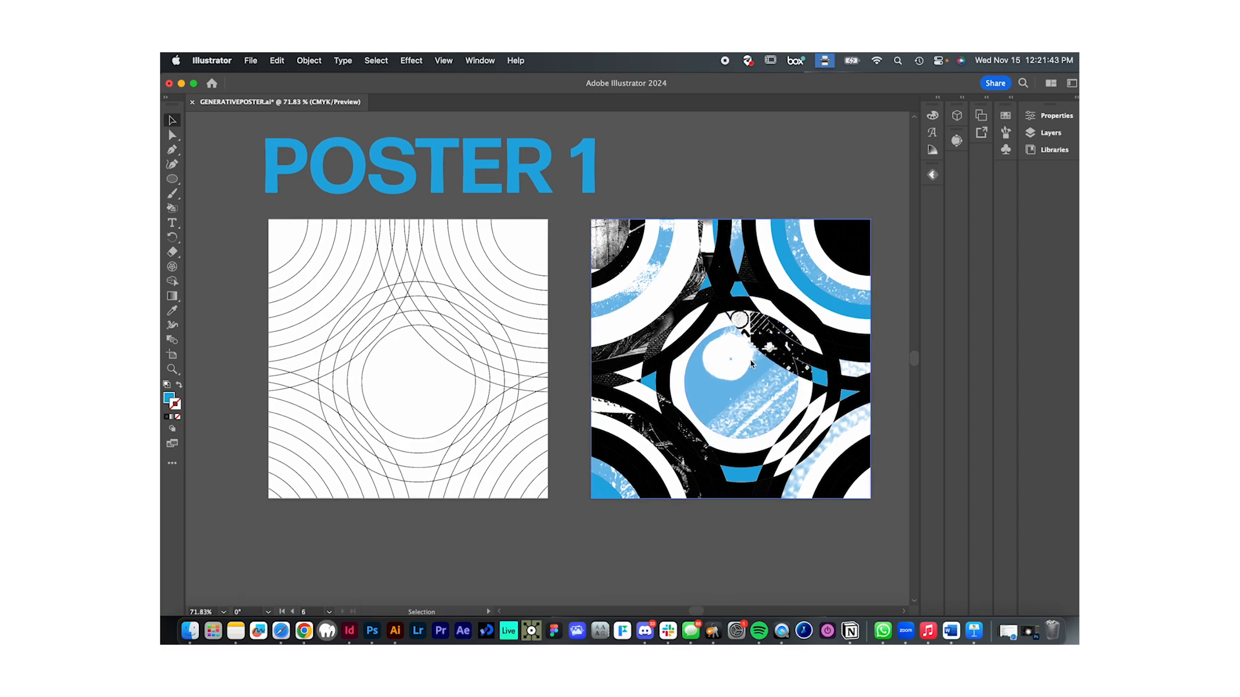
scroll(739, 319, "up", 2)
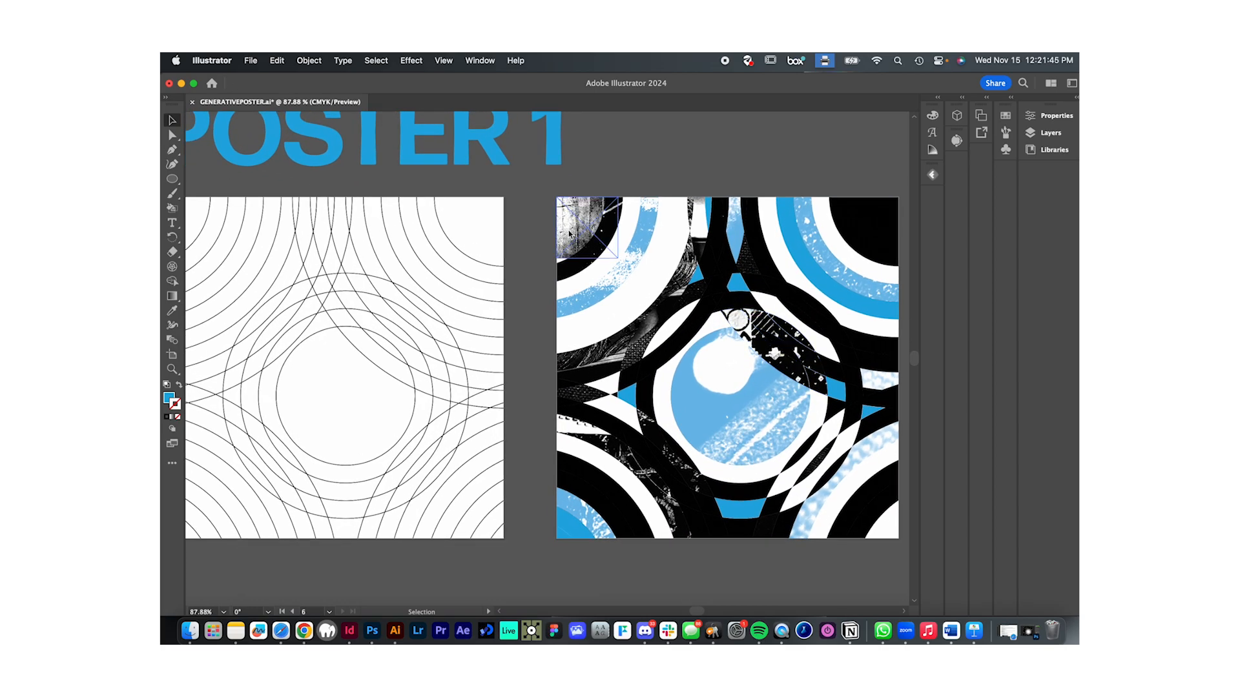
scroll(668, 348, "down", 1)
scroll(668, 347, "right", 1)
scroll(689, 365, "left", 1)
scroll(689, 365, "up", 1)
scroll(689, 365, "down", 4)
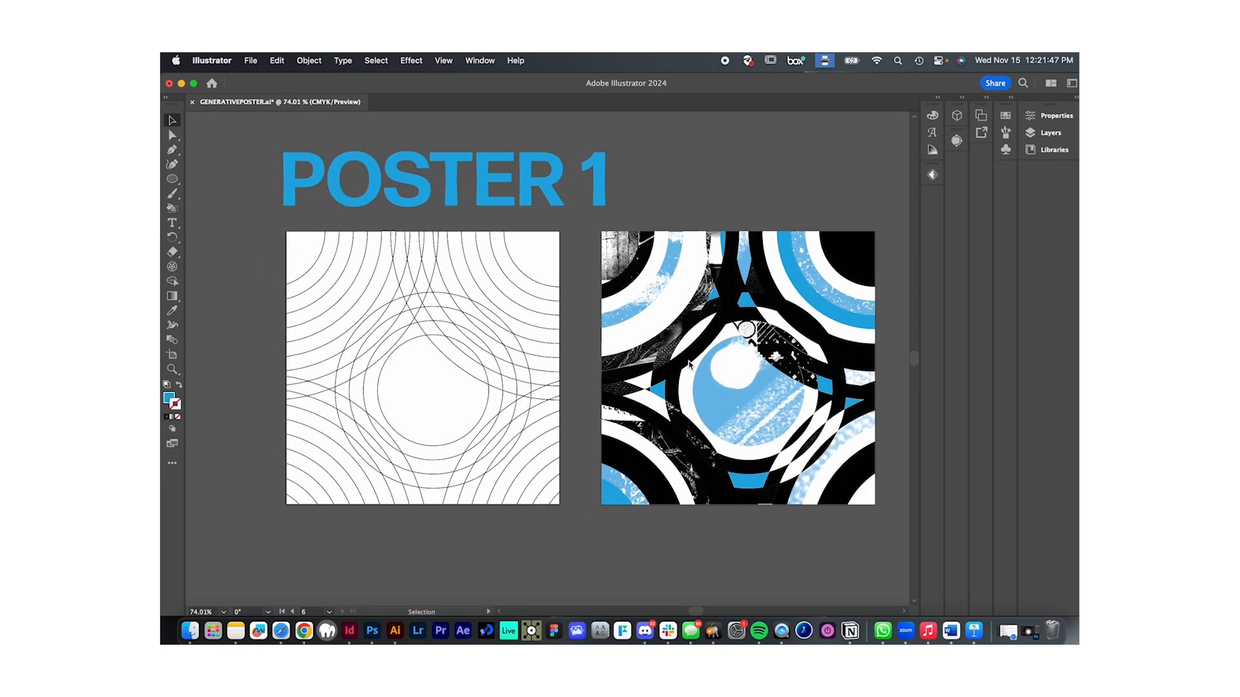
scroll(689, 364, "up", 2)
scroll(689, 364, "up", 1)
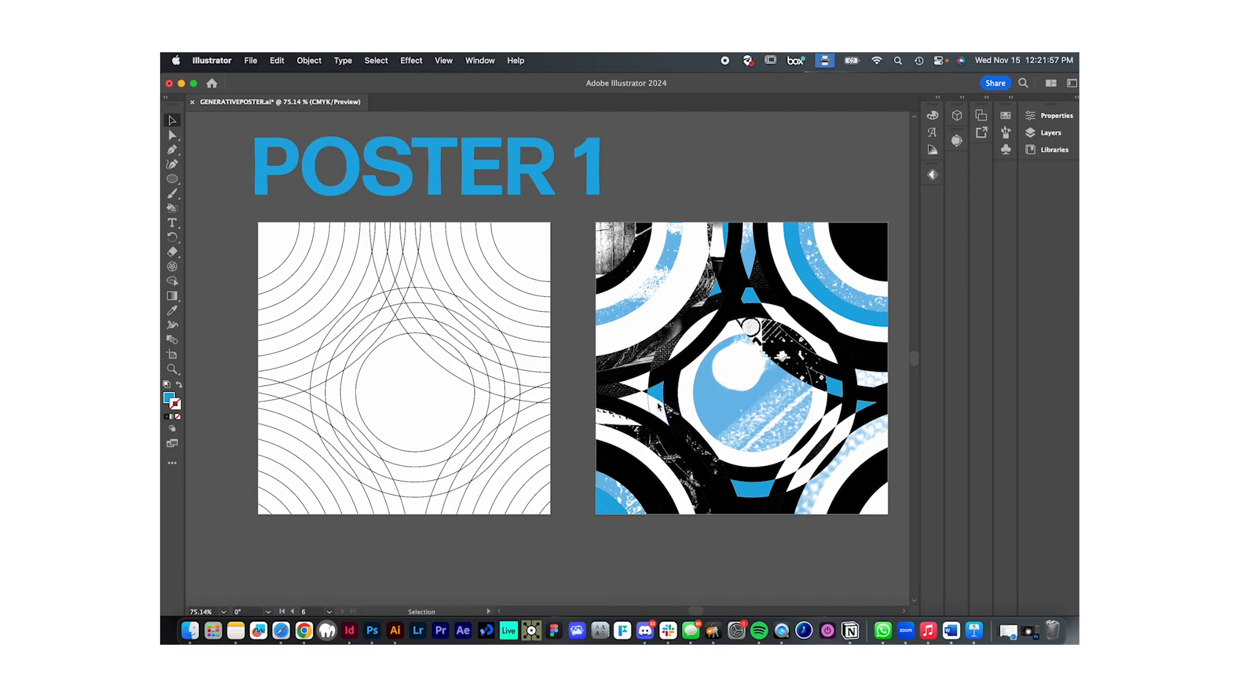
- Read the numbered list of color, image and coin-flip rules beside Poster 1 and compare it with the composition
scroll(673, 343, "right", 10)
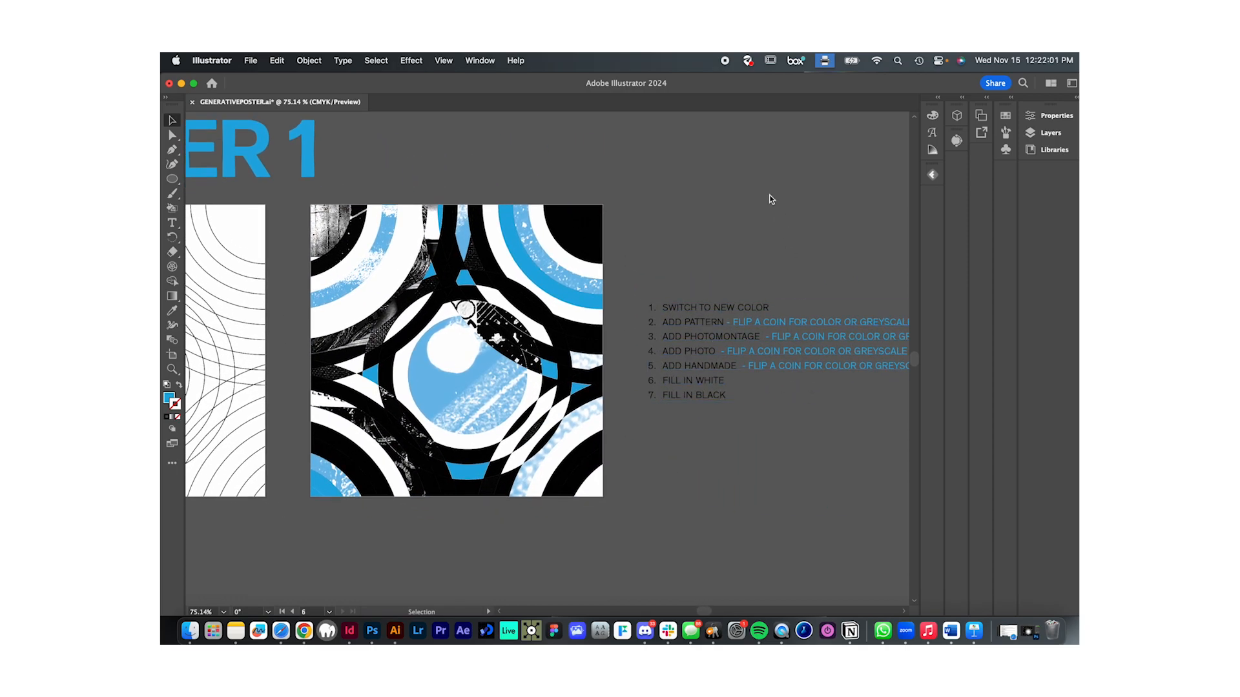
scroll(763, 243, "right", 3)
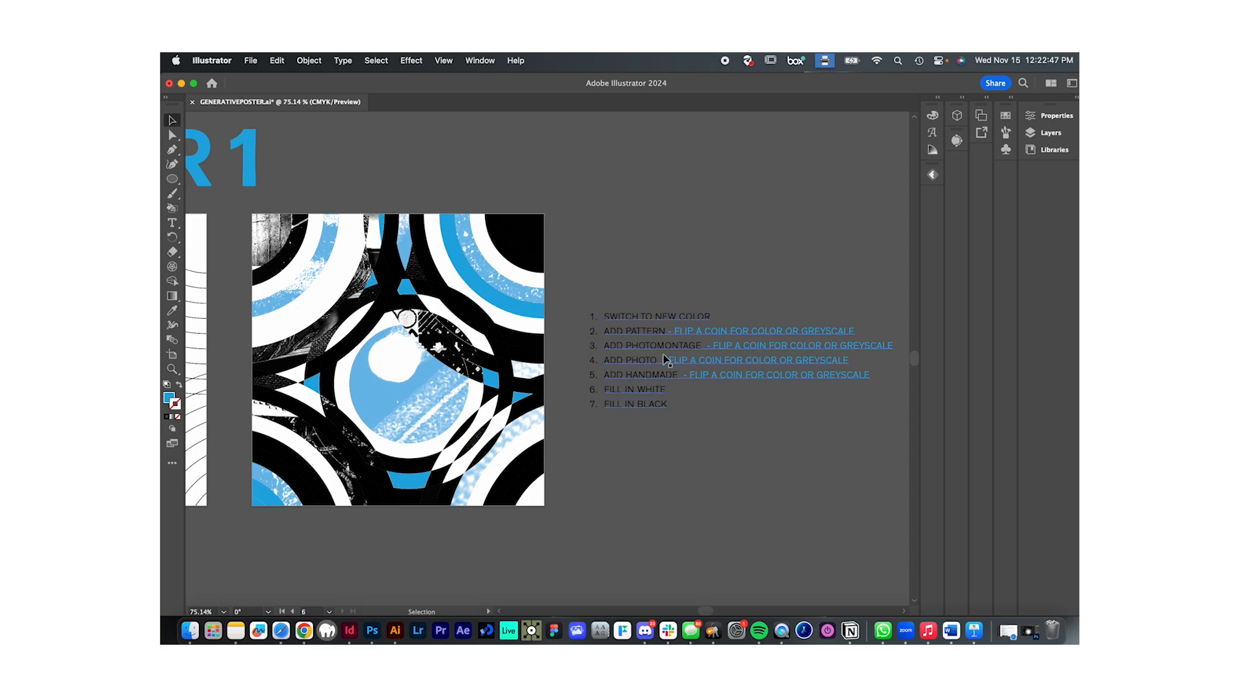
scroll(672, 366, "up", 8)
scroll(672, 366, "down", 6)
scroll(632, 545, "up", 7)
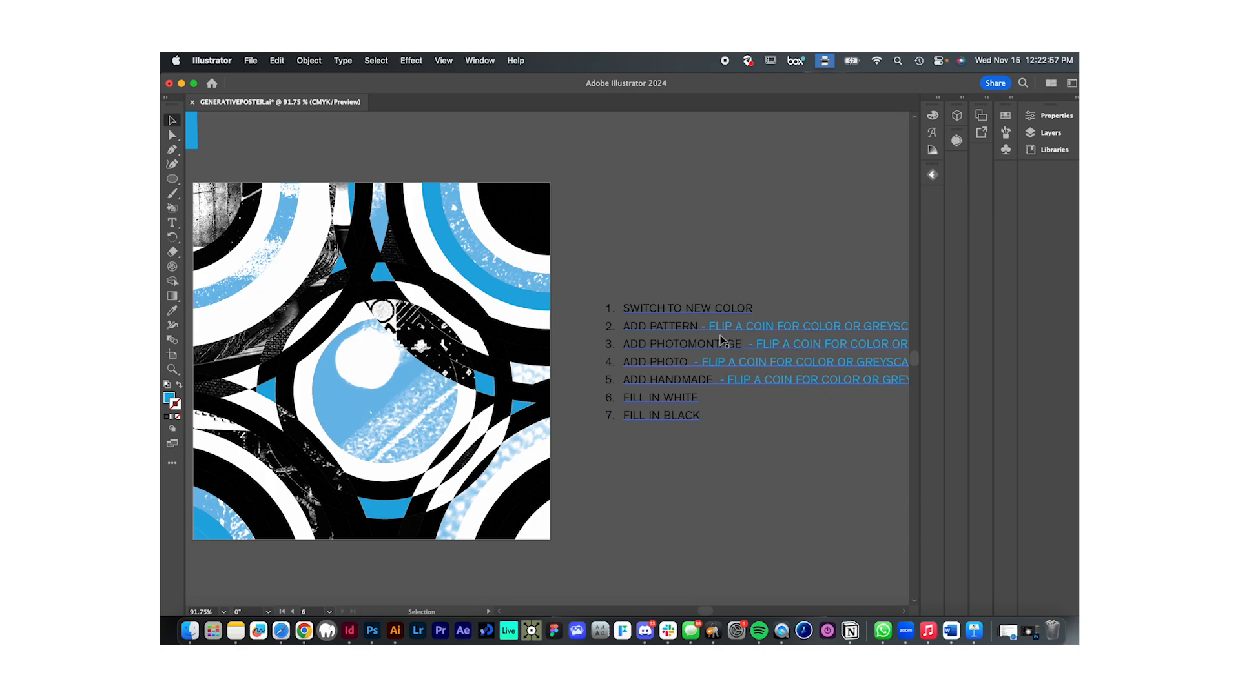
scroll(724, 356, "down", 2)
scroll(724, 357, "right", 3)
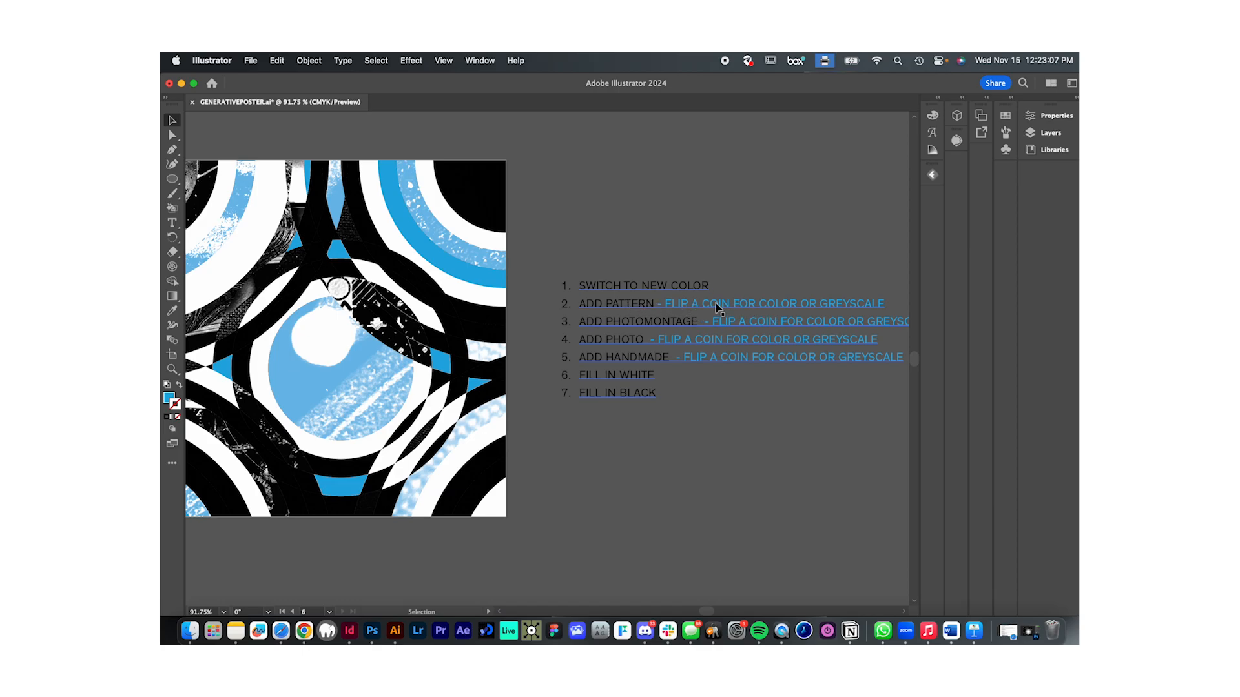
left_click(479, 258)
left_click_drag(537, 269, 621, 264)
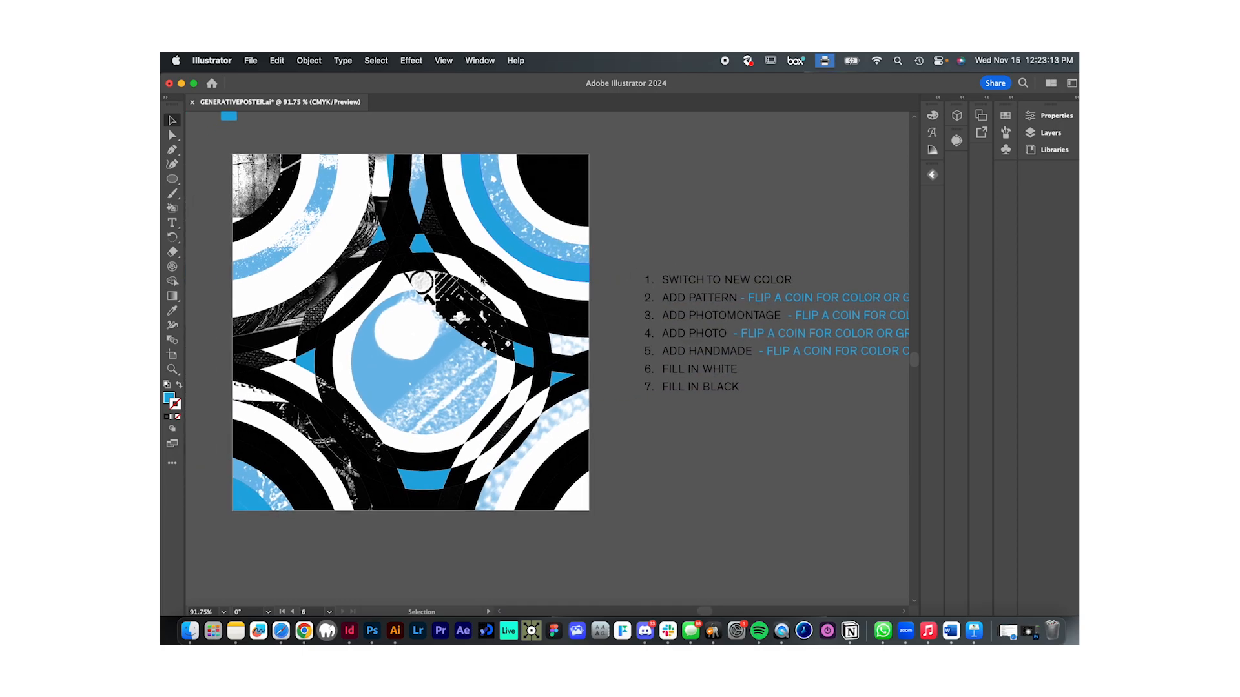
scroll(727, 303, "right", 2)
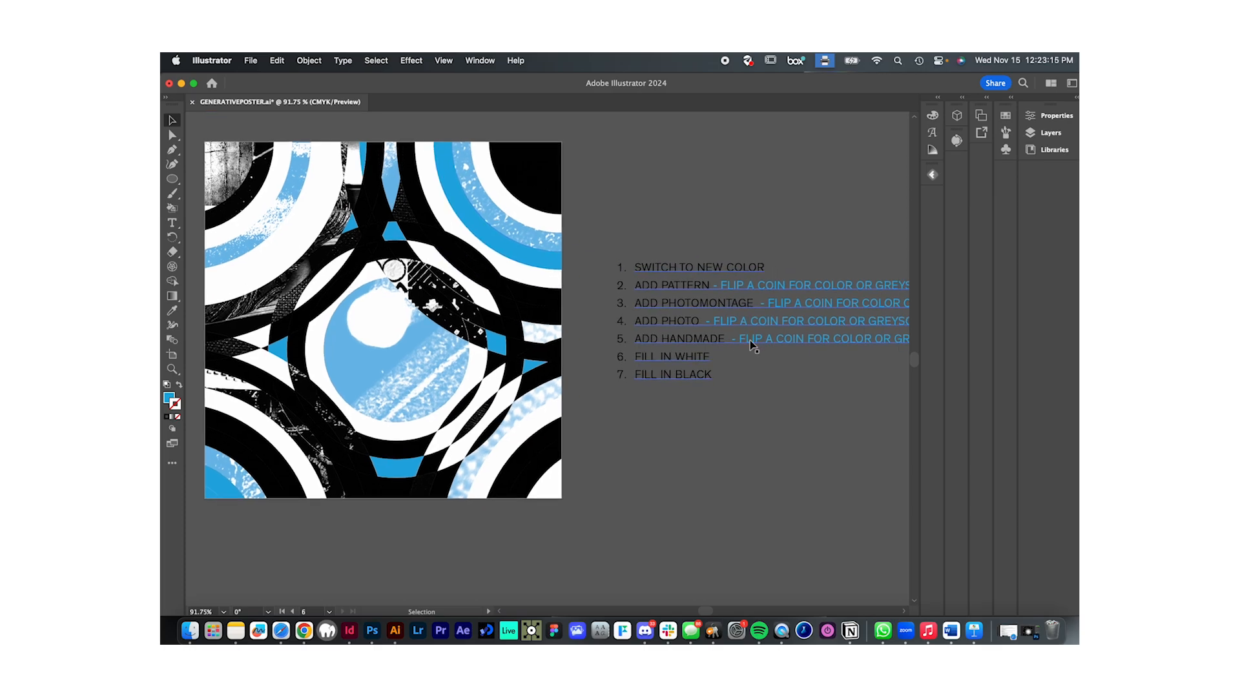
scroll(723, 331, "down", 3)
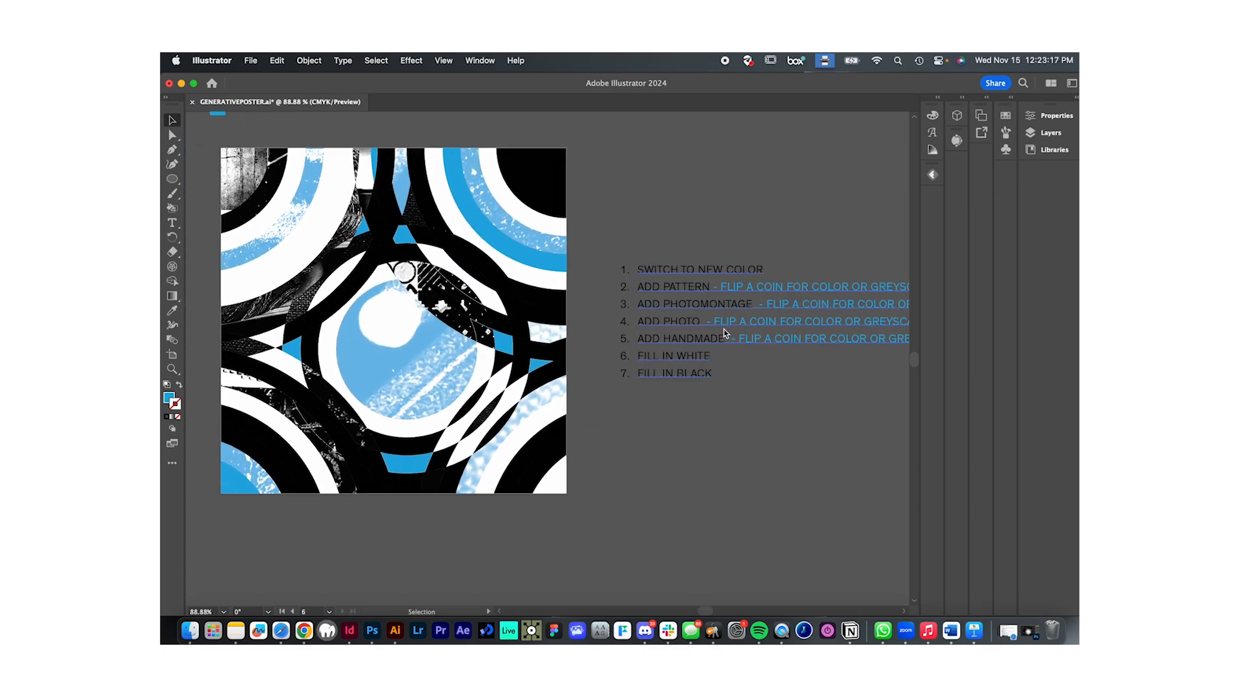
scroll(723, 328, "down", 1)
left_click(723, 328)
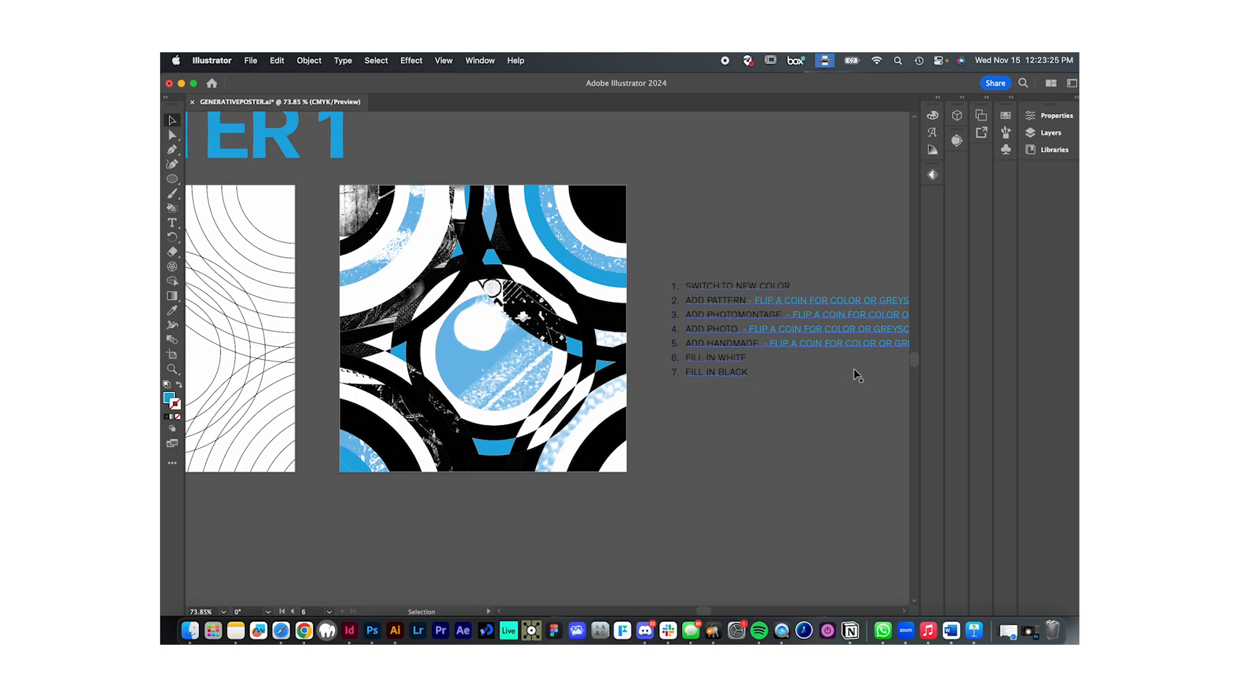
scroll(847, 385, "right", 2)
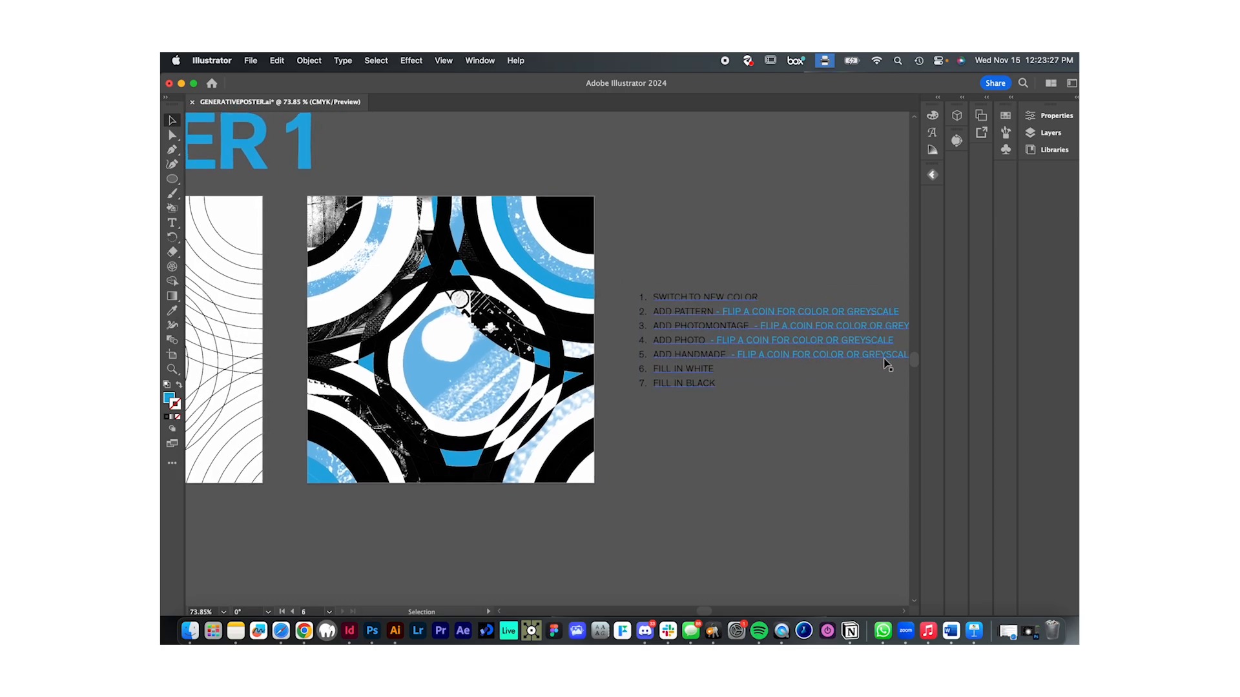
- Review the STEPS instructions for making the artboard, grid, compound path and Divide operation, next to Poster 1's grid
left_click(461, 398)
scroll(572, 449, "left", 5)
scroll(572, 448, "down", 4)
scroll(572, 449, "left", 1)
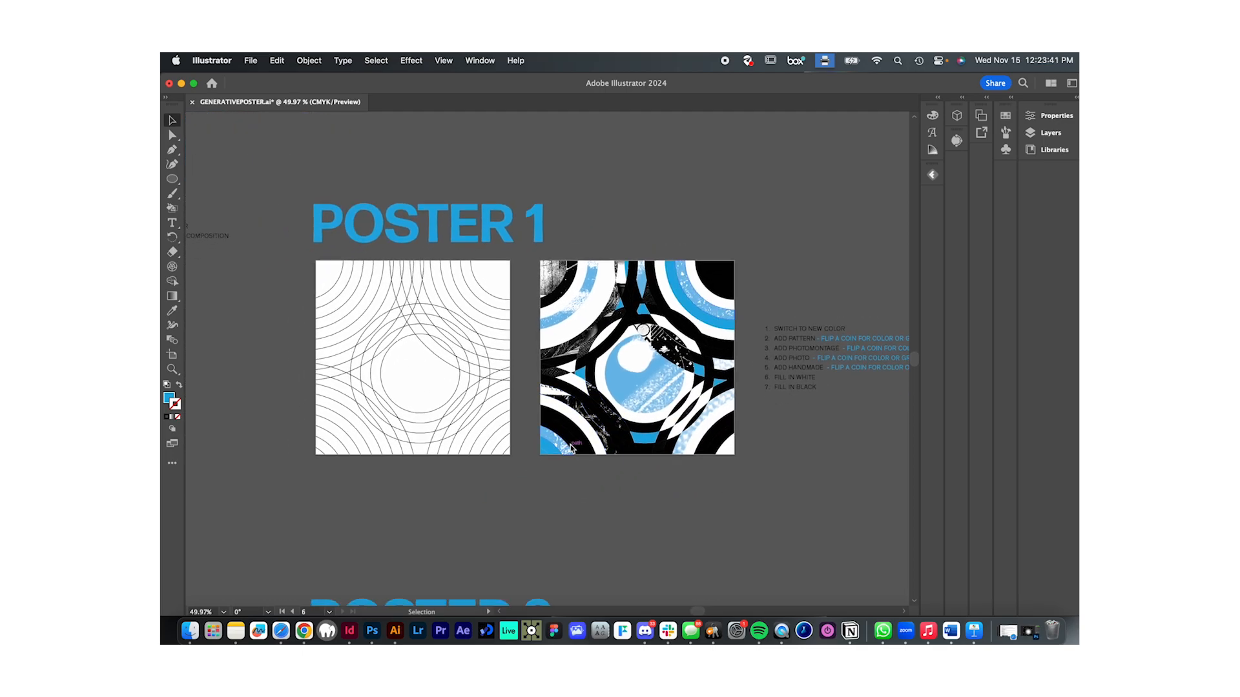
scroll(570, 447, "down", 3)
scroll(571, 447, "left", 4)
scroll(571, 446, "down", 1)
scroll(571, 446, "left", 3)
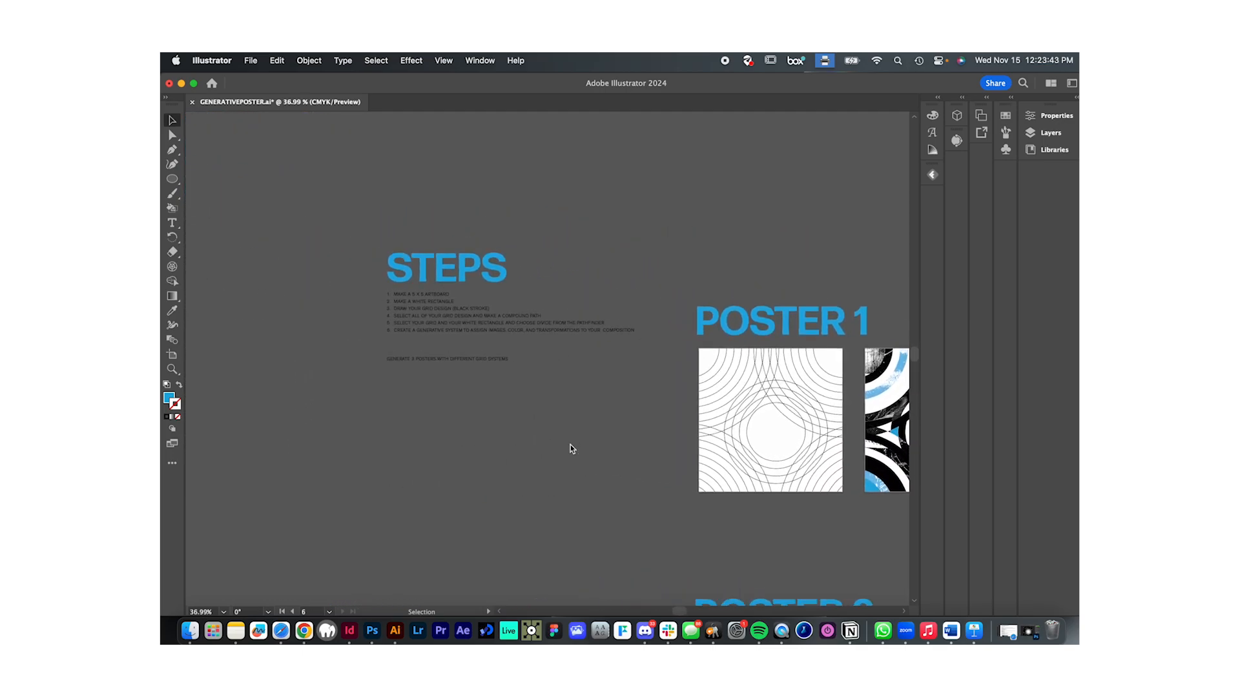
scroll(647, 432, "left", 5)
scroll(647, 431, "down", 1)
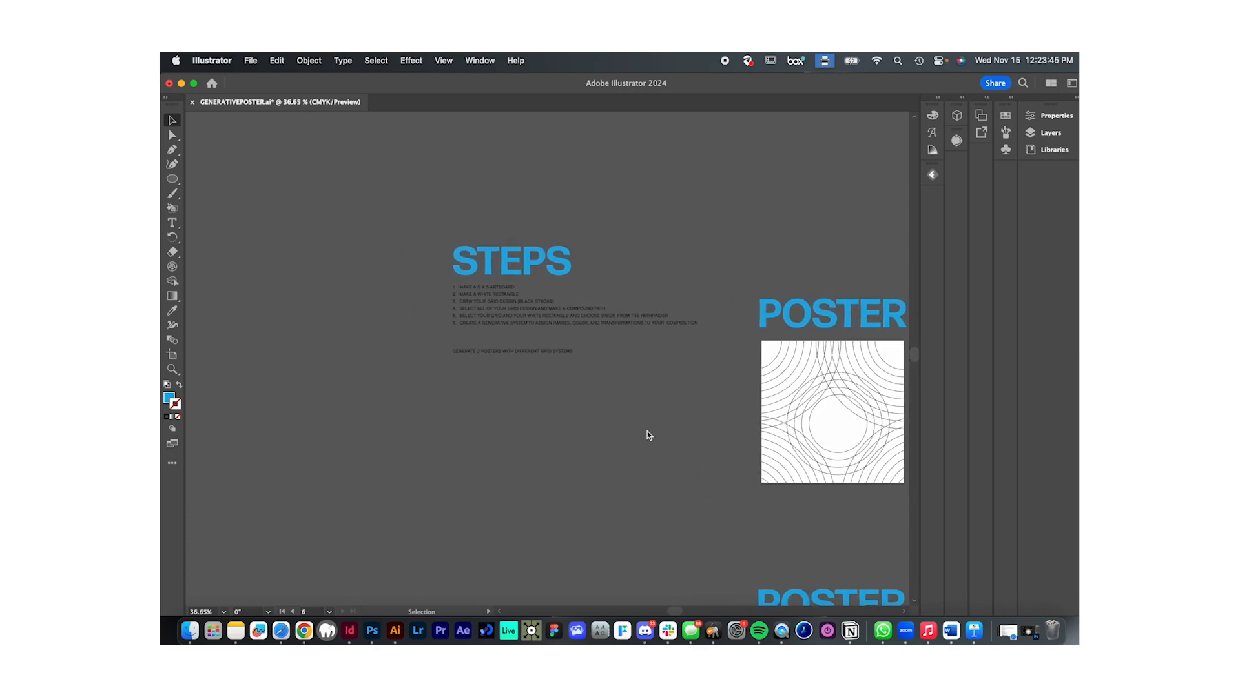
scroll(647, 431, "up", 2)
scroll(764, 412, "right", 2)
scroll(764, 412, "down", 1)
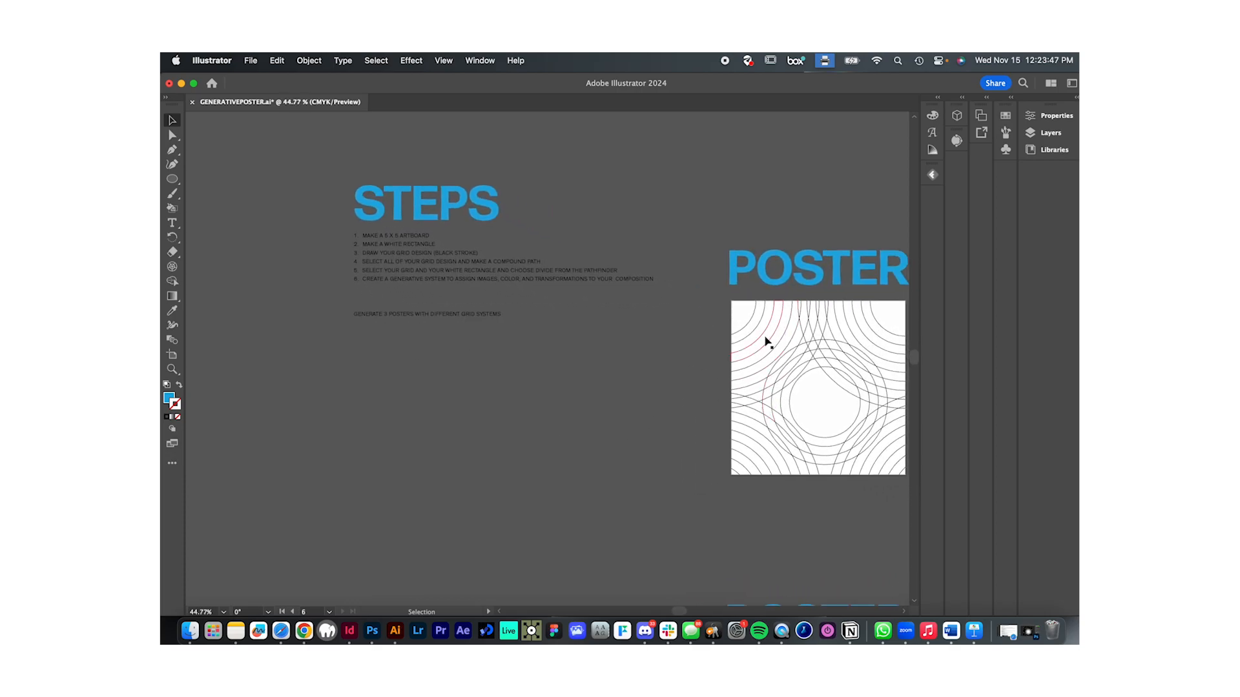
- Review the STEPS list, Poster 1's grid and finished composition, and the grids of Posters 2 and 3
scroll(802, 401, "down", 2)
scroll(803, 400, "left", 4)
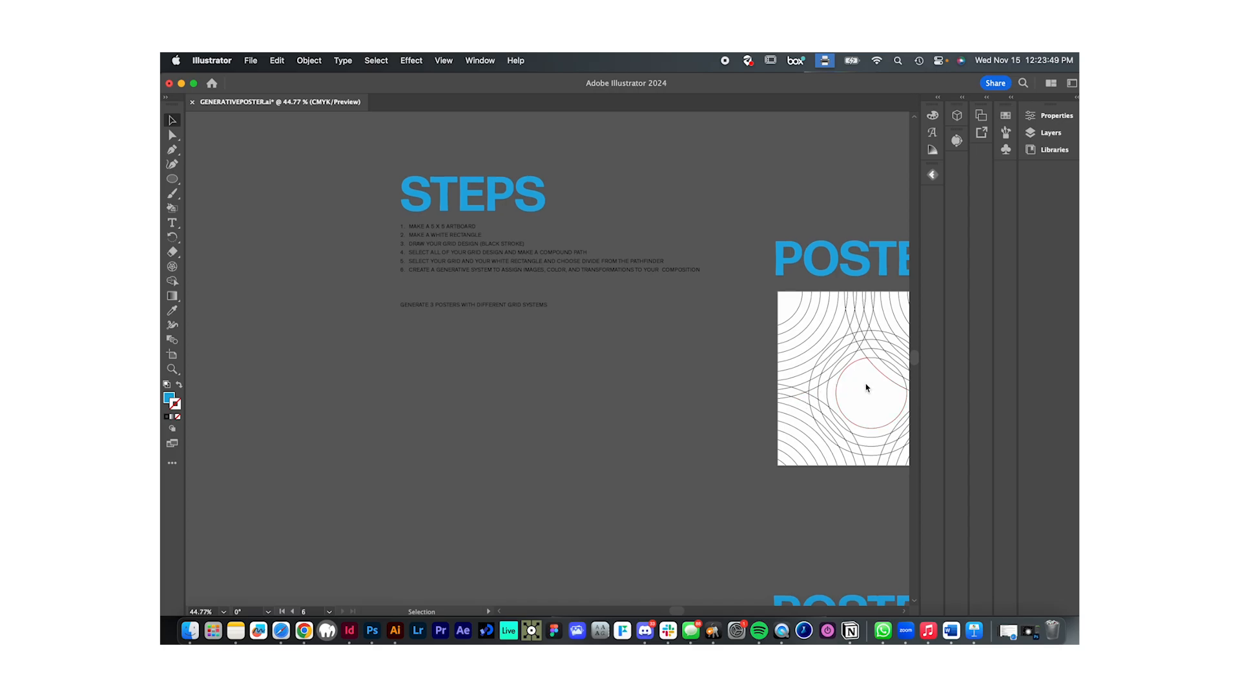
scroll(866, 386, "right", 5)
scroll(867, 386, "up", 1)
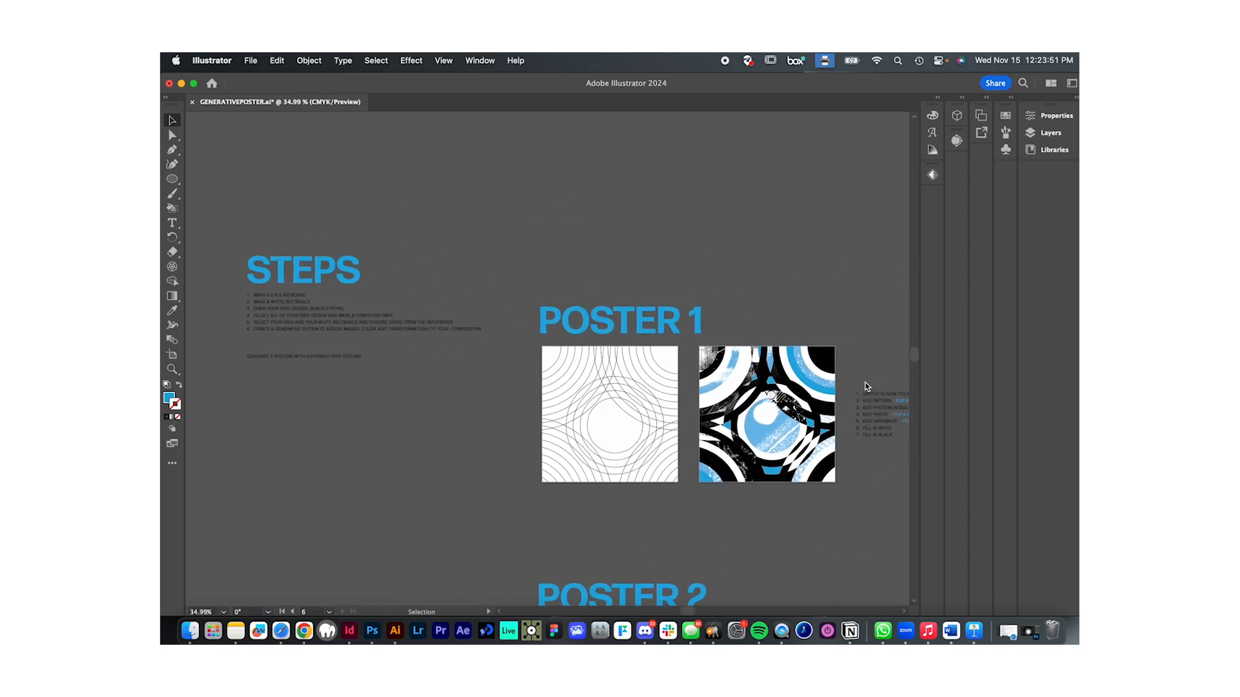
scroll(866, 386, "up", 2)
scroll(866, 386, "down", 1)
scroll(866, 386, "left", 1)
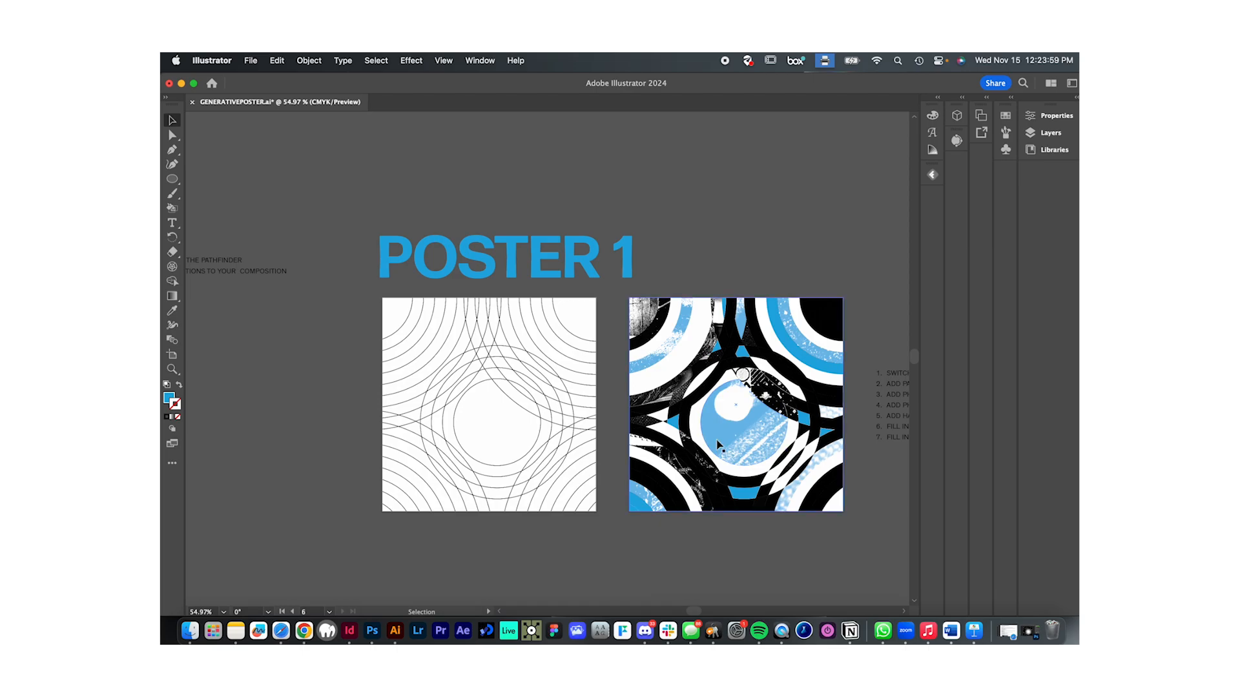
scroll(732, 391, "left", 10)
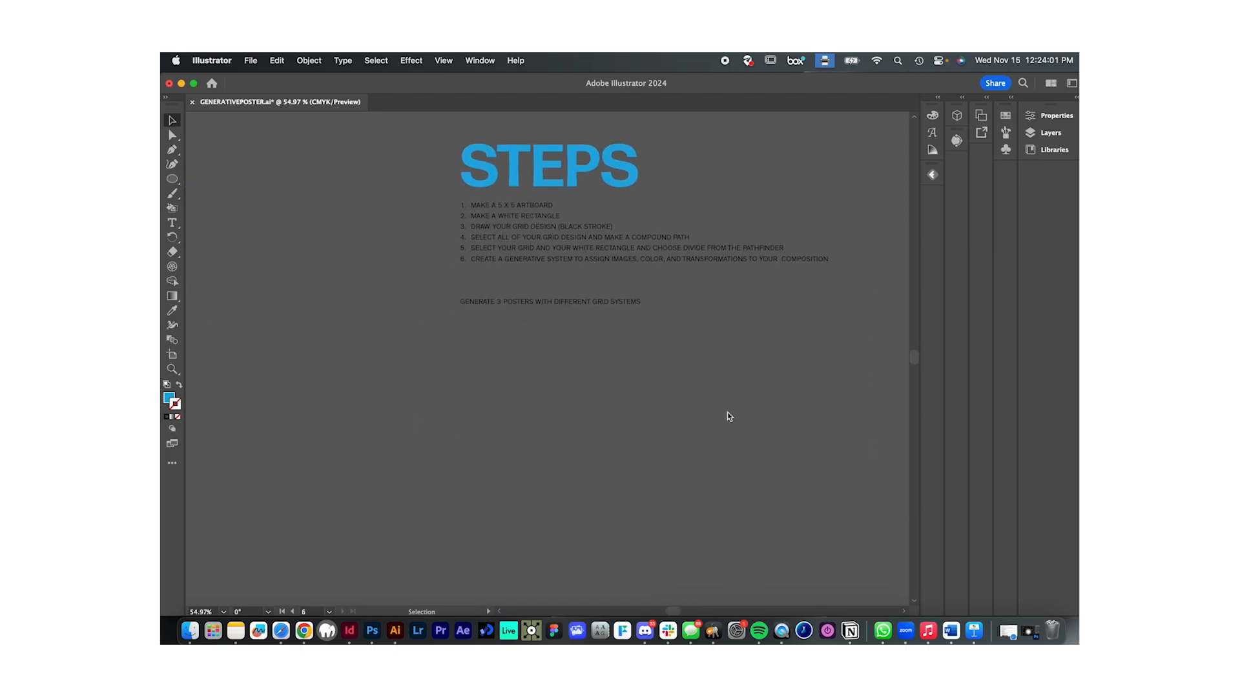
scroll(727, 412, "down", 3)
scroll(726, 412, "down", 10)
scroll(726, 415, "down", 3)
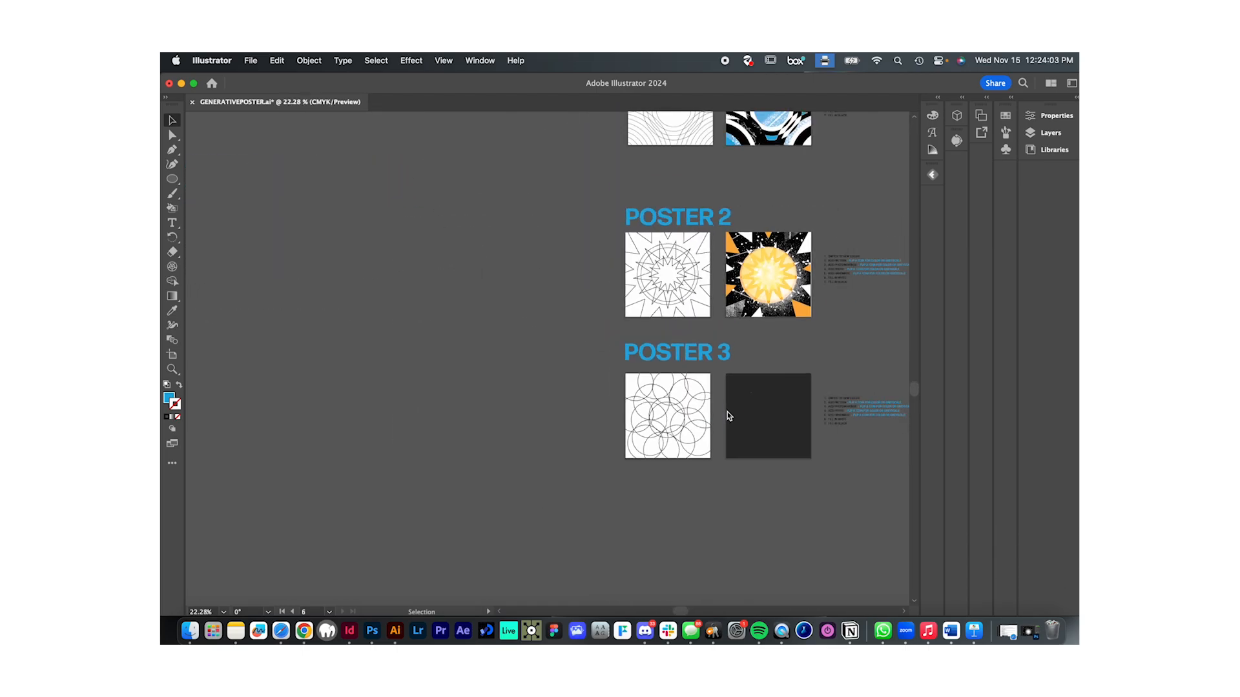
- Delete the overlapping-circle grid and the dark square from Poster 3's two artboards
scroll(728, 478, "down", 5)
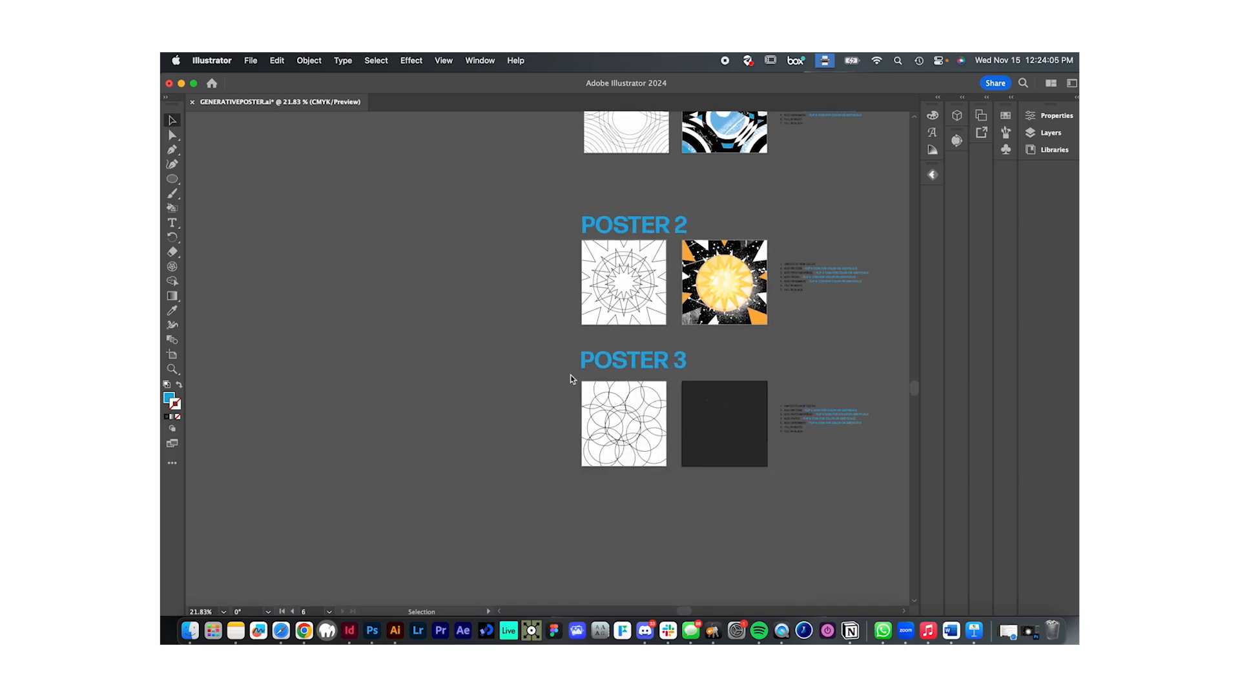
left_click(764, 480)
key("Delete")
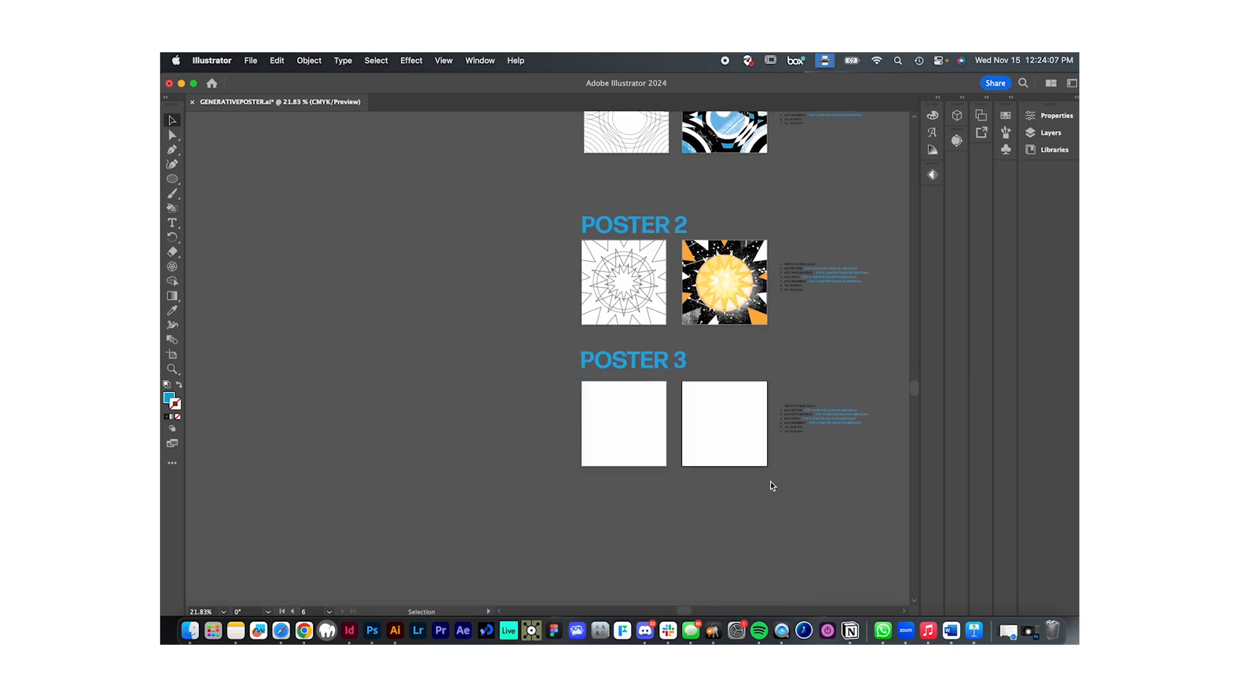
- Move the STEPS heading and its instruction list down to sit beside Poster 3's first artboard
scroll(730, 461, "left", 1)
scroll(731, 461, "down", 3)
scroll(731, 461, "up", 1)
left_click_drag(614, 261, 633, 481)
left_click(691, 535)
scroll(691, 529, "down", 3)
scroll(688, 525, "up", 3)
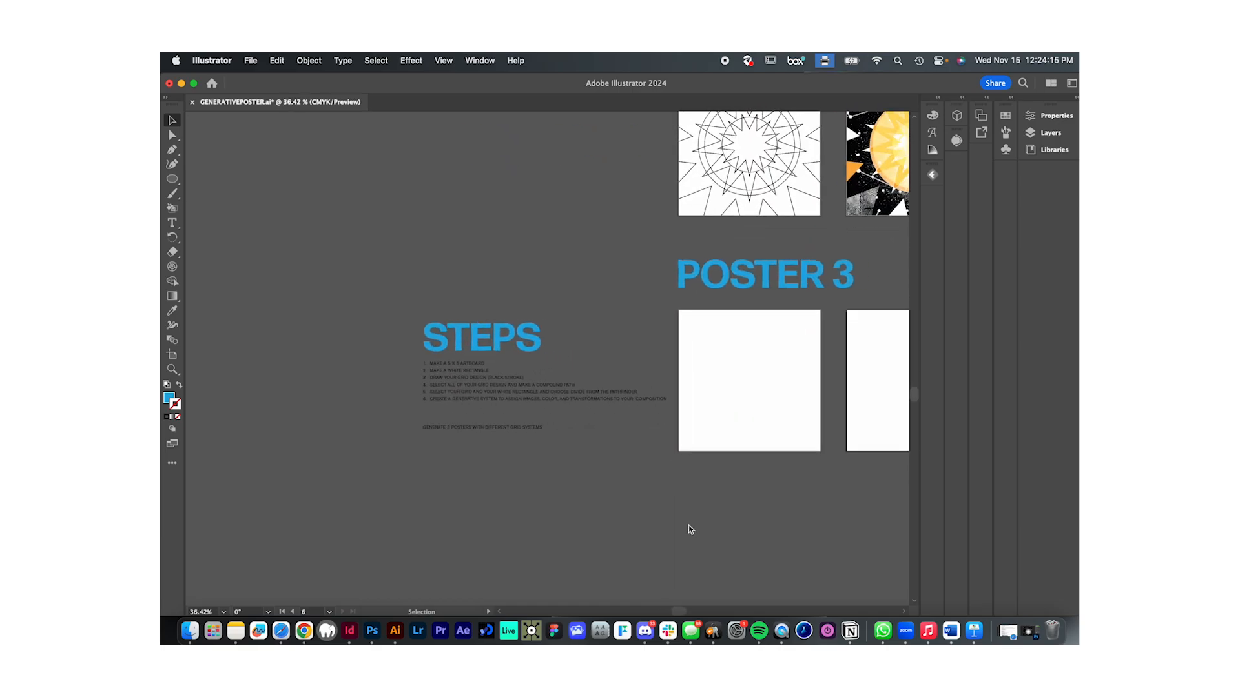
scroll(688, 525, "right", 2)
scroll(689, 525, "up", 2)
scroll(689, 525, "down", 1)
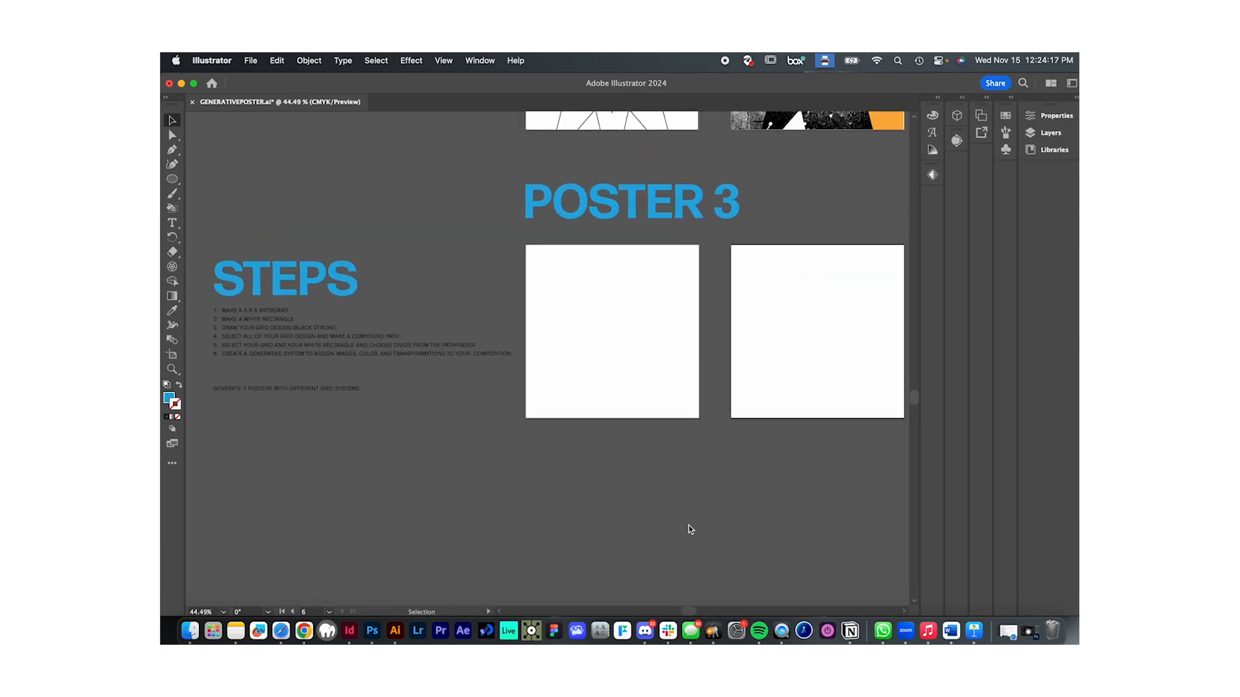
left_click(366, 447)
left_click(179, 179)
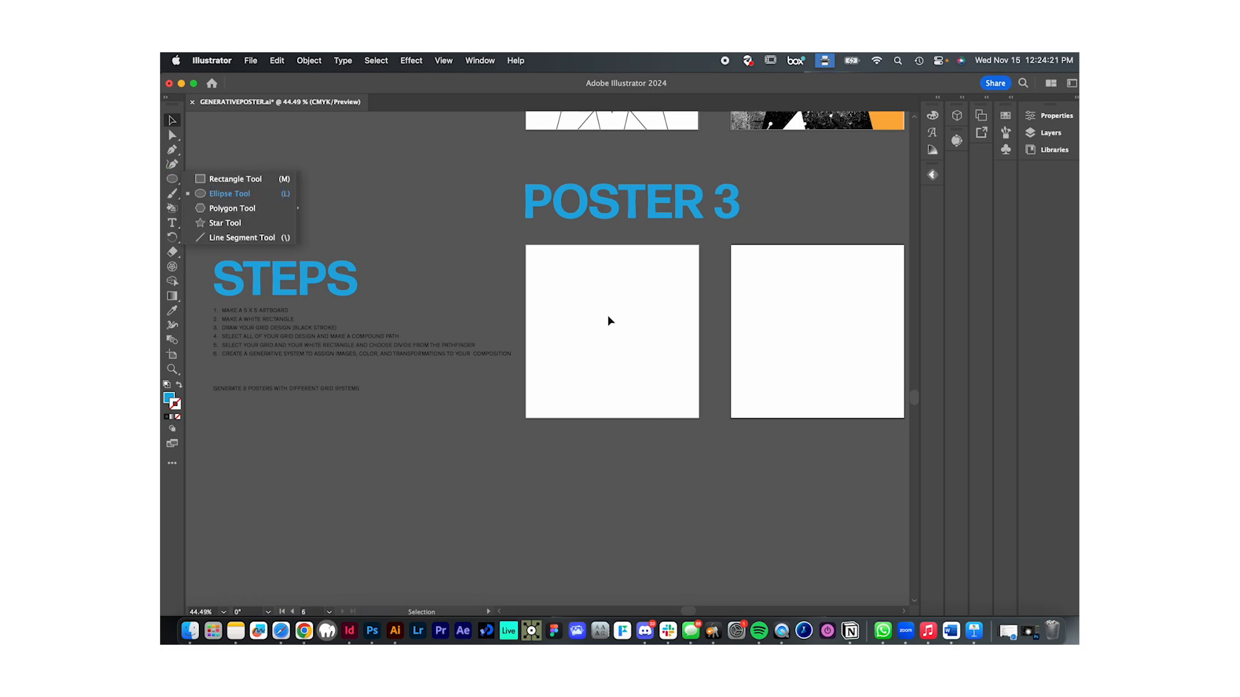
left_click(589, 310)
- Delete Poster 3's second artboard, leaving only the one next to the STEPS list
left_click(791, 378)
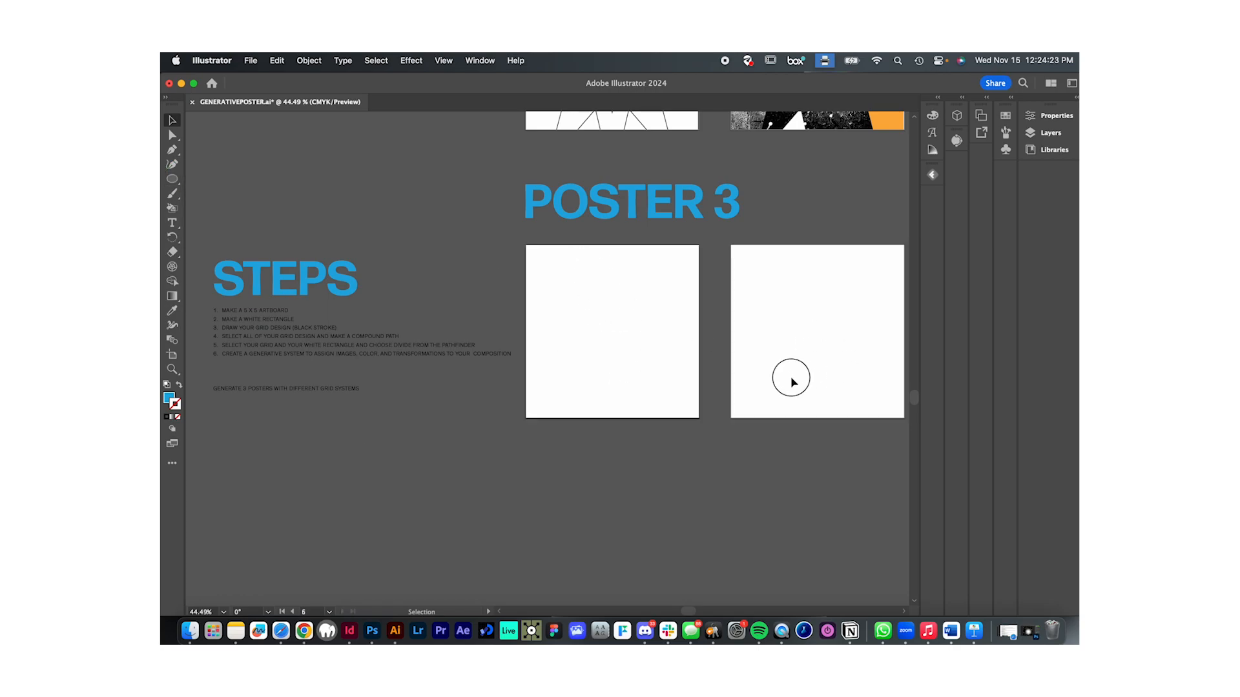
left_click(1052, 115)
left_click(961, 227)
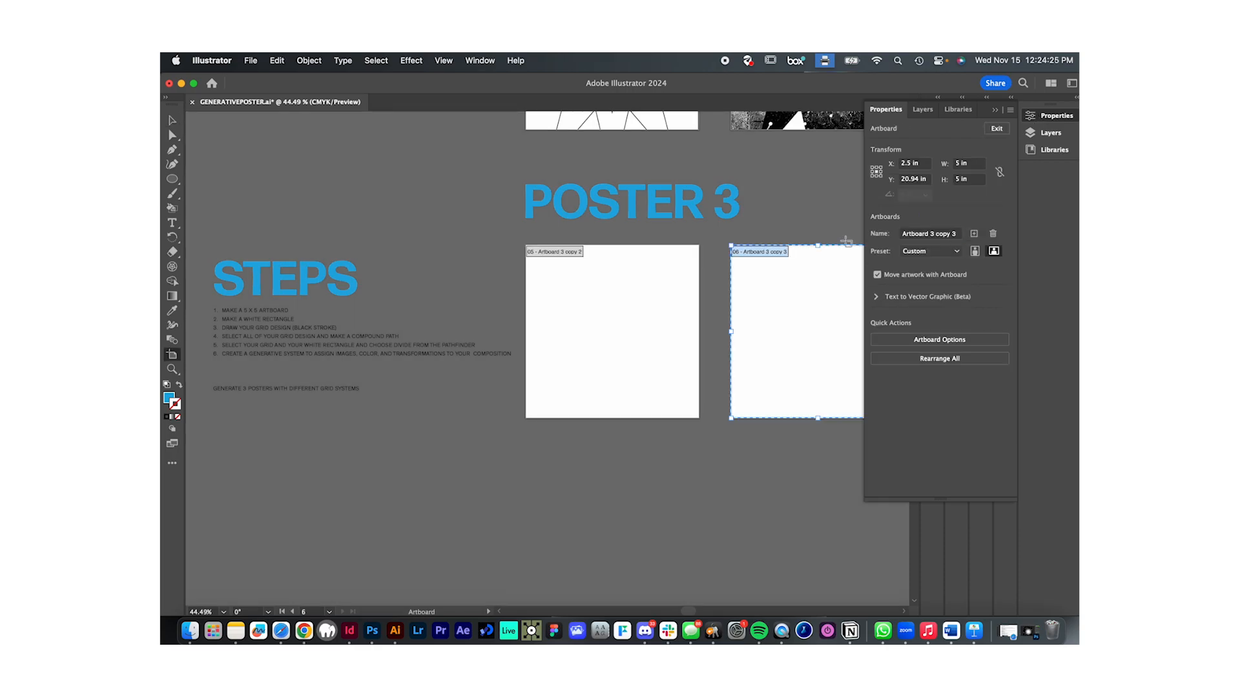
key("Delete")
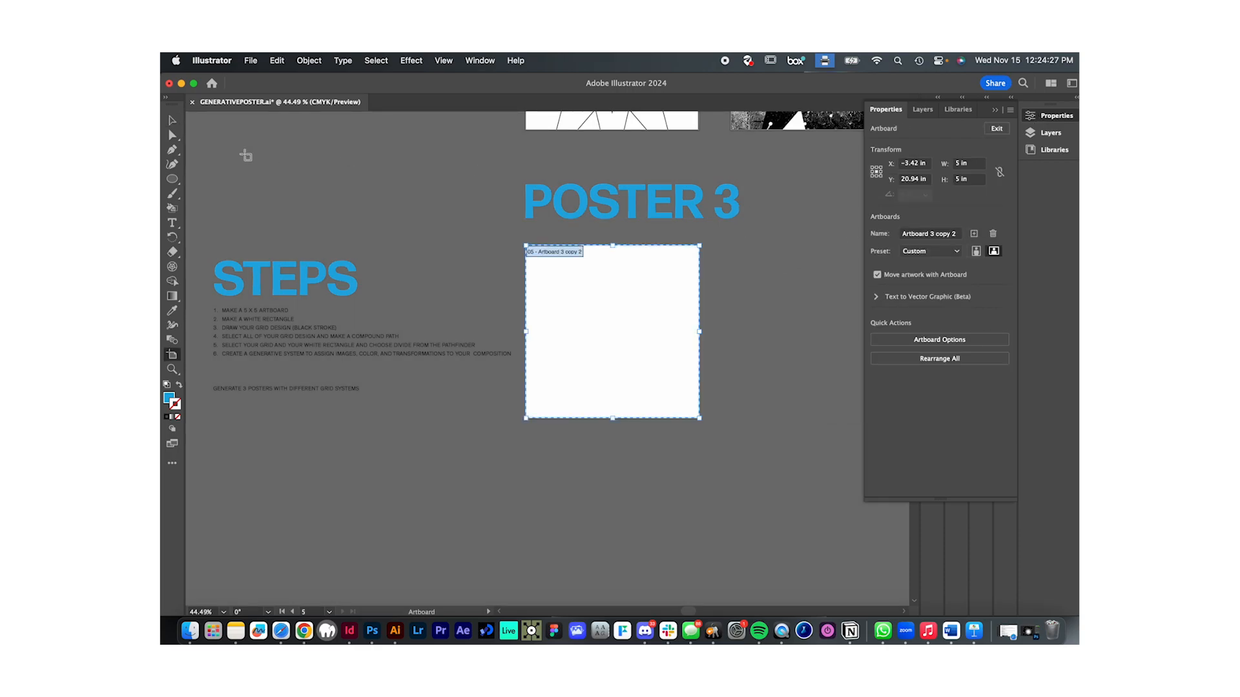
left_click(172, 120)
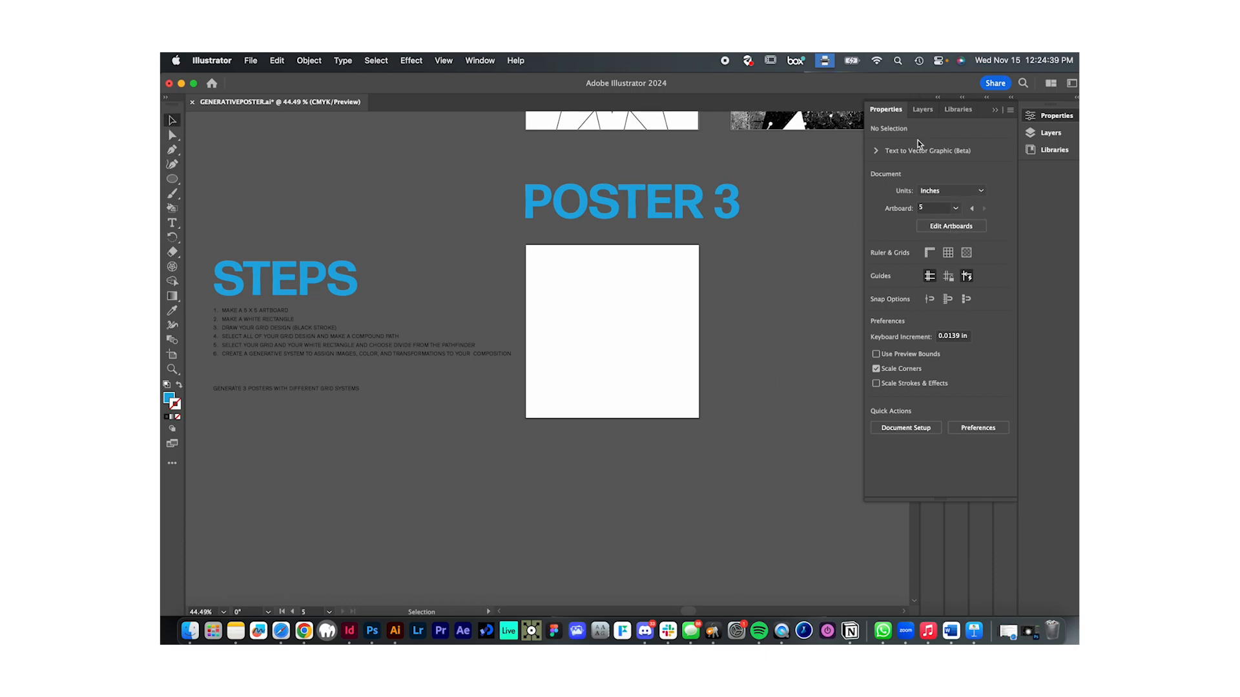
- Add a 5 x 5 in artboard beside Poster 3's remaining artboard and delete it again
left_click(950, 230)
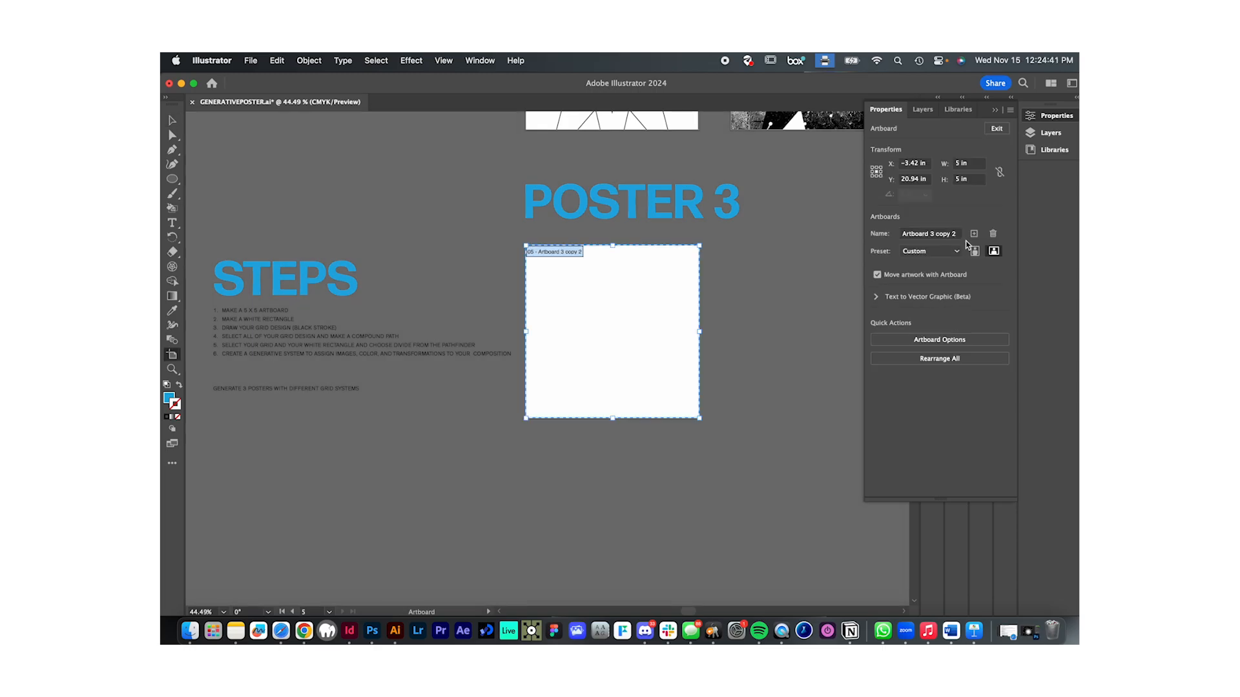
left_click(975, 234)
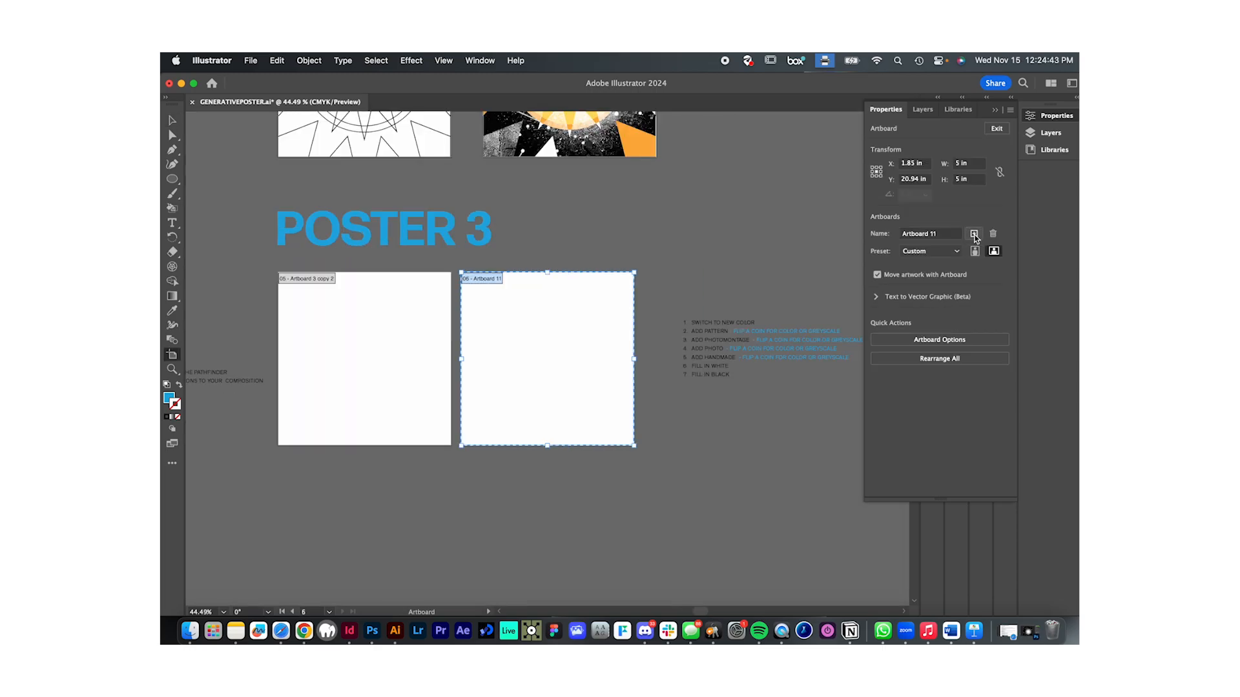
scroll(569, 339, "left", 2)
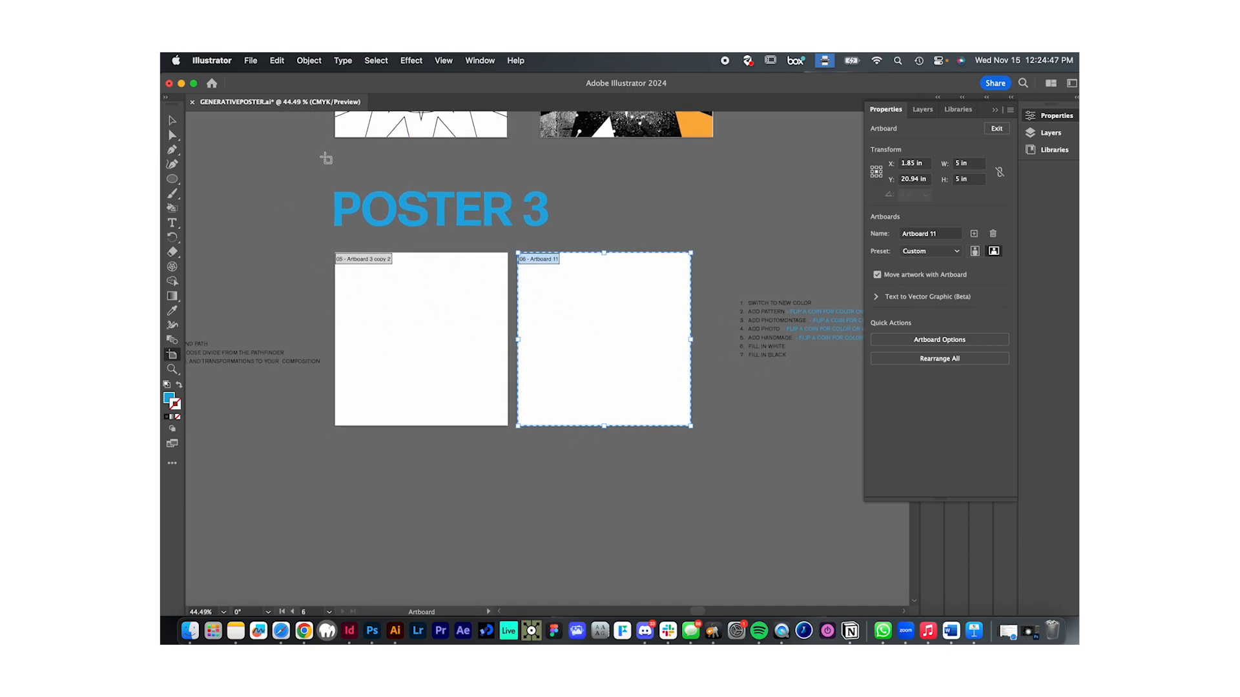
key("Delete")
scroll(591, 294, "left", 6)
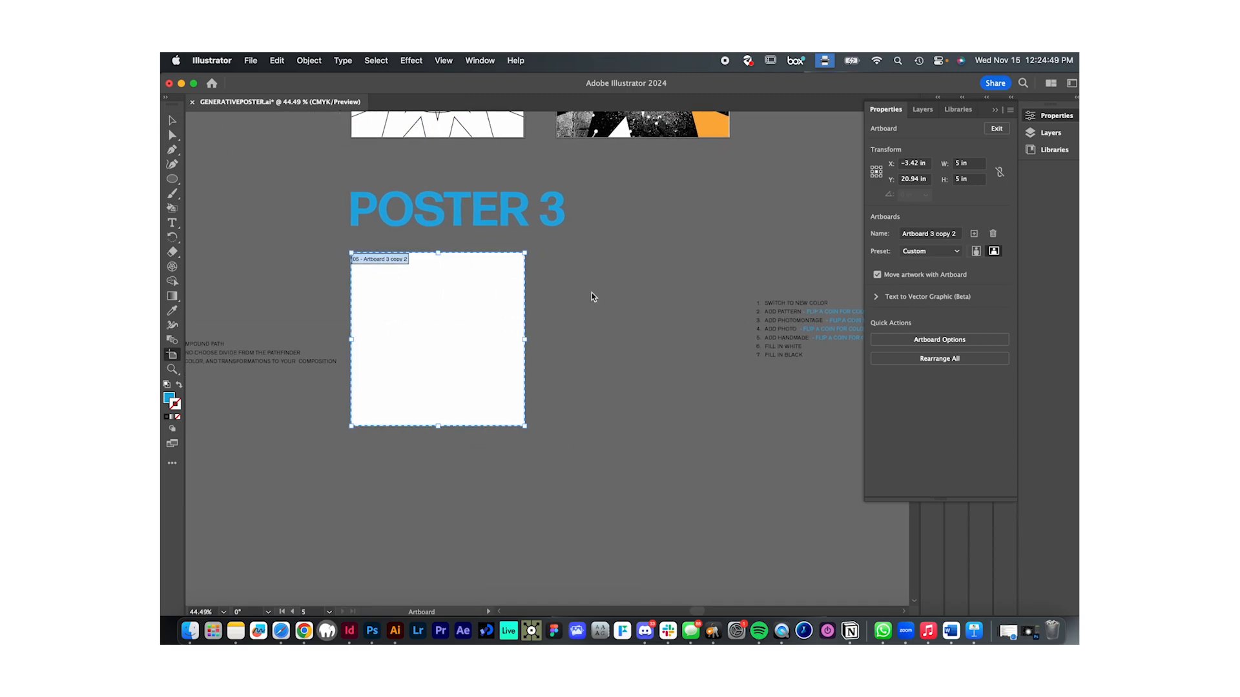
left_click(172, 121)
- Create a 5 x 5 in rectangle over Poster 3's artboard
scroll(452, 392, "left", 2)
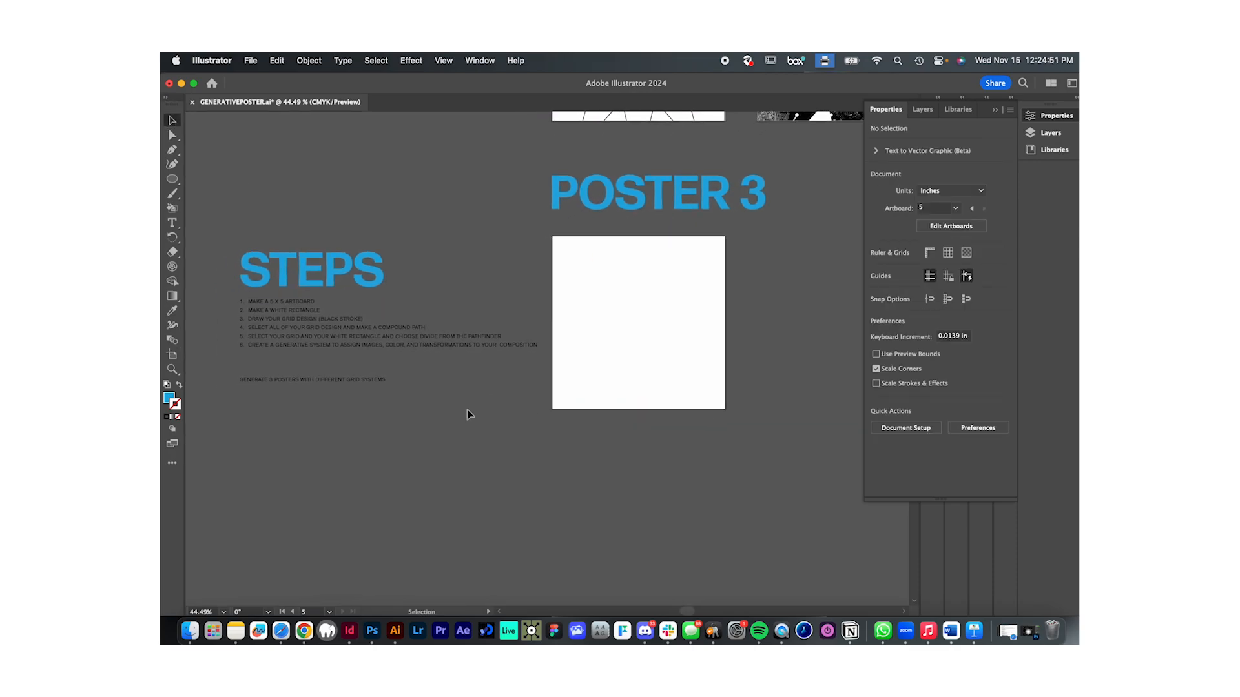
left_click_drag(172, 179, 227, 179)
left_click(618, 304)
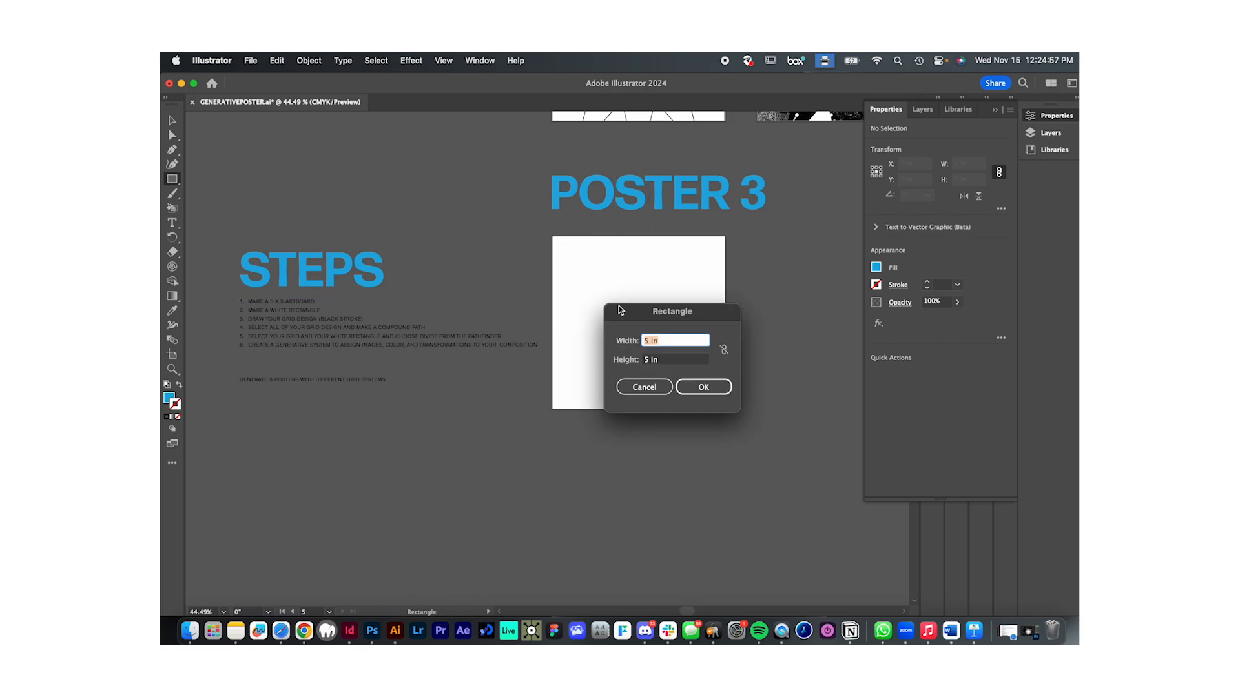
key("Tab")
left_click(702, 387)
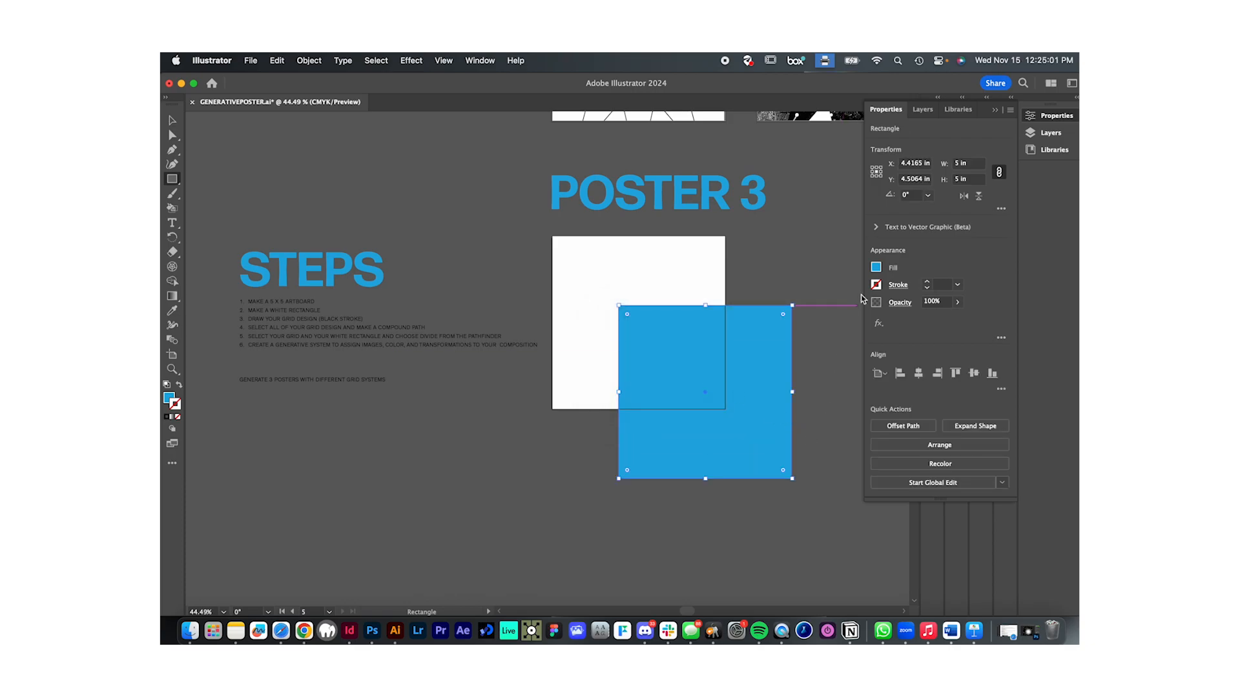
- Fill the 5 x 5 in rectangle with white
left_click(876, 268)
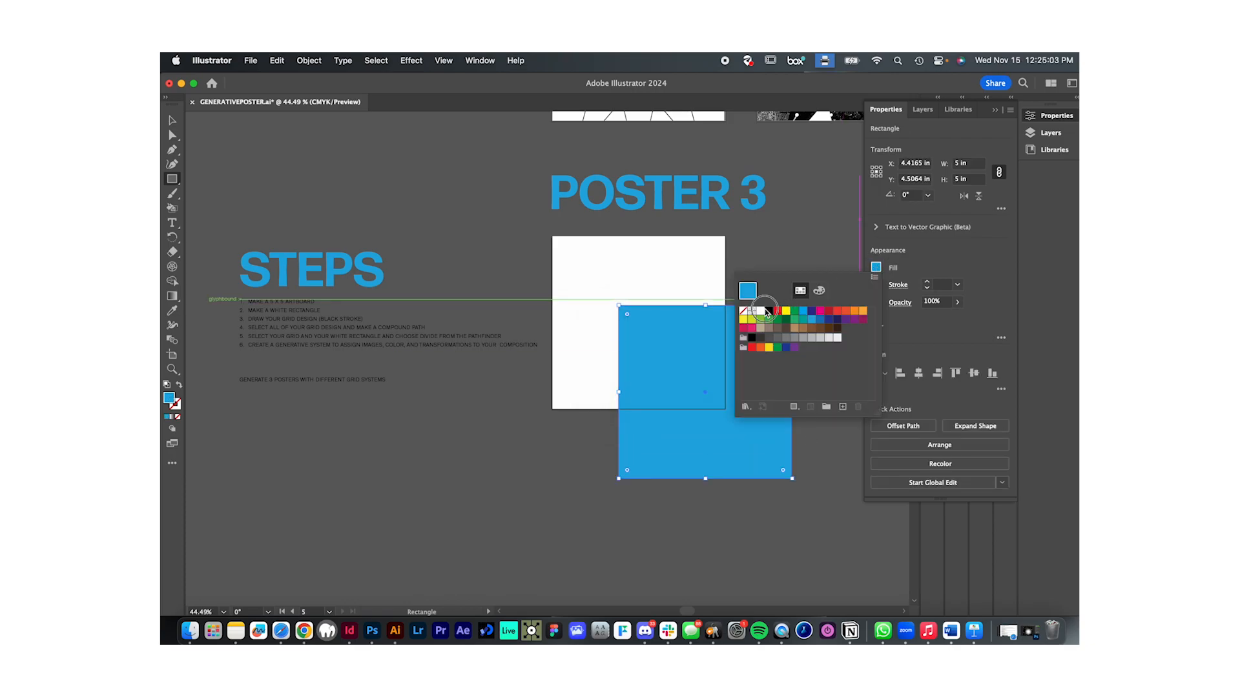
left_click(760, 311)
left_click(945, 277)
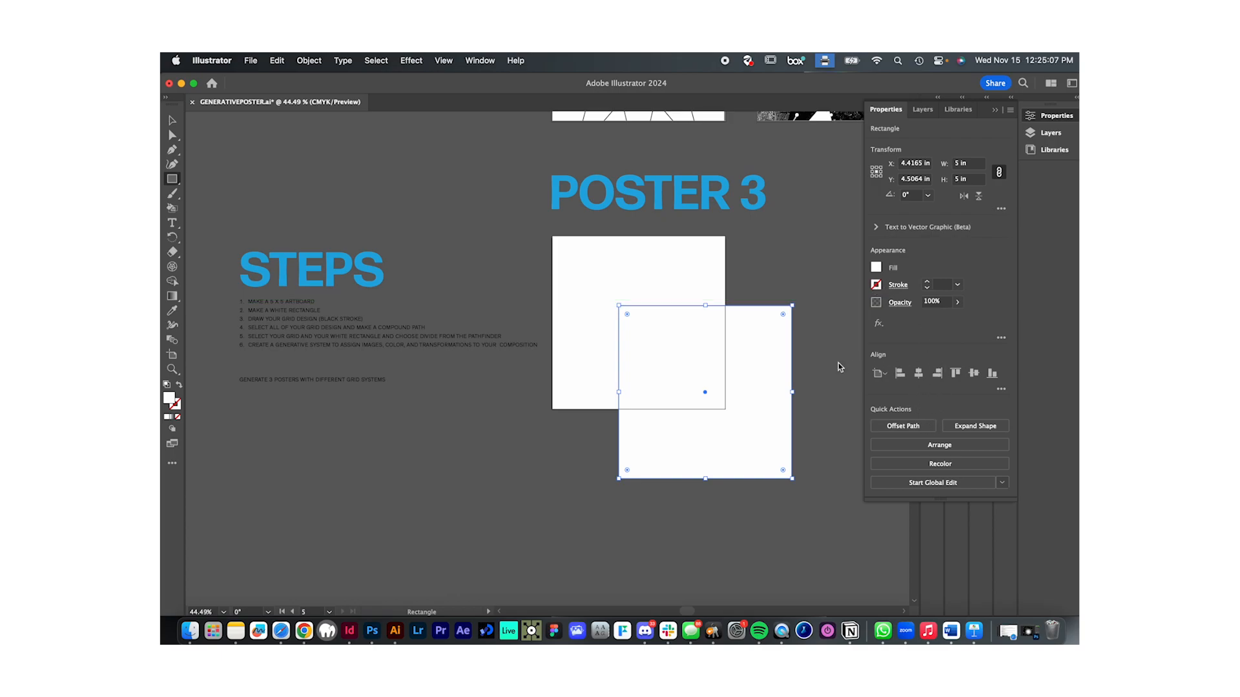
- Center the white rectangle horizontally and vertically on Poster 3's artboard and deselect it
left_click(919, 375)
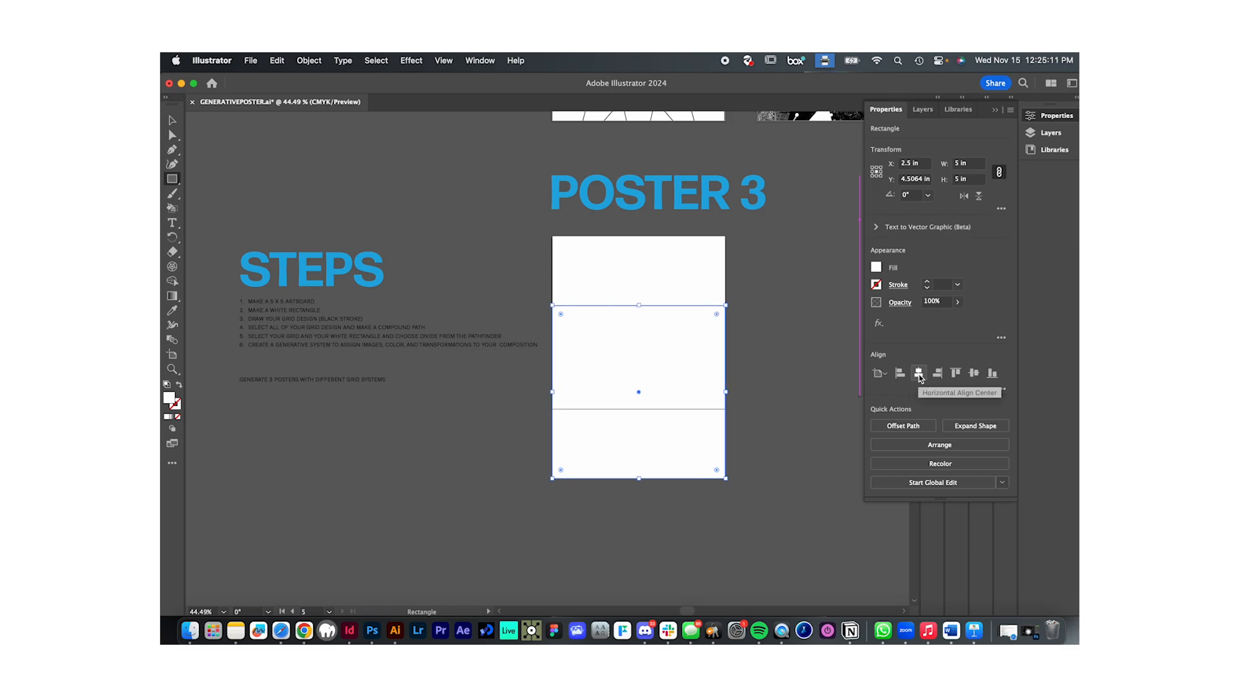
left_click(974, 374)
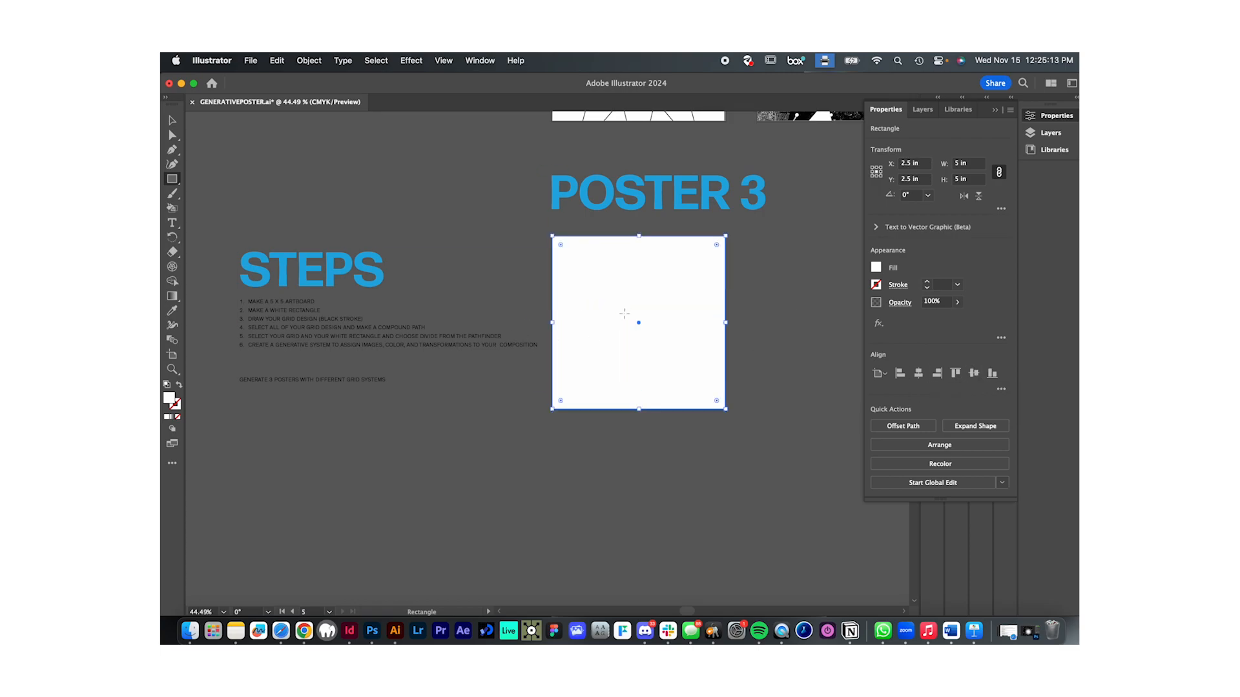
key("v")
scroll(645, 322, "up", 2)
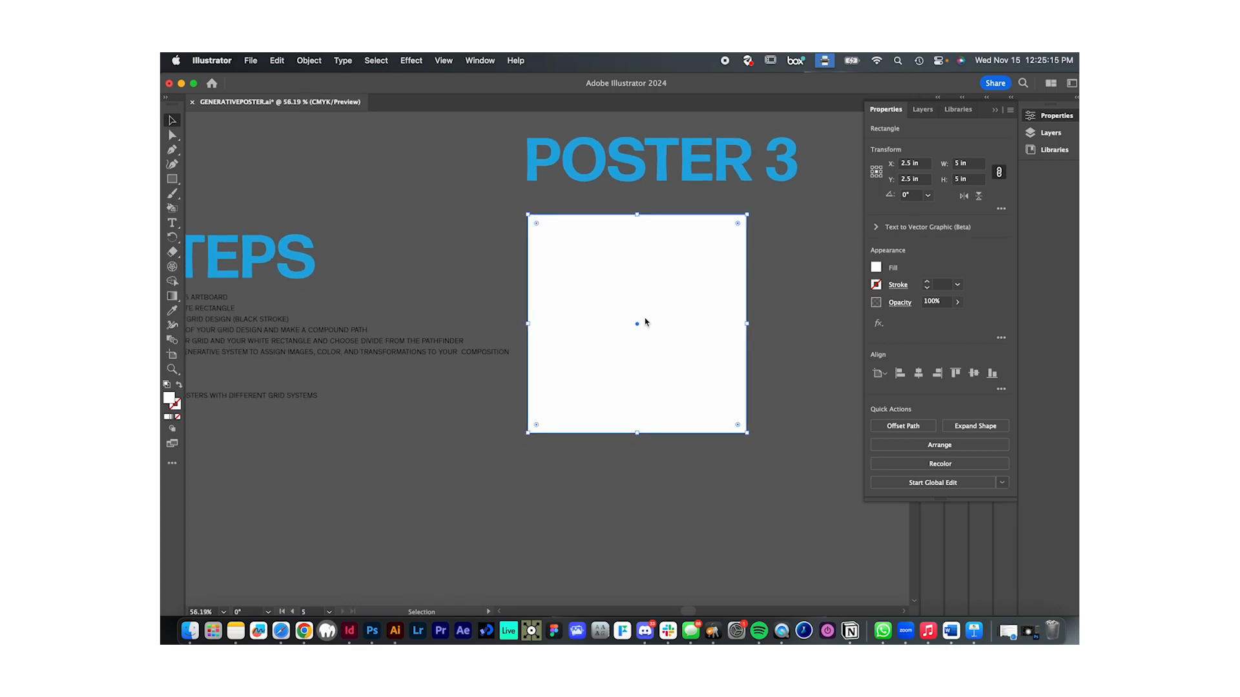
left_click(505, 191)
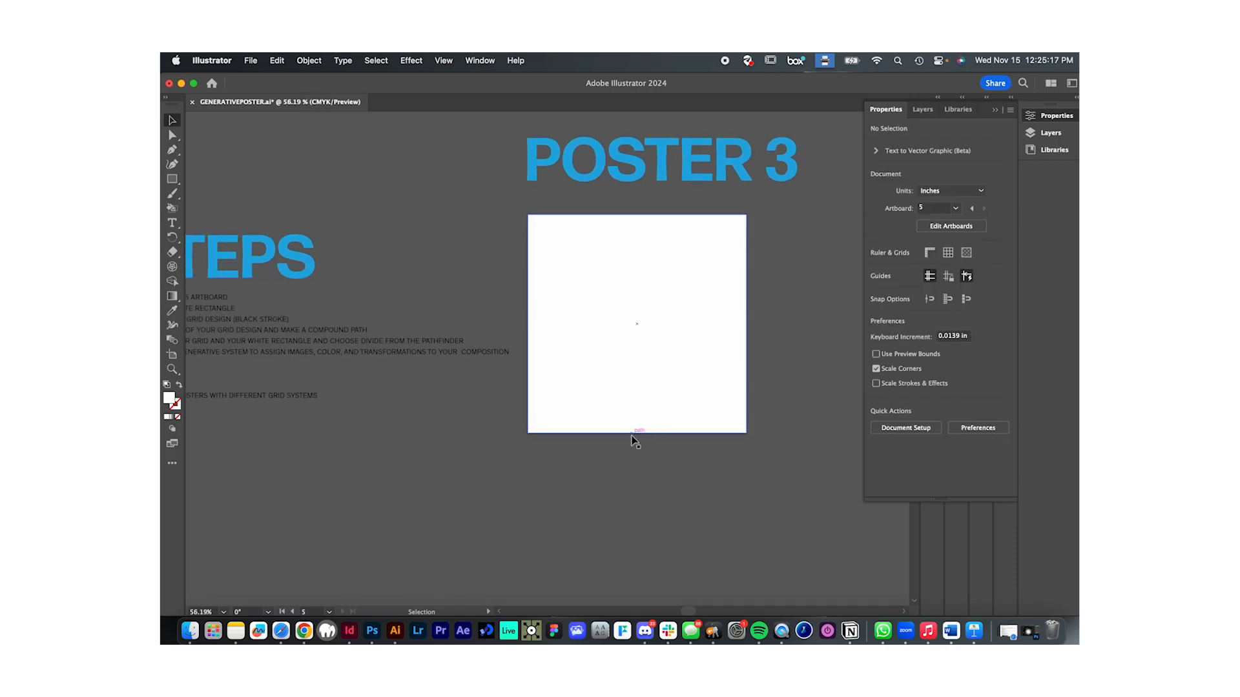
- Shift the STEPS heading and its list farther left, away from Poster 3's artboard
scroll(631, 435, "down", 2)
scroll(631, 436, "down", 2)
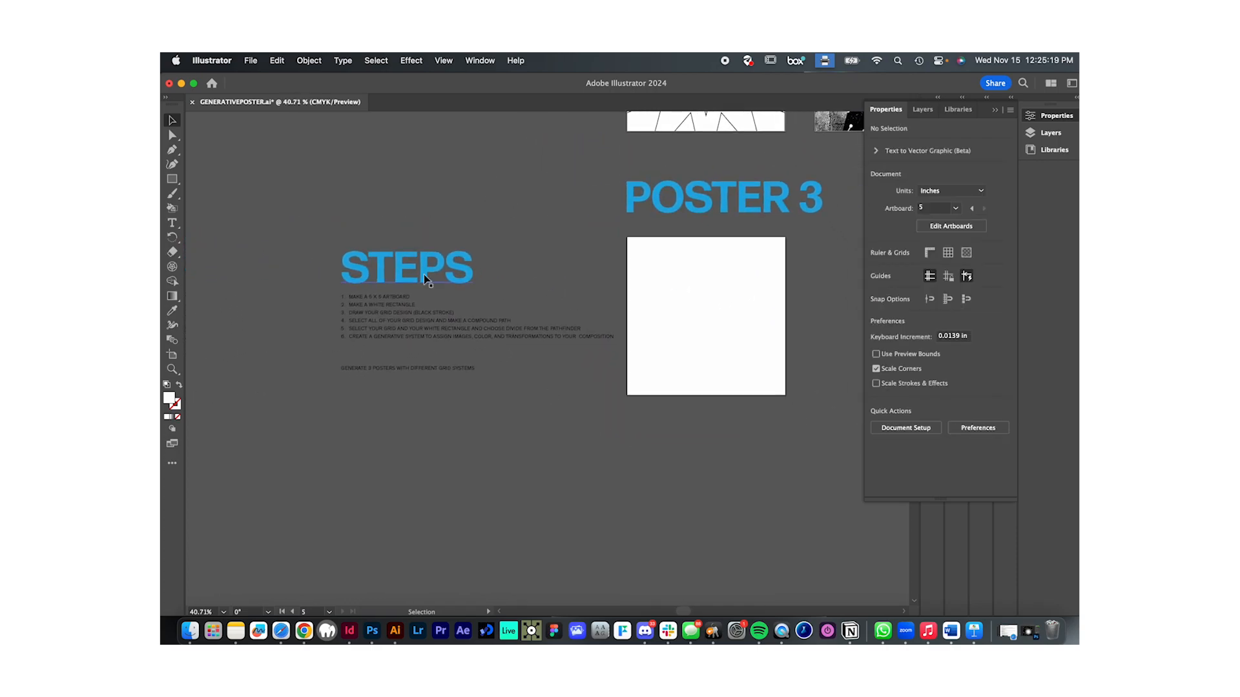
left_click(379, 299)
left_click_drag(429, 323, 358, 315)
left_click(471, 399)
- Set up the Rectangle tool with no fill and a 1 pt black stroke for drawing the grid
scroll(471, 398, "right", 2)
scroll(472, 399, "up", 1)
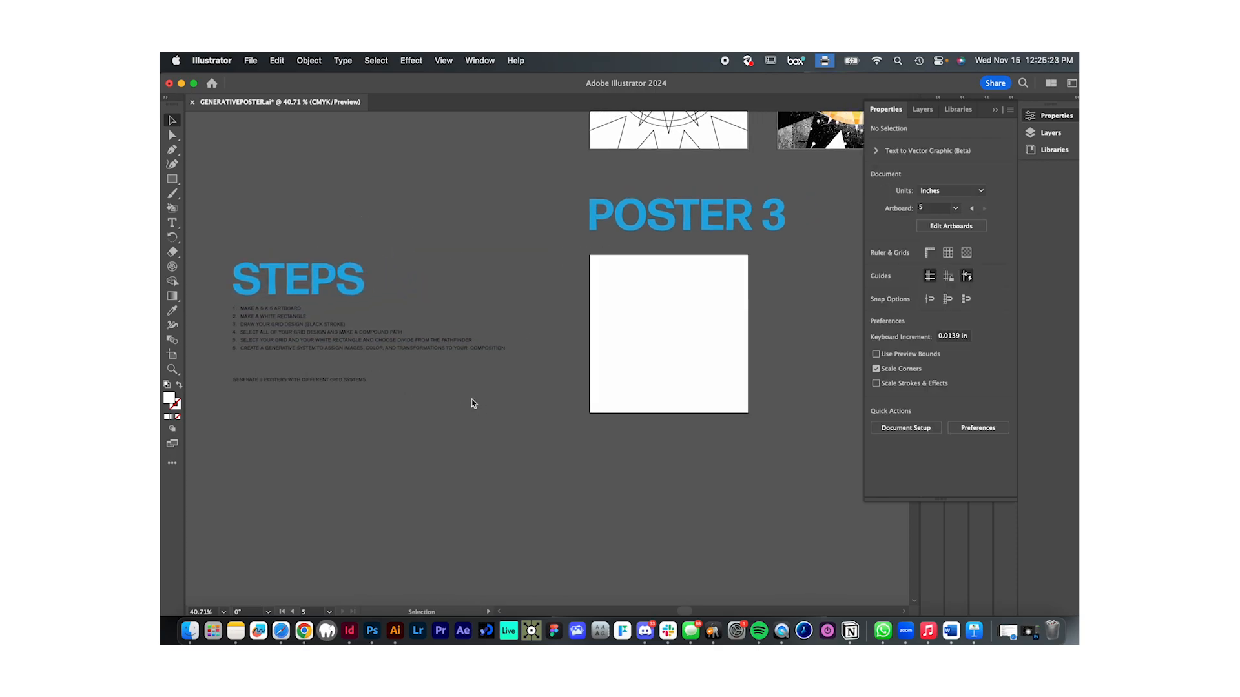
scroll(583, 431, "up", 3)
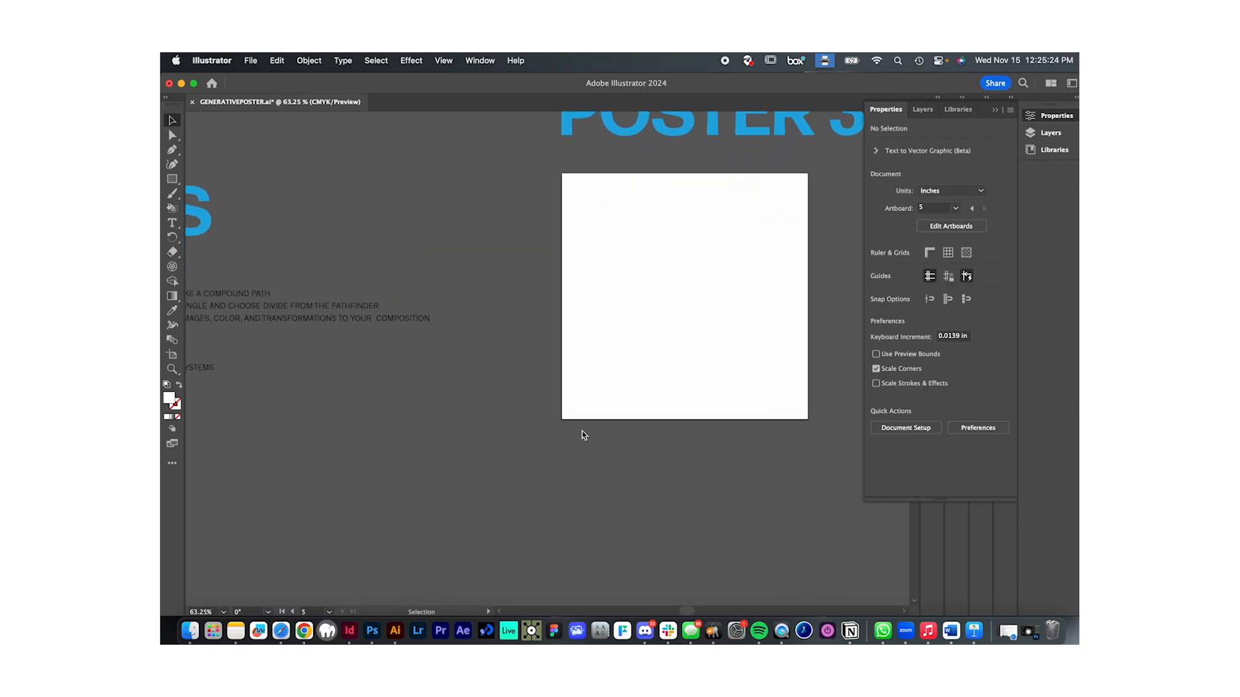
left_click(168, 178)
left_click(234, 179)
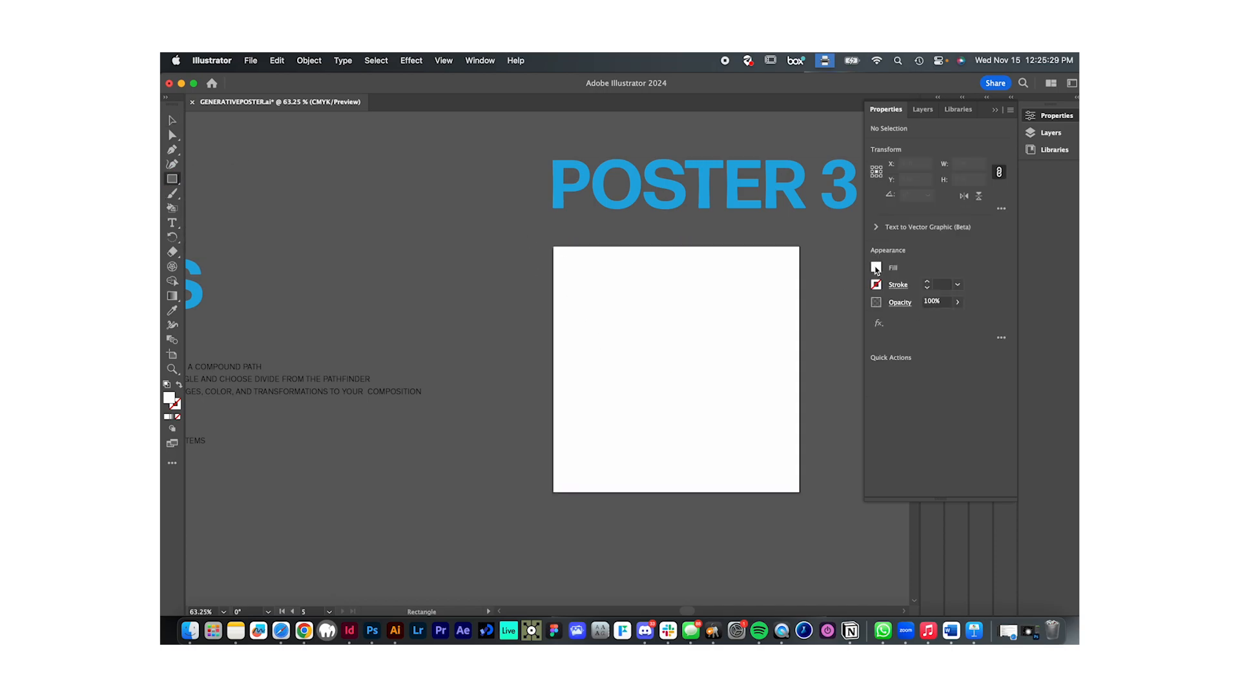
scroll(725, 338, "up", 5)
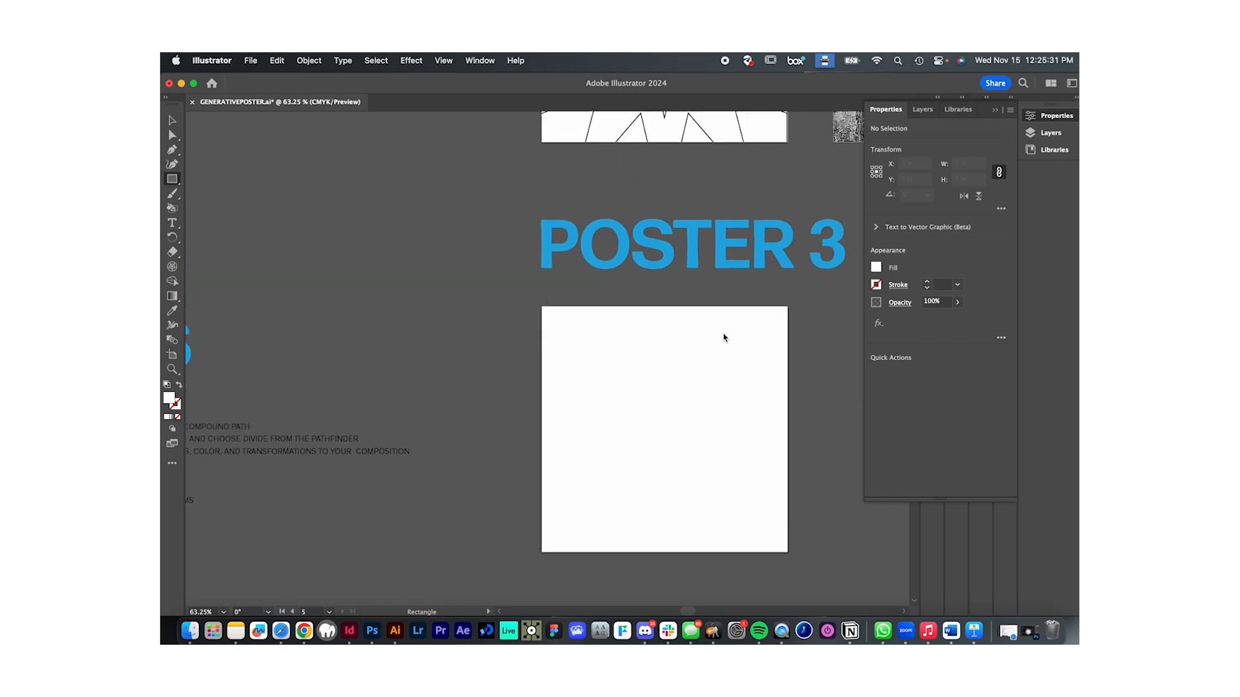
scroll(621, 329, "down", 5)
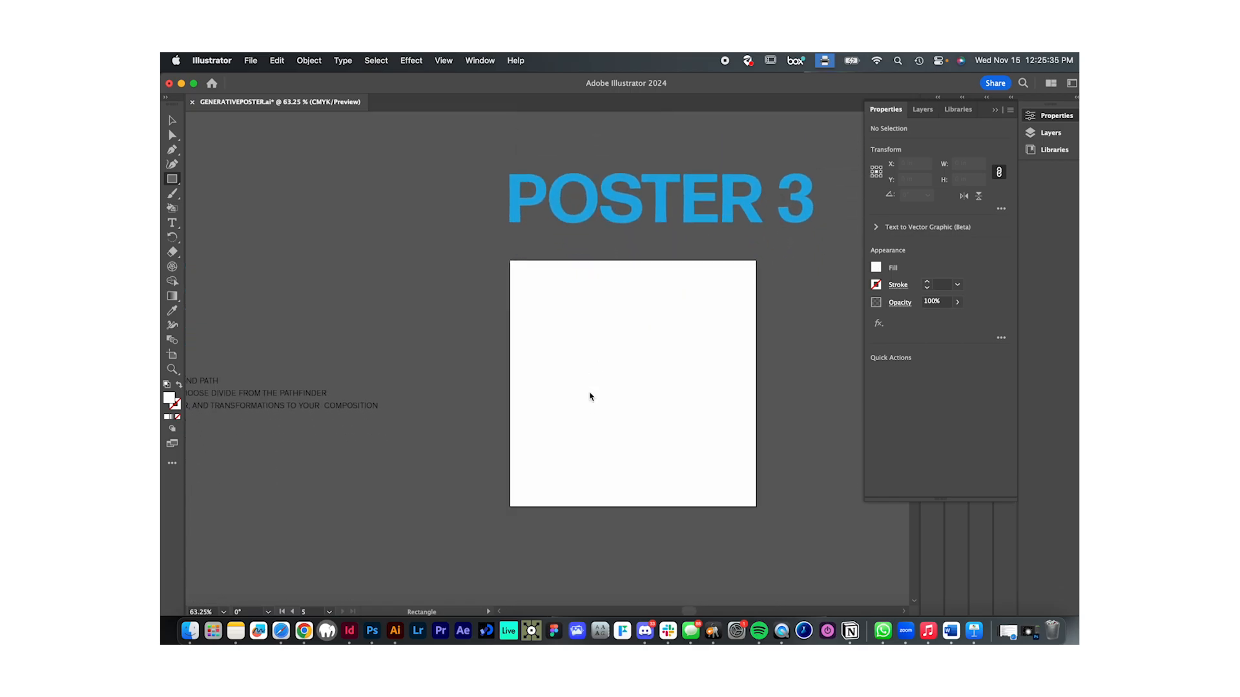
scroll(590, 395, "up", 4)
scroll(590, 395, "down", 1)
left_click(877, 268)
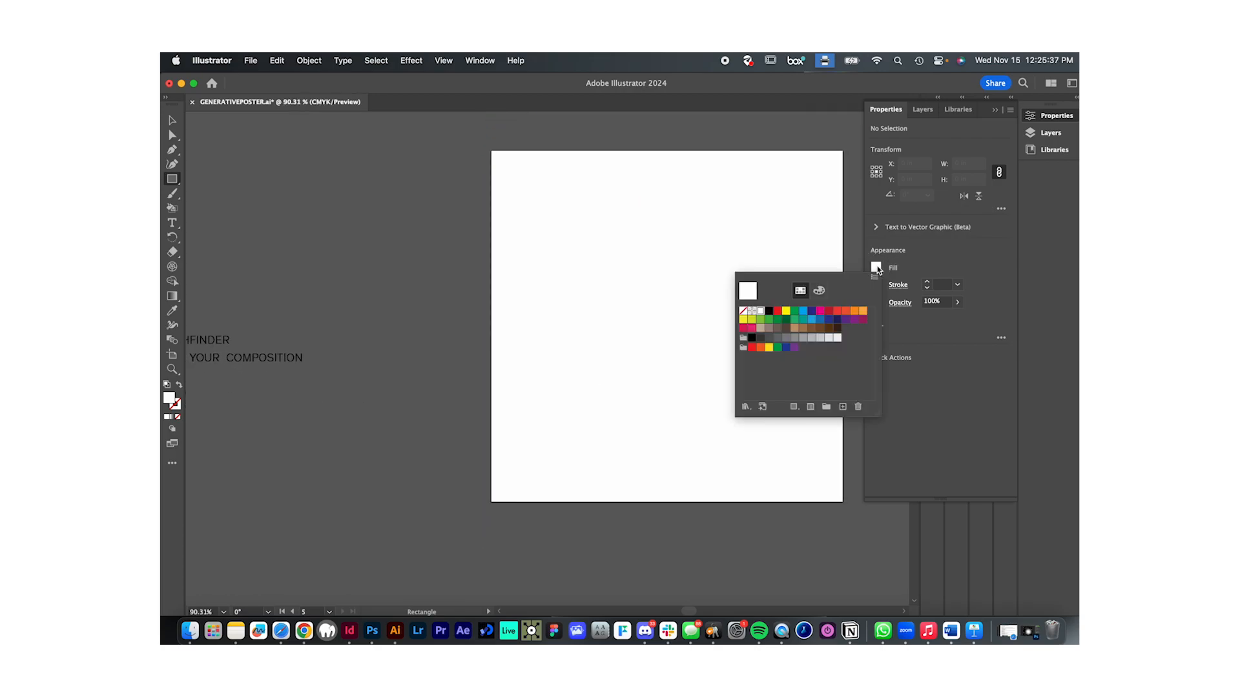
left_click(743, 311)
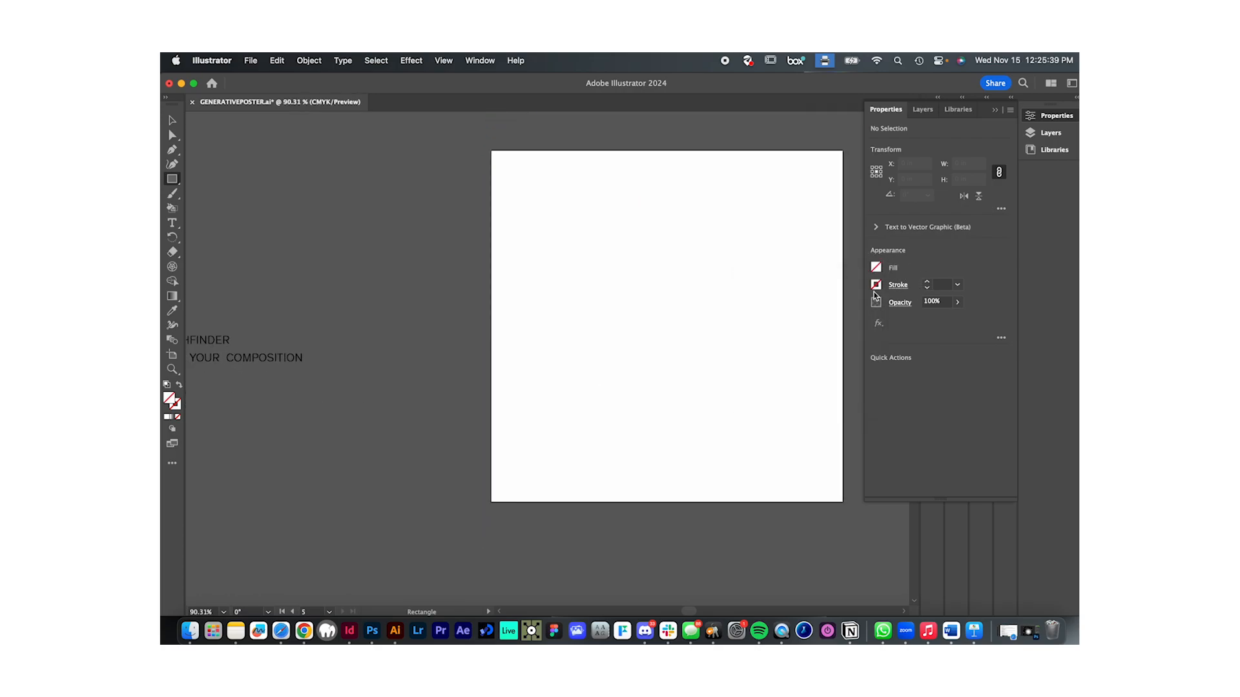
left_click(875, 286)
left_click(770, 330)
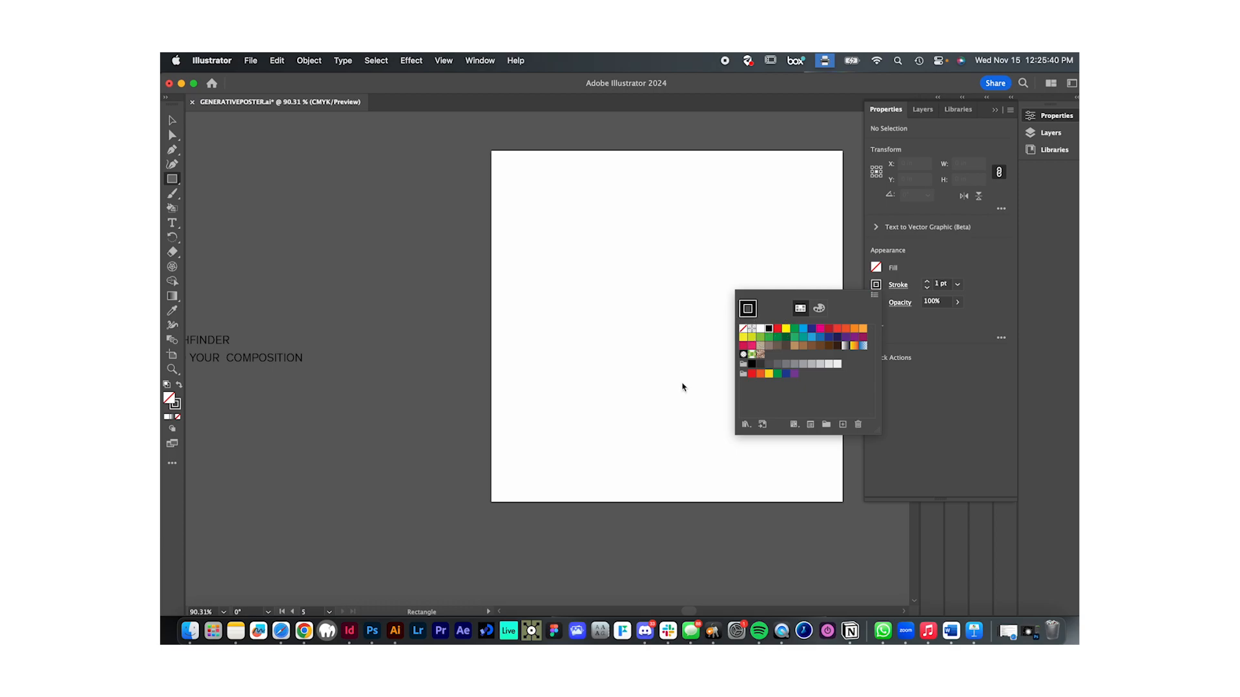
left_click(355, 244)
- Draw a tall rectangle about 2.07 × 5.41 in across the white square's left part and a wide one about 6.53 × 3.14 in across its lower half
scroll(470, 316, "down", 1)
scroll(471, 316, "down", 4)
scroll(471, 317, "left", 2)
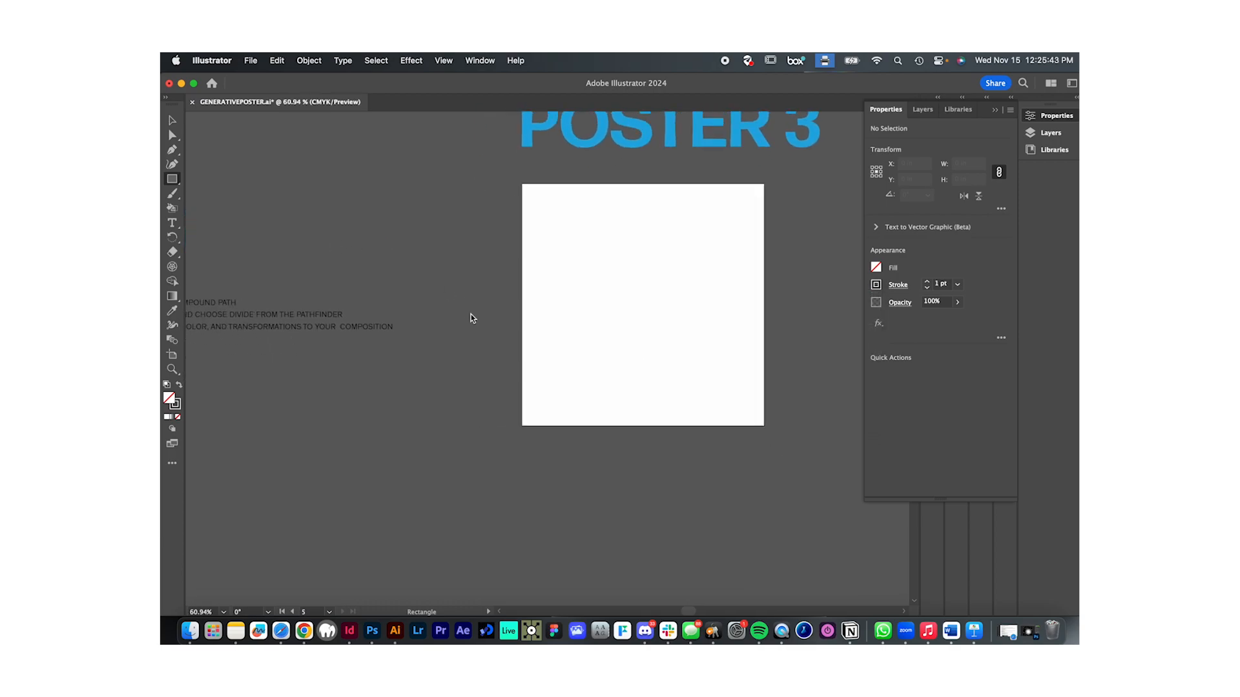
scroll(470, 302, "up", 2)
left_click_drag(498, 141, 622, 469)
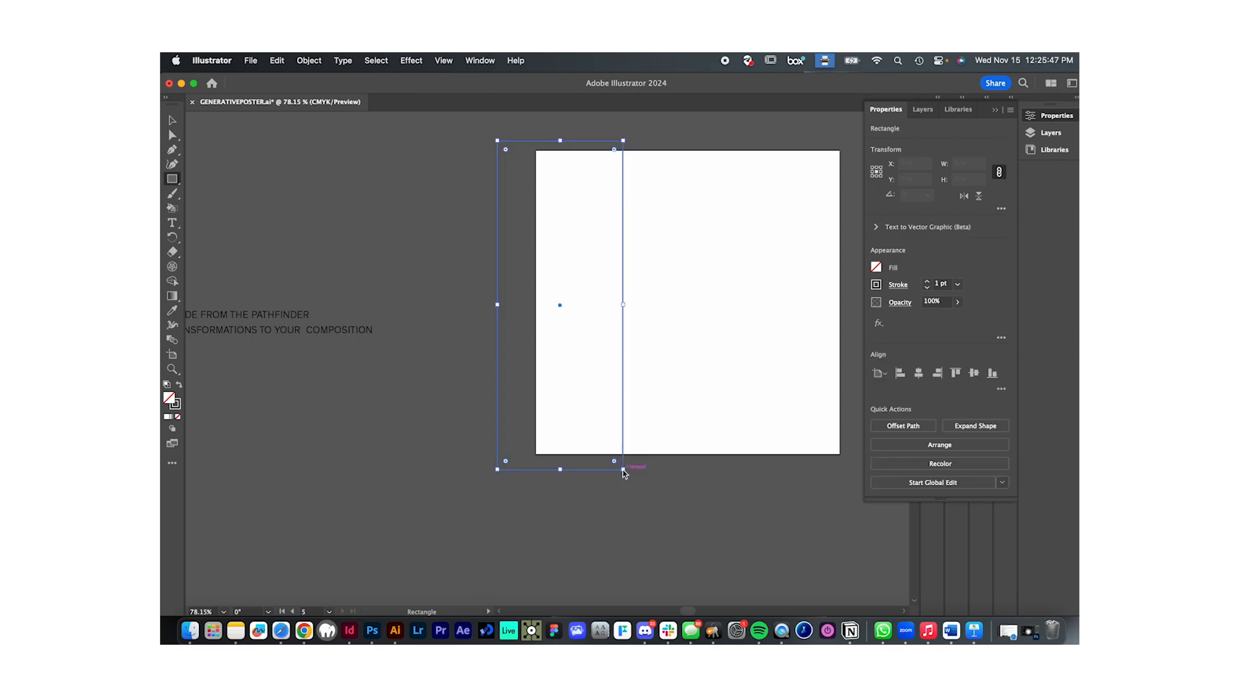
left_click_drag(454, 310, 851, 501)
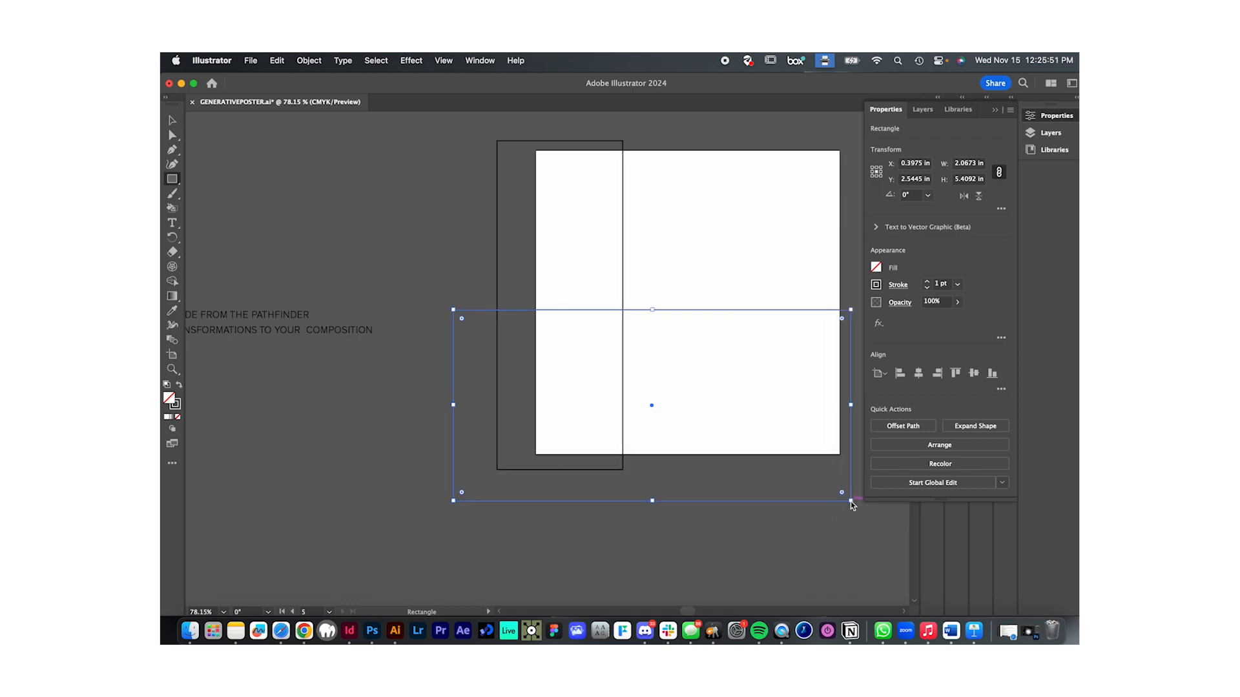
- Move the wide rectangle down over the white square's lower edge, reduce its height to about half and deselect it
key("v")
left_click_drag(792, 315, 785, 403)
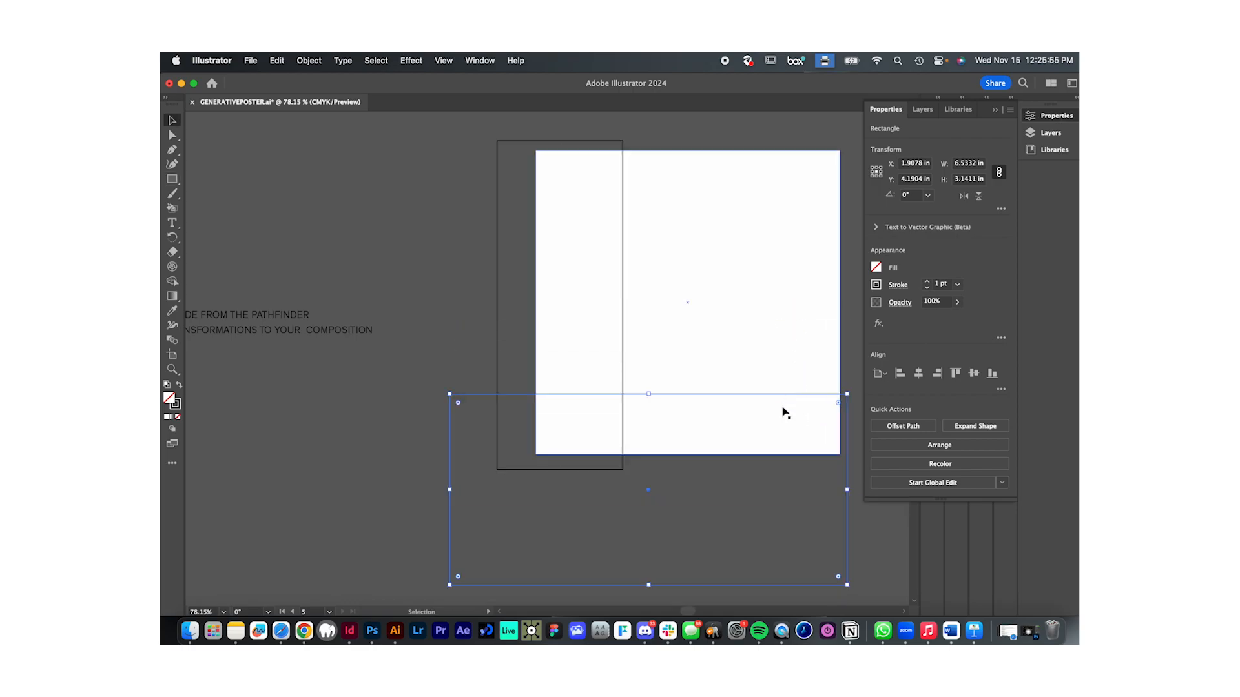
left_click_drag(648, 584, 641, 490)
left_click(642, 537)
scroll(640, 532, "up", 2)
scroll(641, 533, "right", 2)
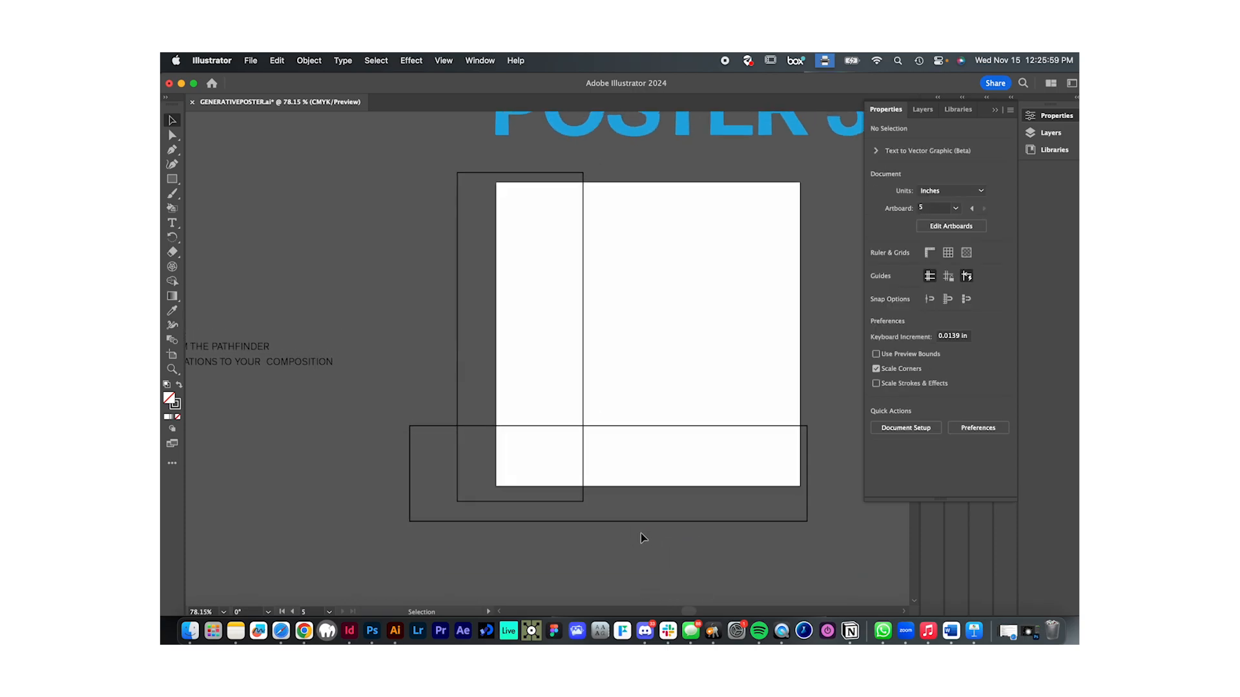
- Draw a circle about 2.5 in wide in the white square's upper right and a smaller one just below its middle
scroll(640, 533, "up", 2)
scroll(640, 533, "right", 1)
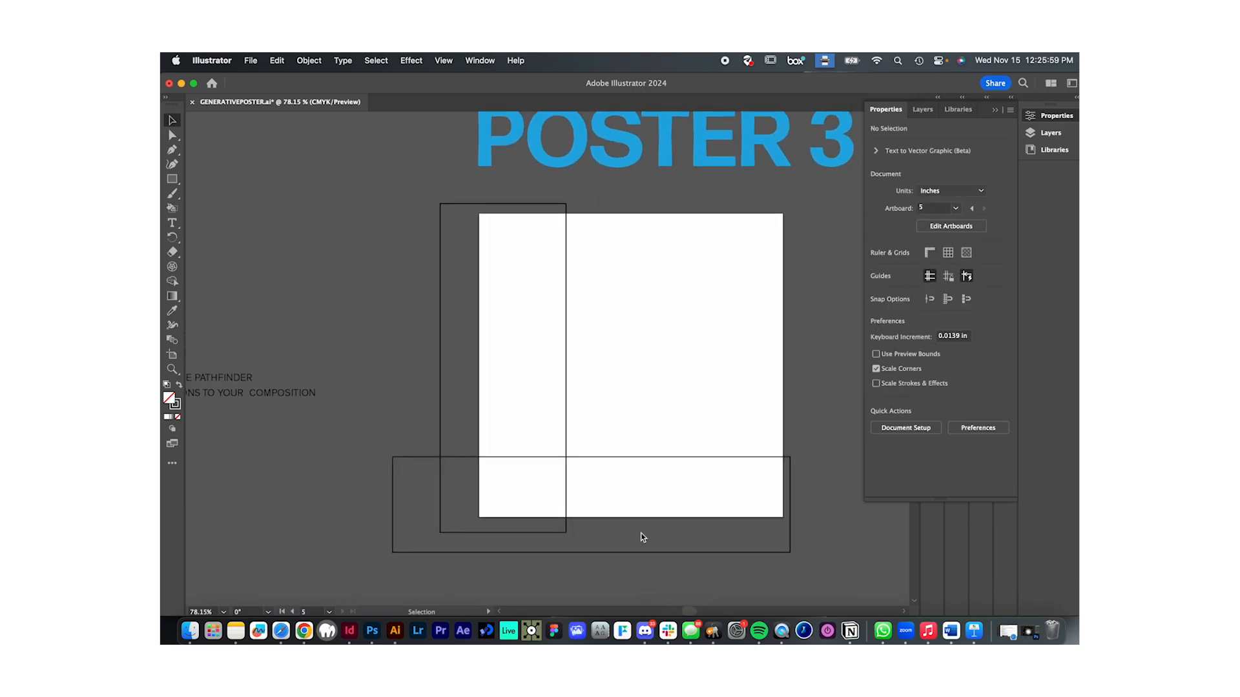
left_click(172, 178)
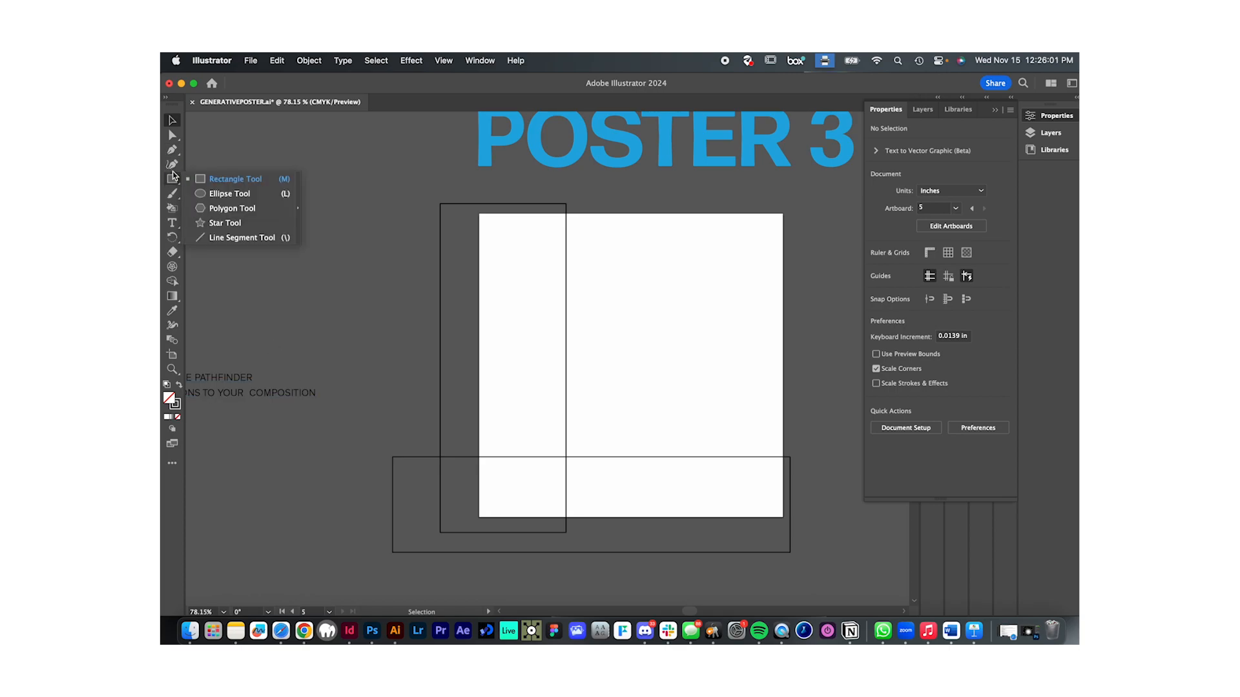
left_click(216, 195)
mouse_move(338, 303)
left_mouse_down()
mouse_move(631, 420)
mouse_move(637, 443)
mouse_move(742, 285)
mouse_move(728, 394)
mouse_move(726, 366)
mouse_move(723, 379)
left_mouse_up()
key("v")
left_click(825, 396)
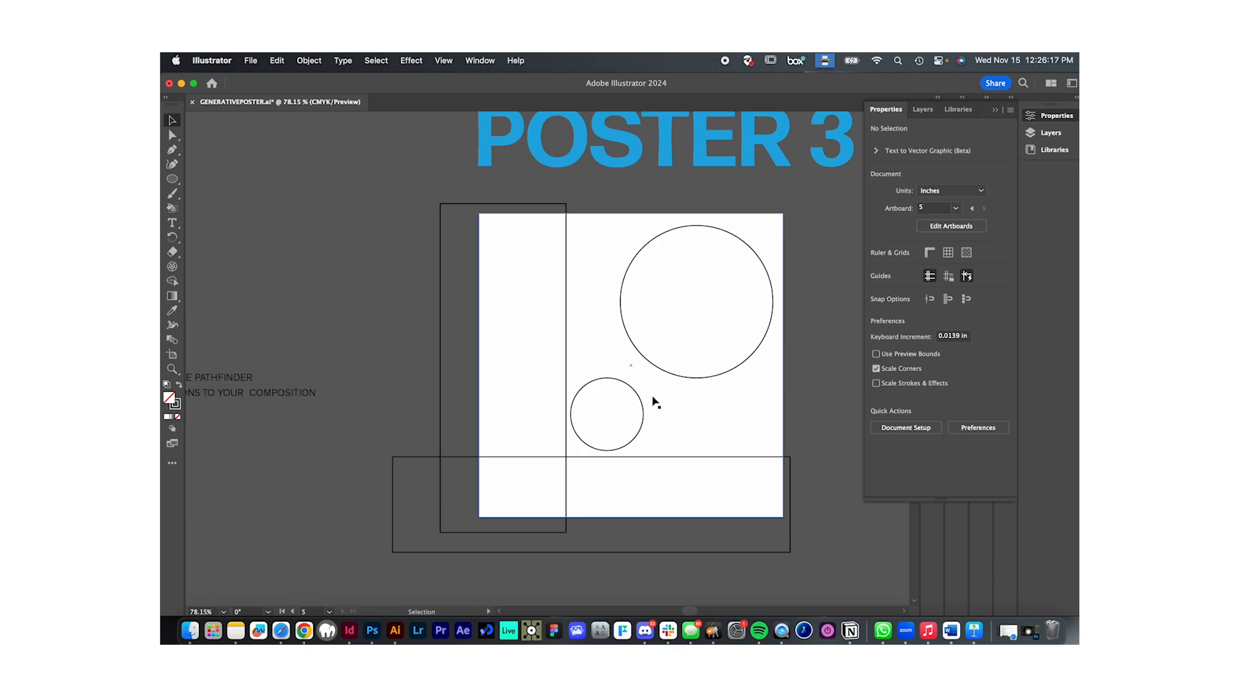
- Draw a square about 1.28 × 1.28 in on the empty canvas beside Poster 3, with a black fill and no stroke
scroll(816, 397, "left", 2)
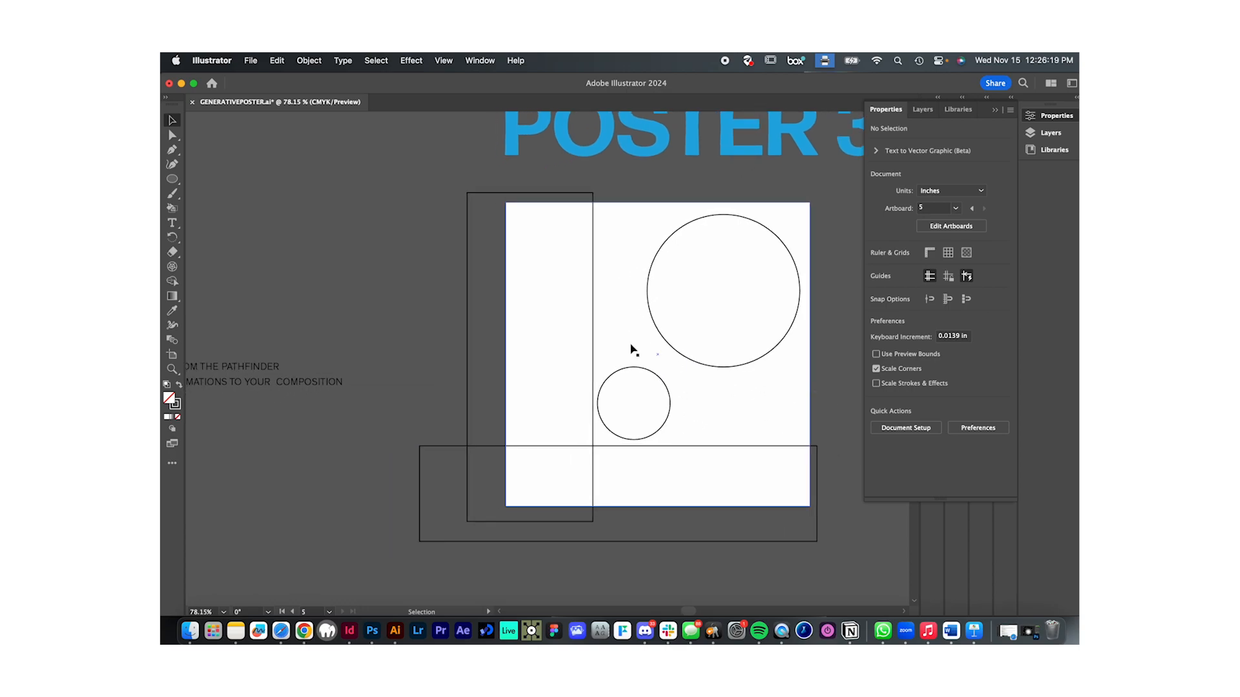
left_click(175, 185)
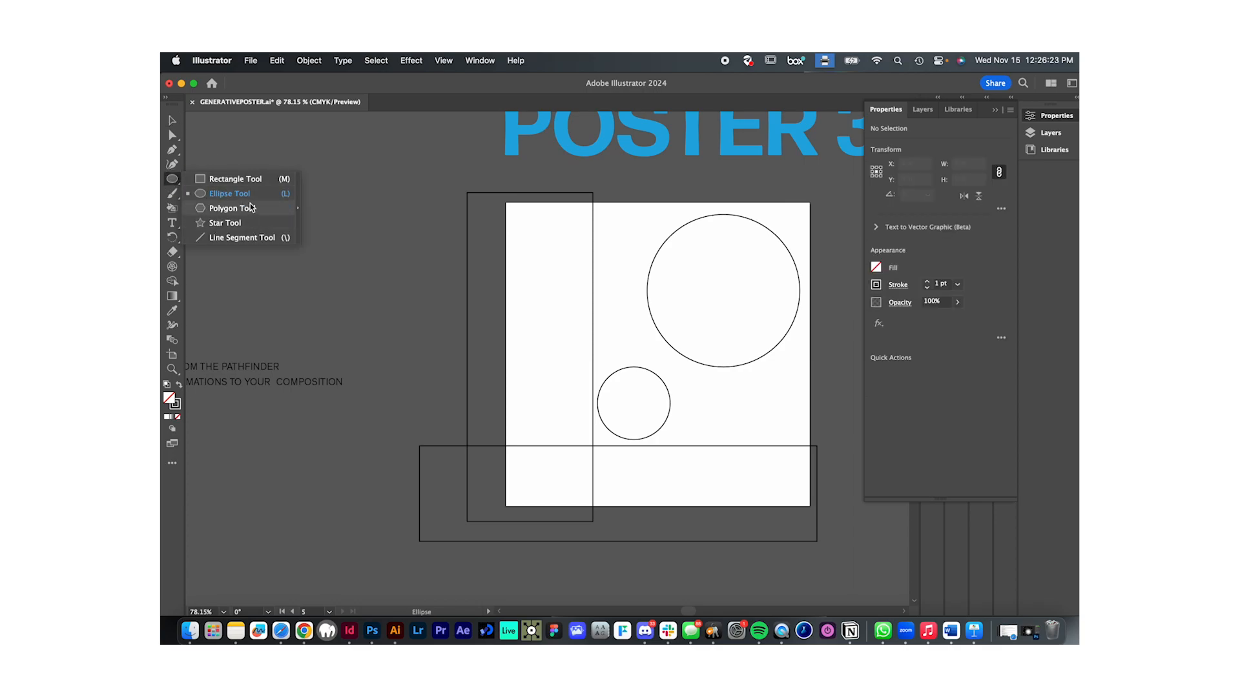
left_click(169, 120)
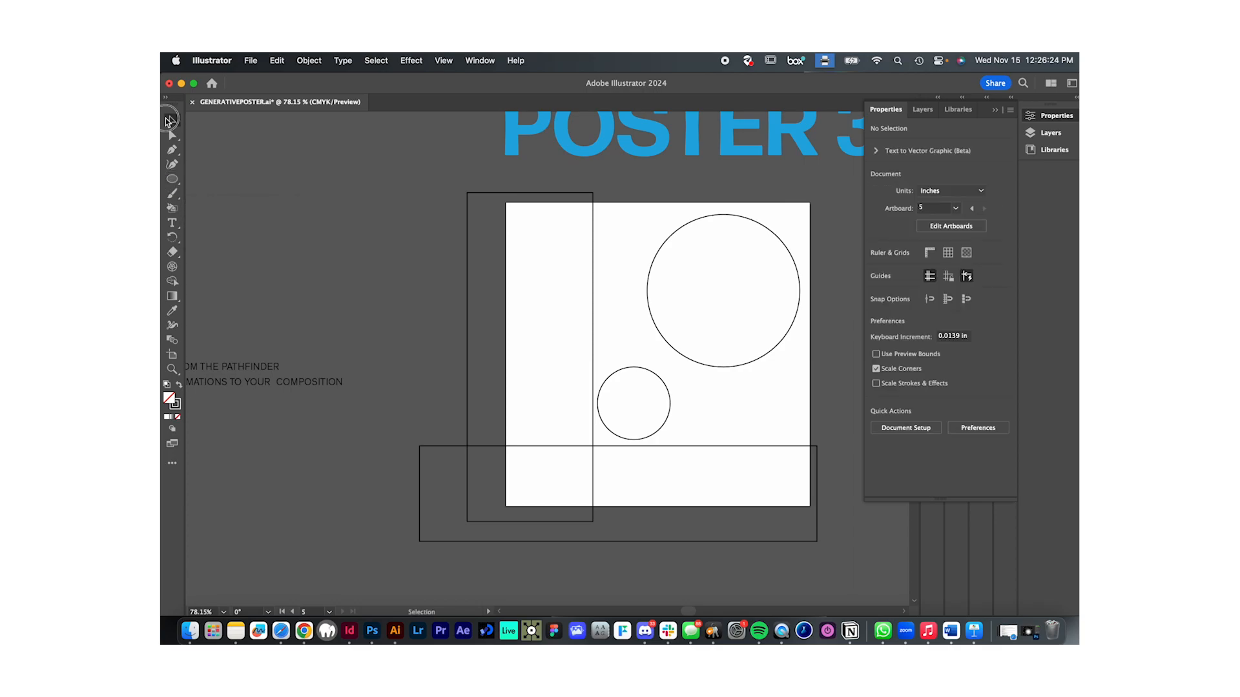
left_click(173, 180)
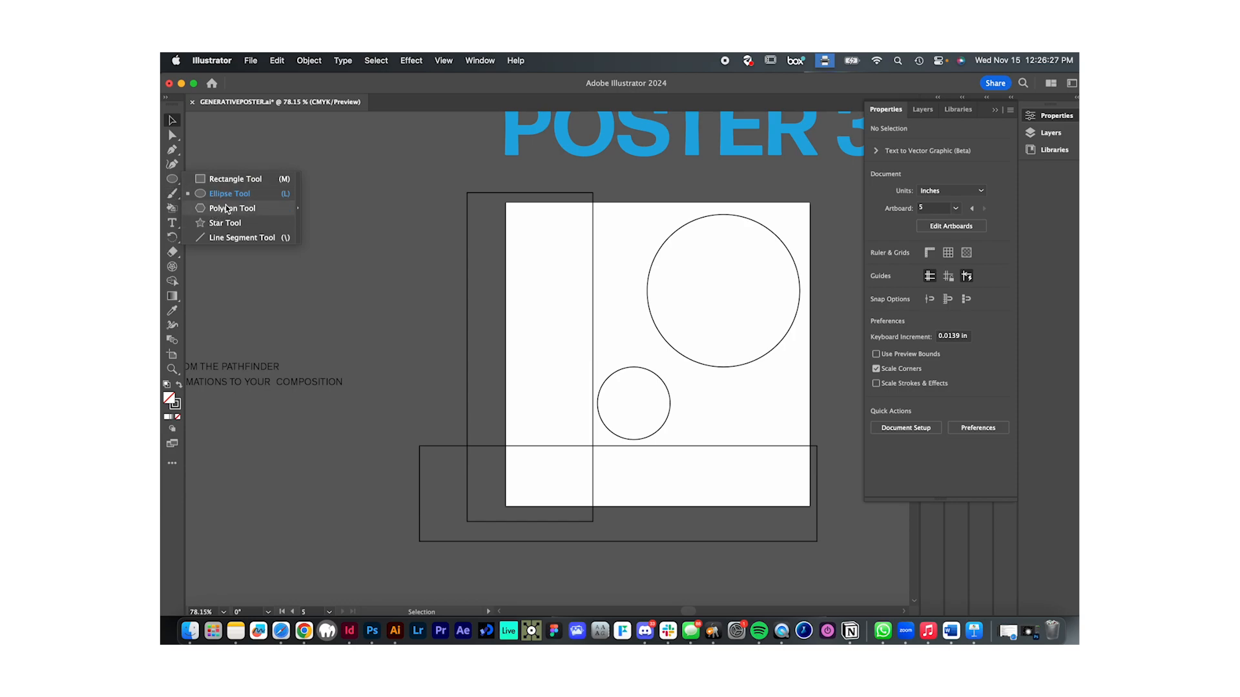
left_click(234, 182)
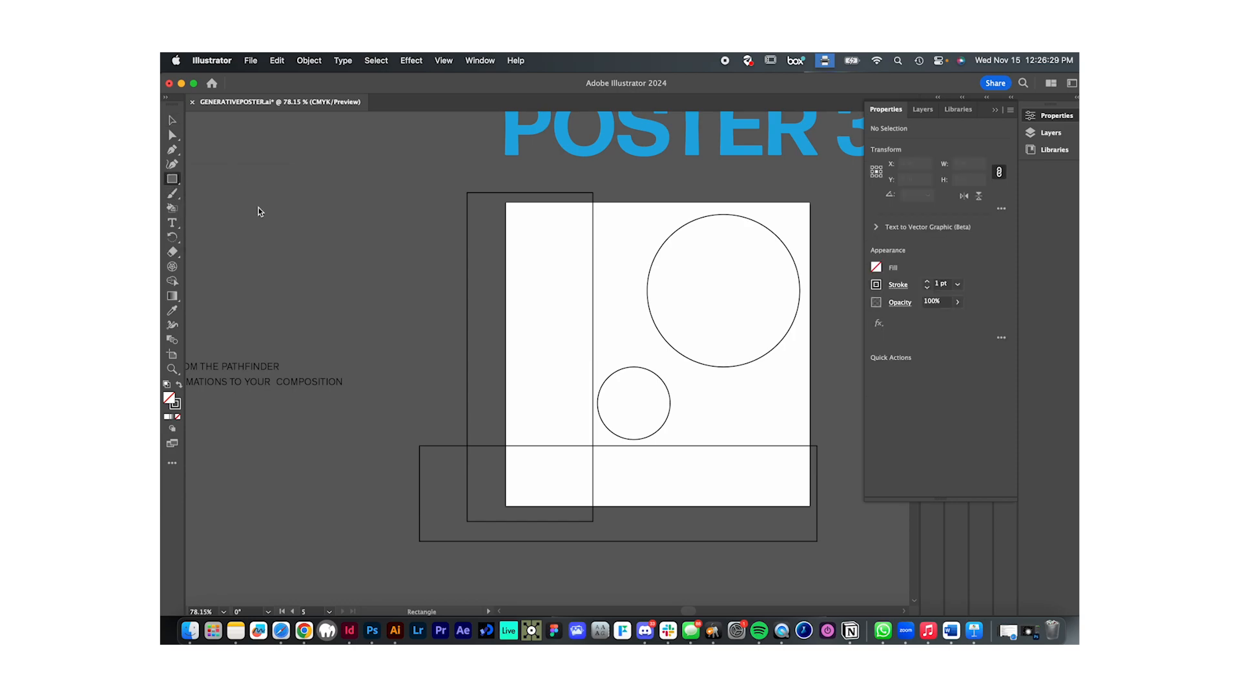
mouse_move(237, 193)
left_mouse_down()
mouse_move(318, 243)
mouse_move(304, 235)
mouse_move(315, 270)
left_mouse_up()
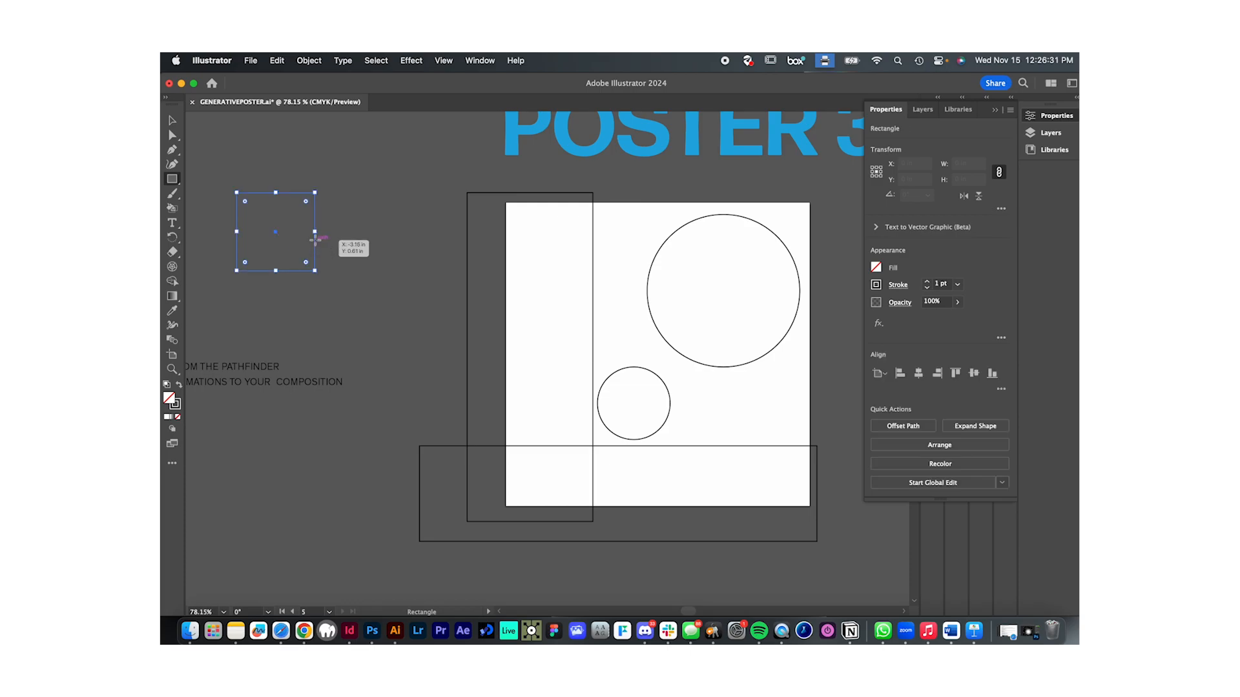
left_click(179, 385)
- Create a 13-point star with radii of 0.3472 in and 0.6944 in and move it over the black square's right edge
left_click(172, 180)
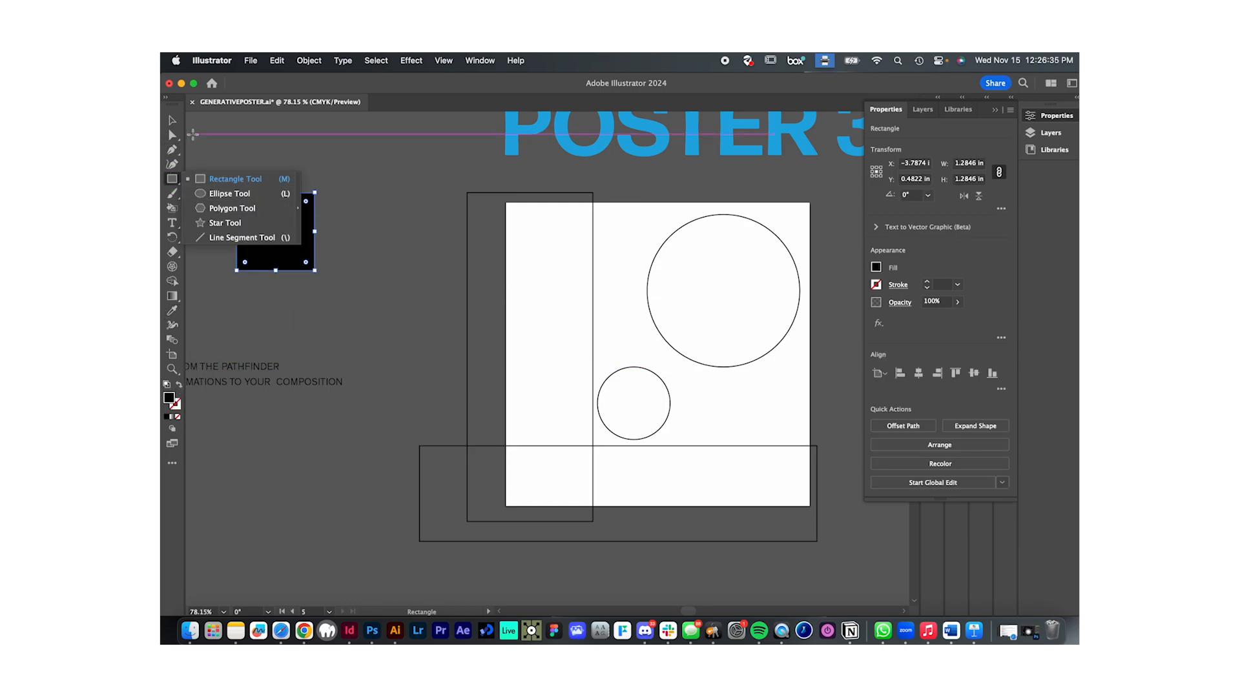
left_click(233, 227)
left_click(381, 252)
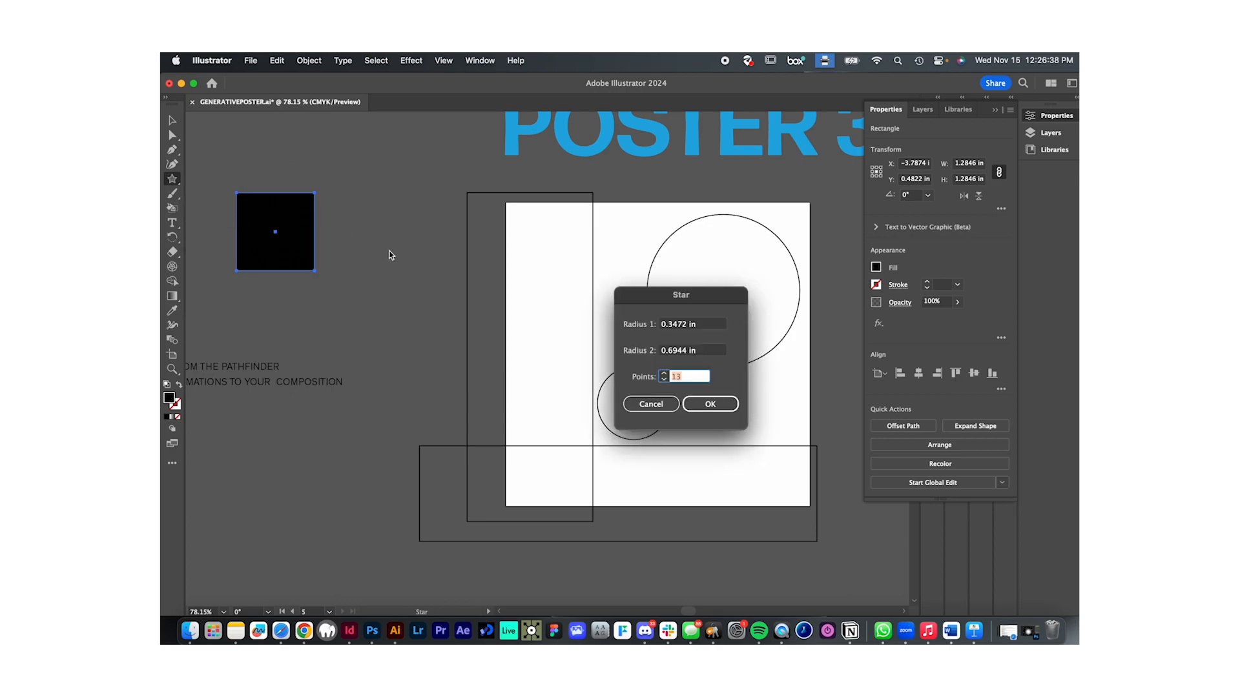
left_click(709, 403)
key("v")
left_click_drag(375, 257, 310, 249)
- Select the black square and the star and subtract the star with Minus Front
left_click_drag(254, 162, 380, 316)
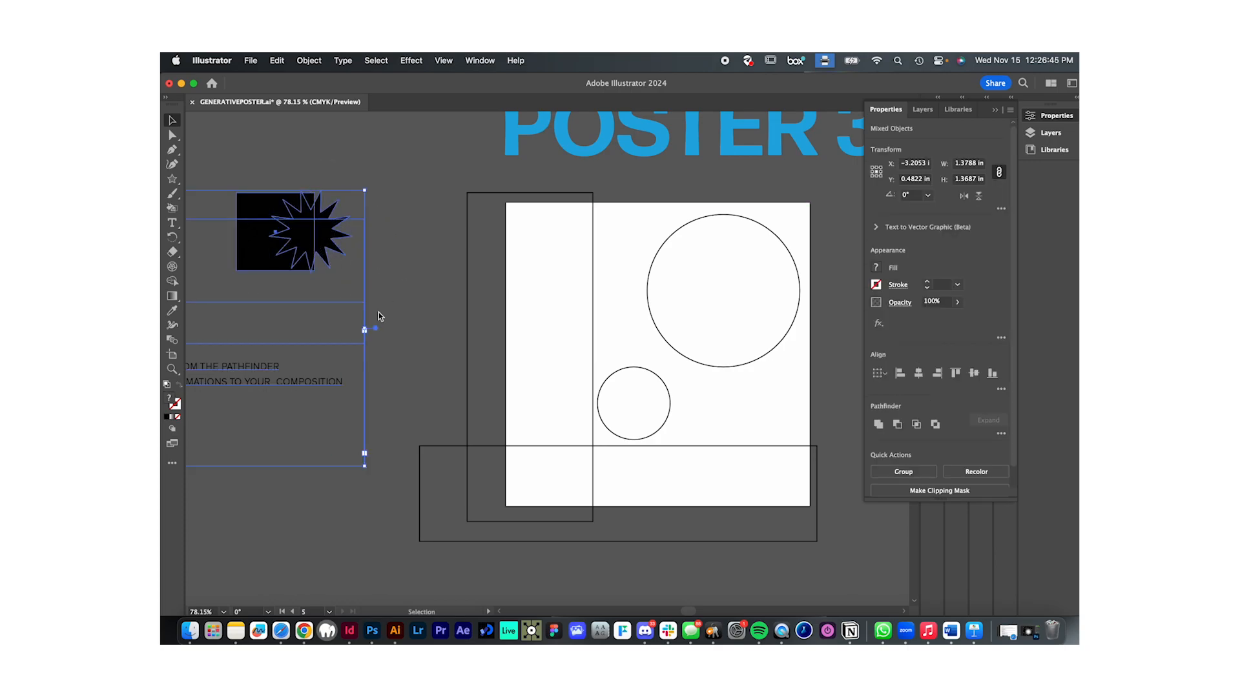
left_click(284, 180)
left_click(304, 232)
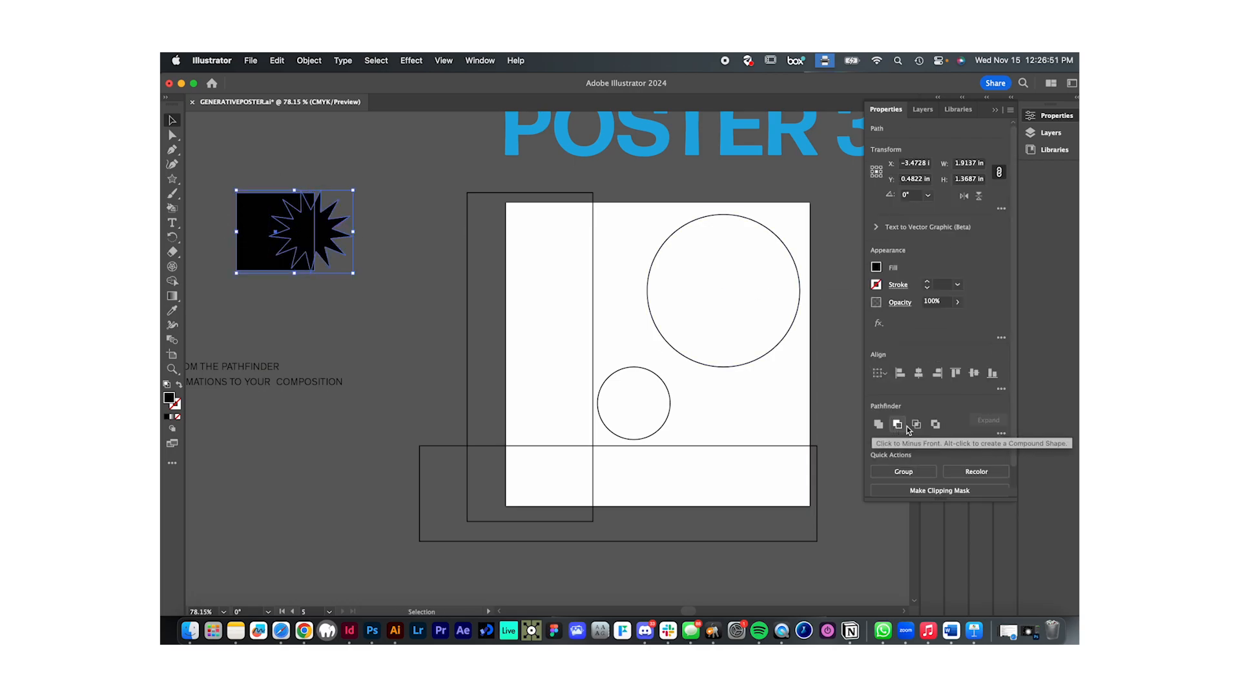
left_click(901, 430)
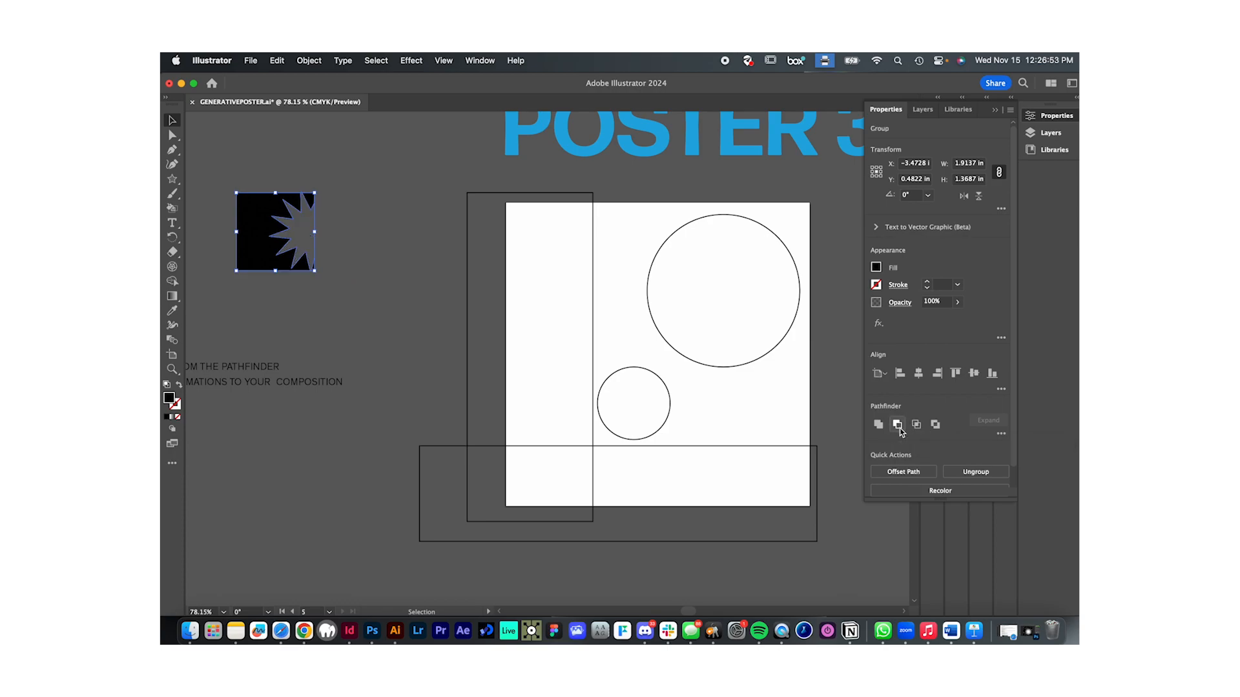
left_click(424, 322)
- Give the star-cut square a black stroke with no fill and move it into the upper-left corner of Poster 3's artboard
left_click_drag(267, 247, 323, 265)
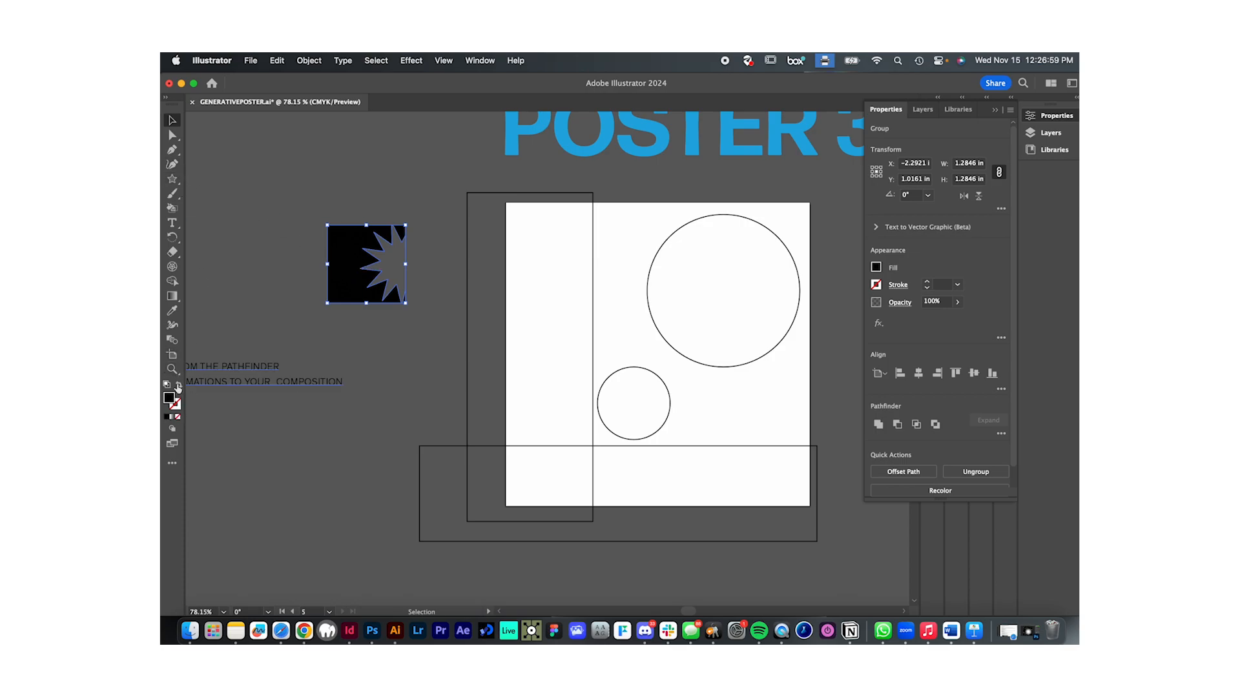
left_click(179, 386)
left_click(415, 277)
left_click_drag(401, 297, 577, 272)
left_click(672, 348)
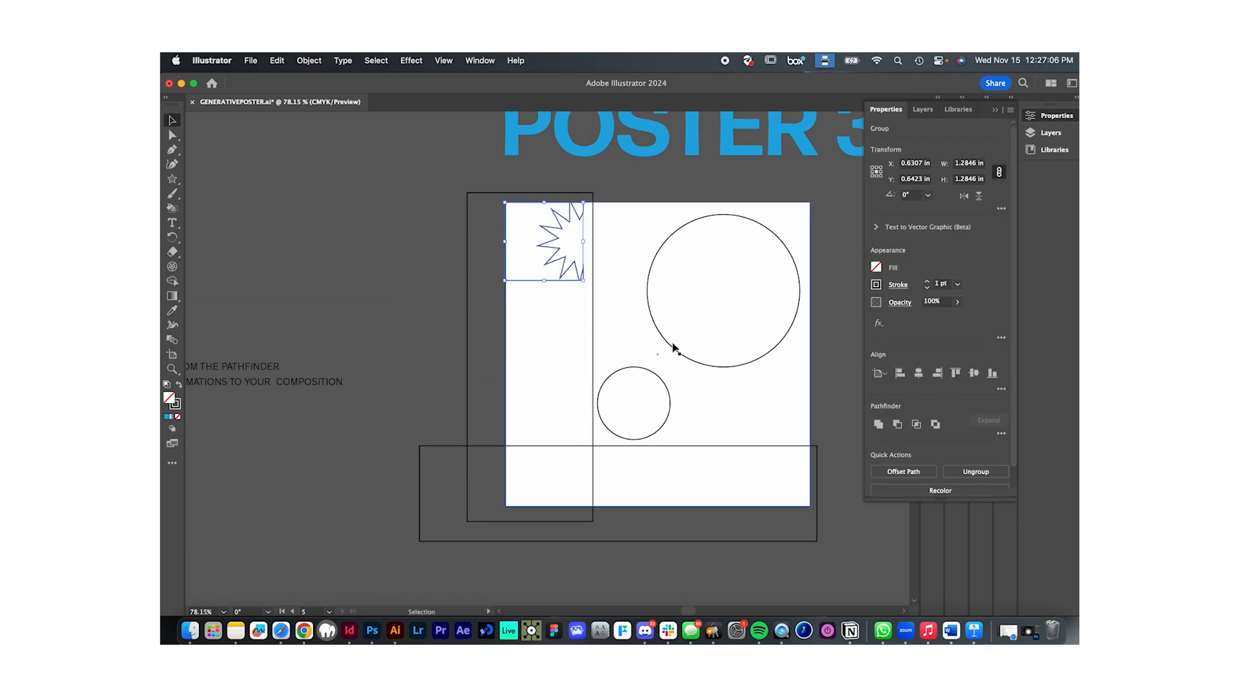
- Delete the tall and wide outlined rectangles overlapping Poster 3's artboard
left_click(594, 349)
key("Delete")
left_click(475, 447)
key("Delete")
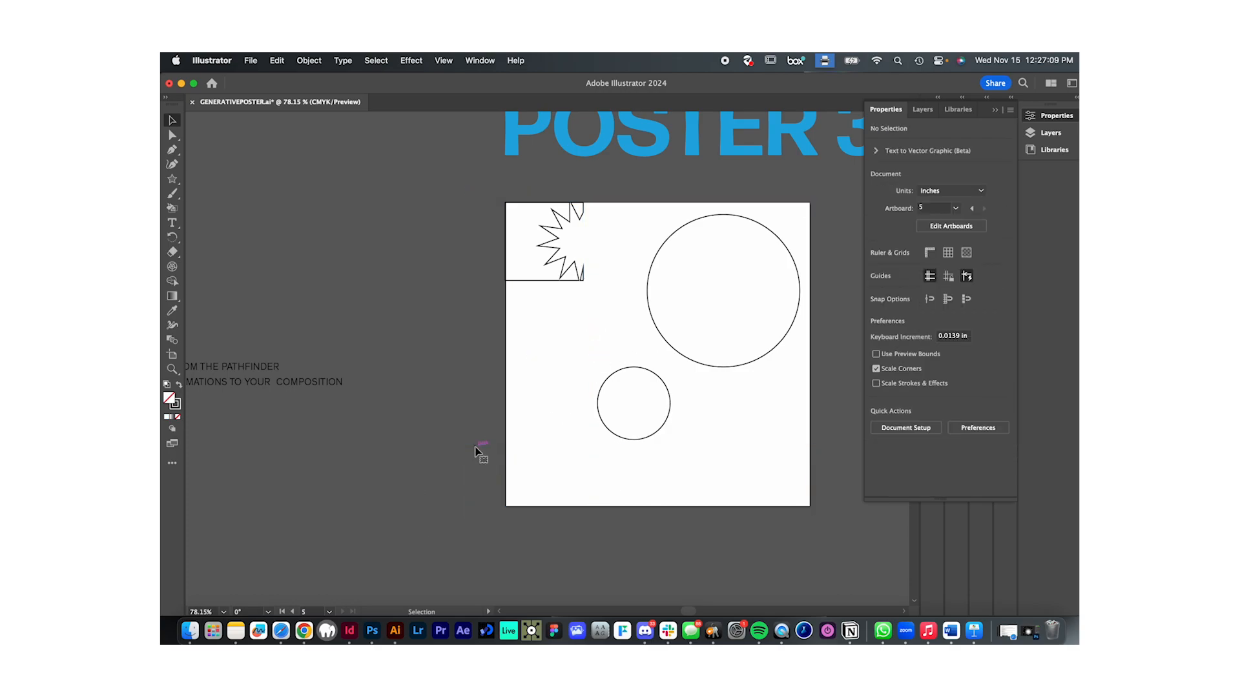
- Enlarge the star-cut square proportionally to 5 × 5 in, down to the artboard's lower edge, and deselect it
left_click(545, 280)
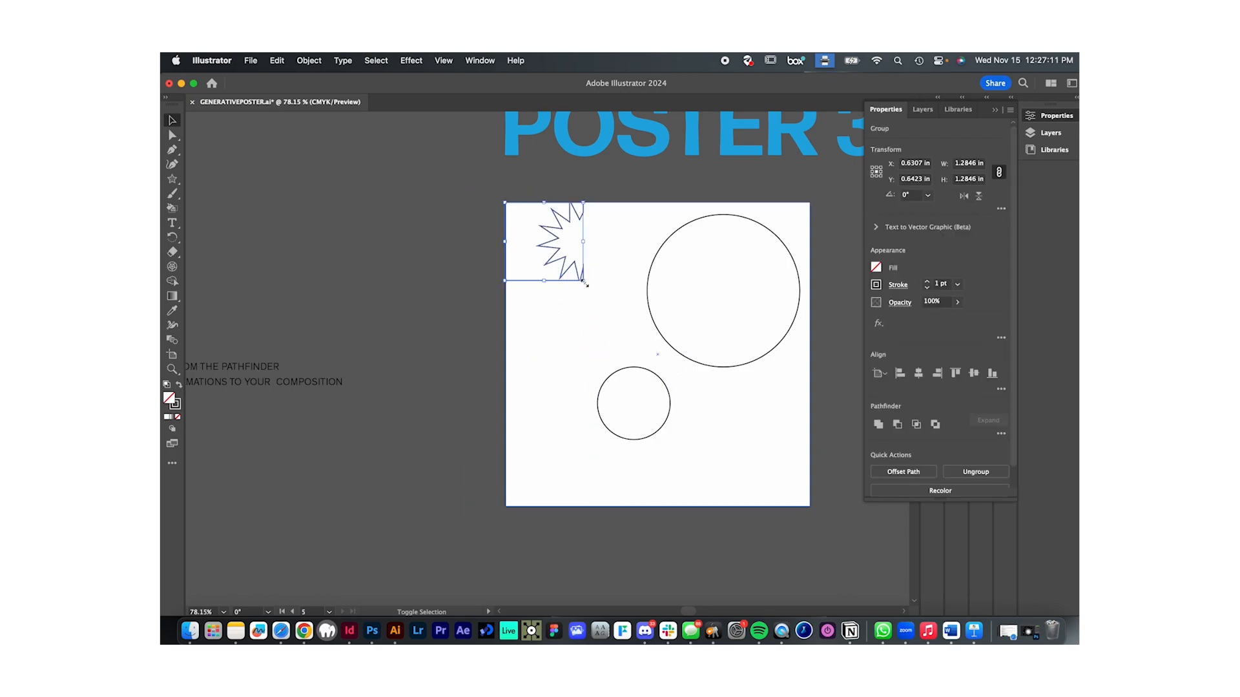
left_click_drag(544, 285, 564, 506)
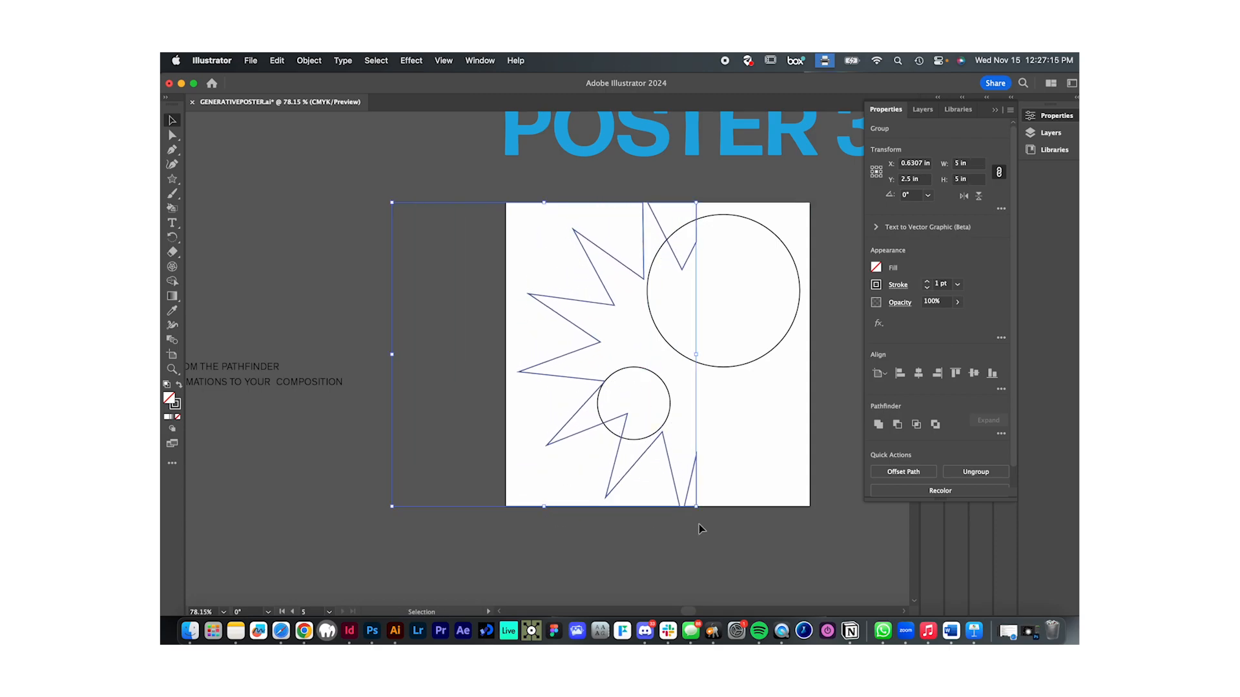
left_click(738, 523)
- Place circles about 0.74 in wide on the star's upper and lower-left points and move the large circle down to the artboard's mid-height
left_click_drag(675, 408, 576, 237)
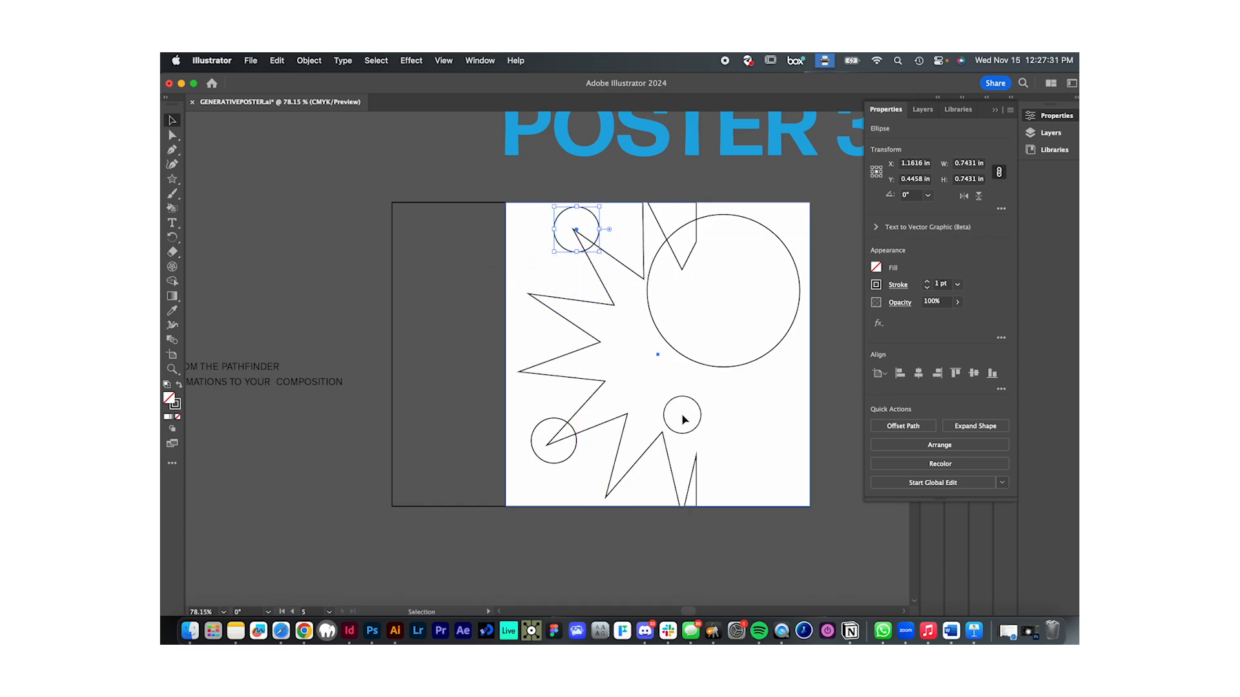
left_click_drag(734, 365, 731, 434)
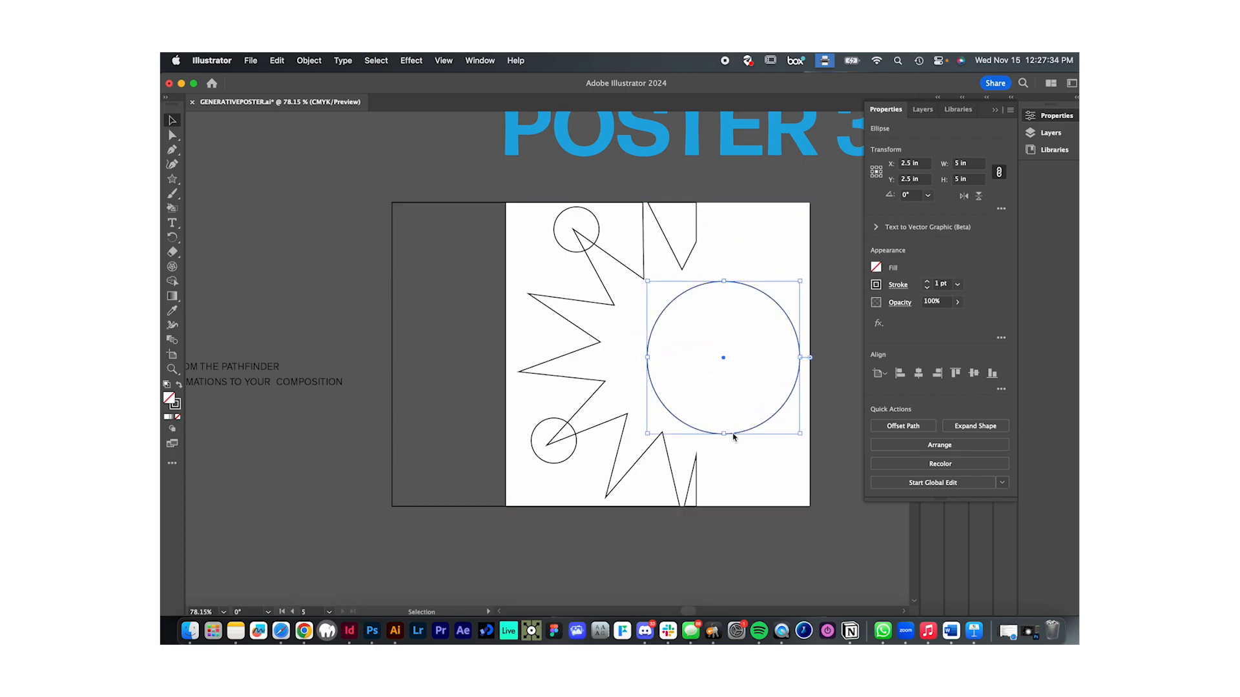
left_click(714, 547)
- Draw a small outlined rectangle in the upper-right corner of Poster 3's artboard and deselect it
left_click_drag(171, 181, 223, 181)
left_click_drag(809, 506, 778, 207)
key("v")
left_click(566, 287)
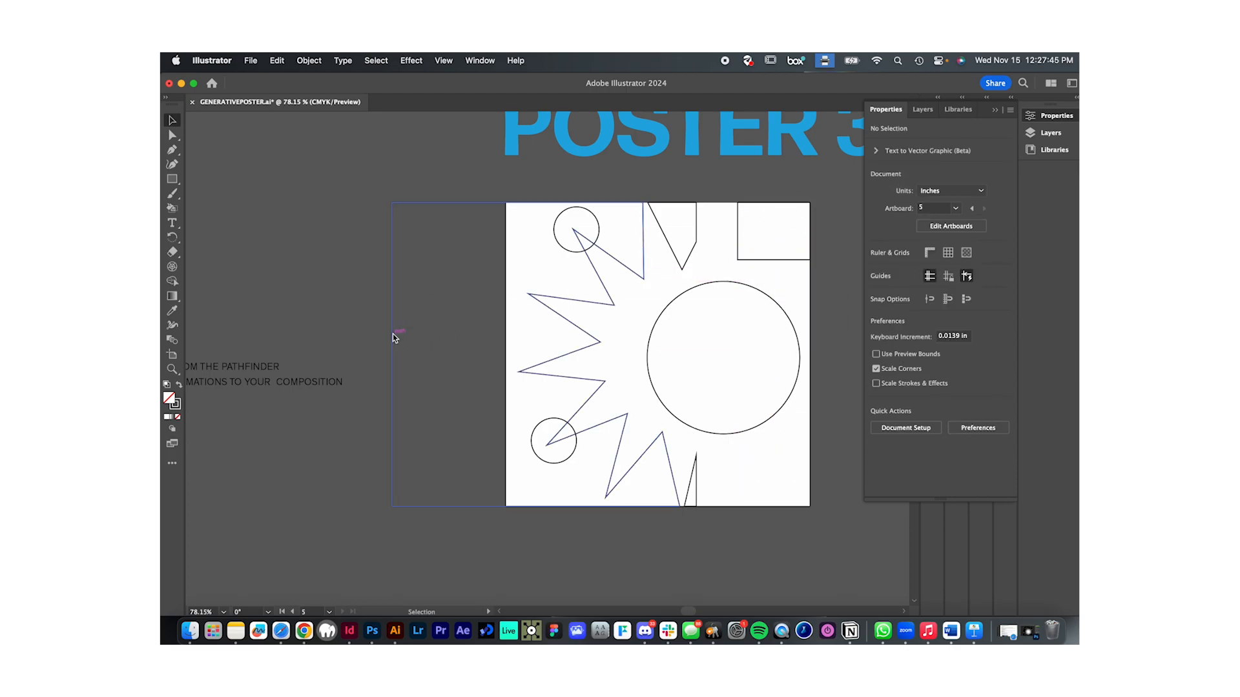
- Try overlapping copies of the large circle shifted sideways to both sides, and undo the duplicates
mouse_move(665, 401)
left_mouse_down()
mouse_move(683, 404)
mouse_move(641, 404)
left_mouse_up()
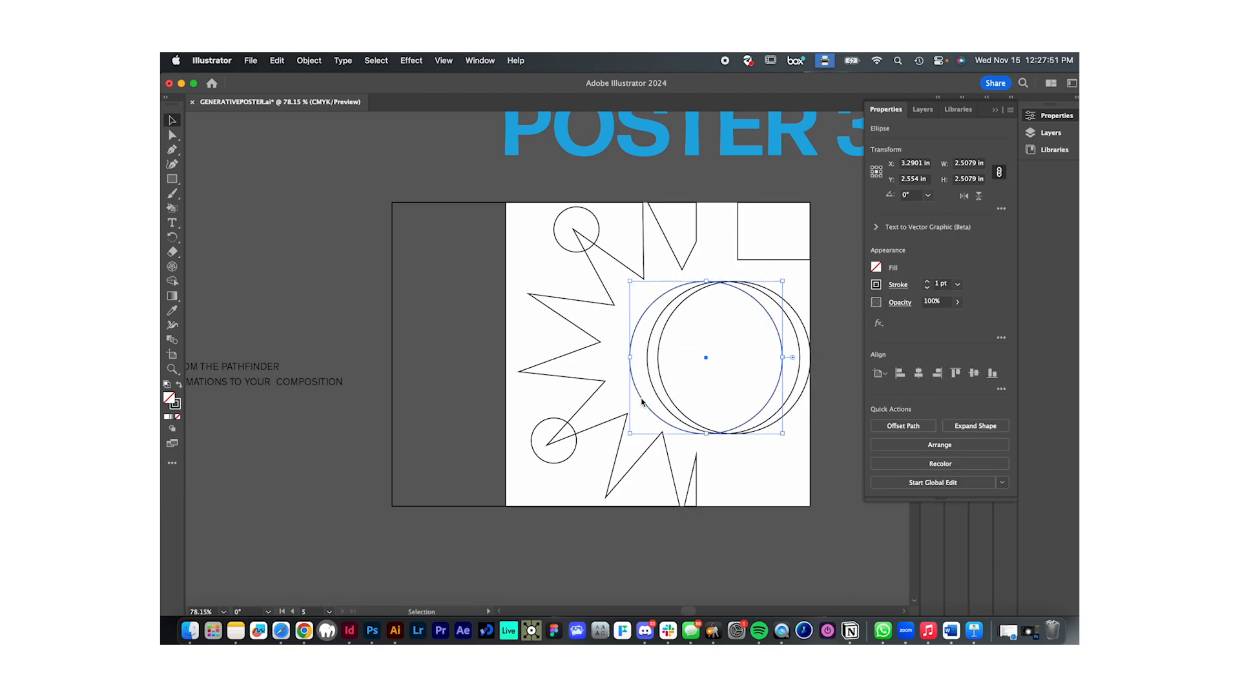
left_click(826, 517)
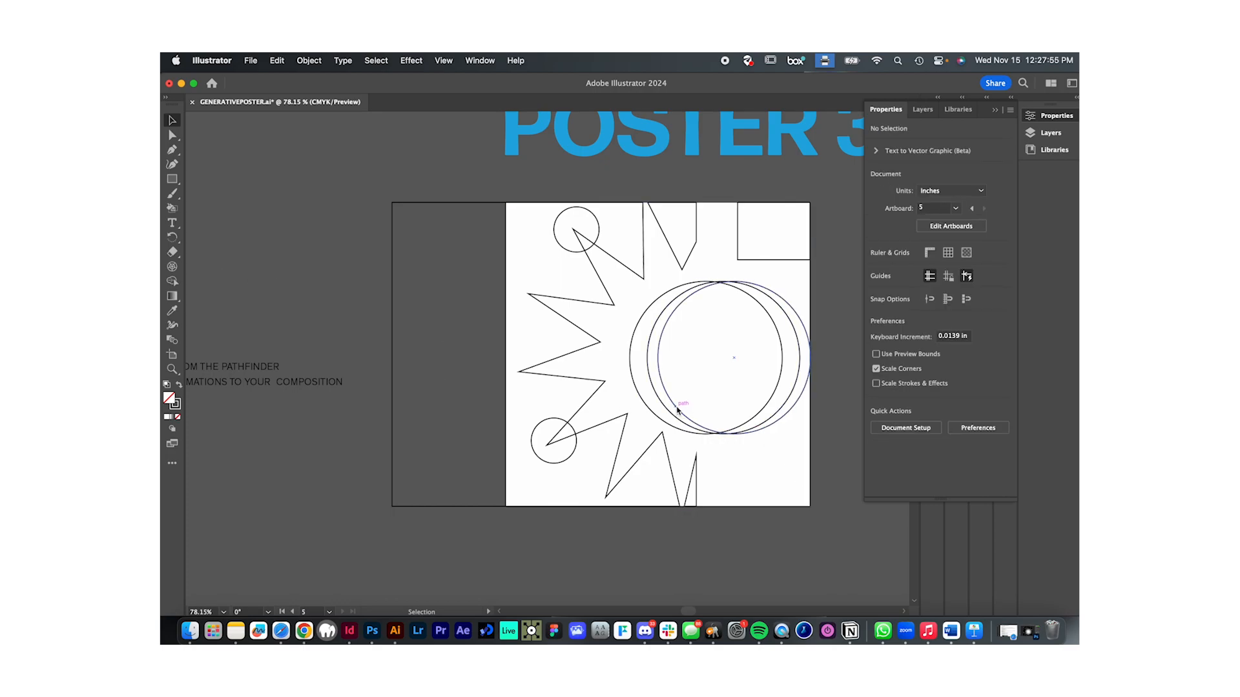
key("z")
key("v")
key("super+z")
key("super+z")
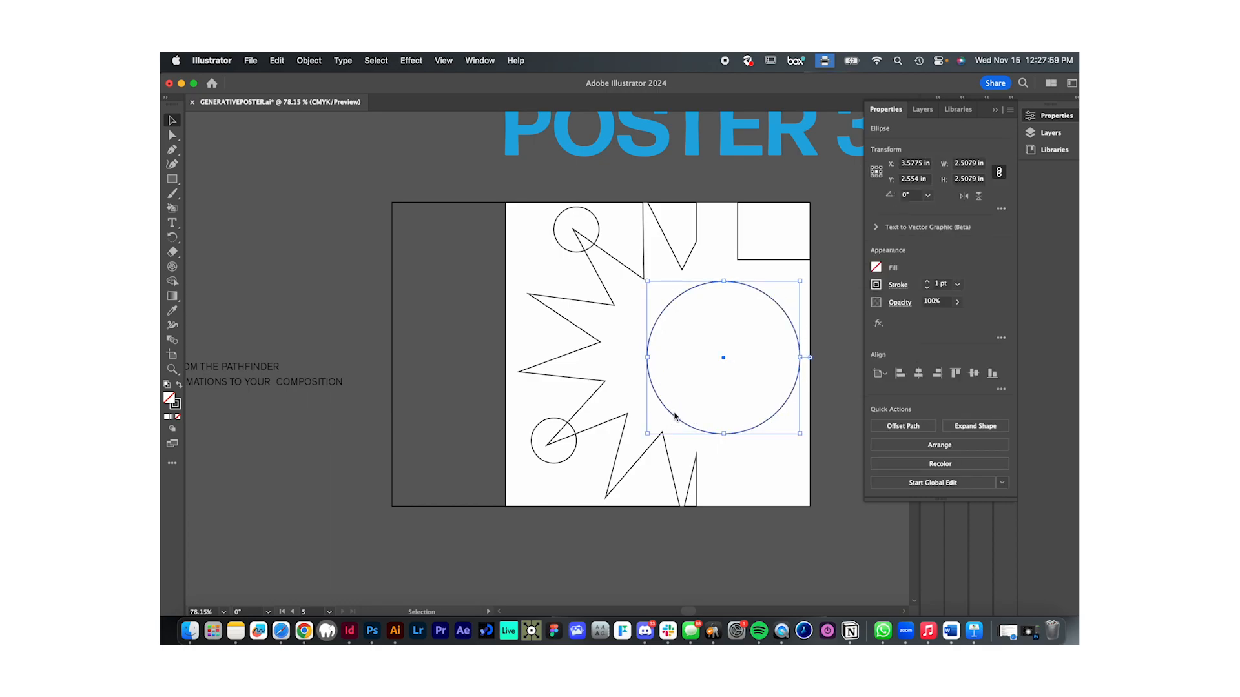
- Duplicate the large circle, shrink the copy proportionally to about 2.2 in wide and centre it inside the original
left_click_drag(677, 421, 689, 412)
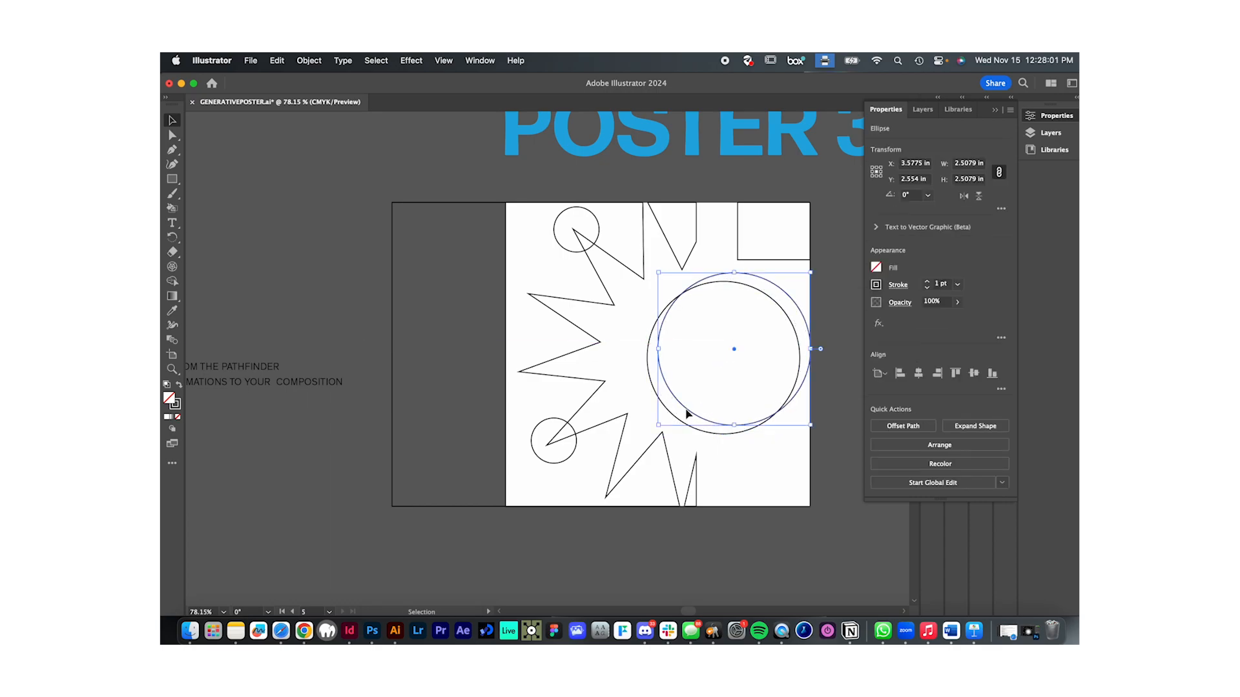
left_click_drag(809, 272, 793, 289)
left_click_drag(788, 387, 785, 391)
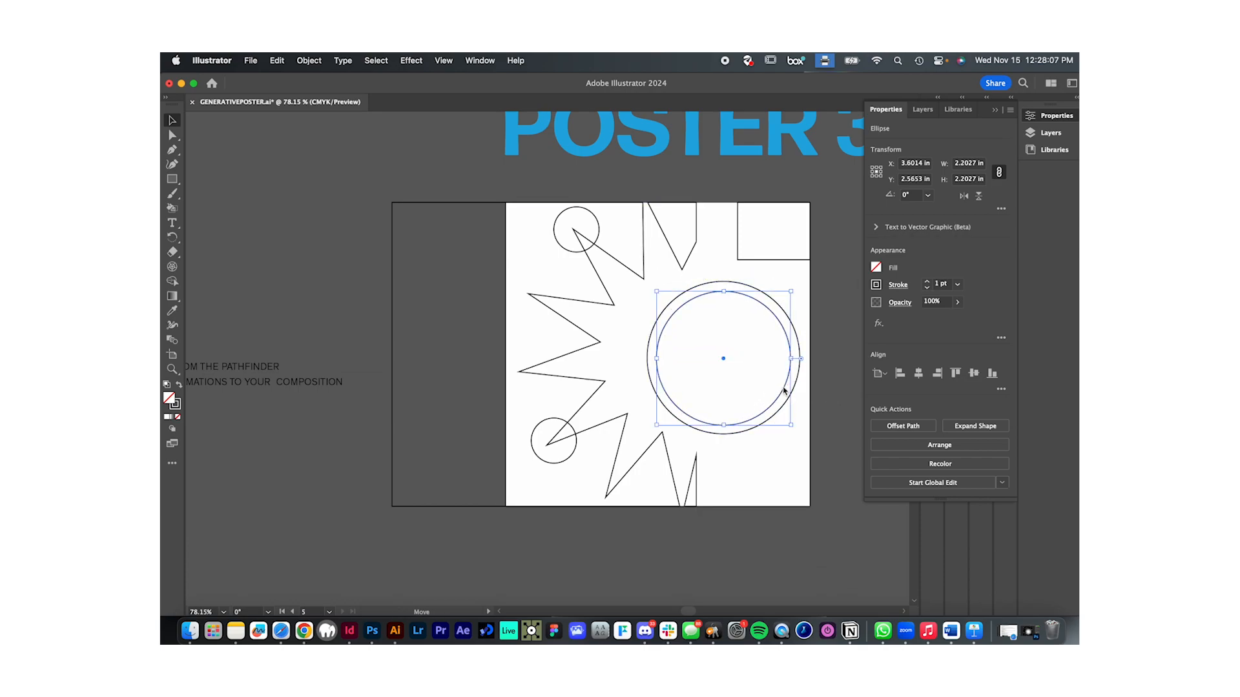
left_click(815, 417)
- Add a third concentric circle about 1.8 in wide by duplicating and shrinking the ring, and deselect it
left_click_drag(767, 413, 759, 412)
mouse_move(647, 359)
left_mouse_down()
mouse_move(692, 360)
mouse_move(672, 357)
left_mouse_up()
left_click_drag(745, 401, 751, 411)
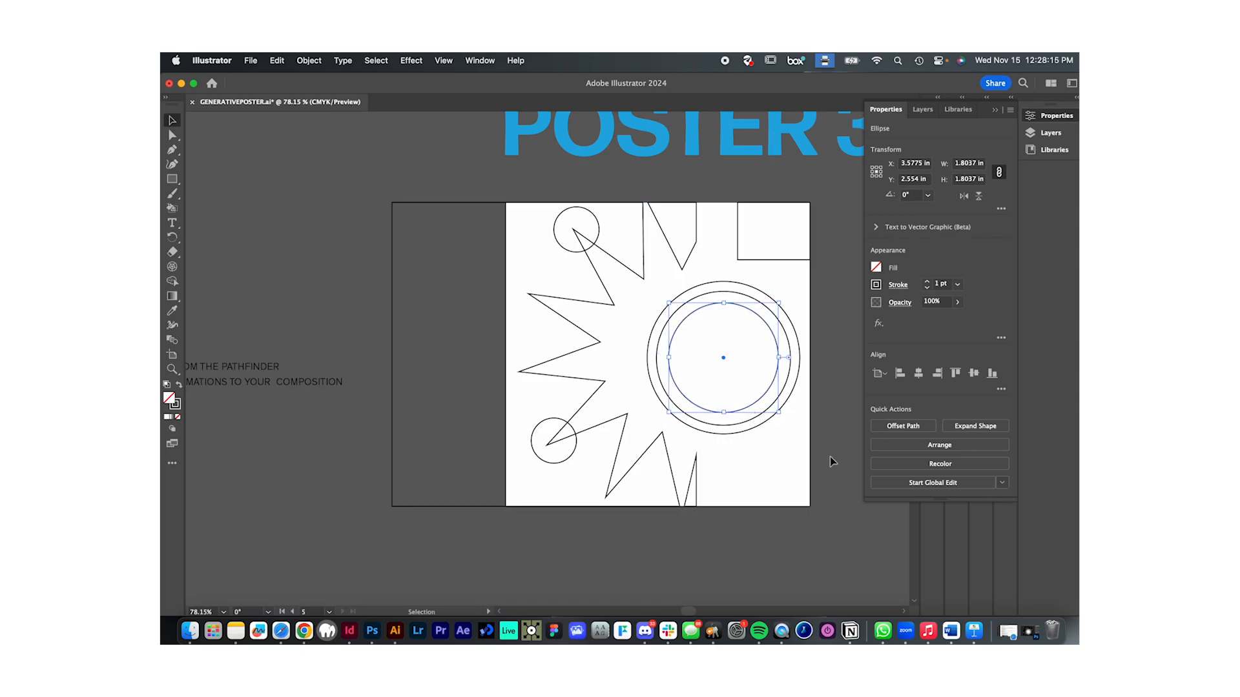
left_click(829, 458)
- Examine the overlapping line compositions of Posters 1 and 2 and their finished colour versions
scroll(786, 483, "down", 5)
scroll(786, 482, "up", 4)
scroll(787, 481, "up", 10)
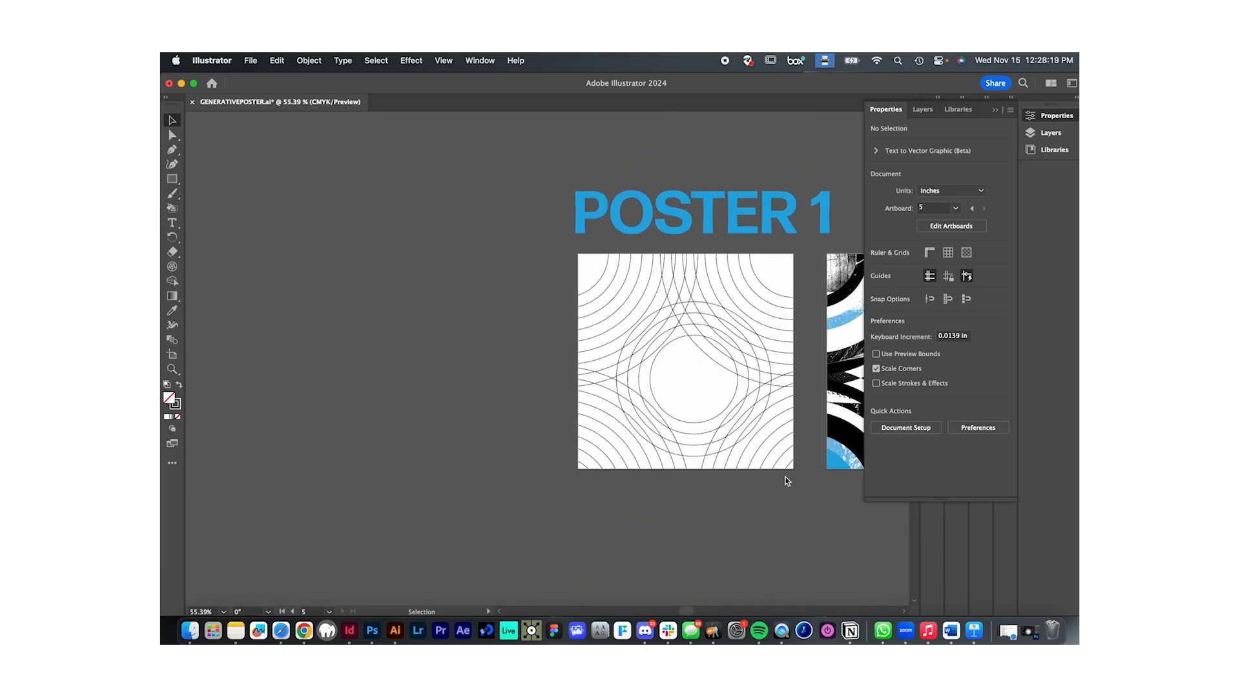
scroll(657, 404, "up", 4)
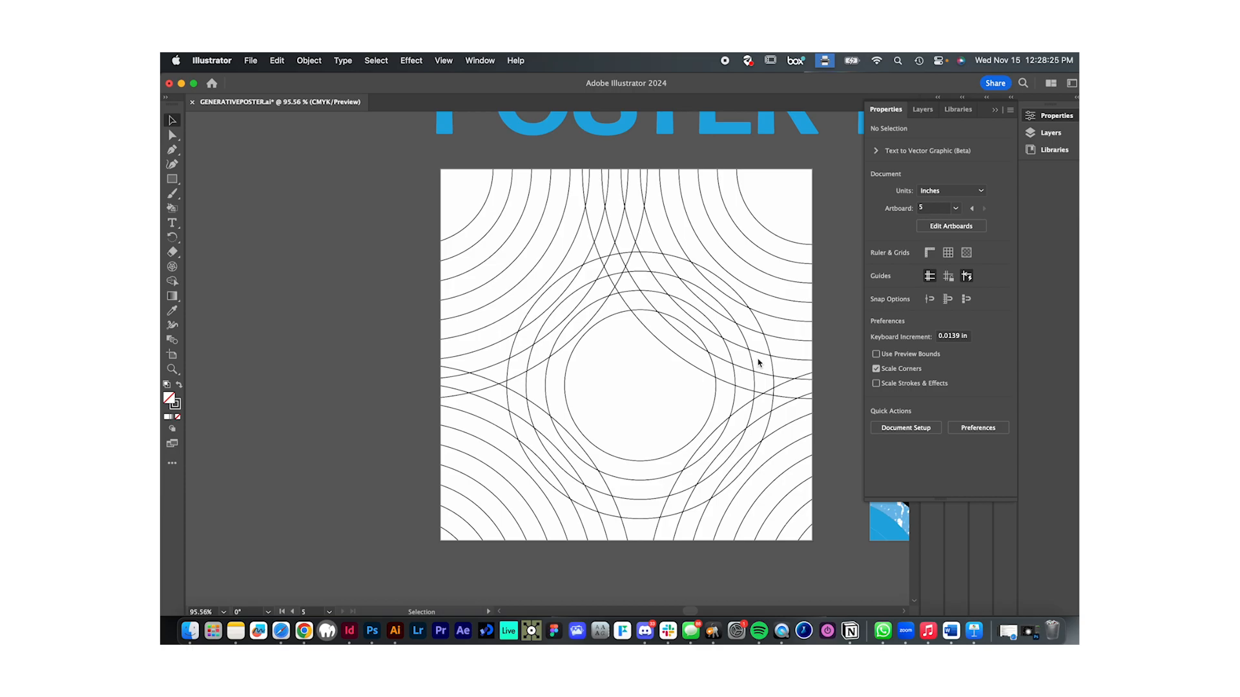
scroll(664, 386, "down", 1)
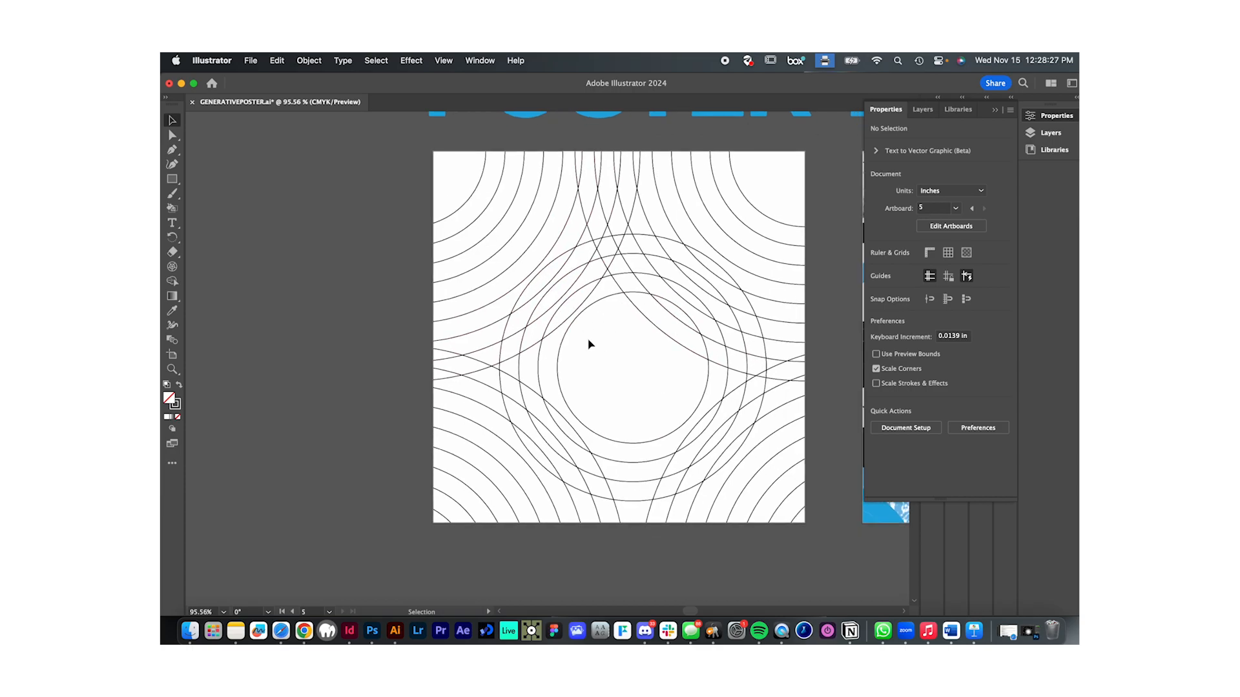
scroll(646, 345, "down", 3)
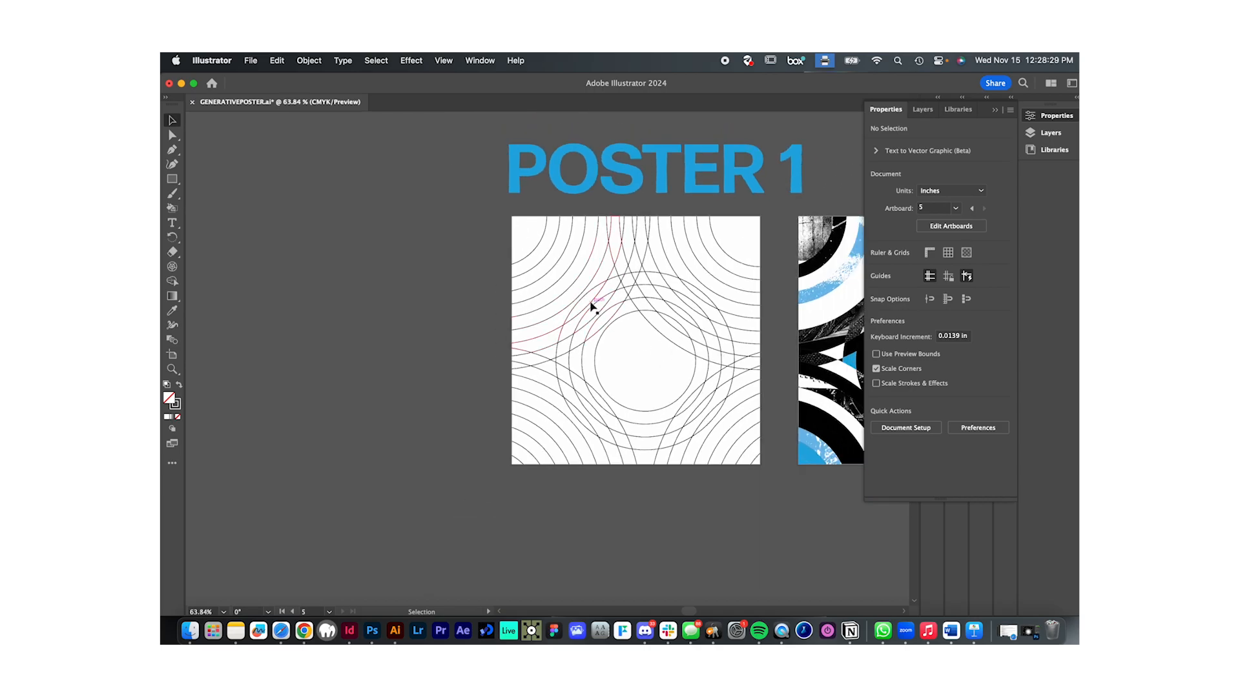
scroll(625, 328, "down", 15)
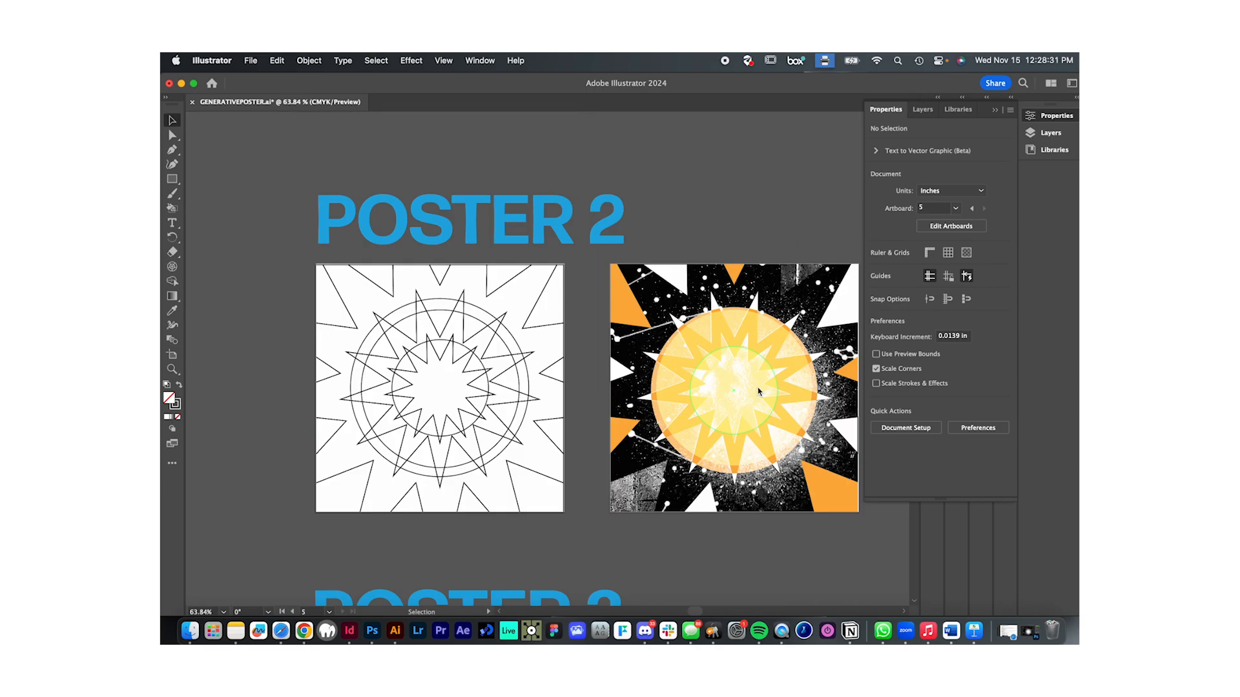
scroll(656, 427, "up", 3)
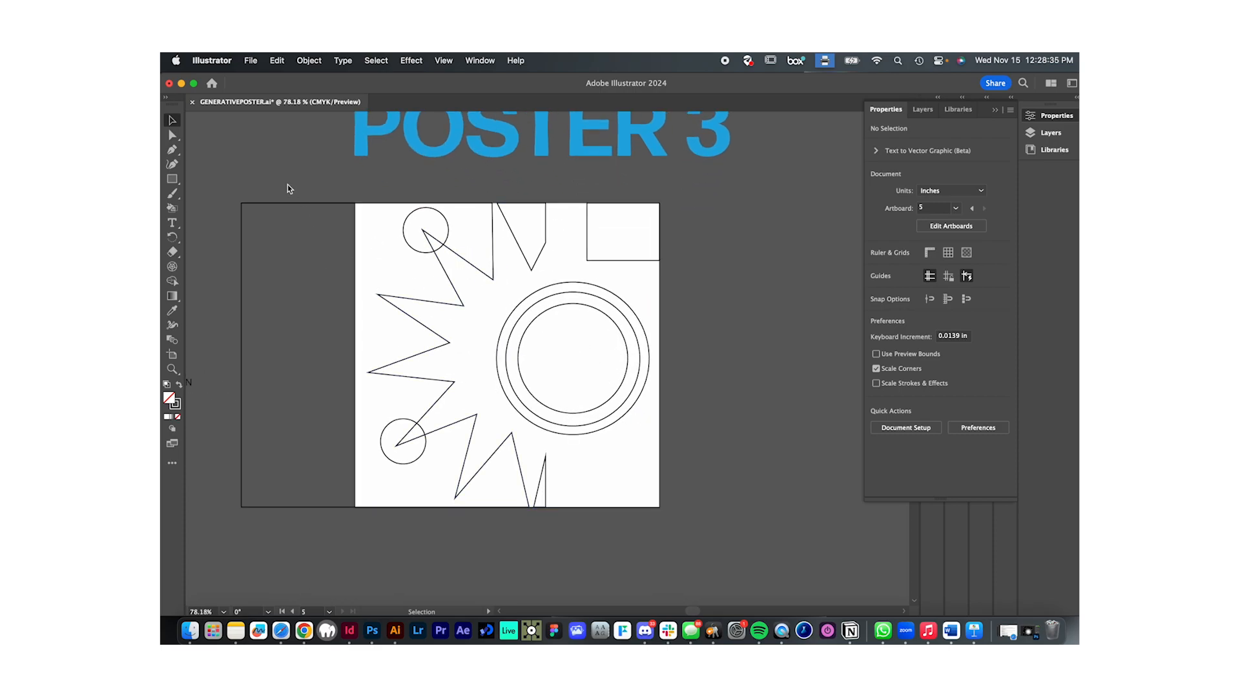
- Enlarge the upper-right rectangle to about 3.11 in wide and place a slightly overlapping copy below it, down to the artboard's lower edge
left_click(592, 260)
left_click_drag(587, 260, 471, 385)
left_click(709, 401)
left_click_drag(597, 355, 565, 508)
left_click(570, 541)
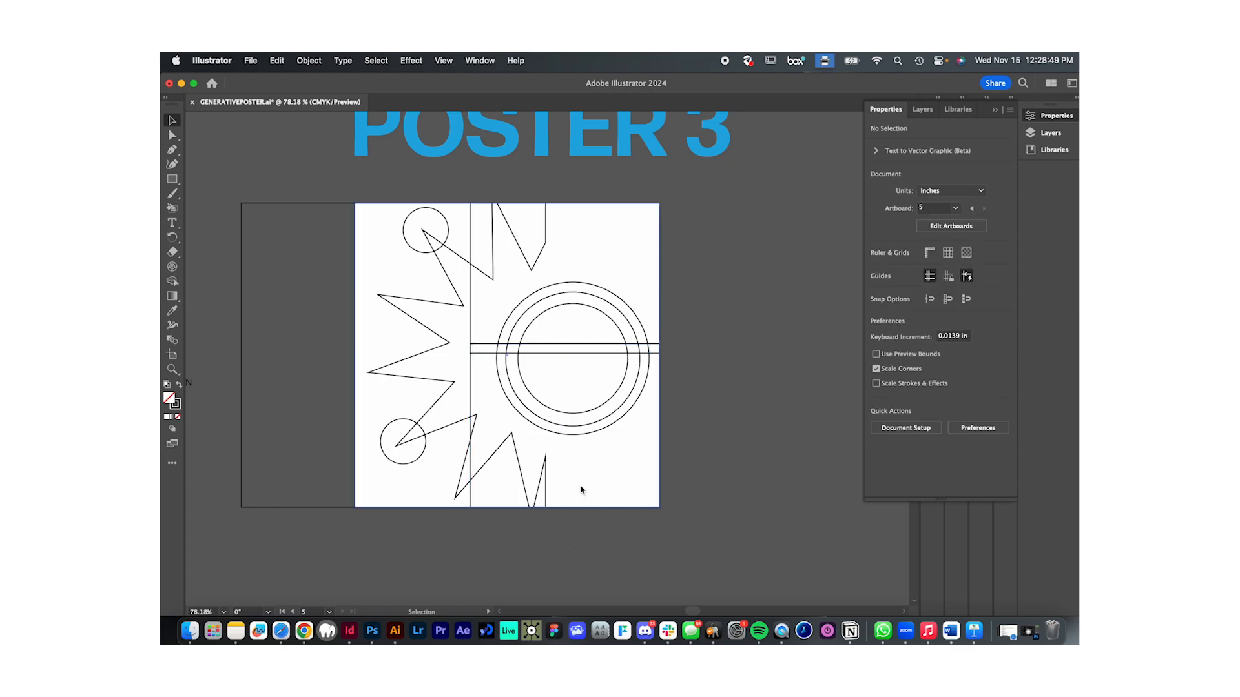
- Copy the lower rectangle sideways to start at the circles' centre and stretch the copy to the full artboard height, about 5.01 in
left_click_drag(474, 385, 575, 382)
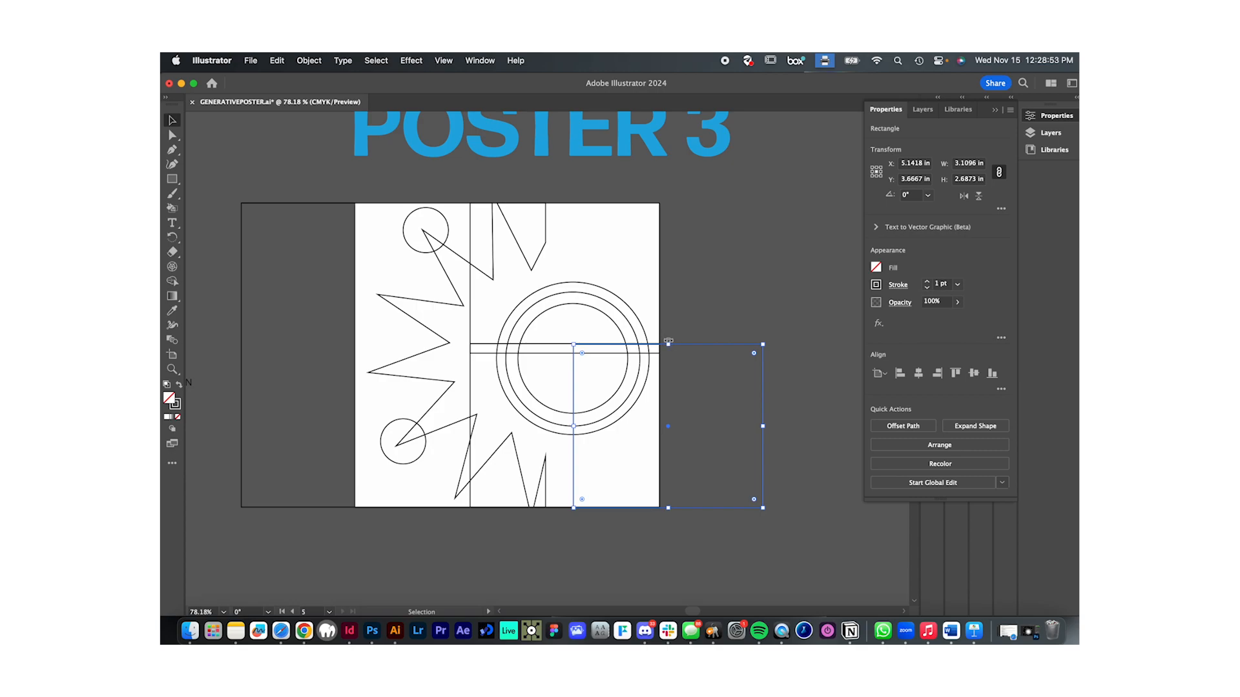
left_click_drag(668, 344, 667, 203)
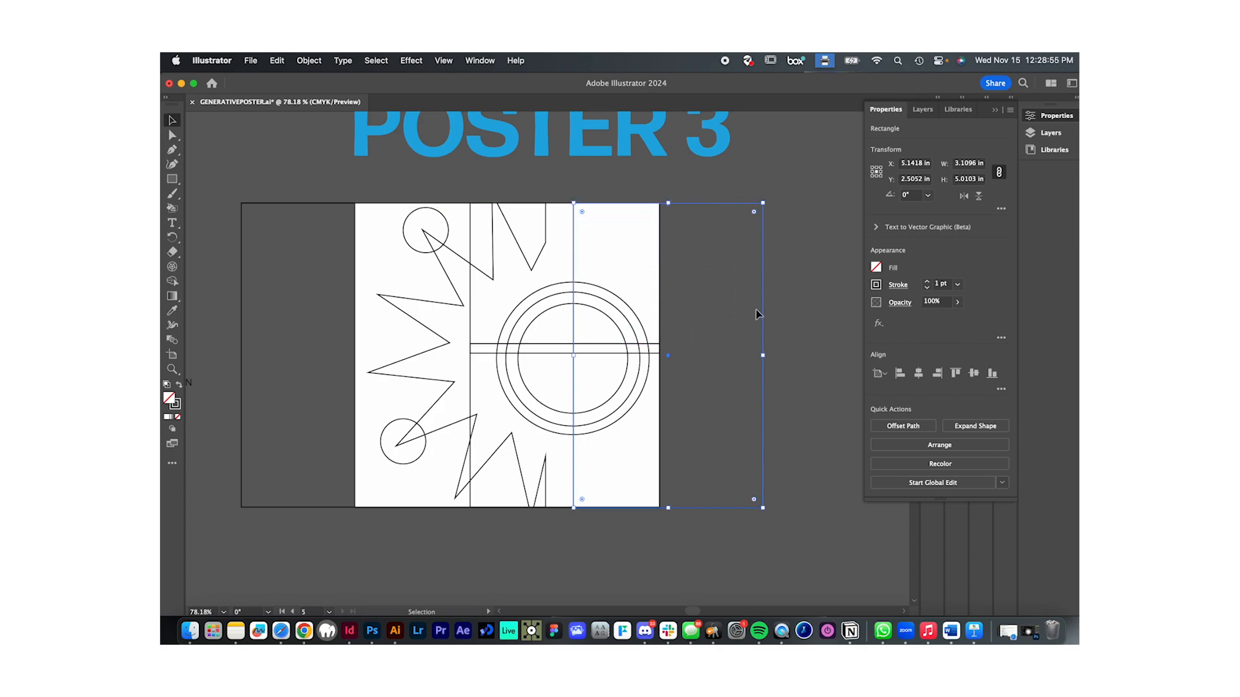
left_click(775, 346)
- Try to make a compound path from all Poster 3 linework, excluding the white rectangle from the selection
scroll(723, 475, "left", 2)
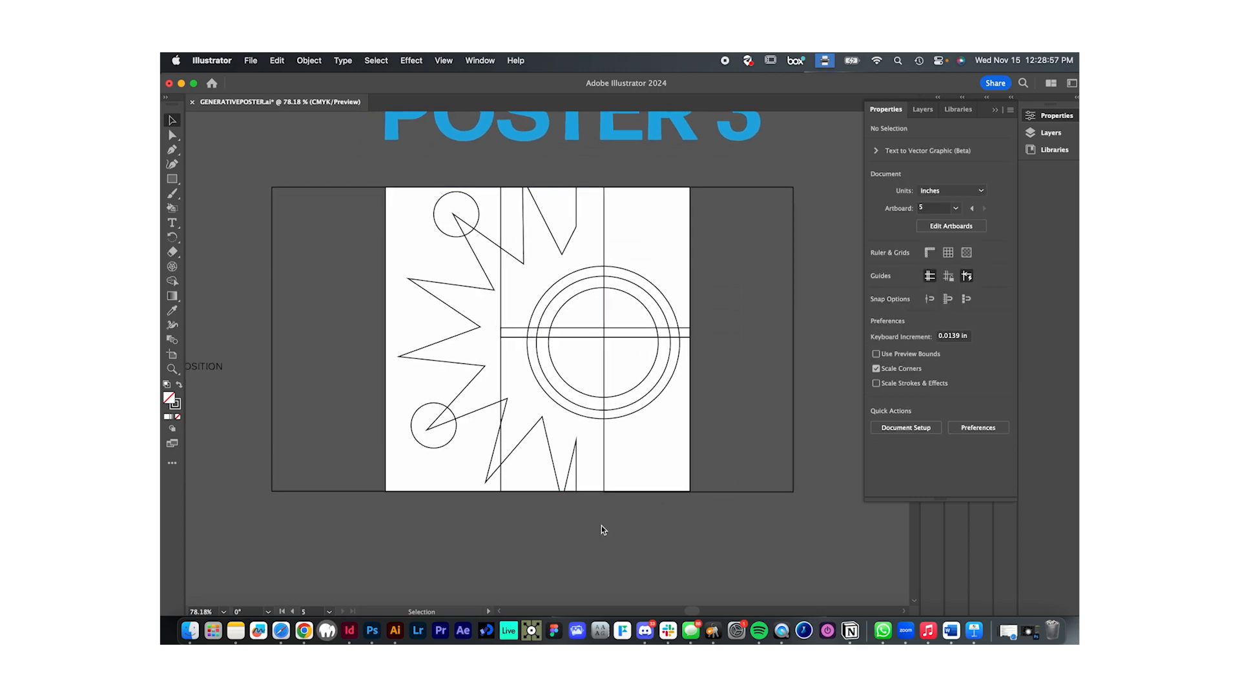
scroll(638, 521, "down", 2)
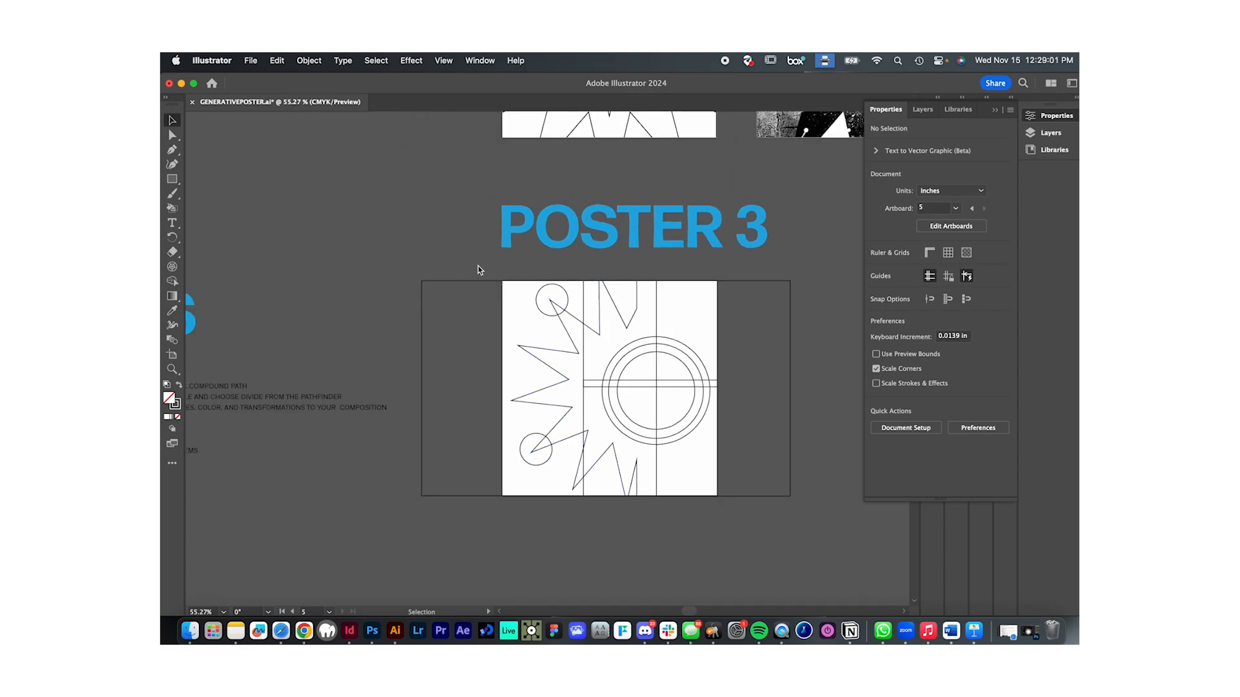
scroll(672, 401, "up", 3)
scroll(673, 401, "down", 1)
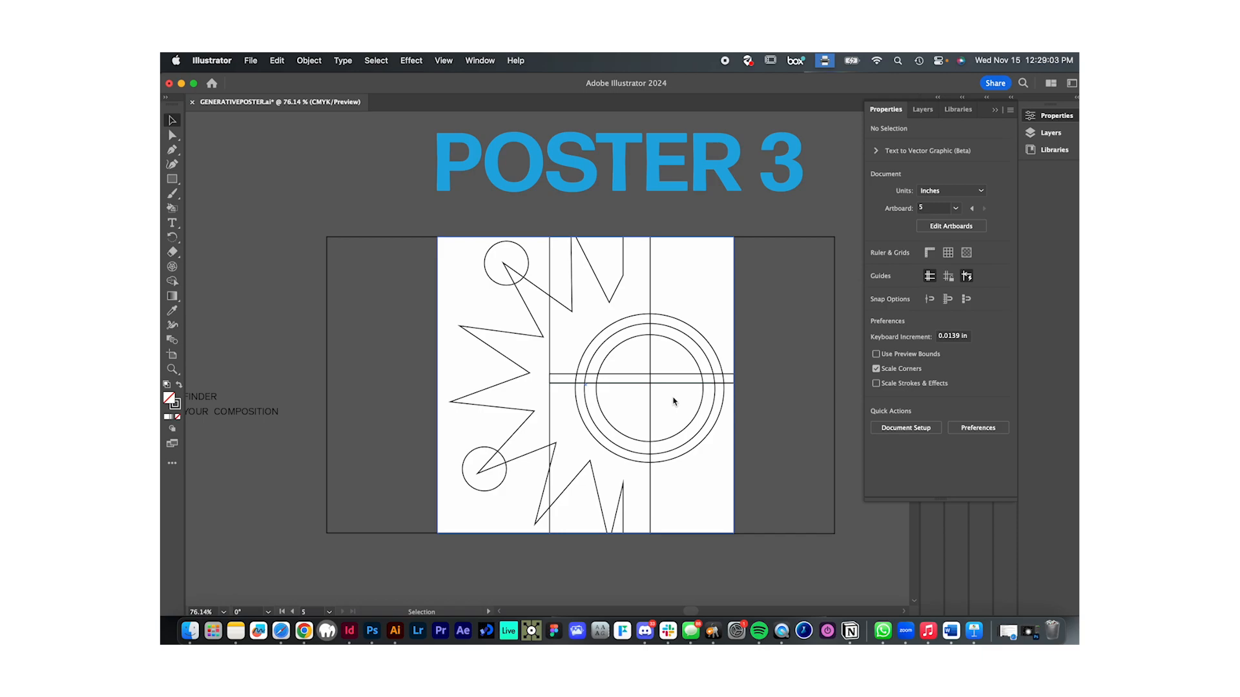
left_click(417, 222)
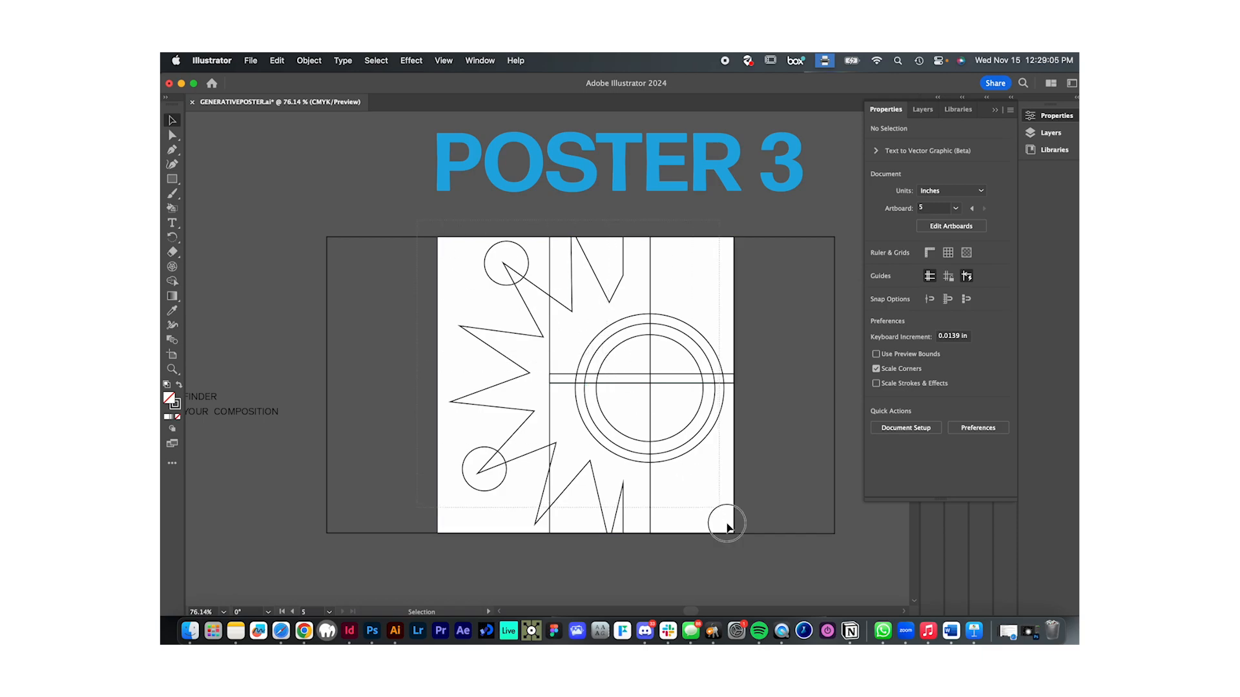
key("super+a")
left_click(783, 415)
left_click_drag(402, 221, 752, 550)
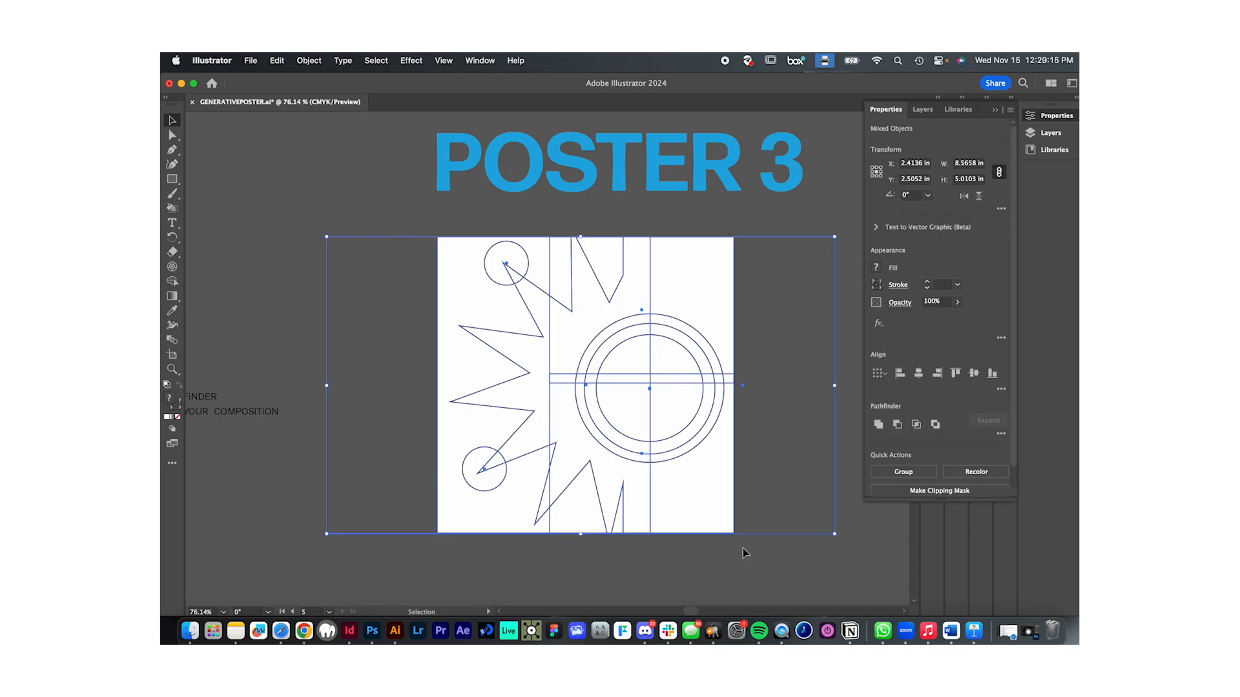
left_click(458, 273, "shift")
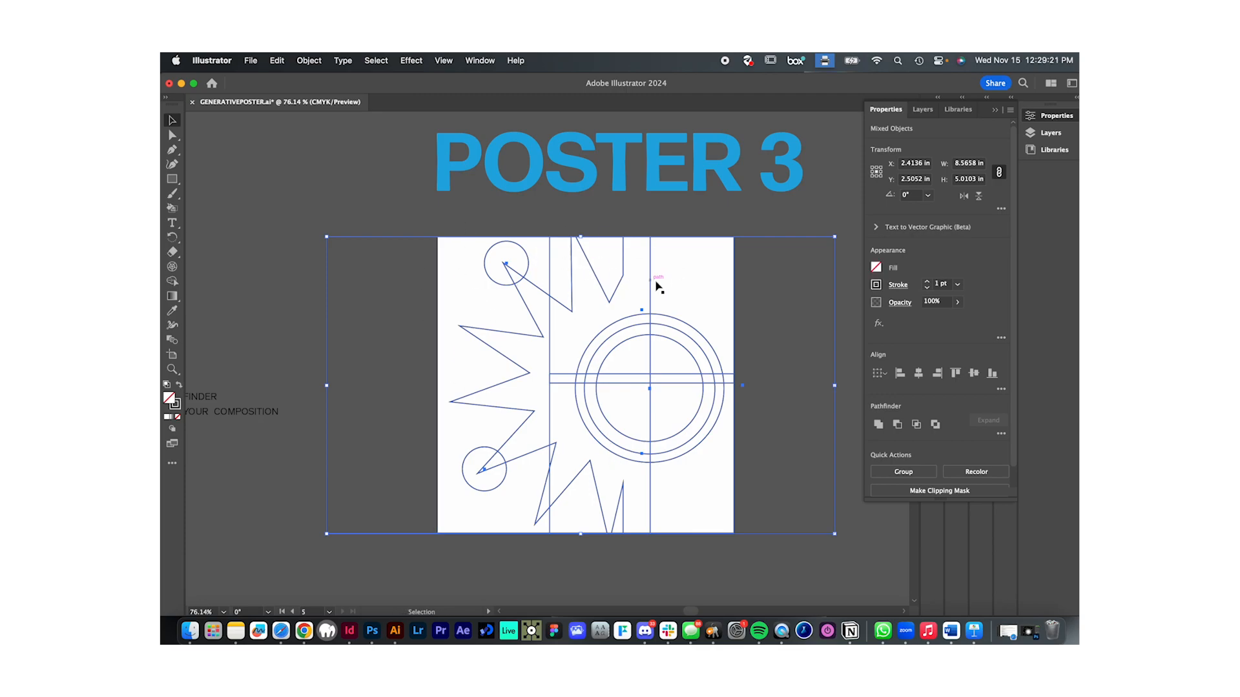
right_click(685, 326)
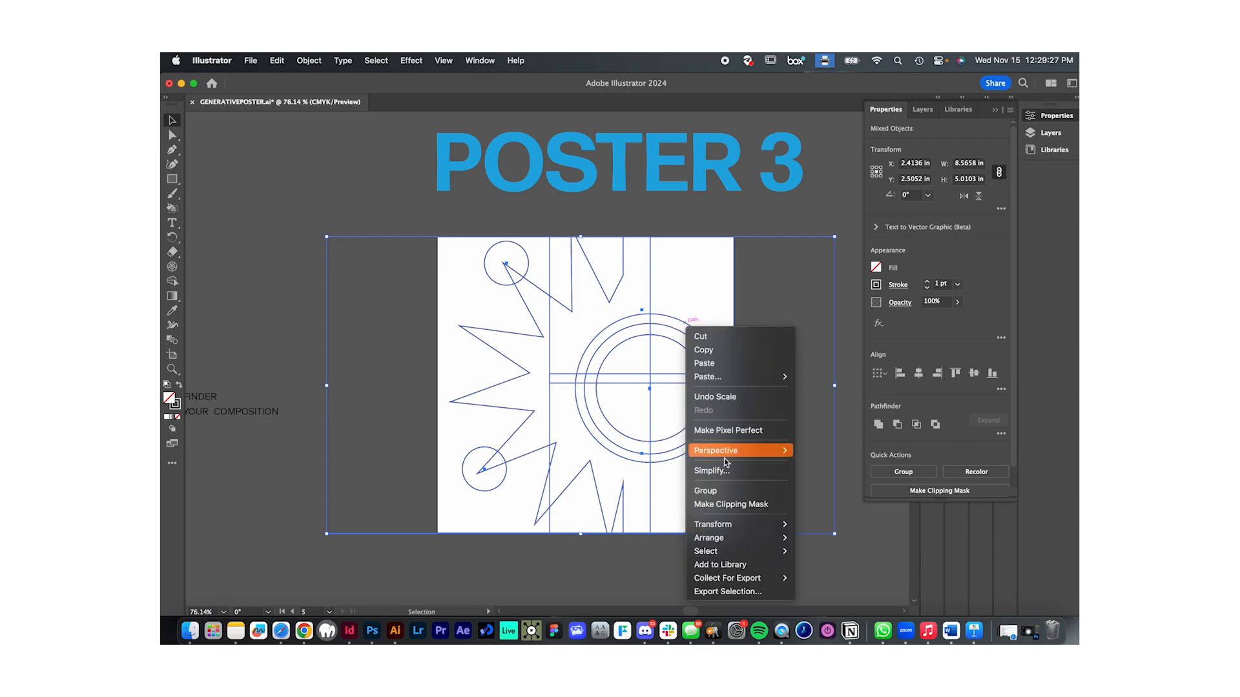
left_click(863, 497)
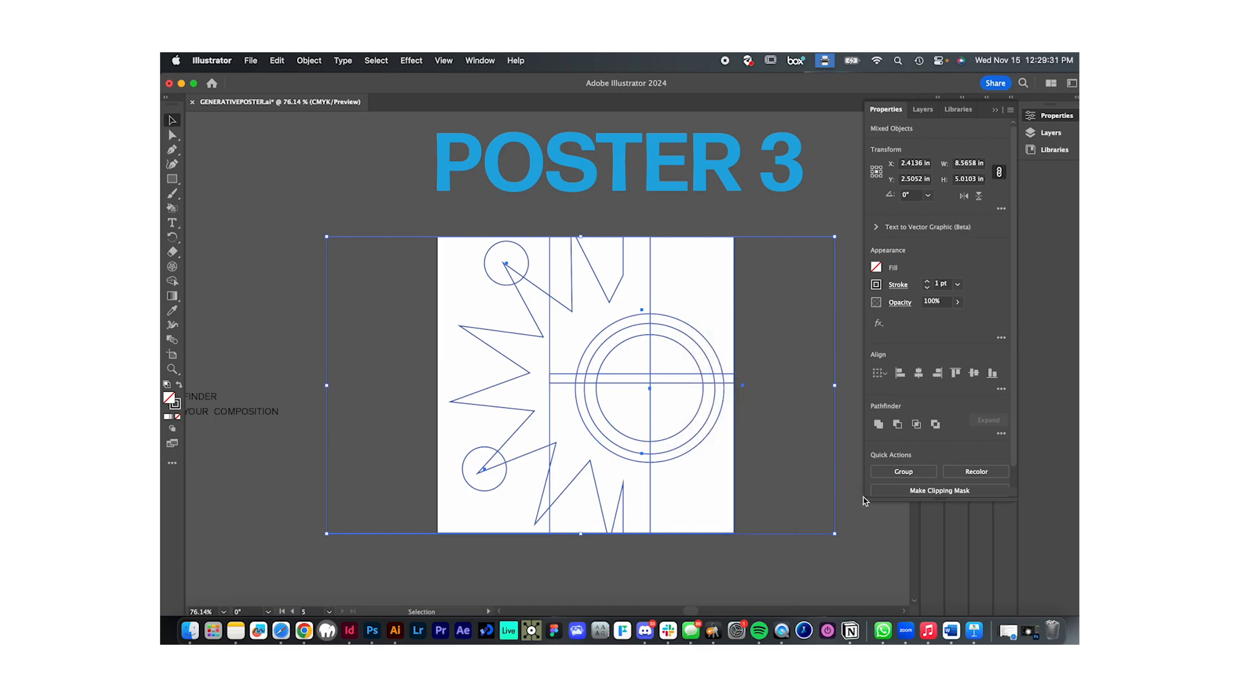
left_click(811, 558)
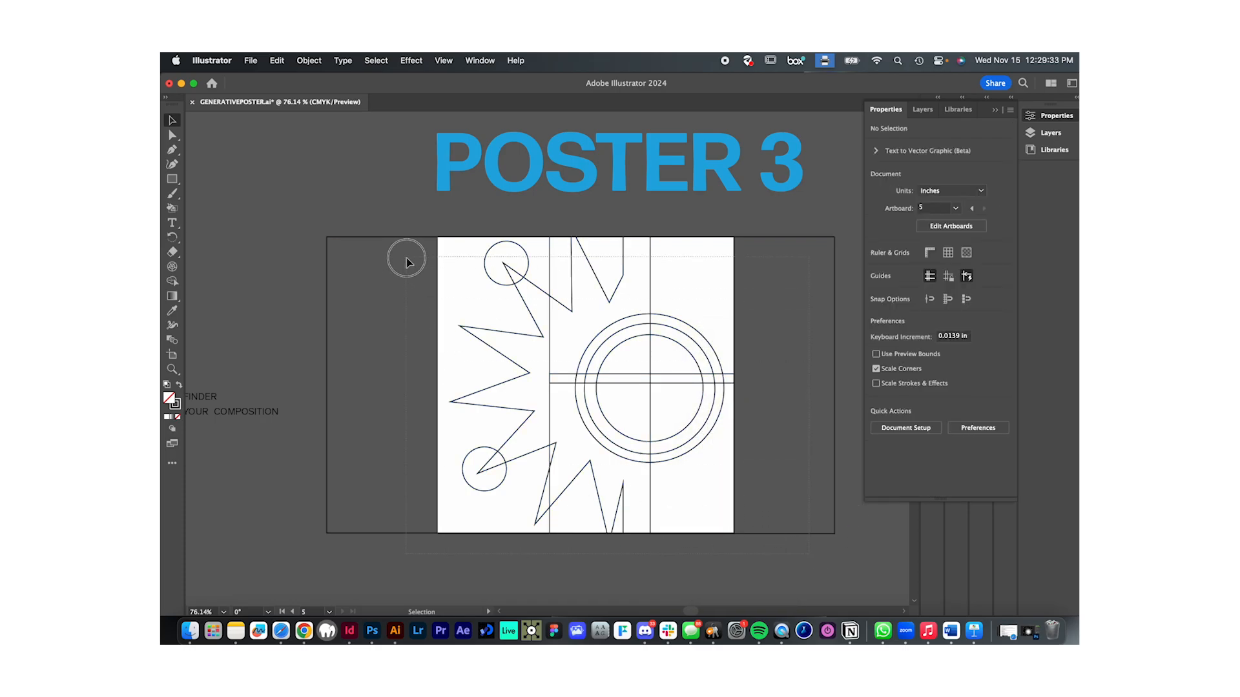
left_click_drag(408, 231, 545, 323)
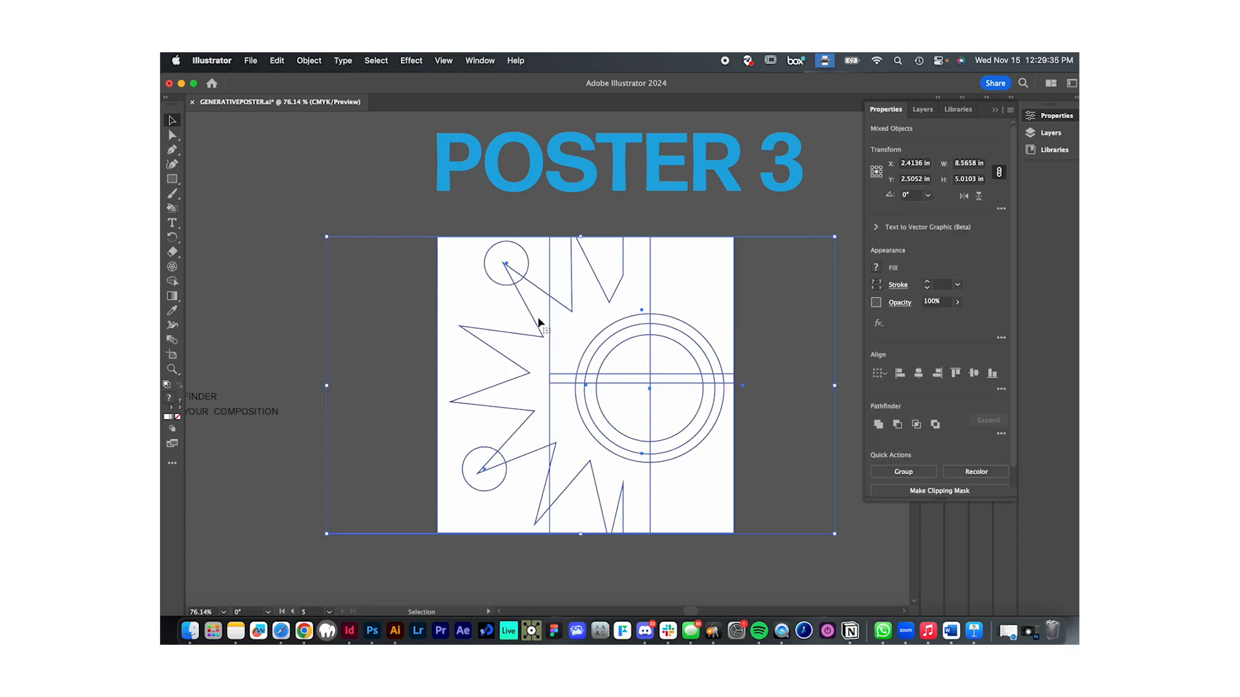
left_click(386, 319)
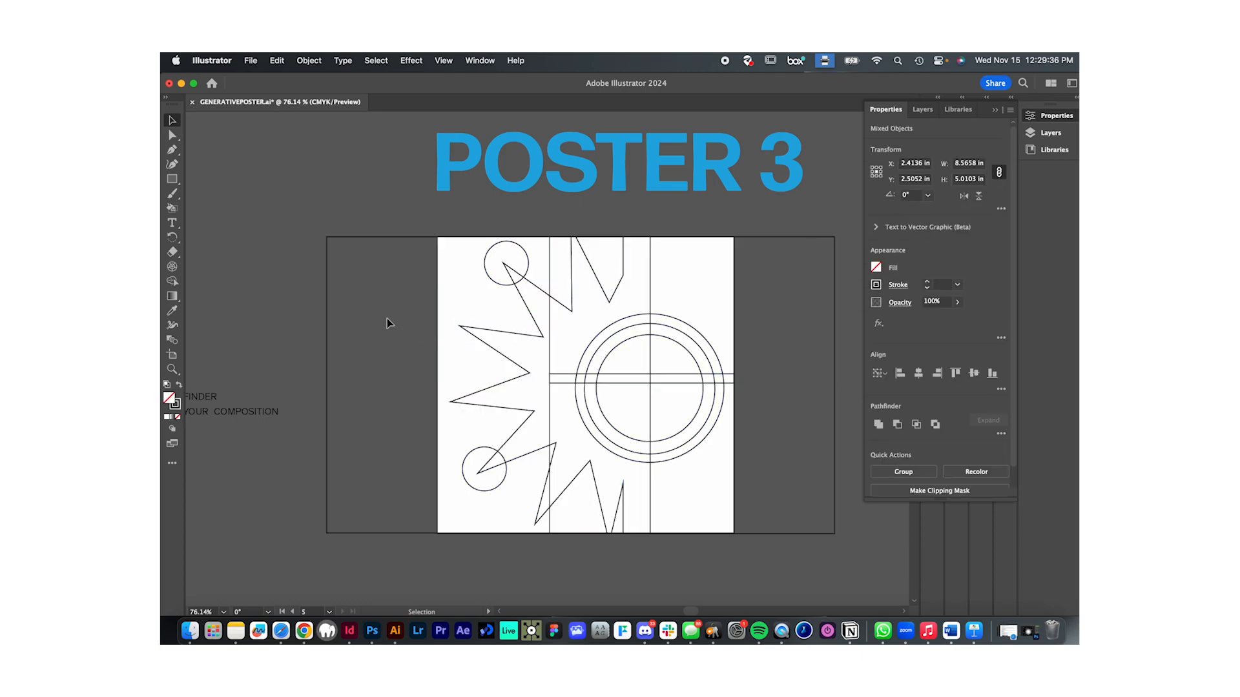
- Ungroup the star-cut shape and deselect it
left_click(485, 348)
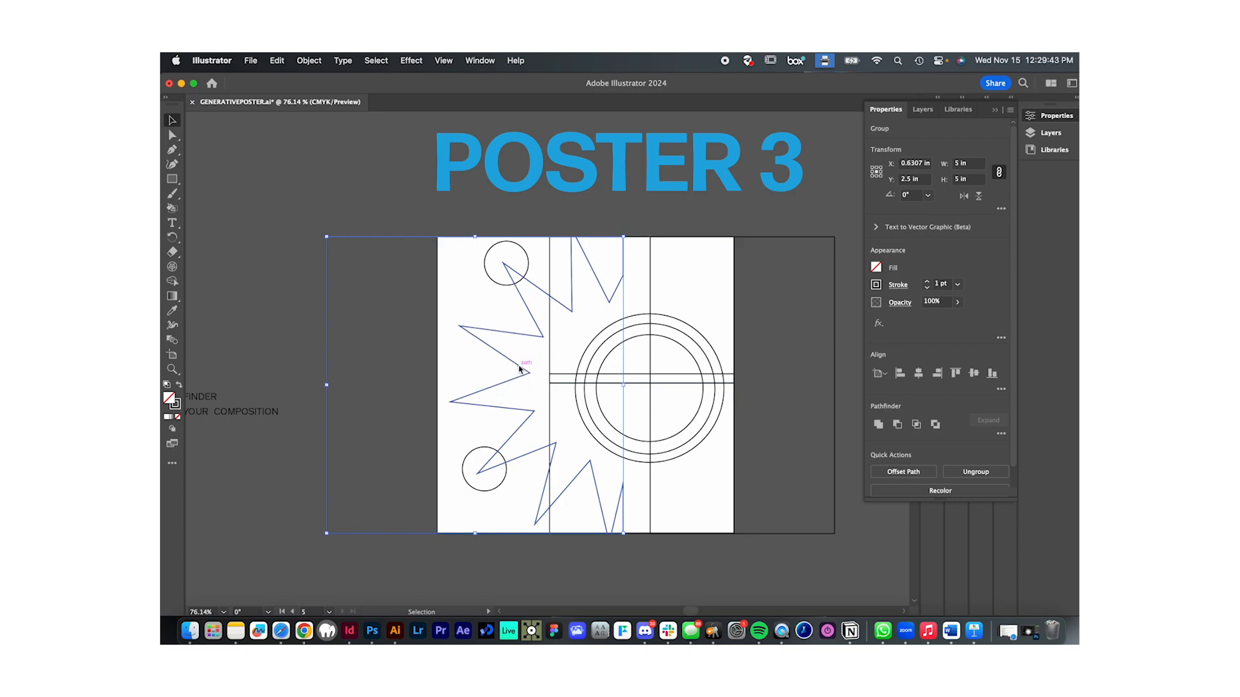
right_click(519, 368)
left_click(550, 479)
left_click(558, 559)
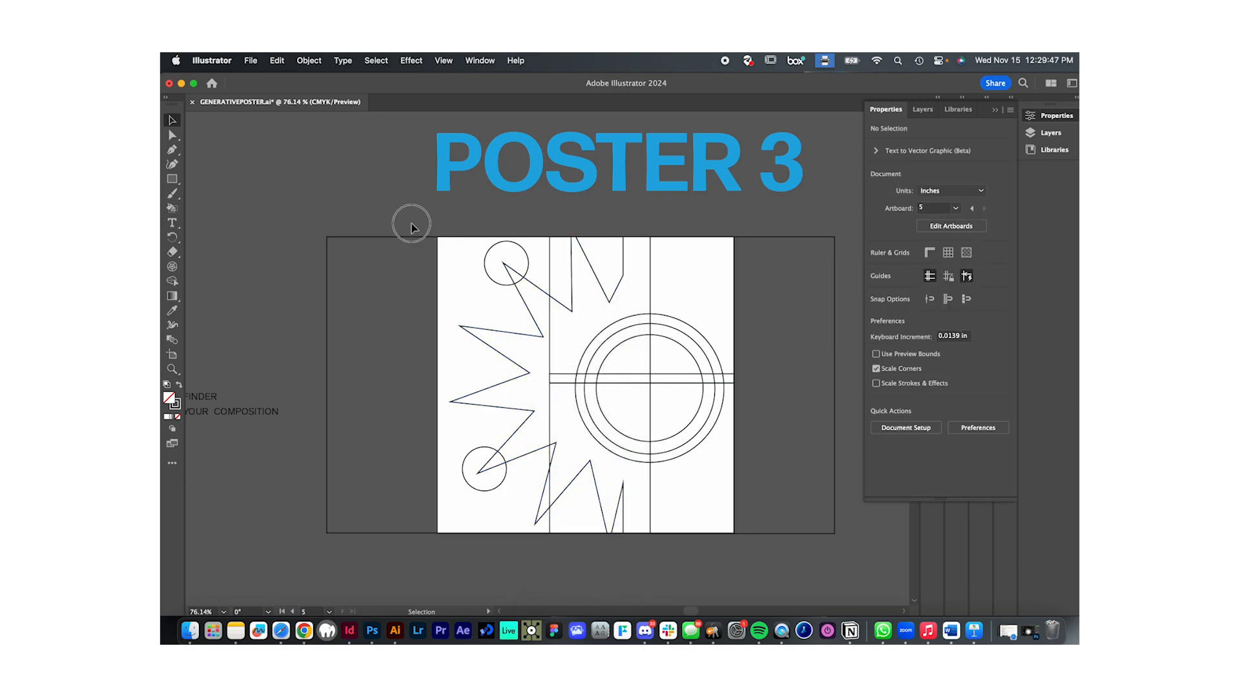
- Combine all Poster 3 linework except the white rectangle into a compound path, and deselect it
left_click(510, 461)
left_click(456, 359)
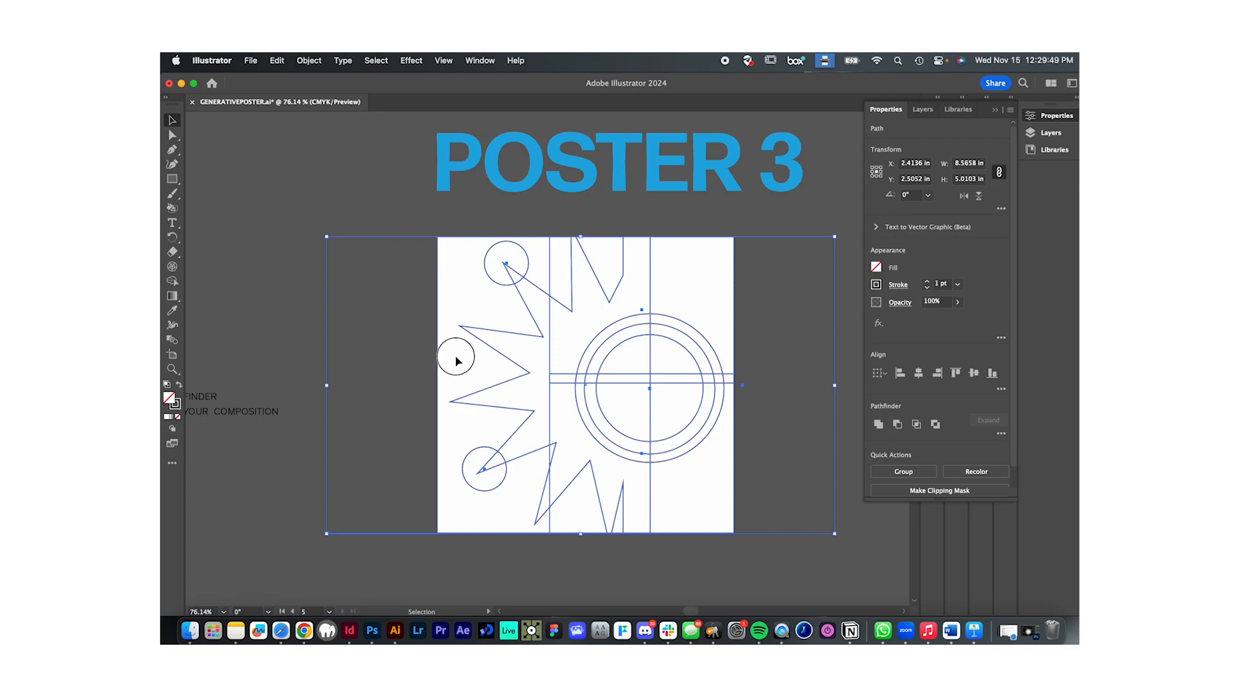
right_click(531, 338)
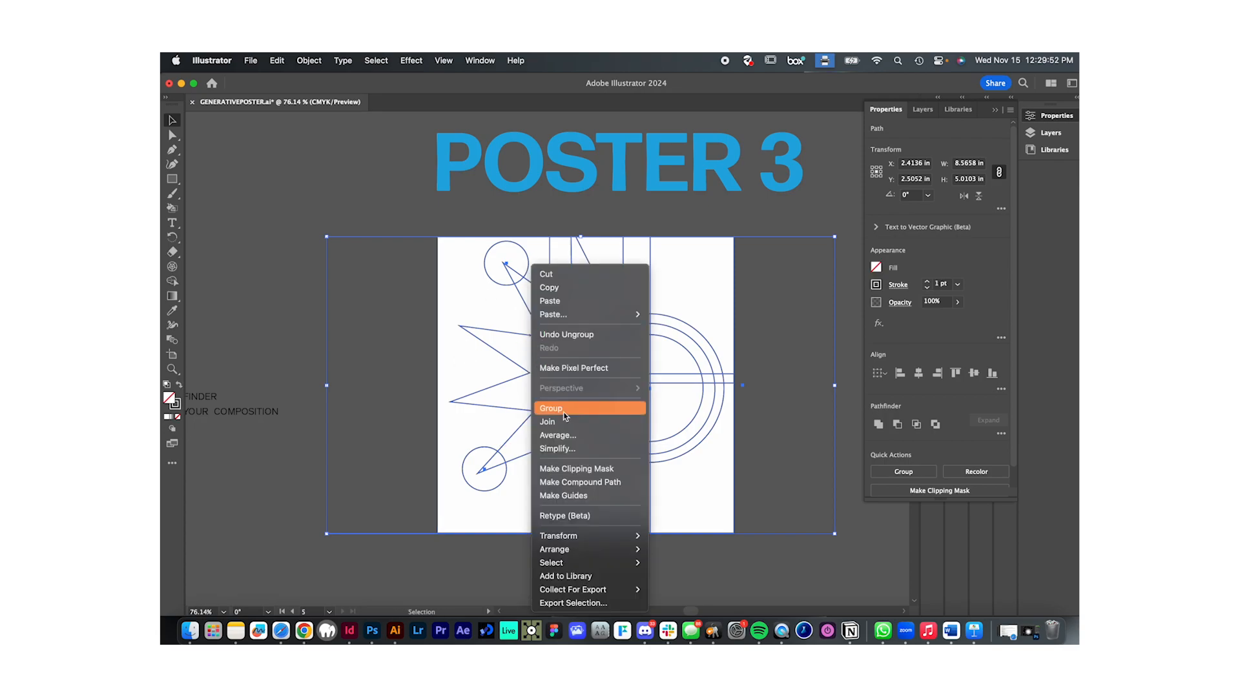
left_click(588, 485)
left_click(656, 552)
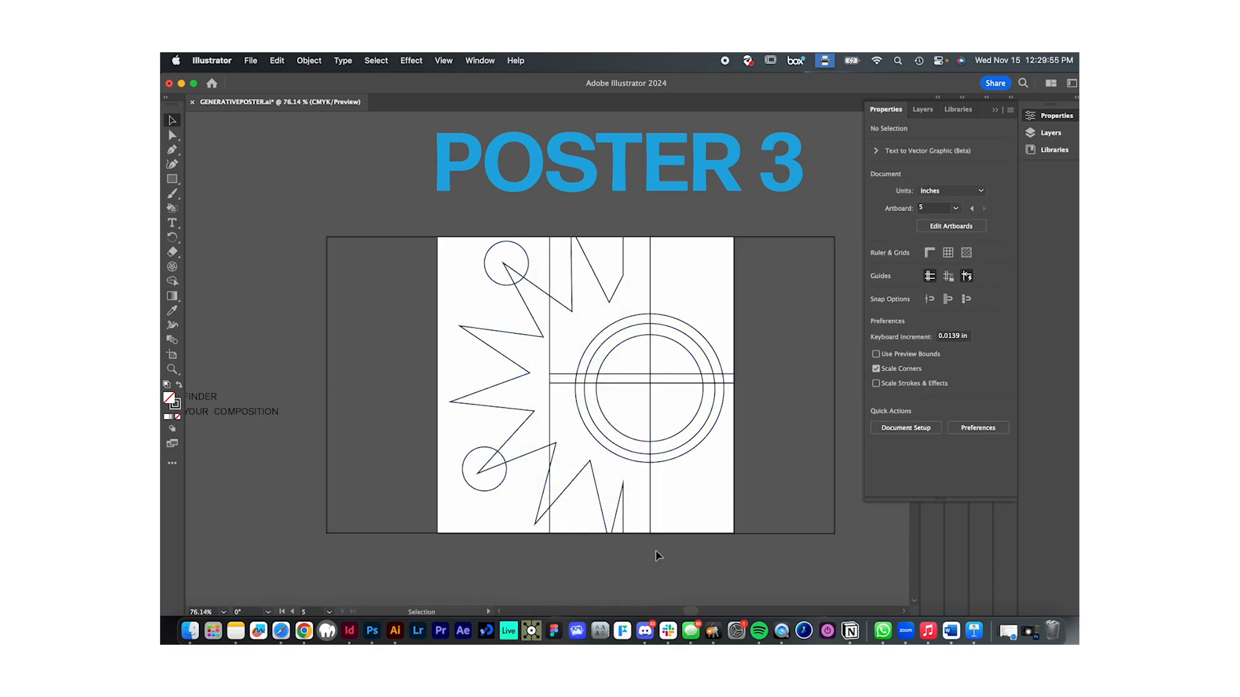
left_click(639, 387)
left_click(566, 396)
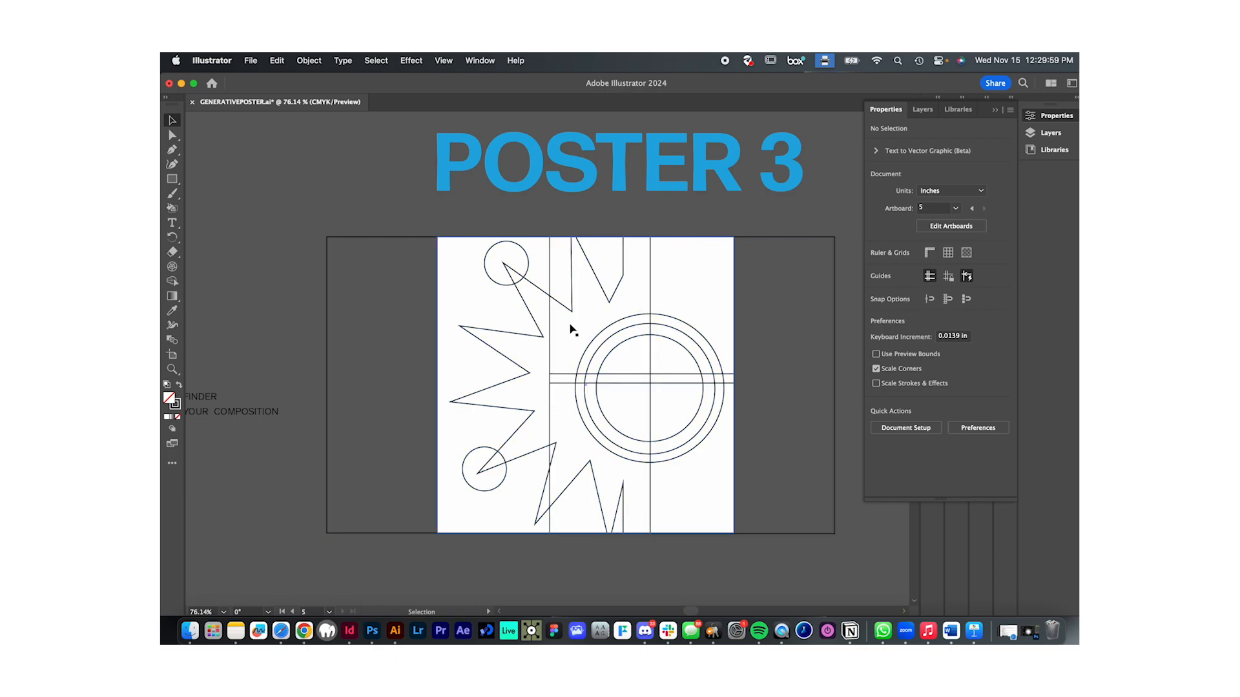
left_click(581, 380)
left_click(663, 574)
- Apply the Divide pathfinder to the compound path together with the white rectangle, and deselect the result
left_click_drag(411, 221, 769, 551)
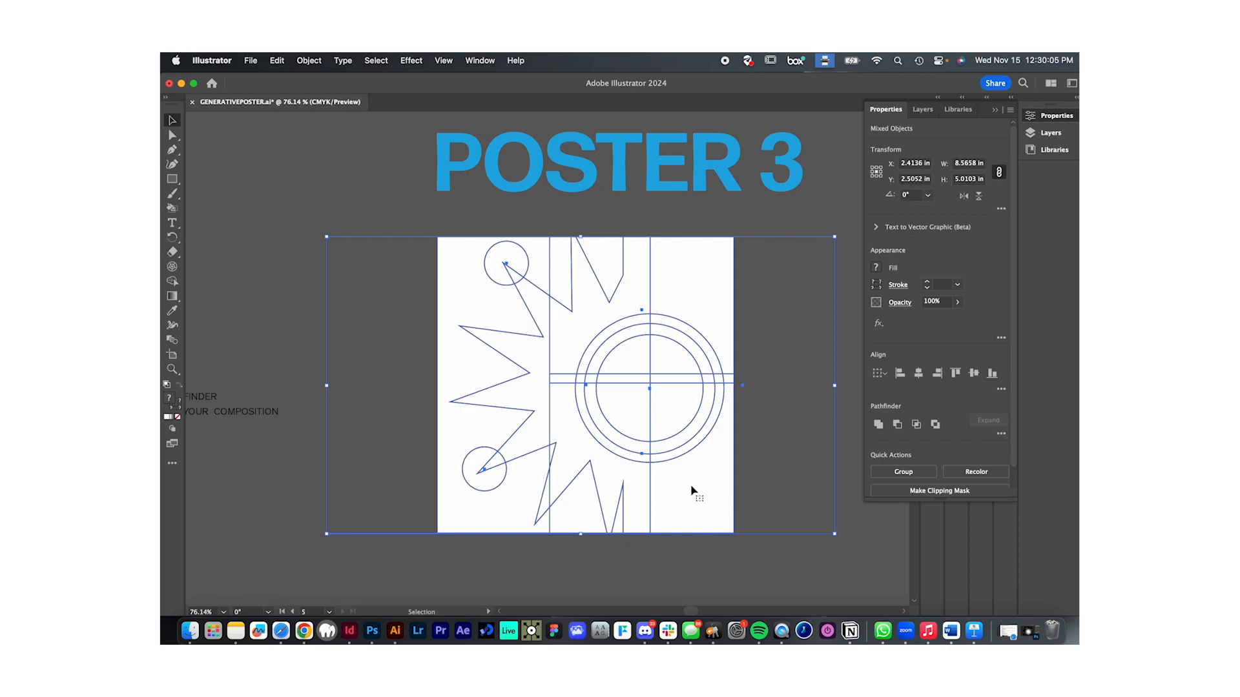
left_click(1003, 434)
left_click(874, 501)
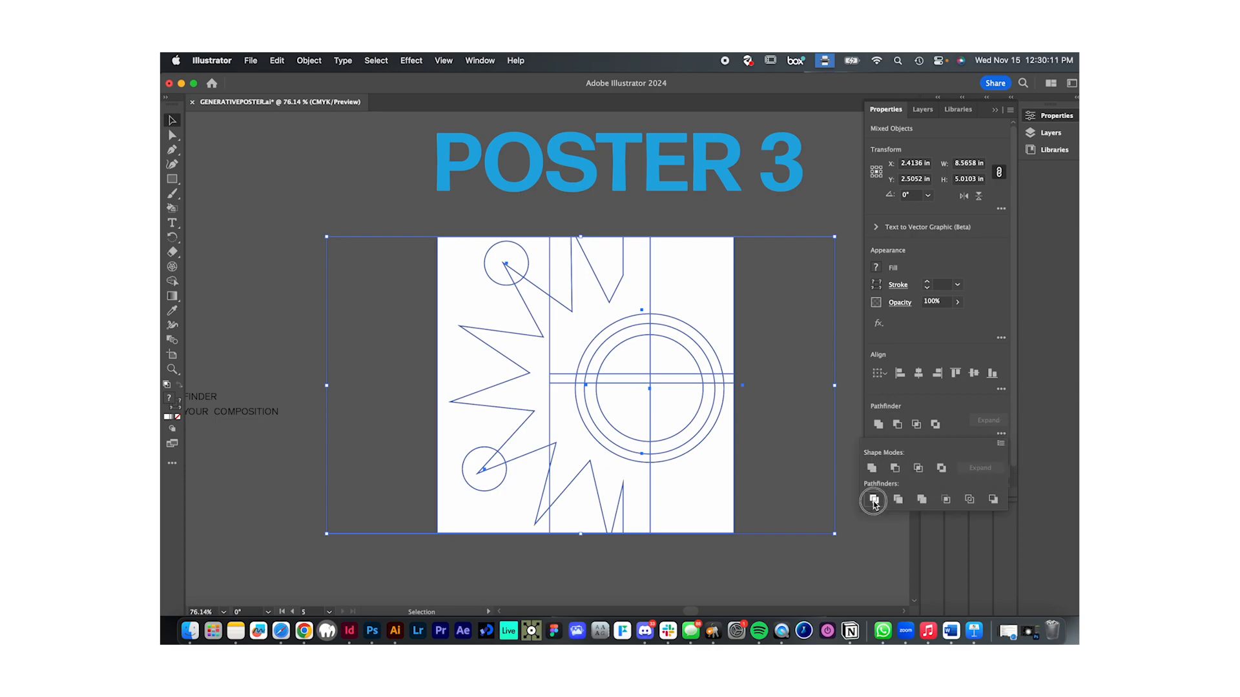
left_click(784, 541)
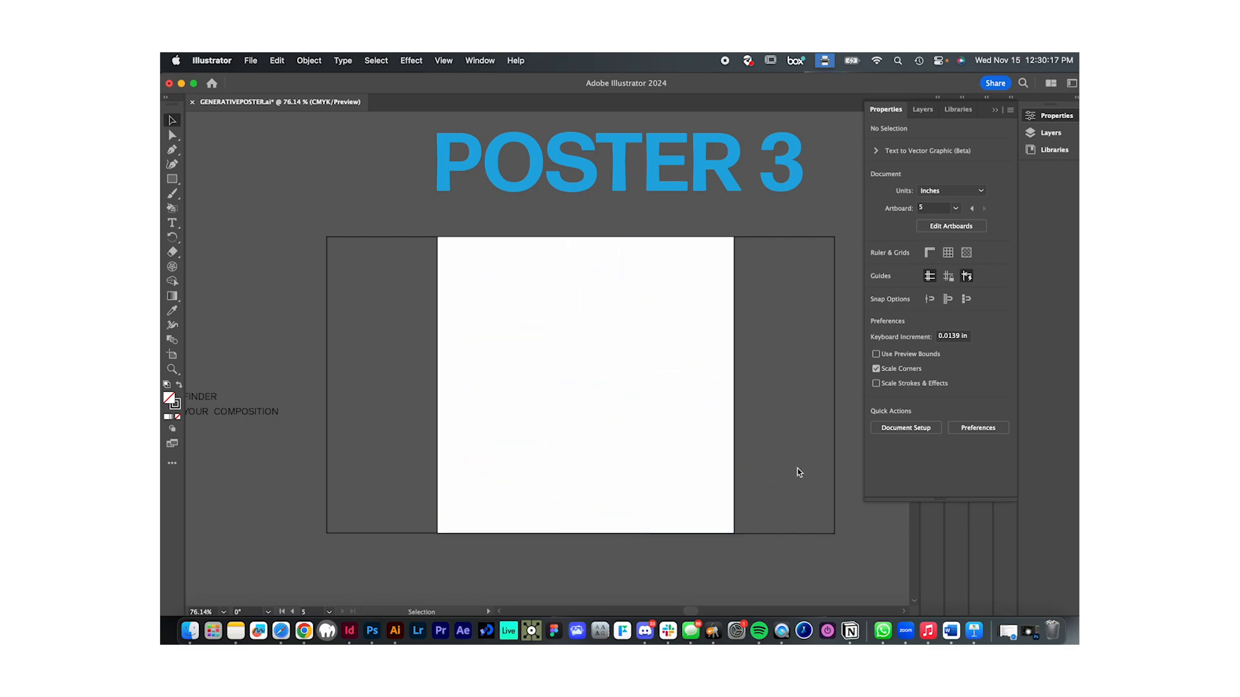
- Ungroup the divided Poster 3 artwork into separate pieces
left_click(821, 456)
right_click(651, 421)
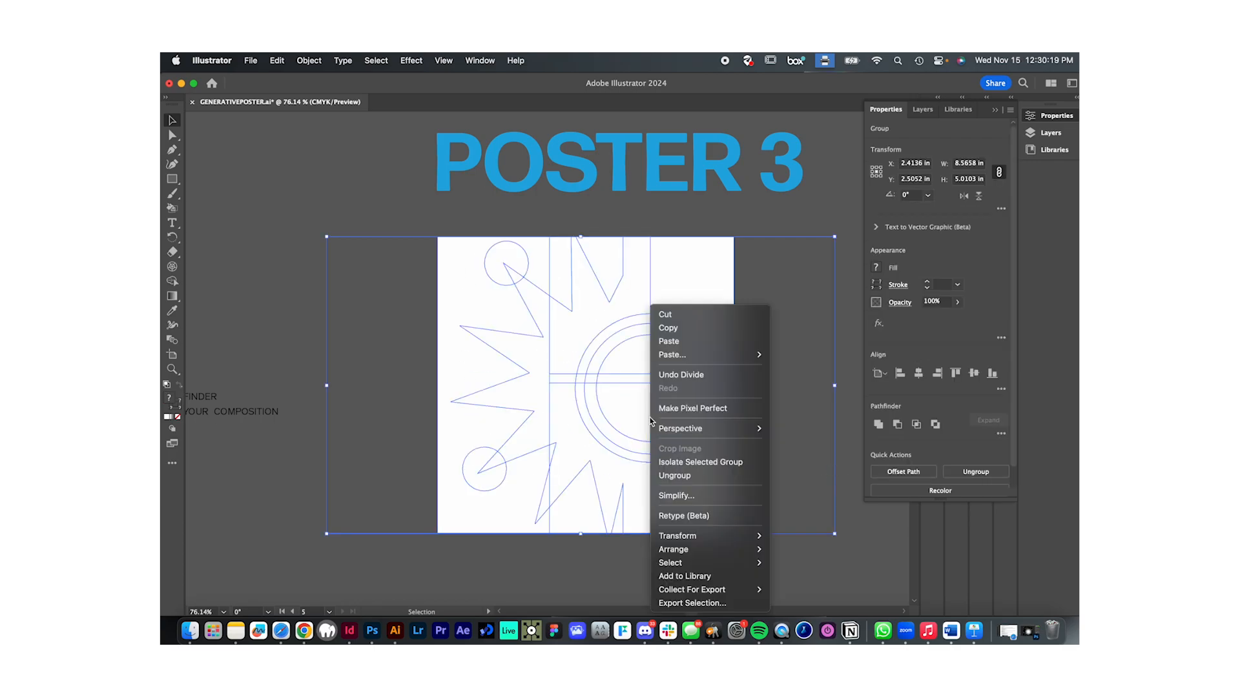
left_click(678, 476)
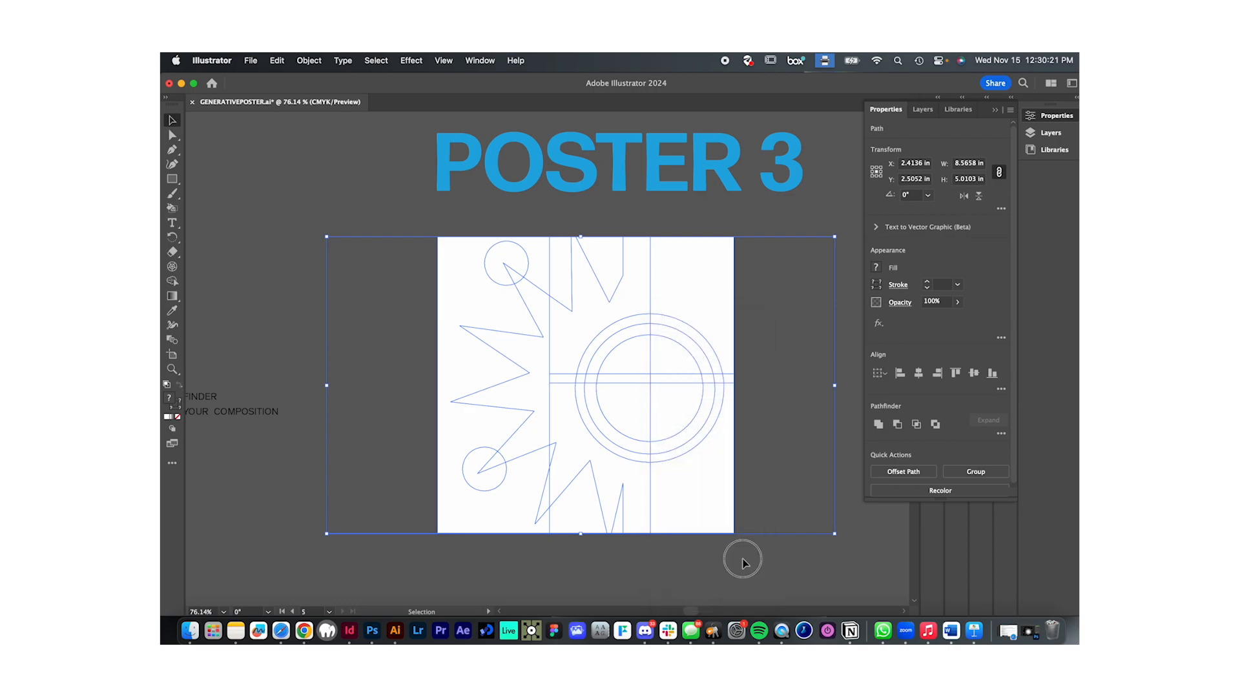
- Delete the leftover outline pieces that extend beyond both sides of the Poster 3 artboard
left_click(827, 544)
left_click(831, 528)
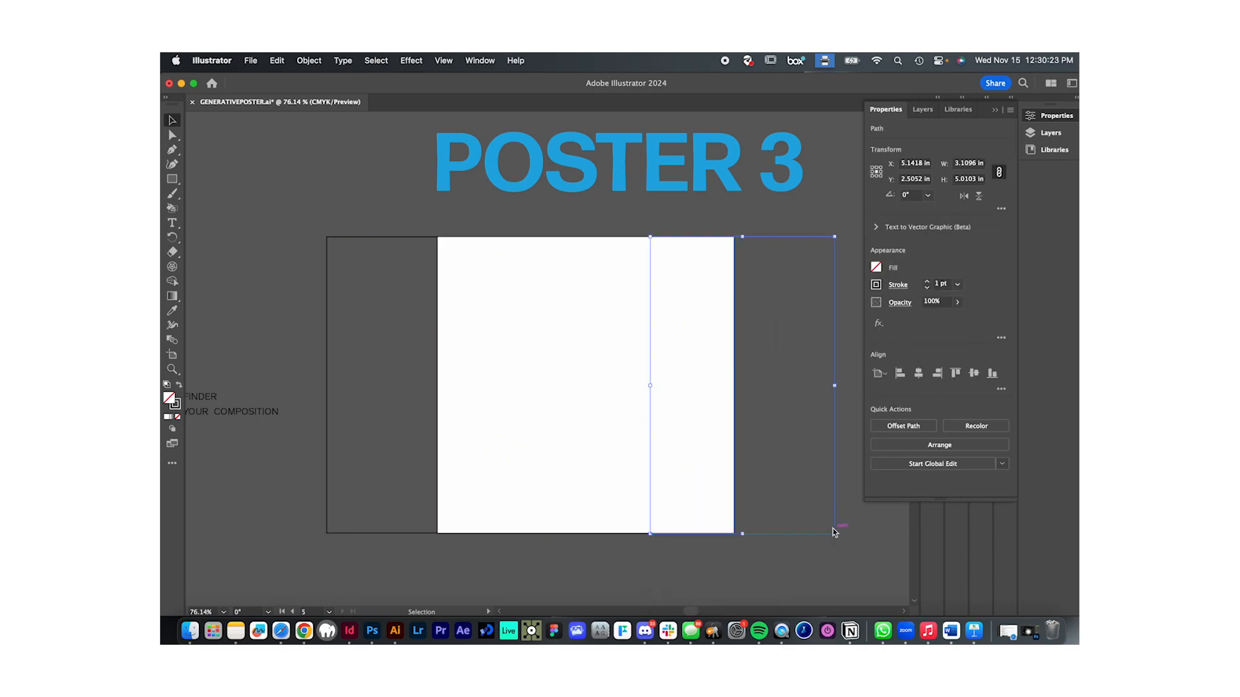
key("Delete")
left_click(362, 532)
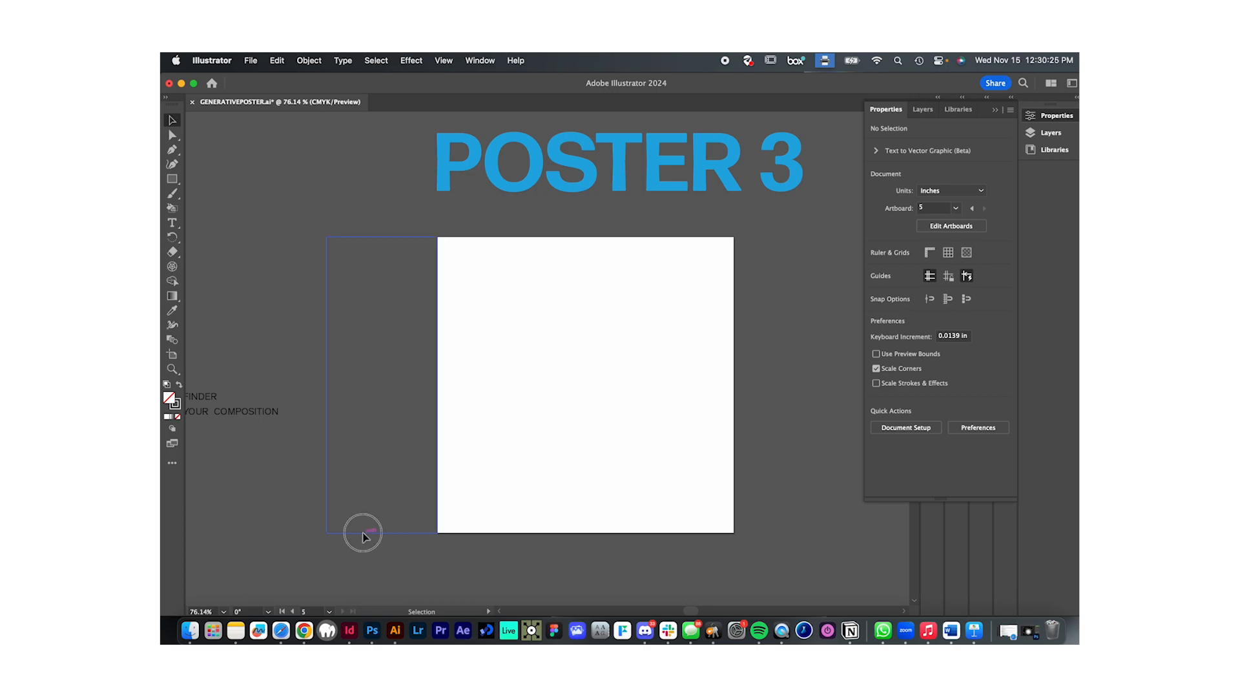
key("Delete")
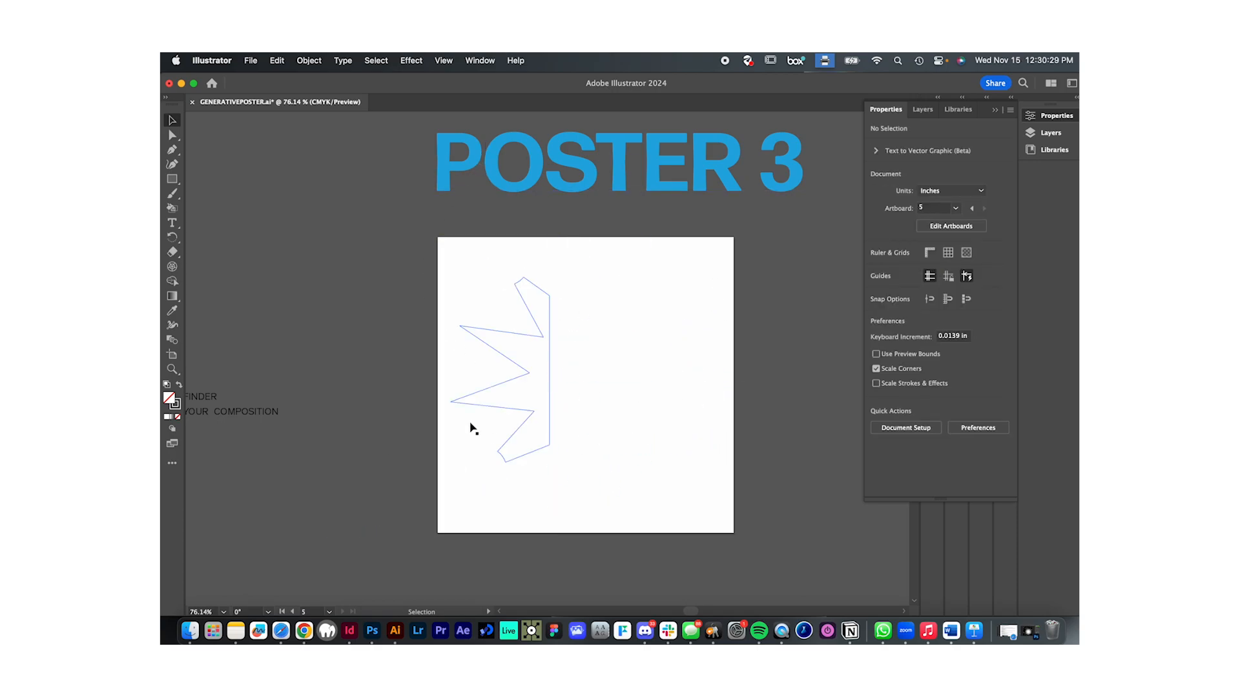
- Give all divided pieces on the Poster 3 artboard a black stroke with no fill, and deselect them
scroll(644, 443, "down", 3)
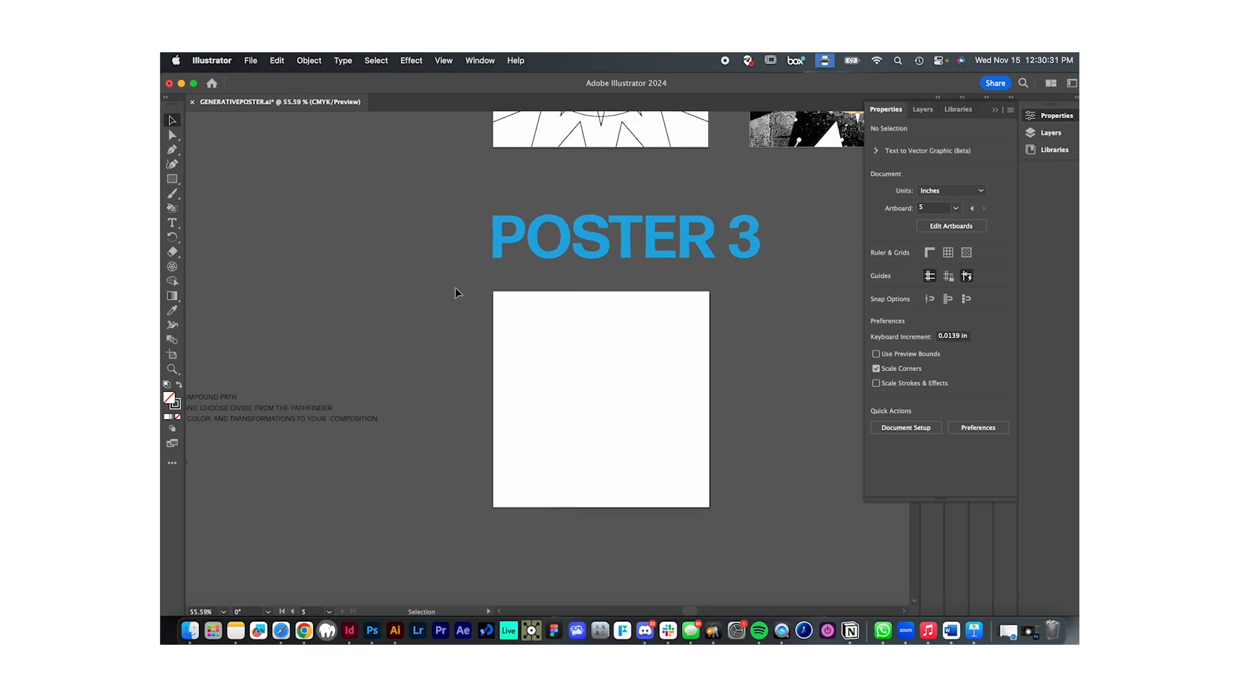
left_click_drag(471, 293, 742, 525)
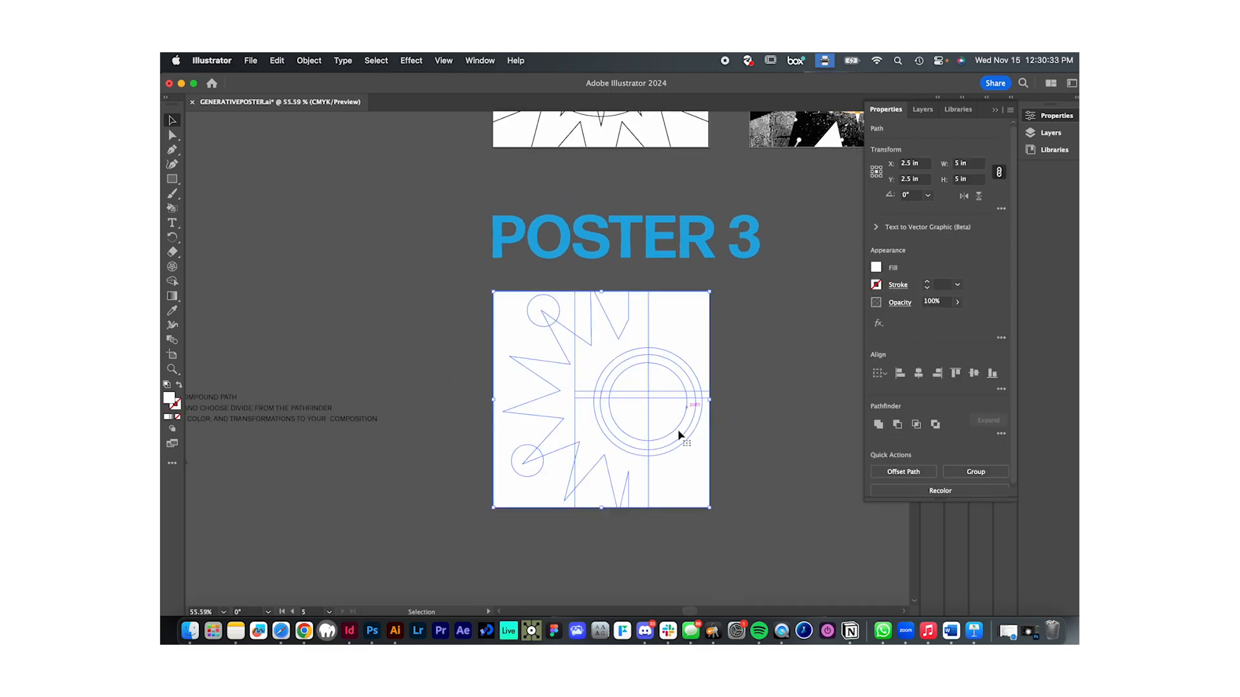
scroll(581, 362, "up", 2)
left_click(179, 386)
double_click(179, 408)
left_click_drag(700, 432, 652, 469)
left_click(942, 319)
left_click(828, 403)
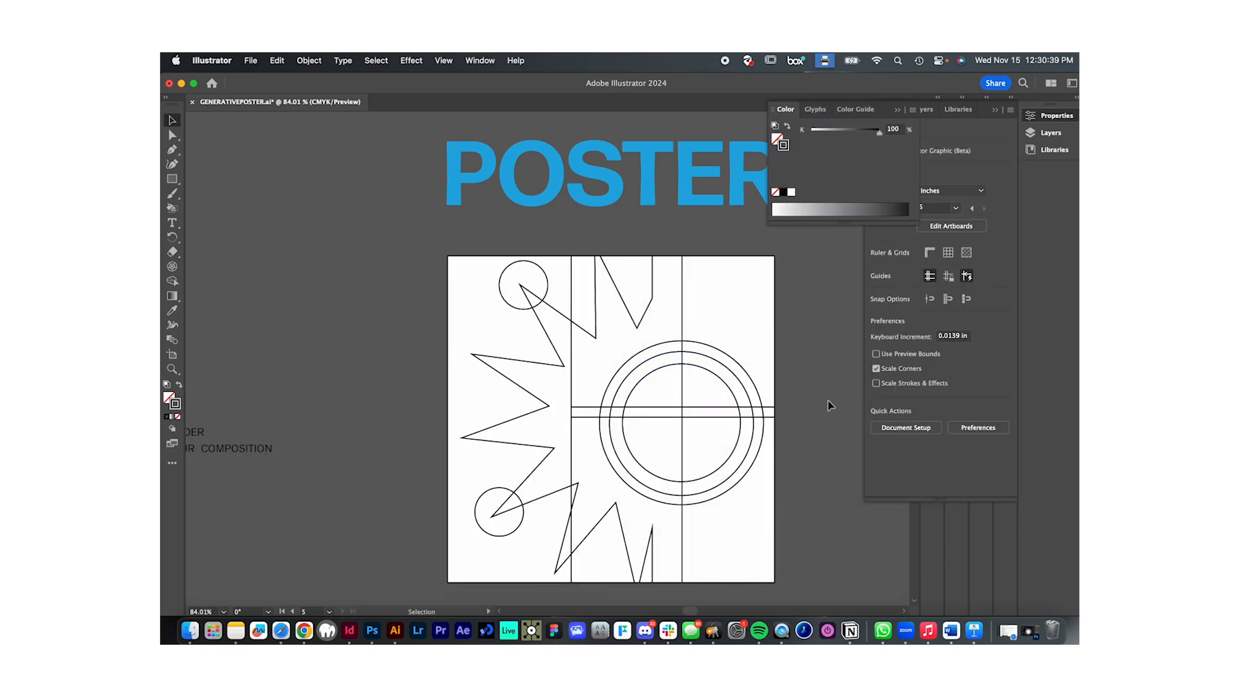
- Try duplicating the Poster 3 artboard with its artwork beside the original
scroll(830, 405, "right", 2)
scroll(830, 434, "down", 3)
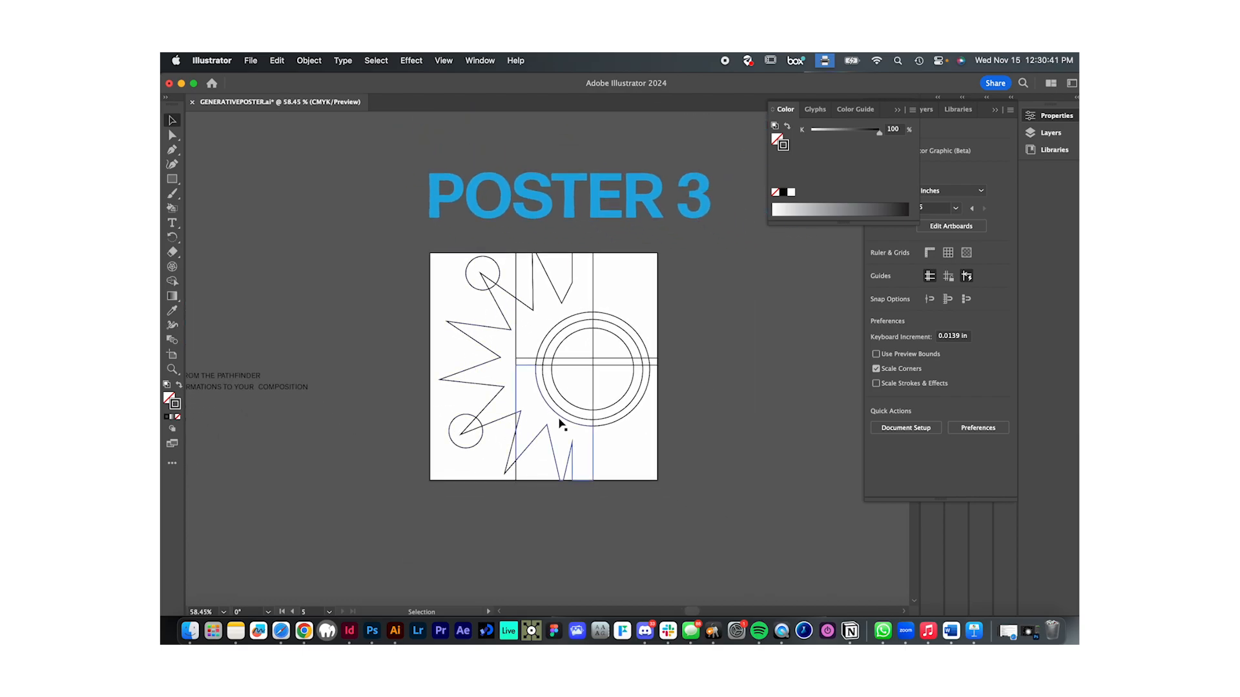
scroll(607, 447, "down", 3)
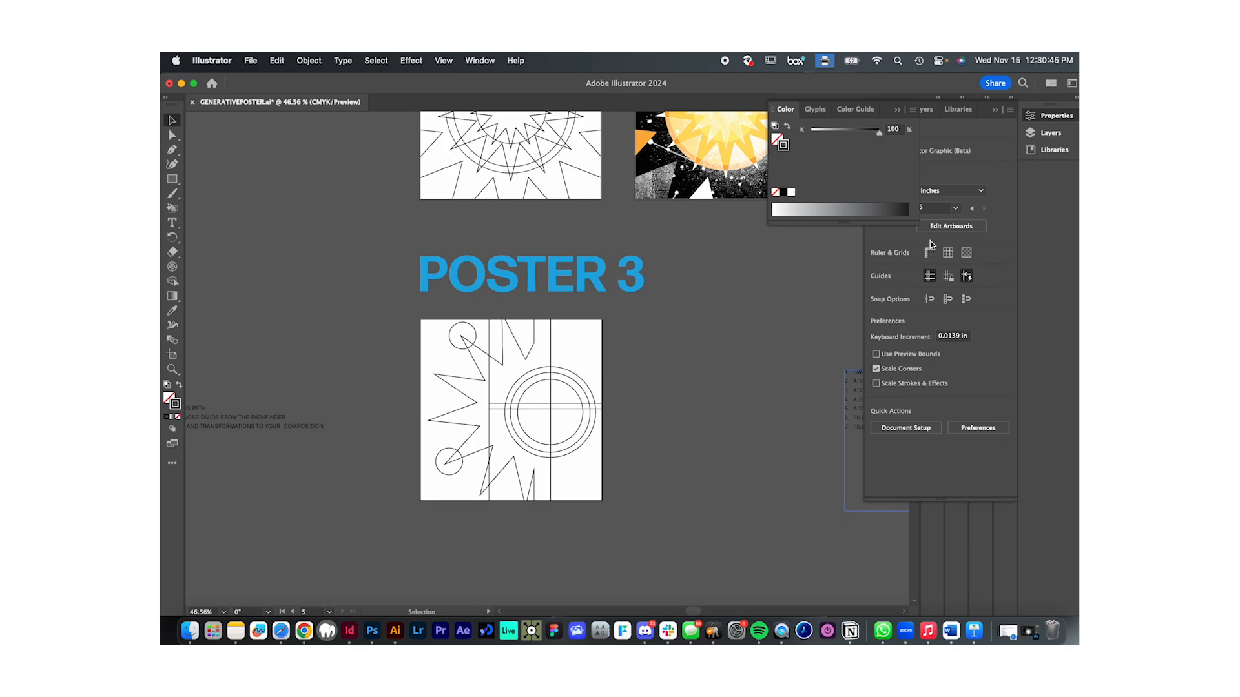
left_click(1039, 117)
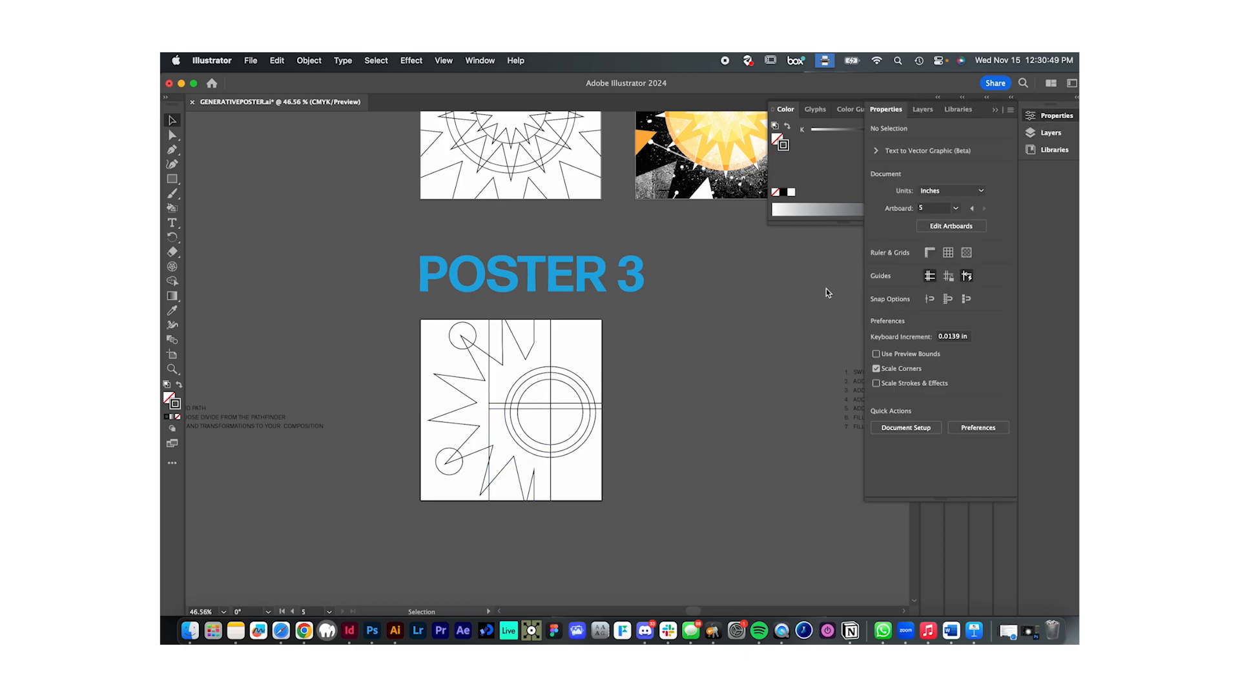
left_click(951, 227)
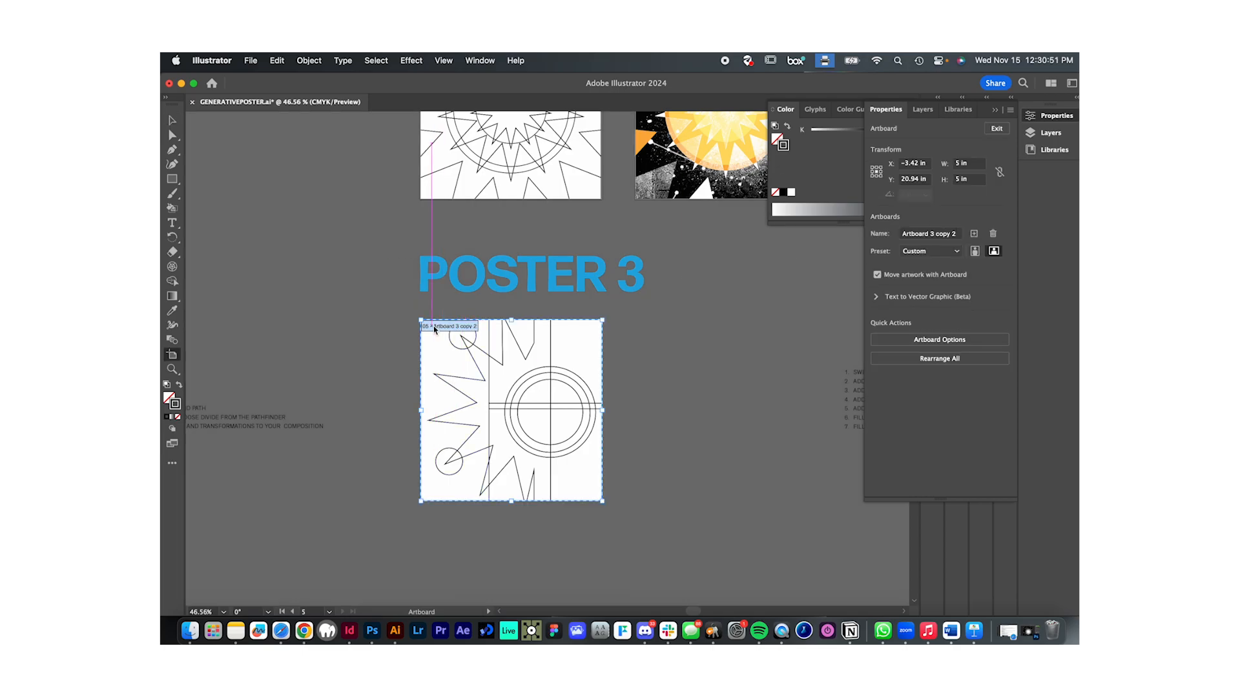
left_click_drag(433, 329, 647, 334)
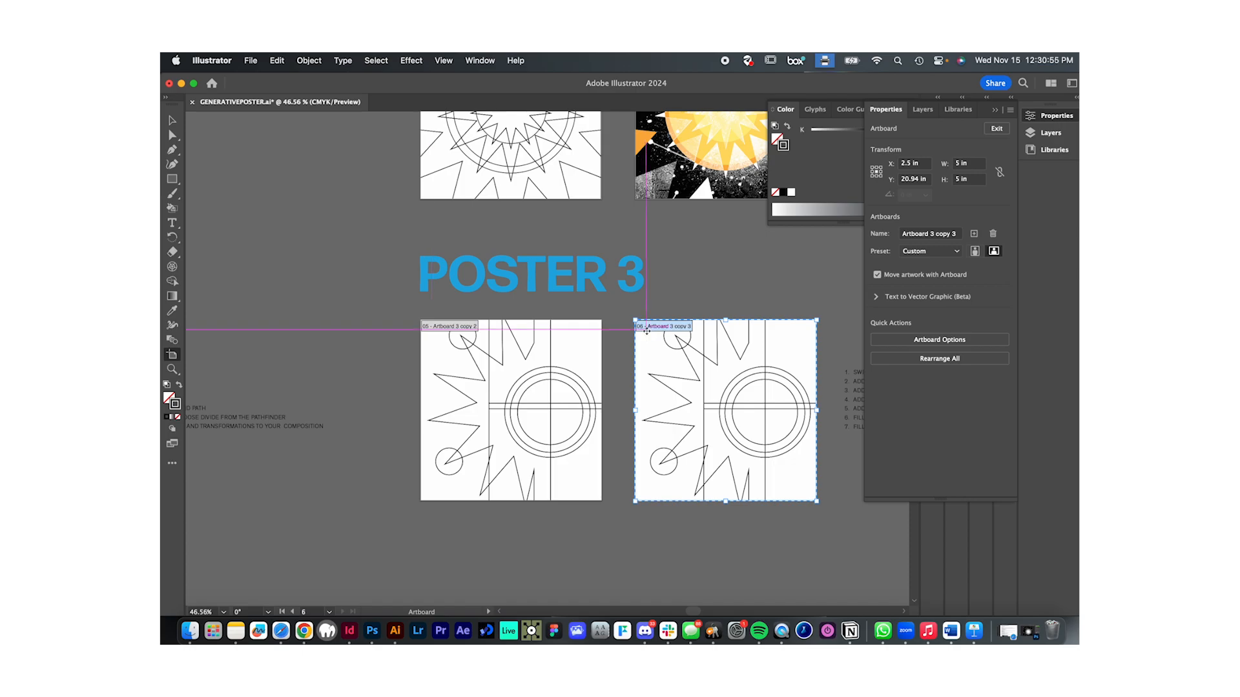
key("Escape")
- Try a black fill without stroke on the duplicated artwork, and undo both the fill and the artboard copy
left_click_drag(629, 315, 809, 507)
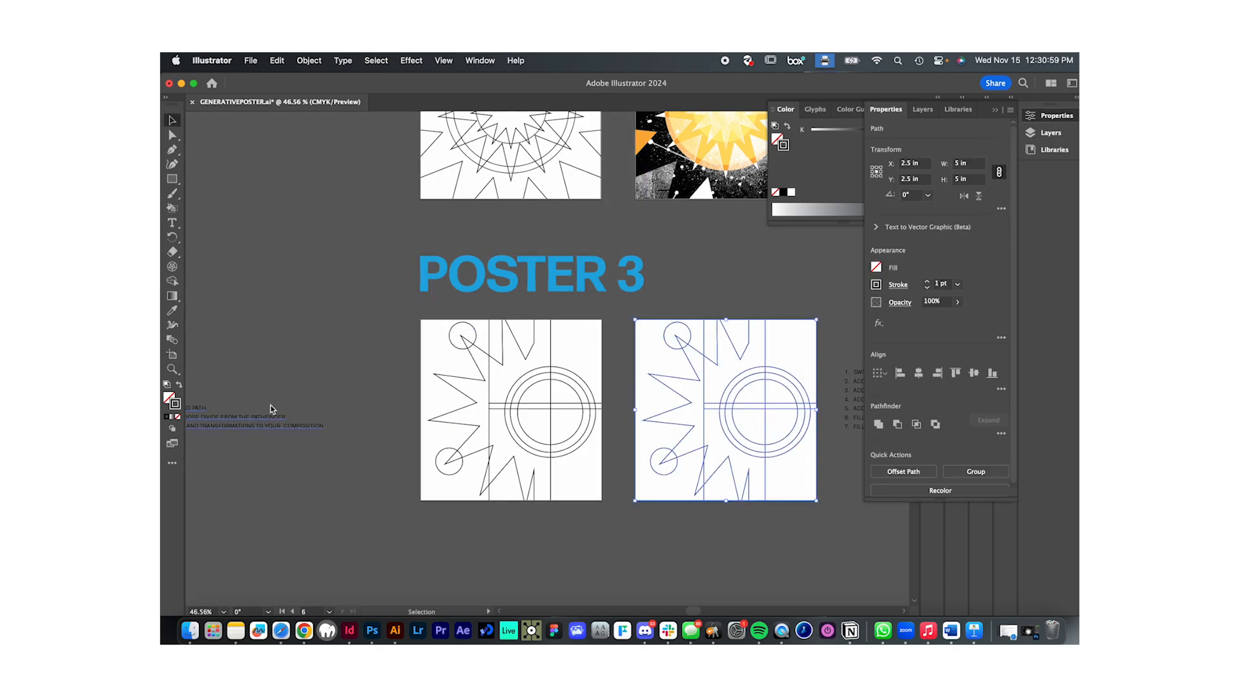
left_click(180, 385)
left_click(673, 518)
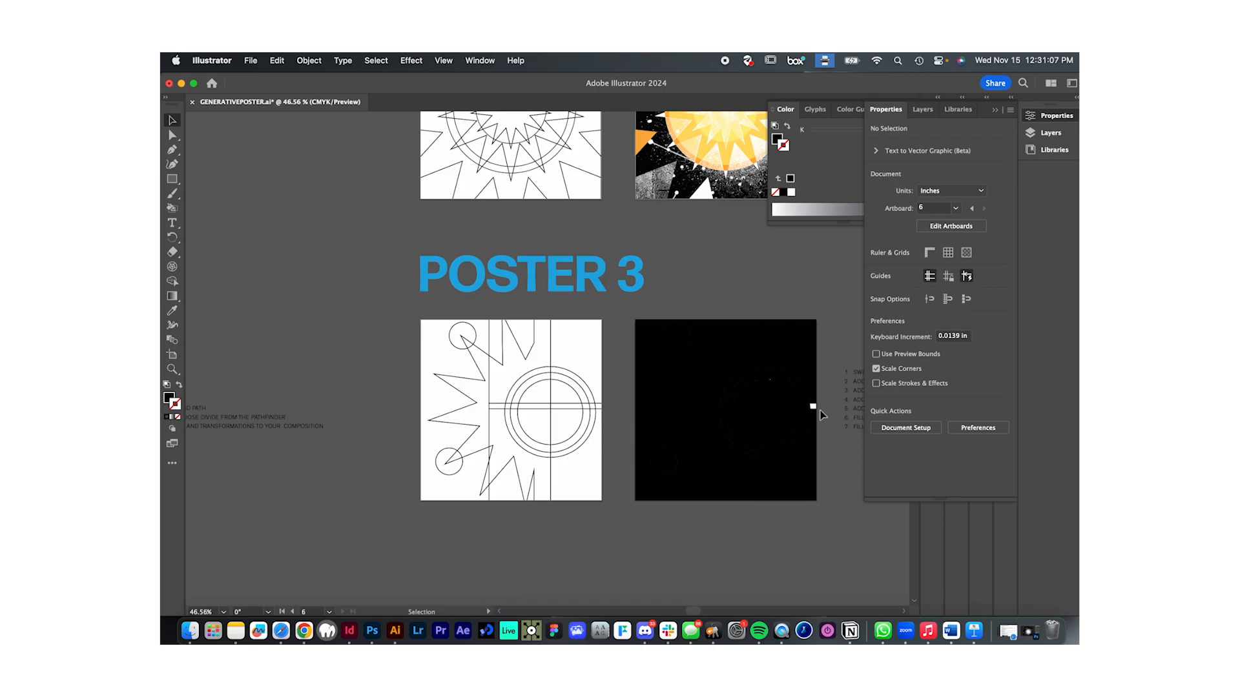
key("super+z")
key("super+z")
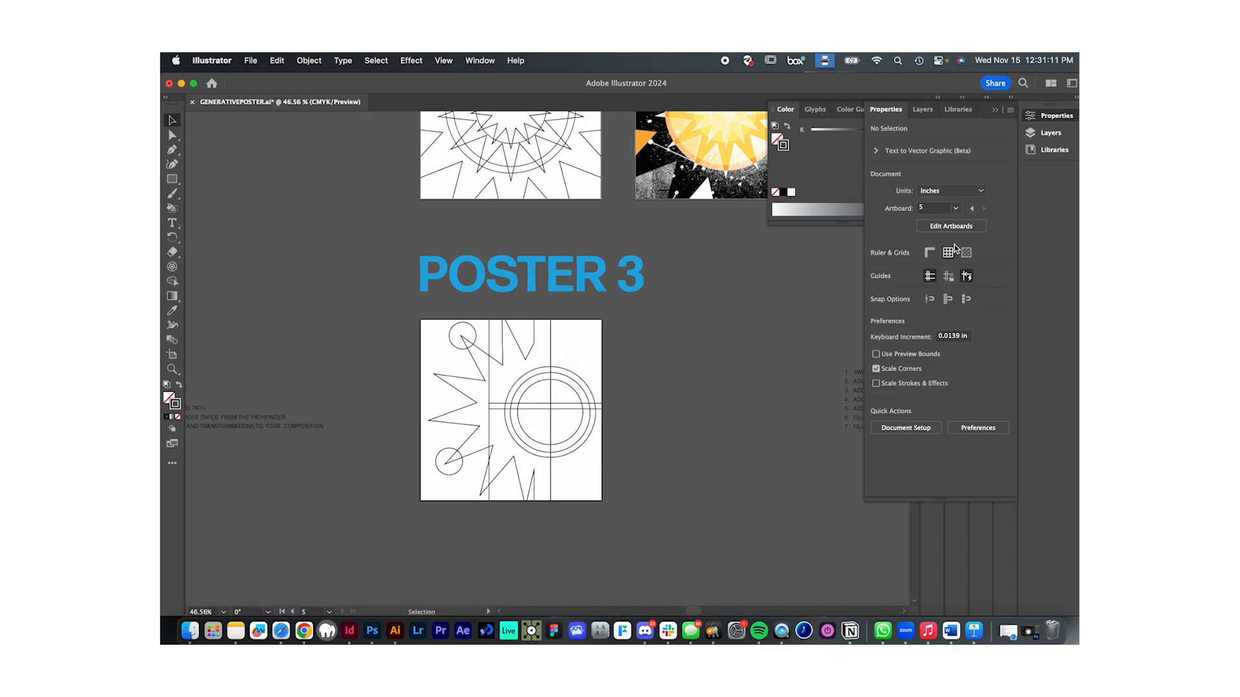
- Duplicate the Poster 3 artboard with its linework alongside, and give the copied pieces a black fill with no stroke
left_click(955, 227)
left_click_drag(430, 339, 803, 506)
key("Escape")
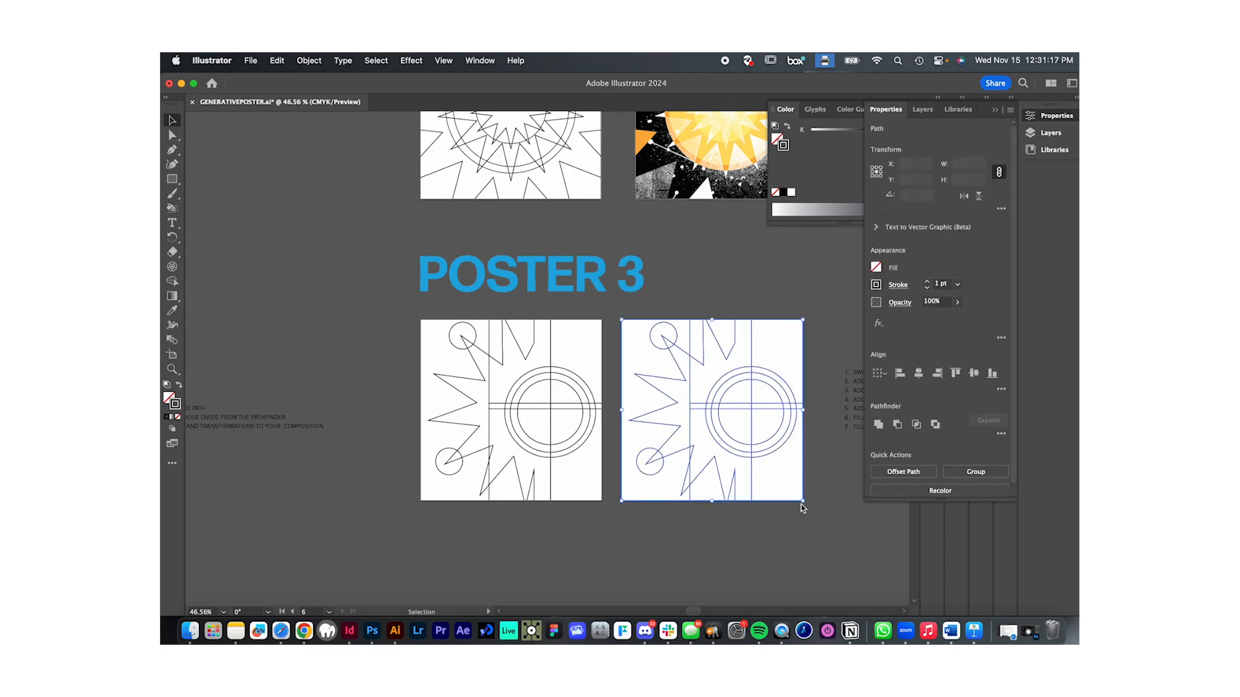
left_click(180, 386)
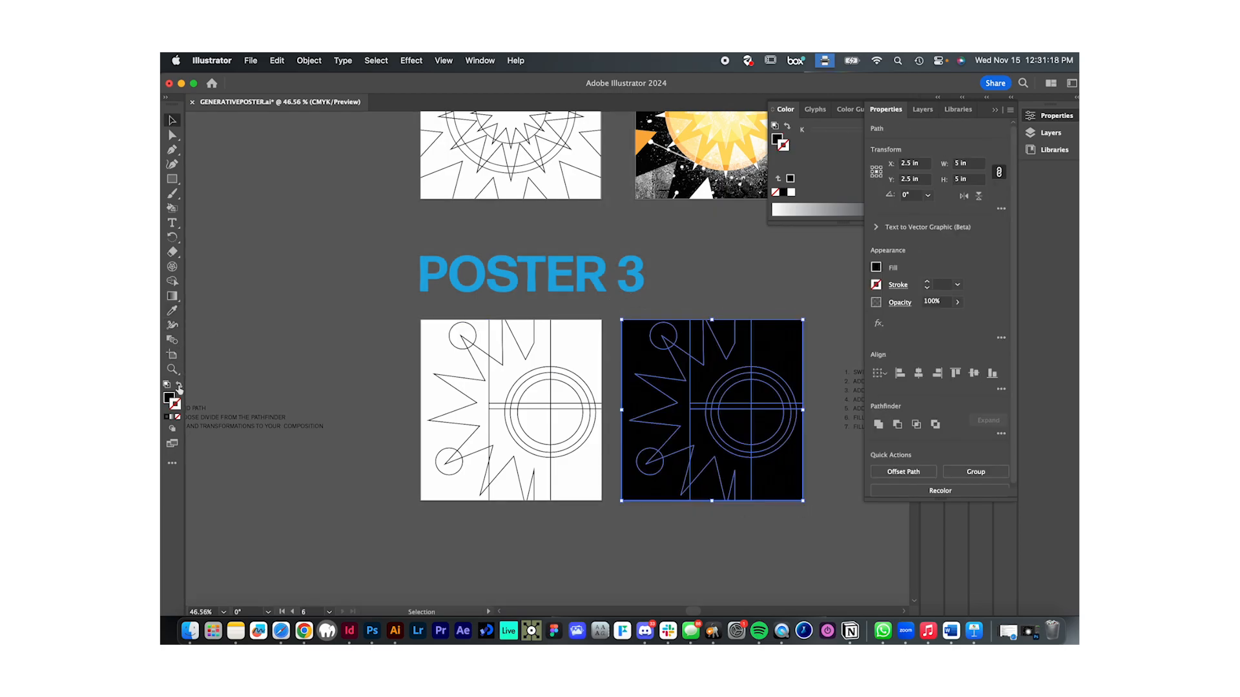
left_click(632, 539)
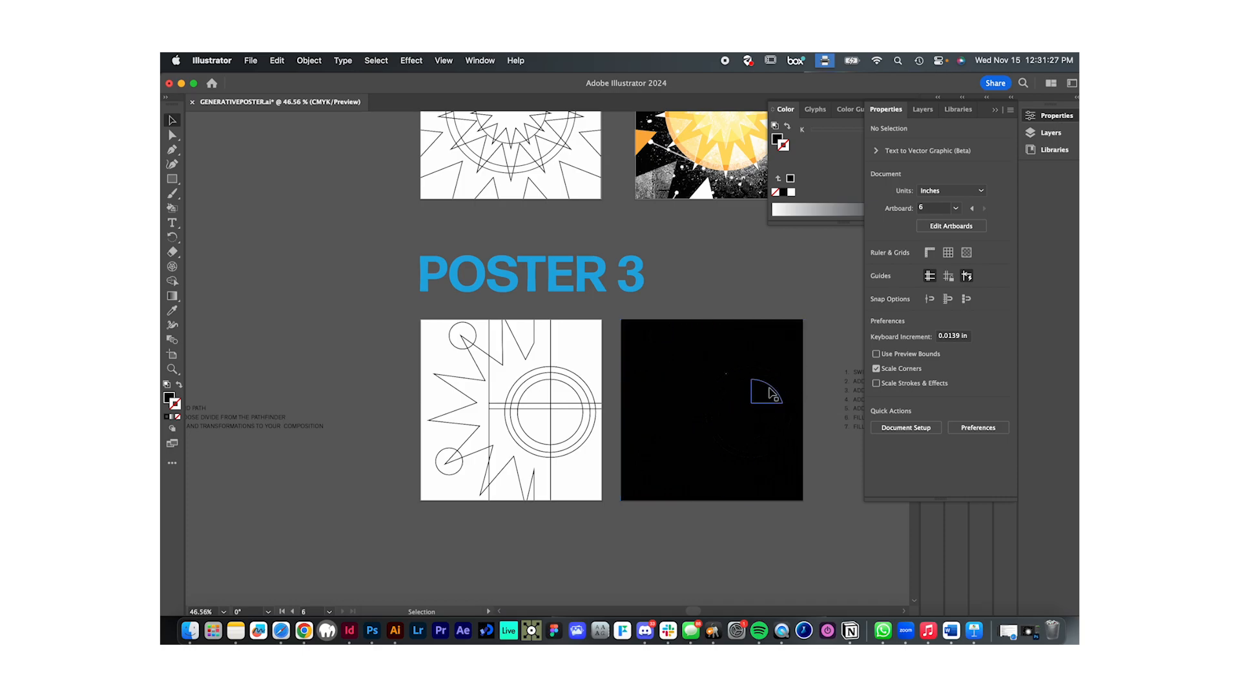
- Place the linked asset images in a row beneath the Poster 3 artboards, and deselect them
scroll(702, 413, "down", 2)
scroll(701, 418, "down", 5)
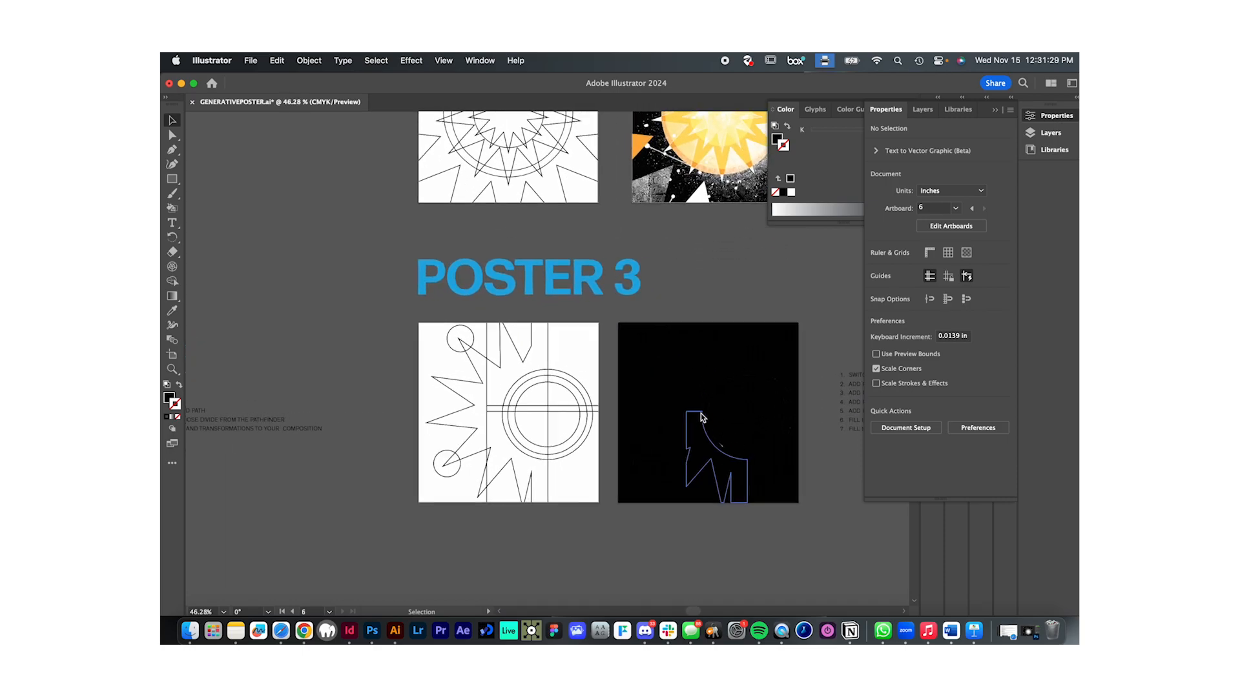
scroll(700, 419, "down", 3)
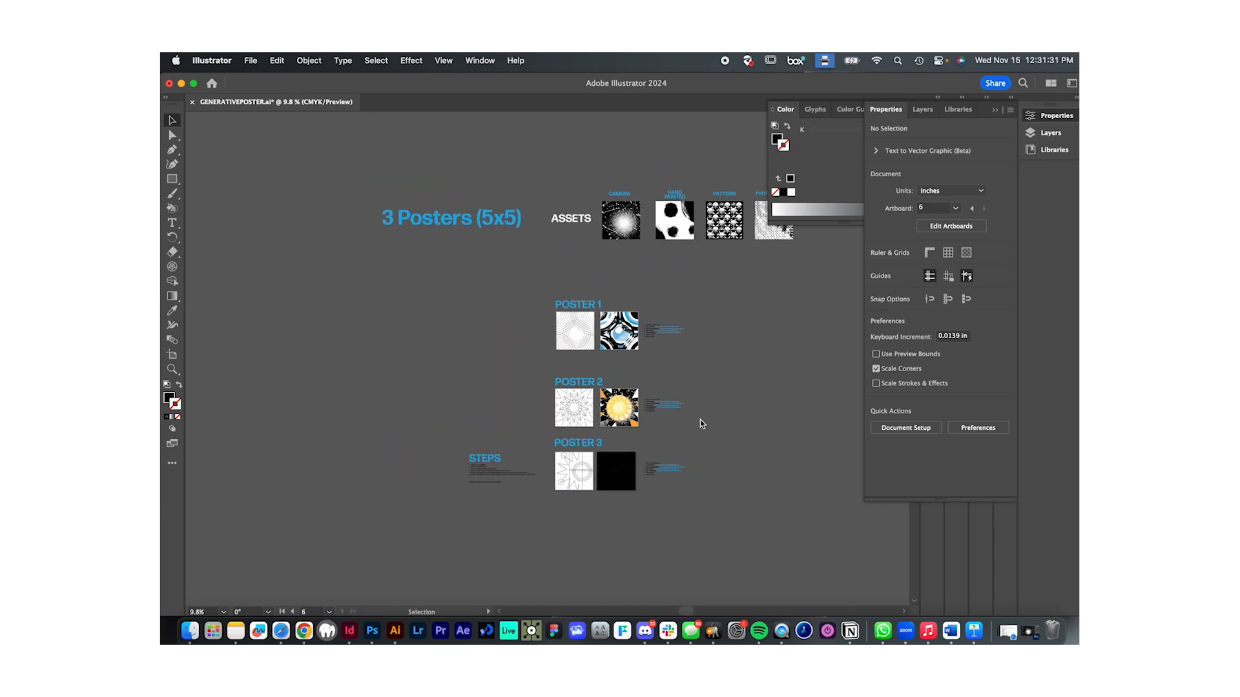
left_click(624, 231)
left_click_drag(625, 231, 573, 524)
scroll(581, 520, "up", 7)
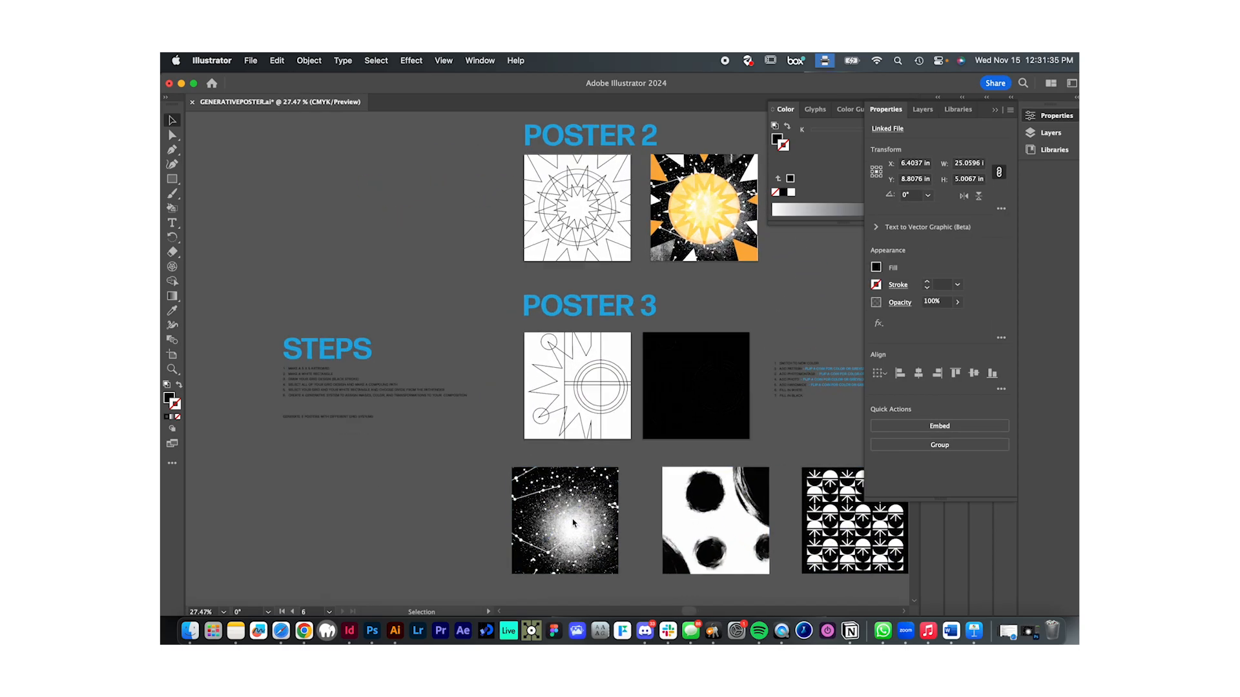
left_click(590, 430)
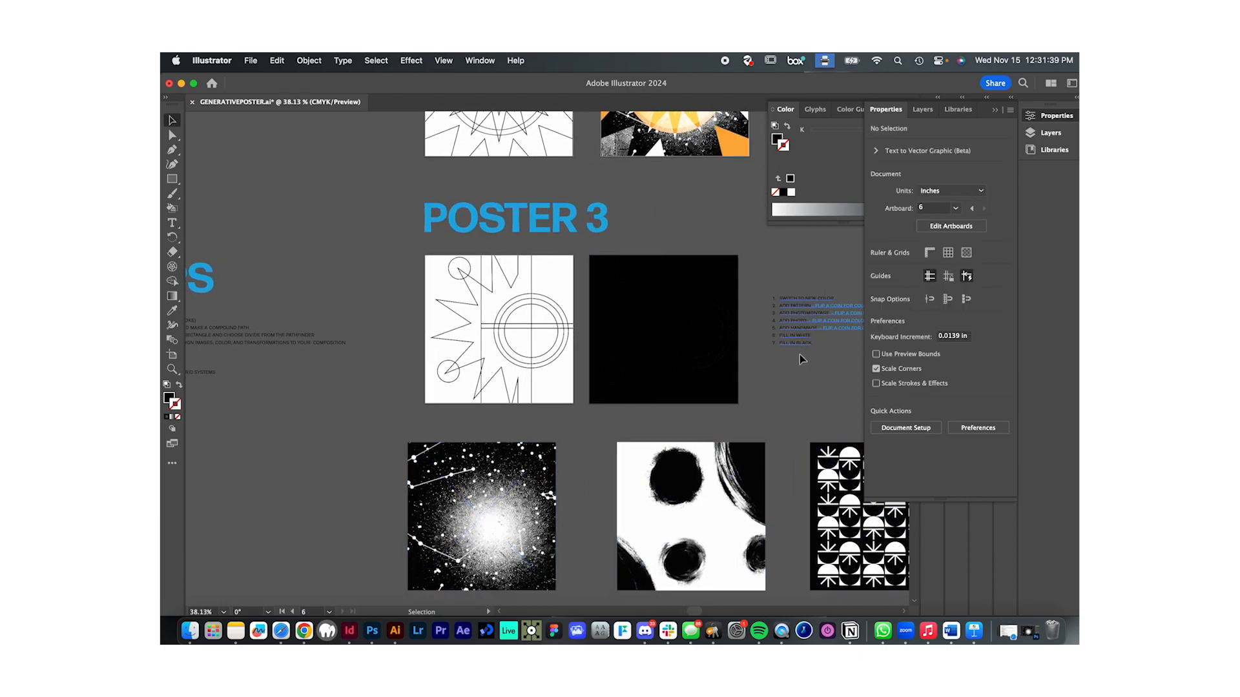
- Try clipping a copy of the starry image inside the jagged piece along the black poster's side with a clipping mask
left_click_drag(489, 518, 673, 329)
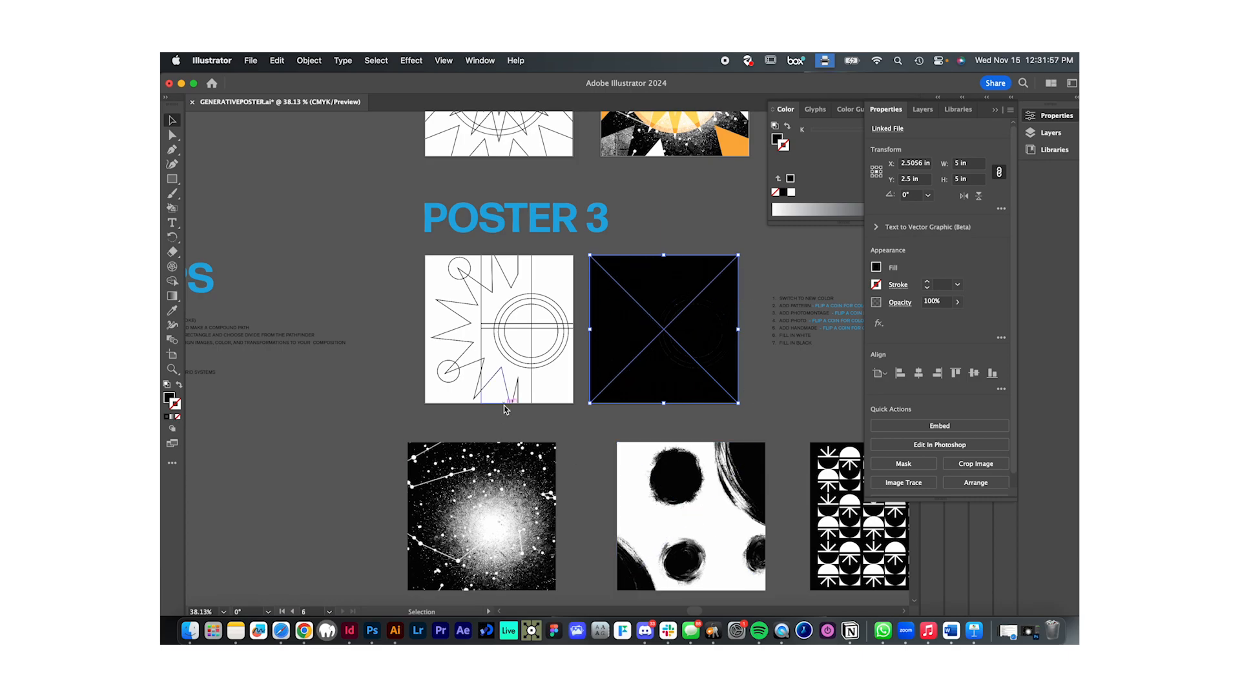
left_click(600, 354, "shift")
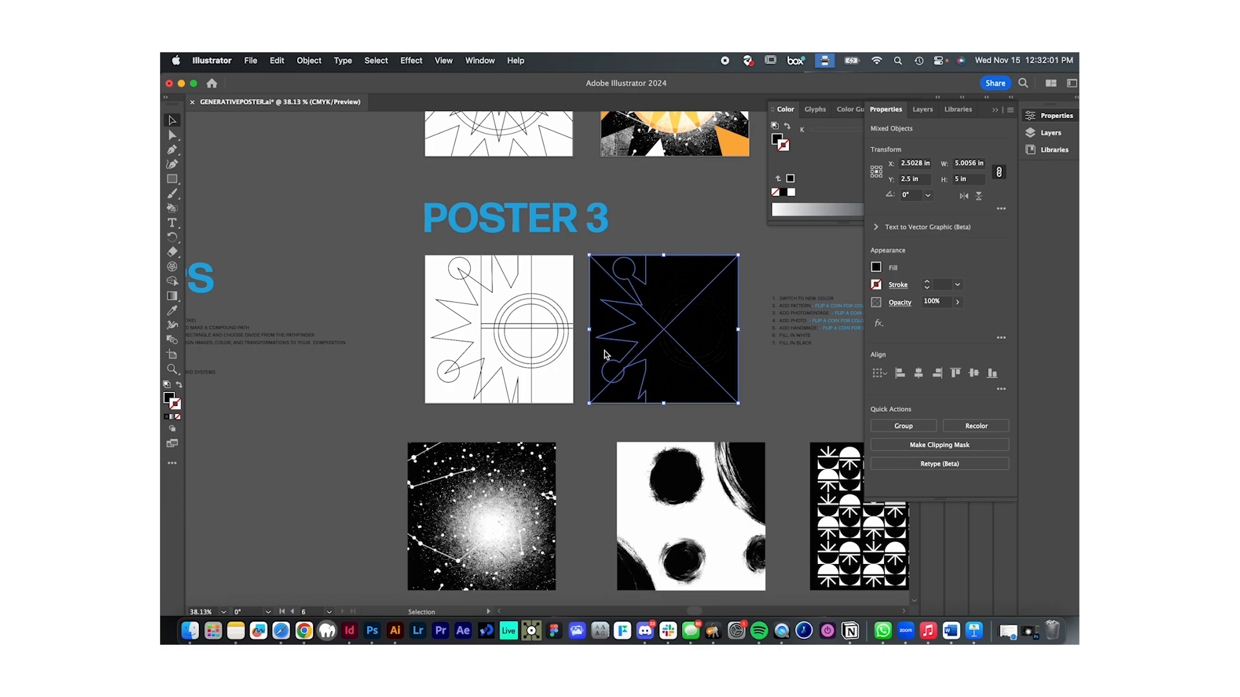
right_click(606, 354)
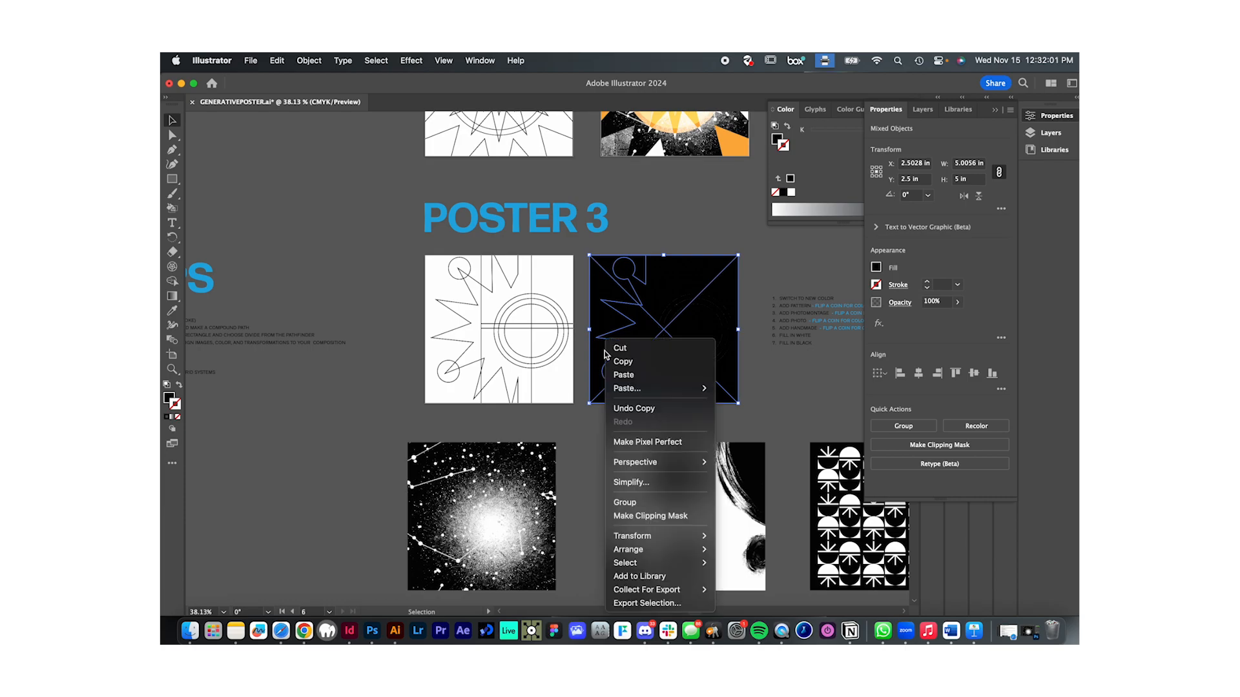
left_click(660, 515)
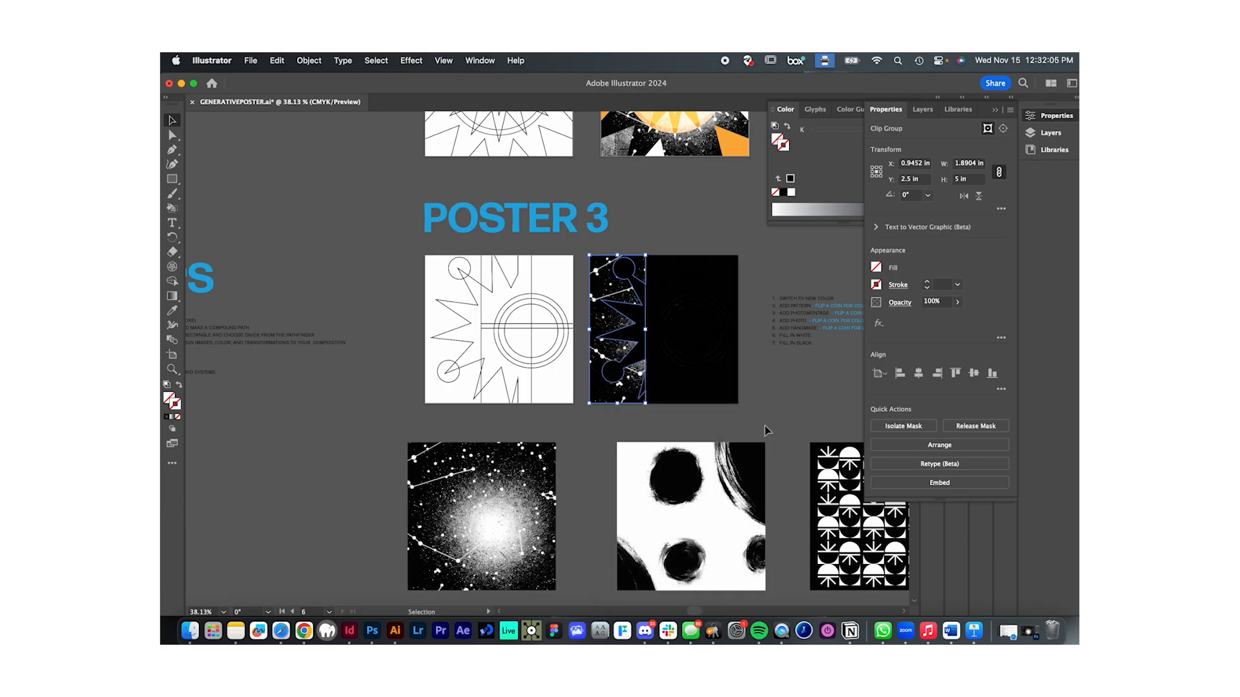
- Undo the clipped starry image on the black poster, and clear the selection
left_click(782, 411)
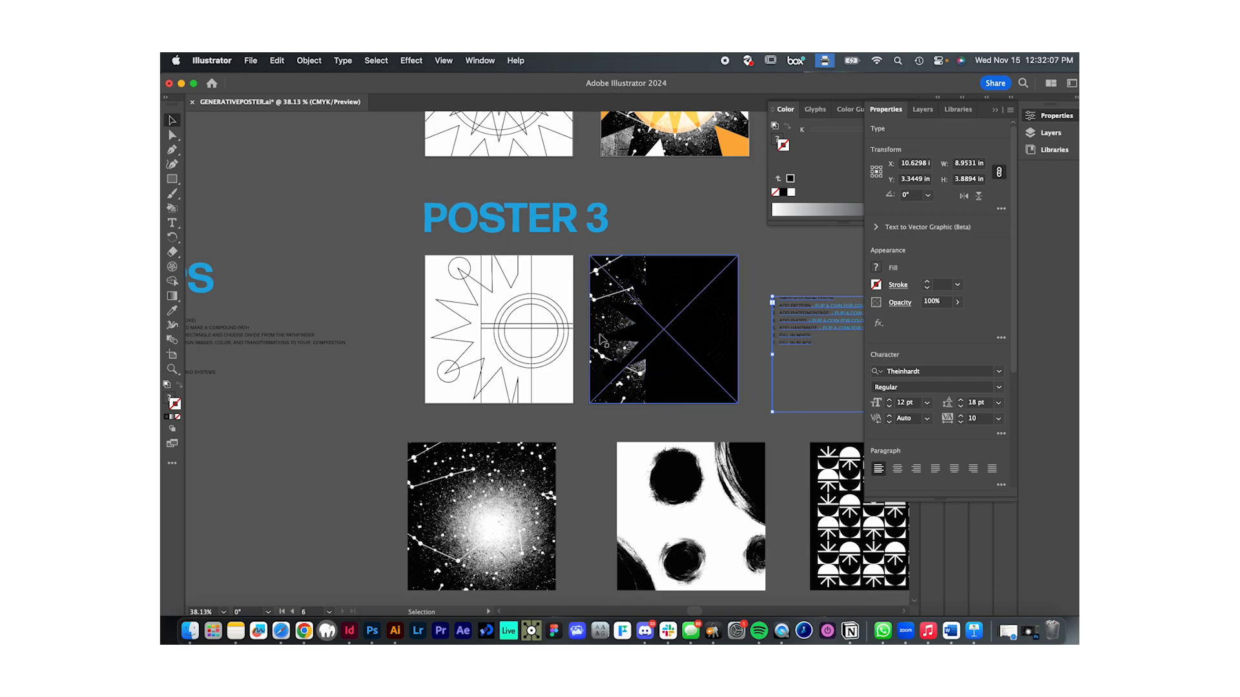
left_click(676, 433)
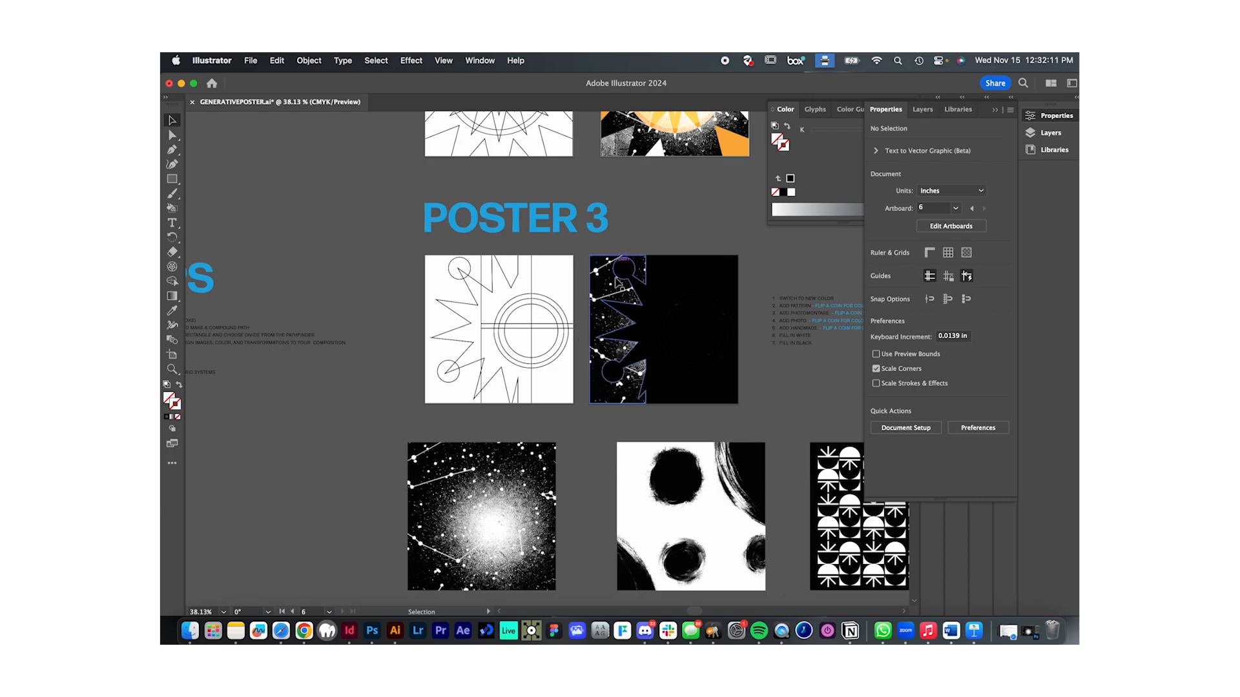
key("super+z")
key("super+z")
left_click(627, 418)
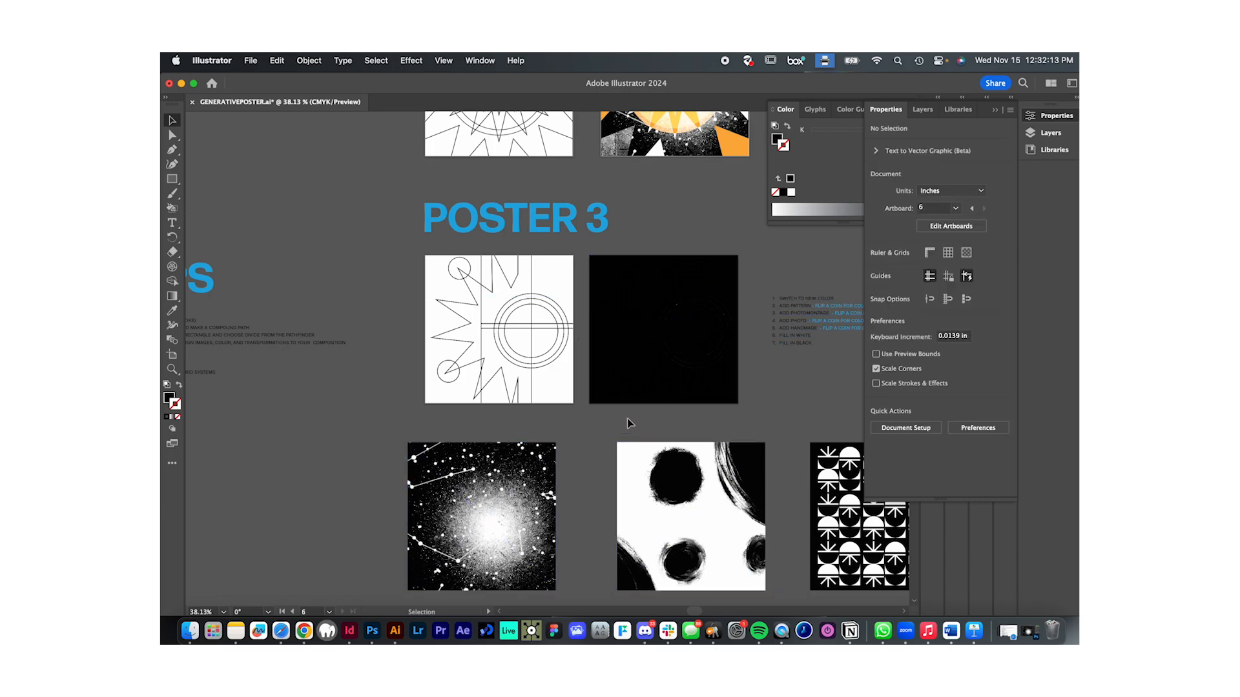
- Combine all the ring segments around the inner circle on the black Poster 3 artboard into a compound path
scroll(702, 314, "up", 3)
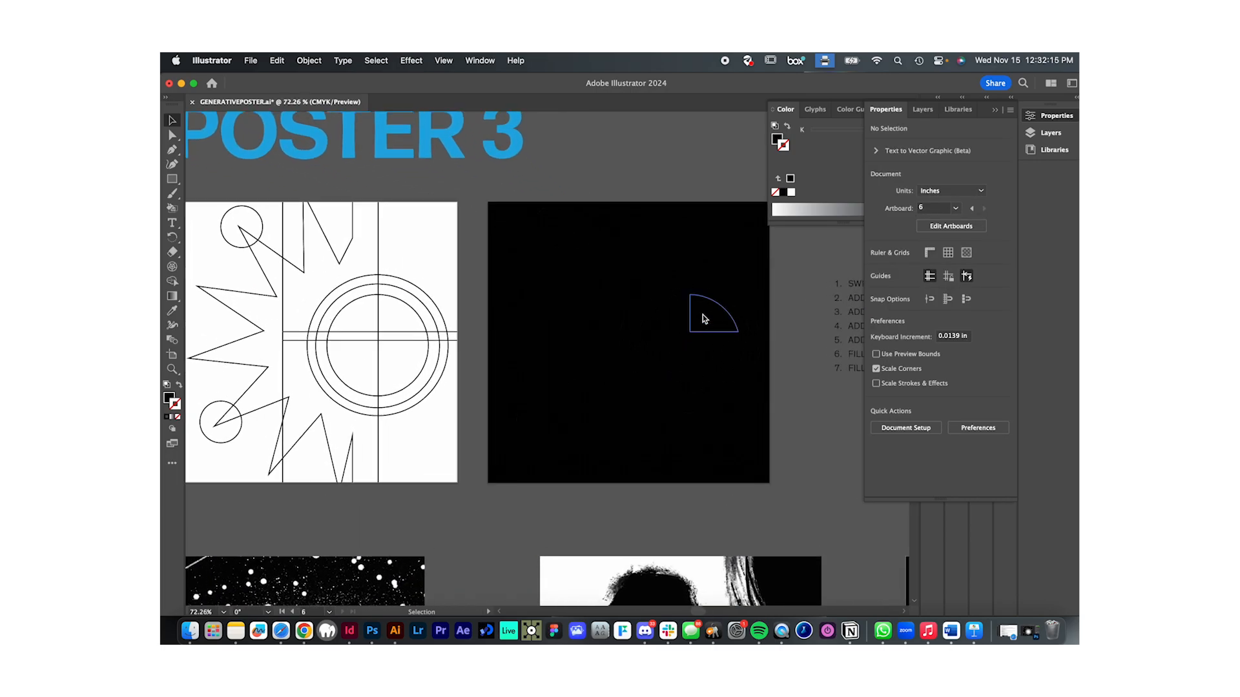
left_click(706, 299)
left_click(680, 298, "shift")
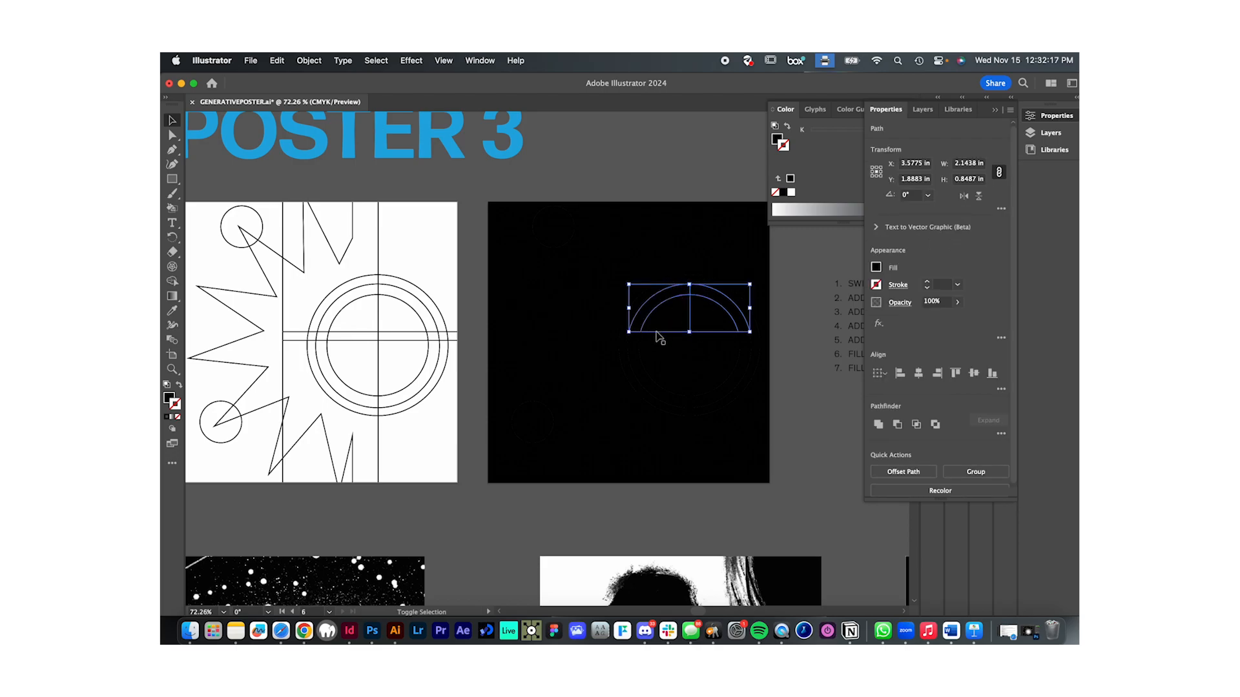
left_click(634, 355, "shift")
left_click(713, 395, "shift")
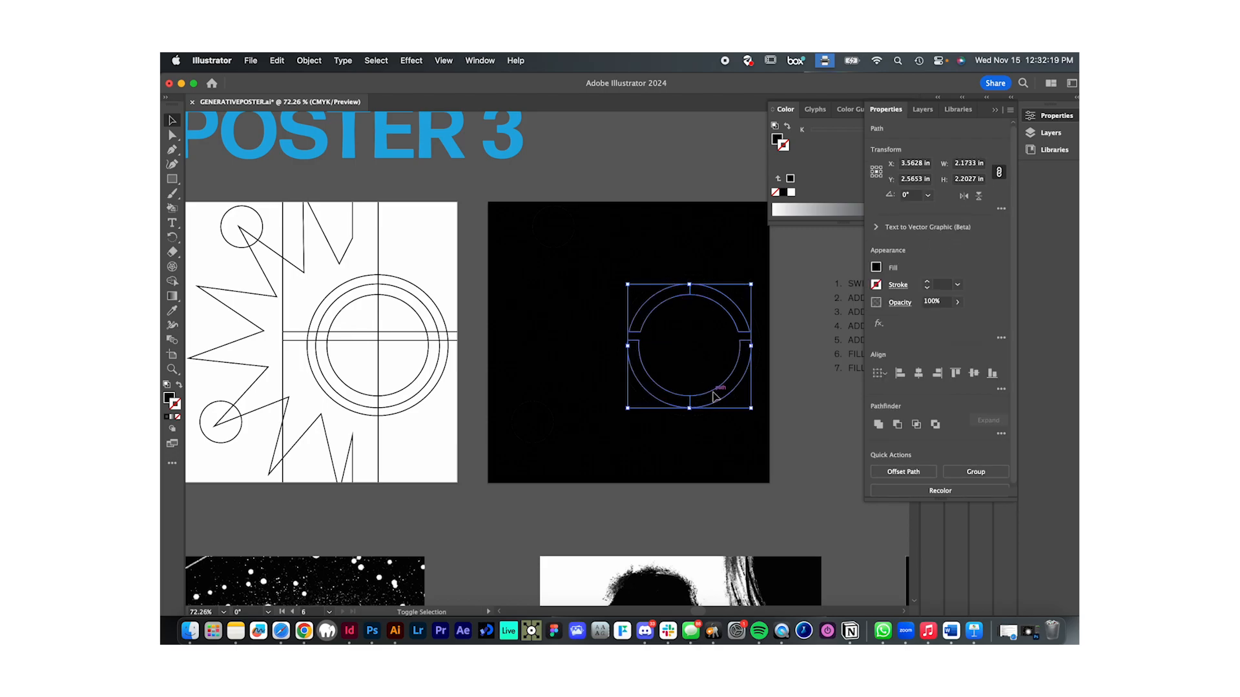
scroll(717, 369, "up", 2)
left_click(584, 315, "shift")
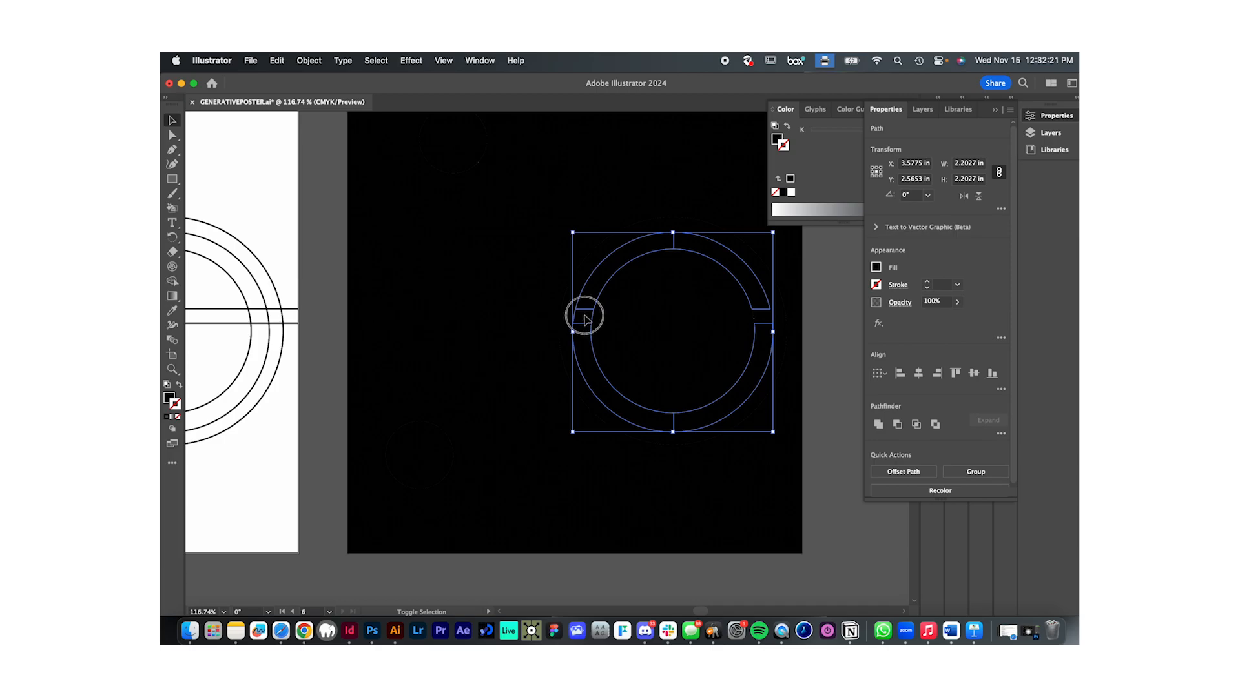
left_click(768, 323, "shift")
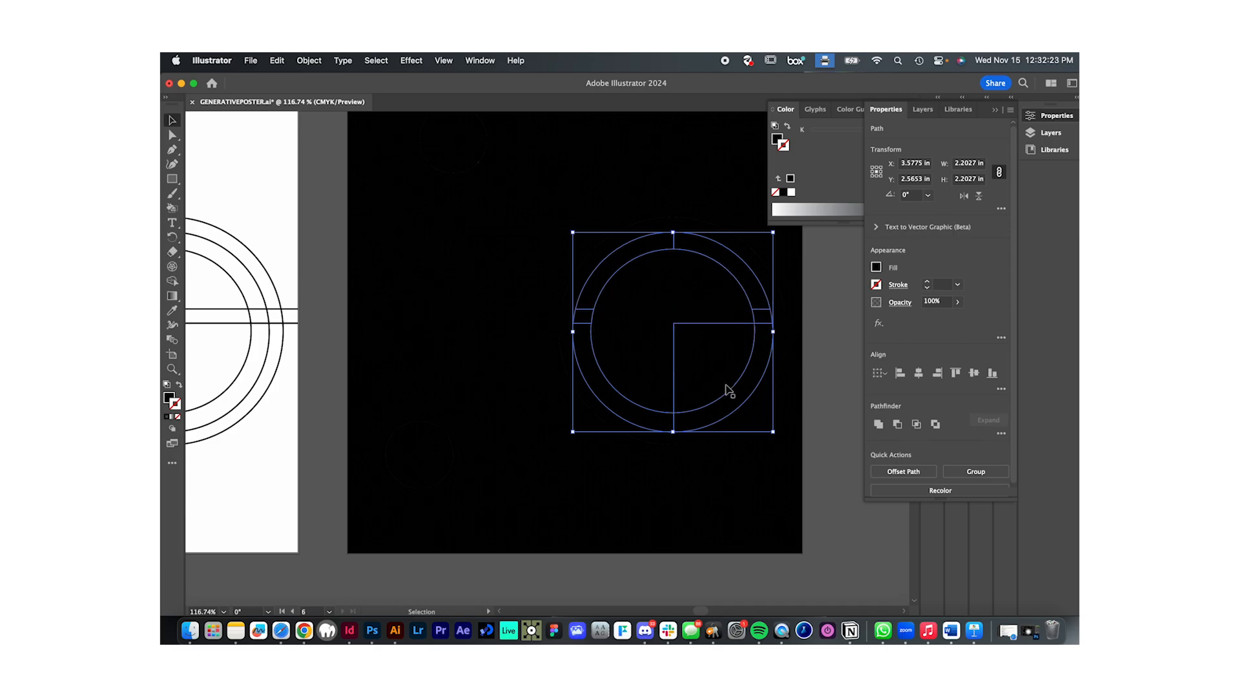
scroll(696, 239, "down", 4)
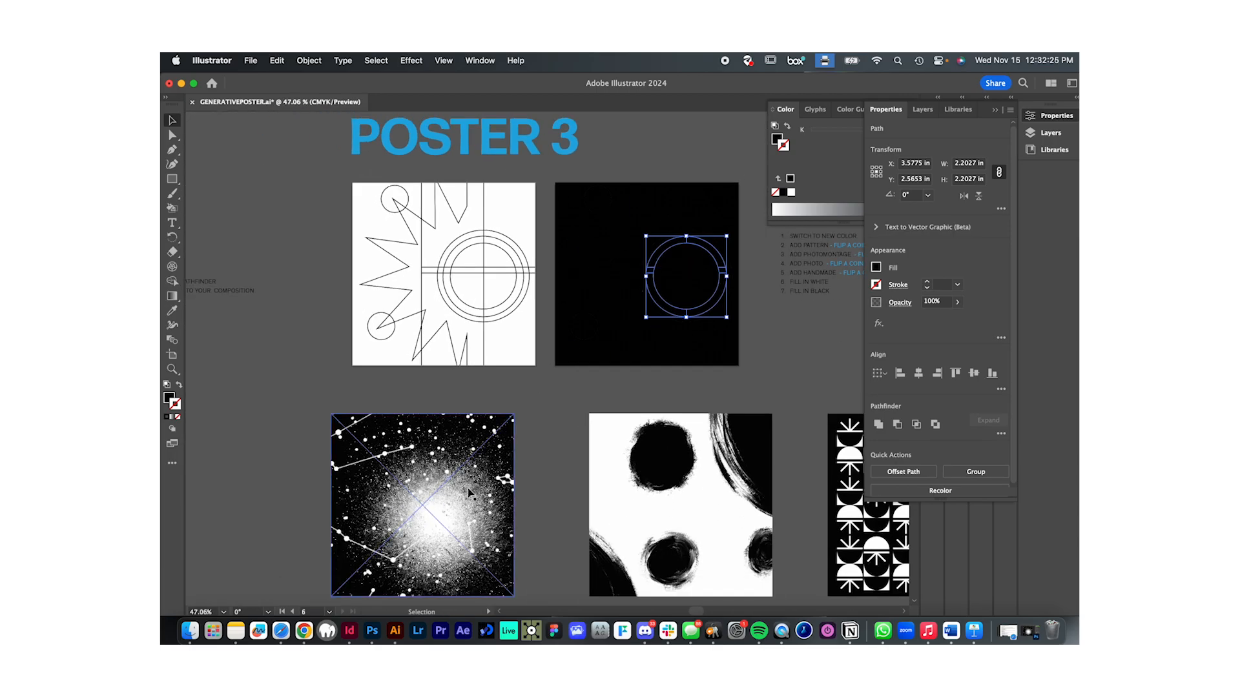
scroll(728, 306, "up", 5)
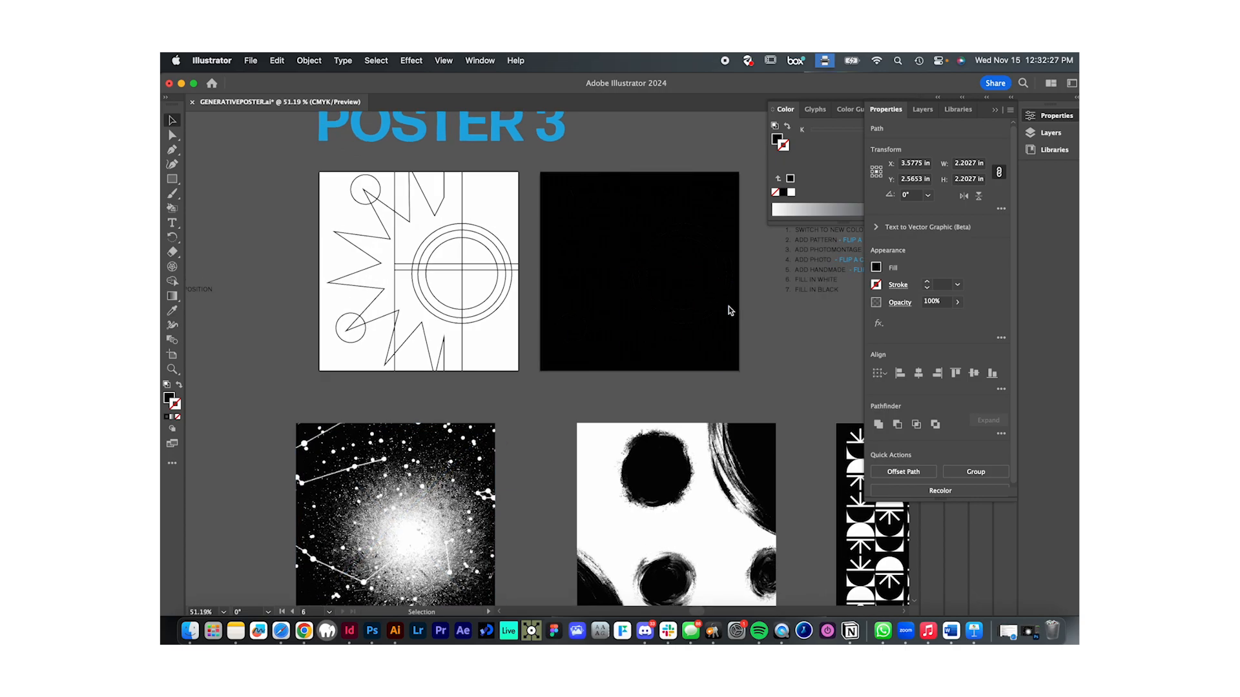
scroll(691, 310, "up", 2)
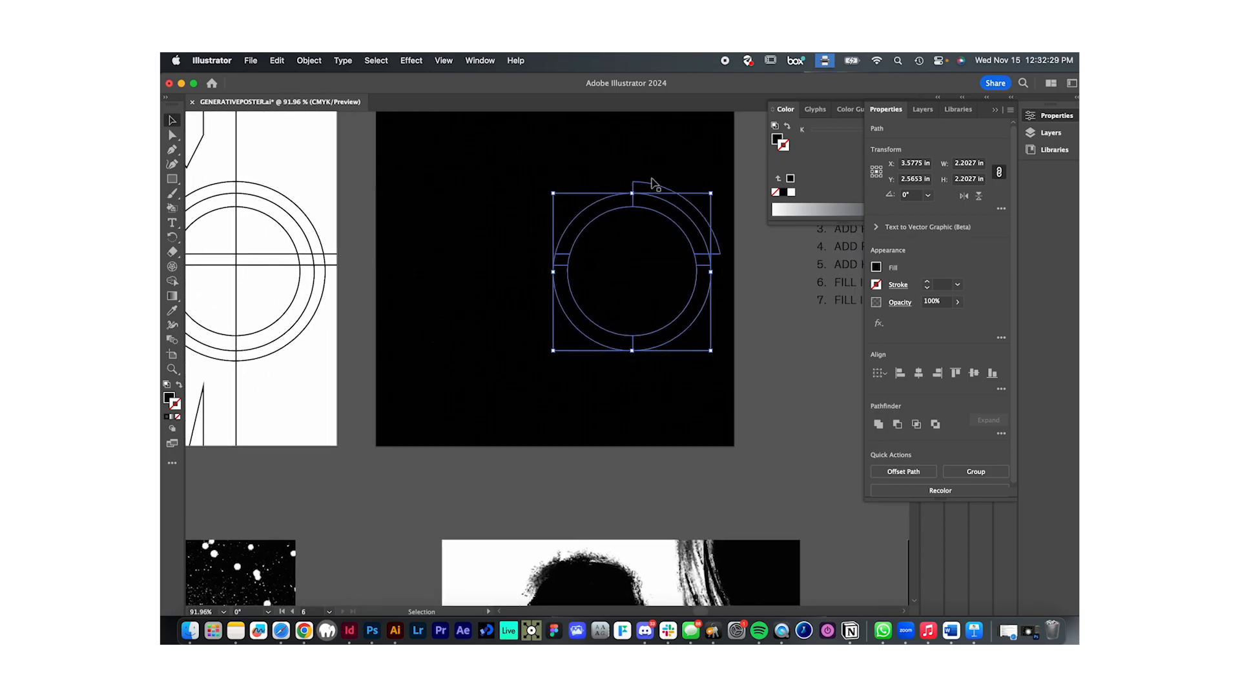
right_click(682, 329)
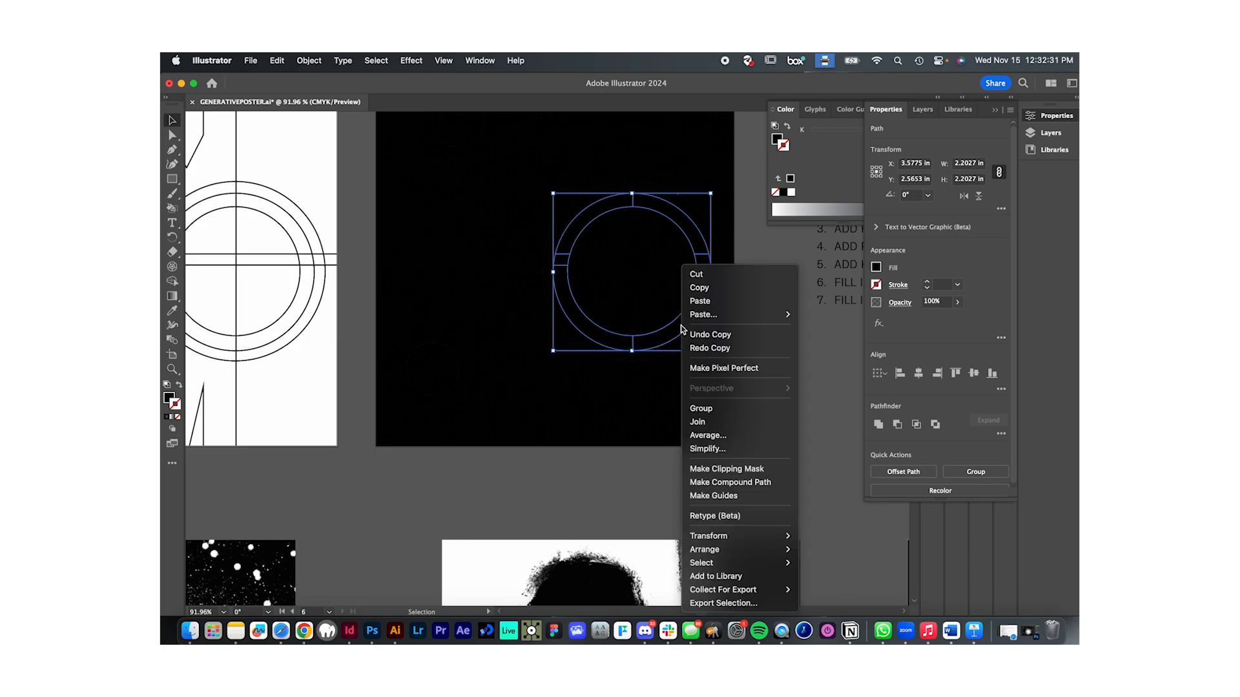
left_click(752, 485)
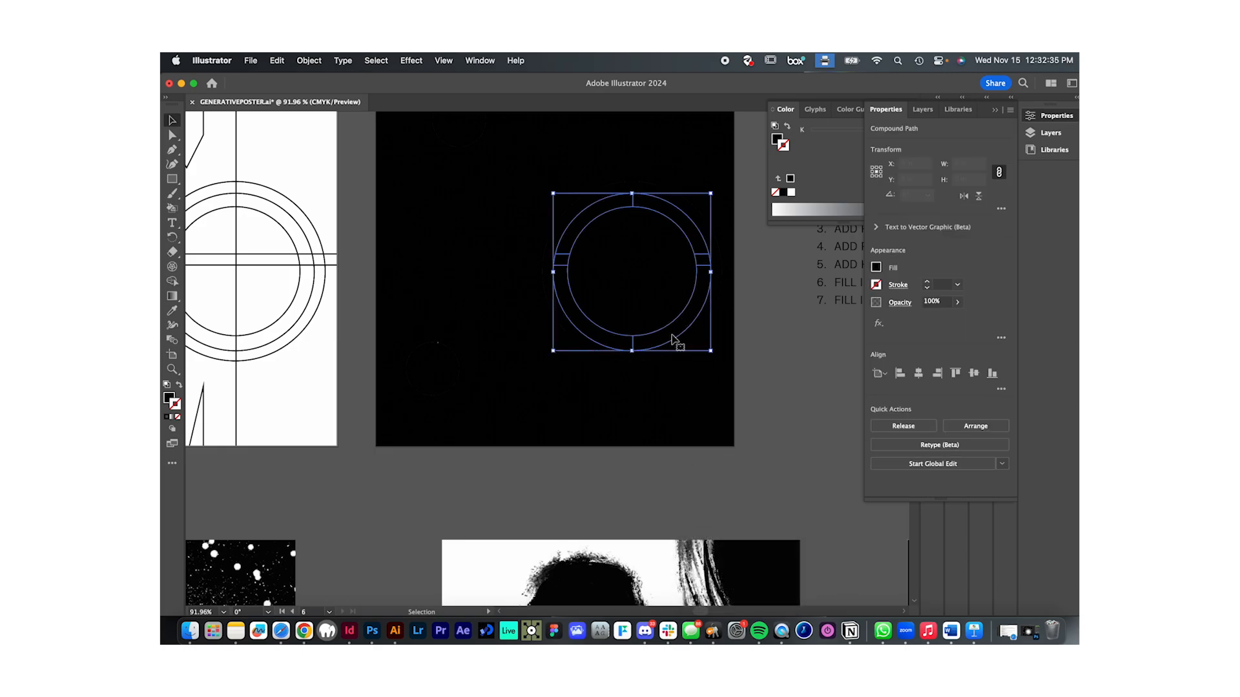
- Place the brushed-circles image behind the black poster's pieces and clip it inside the ring with a clipping mask
scroll(639, 368, "down", 5)
left_click(554, 420)
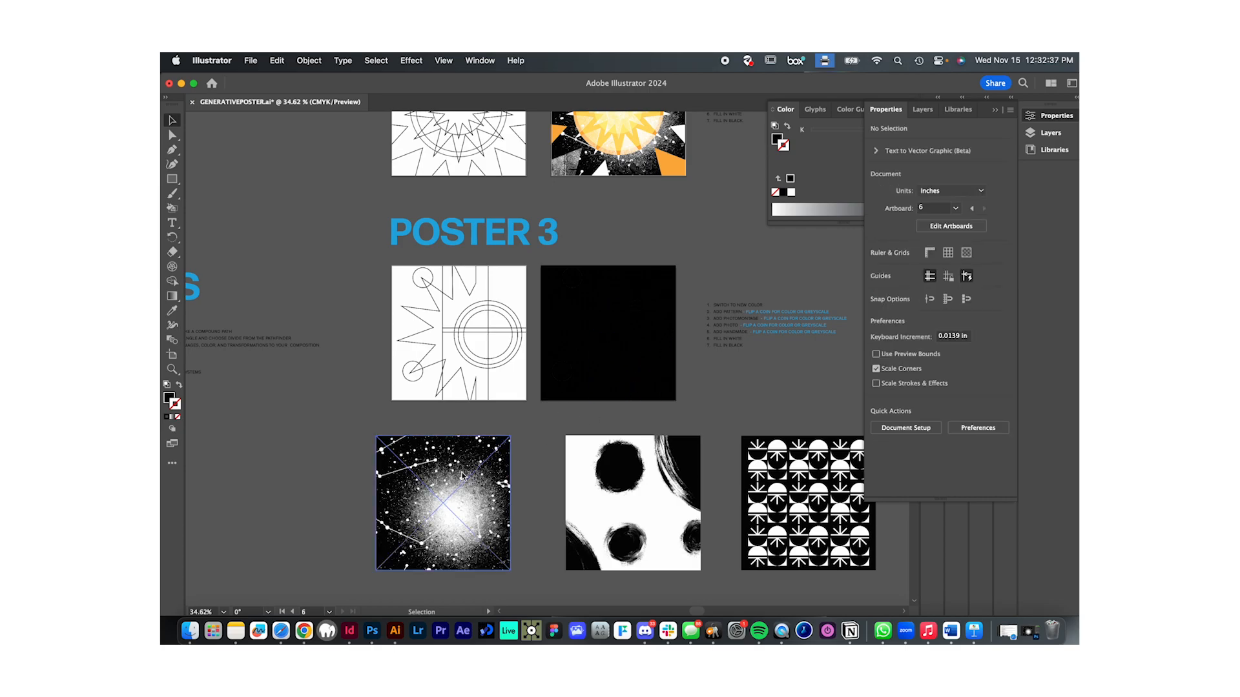
left_click(640, 511)
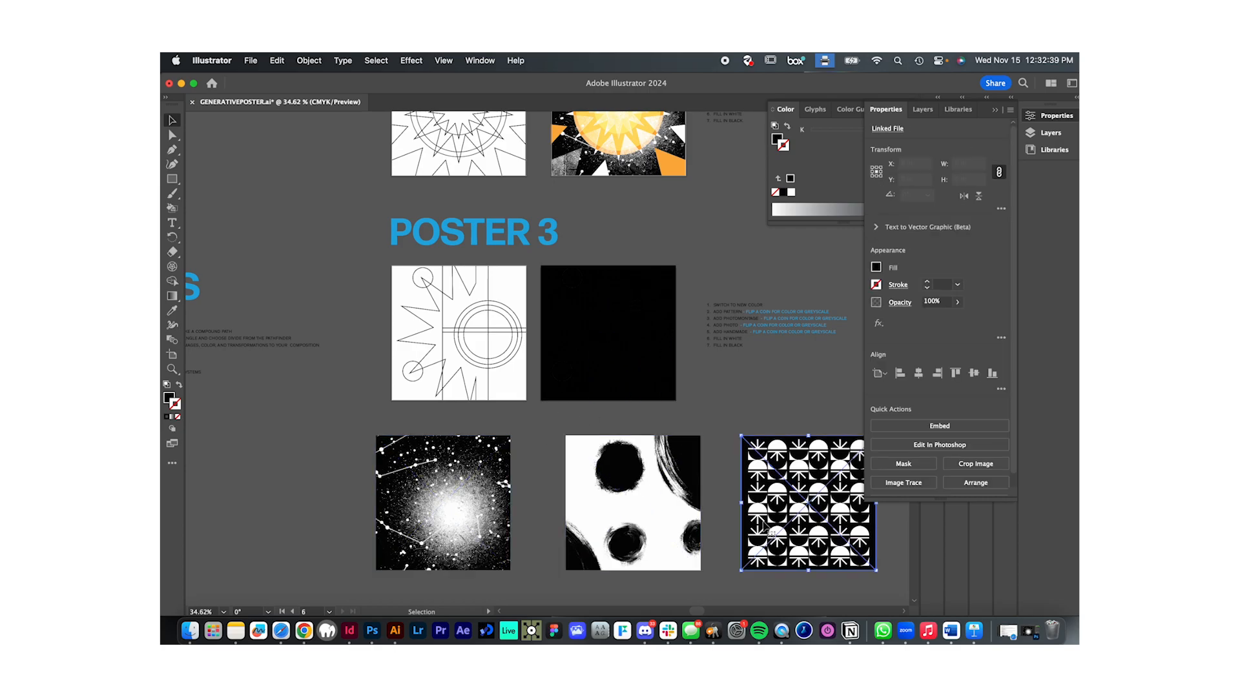
left_click_drag(658, 539, 633, 368)
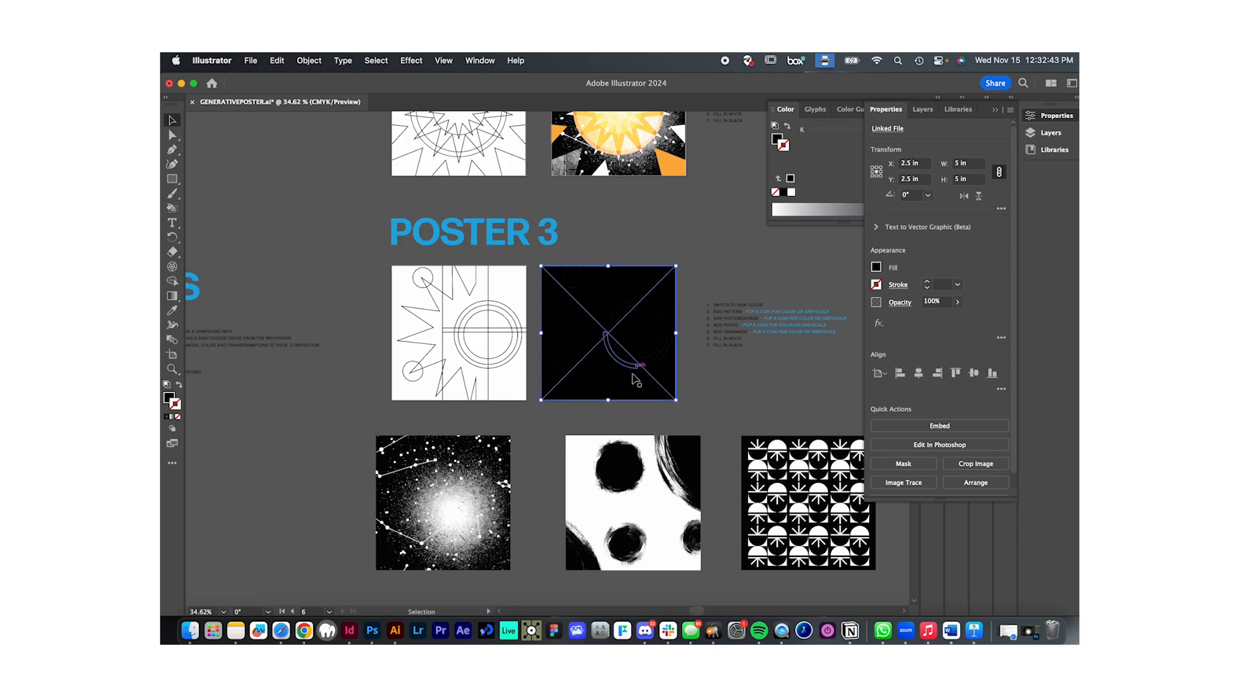
scroll(632, 384, "up", 5)
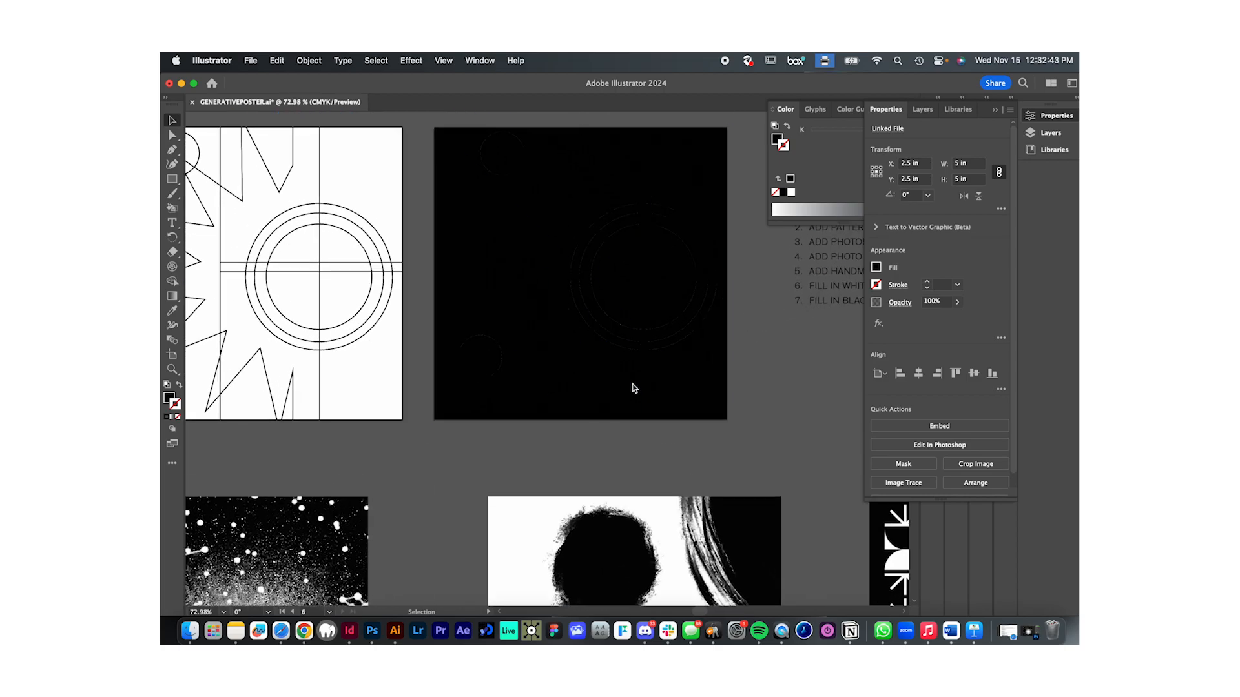
left_click(605, 321, "shift")
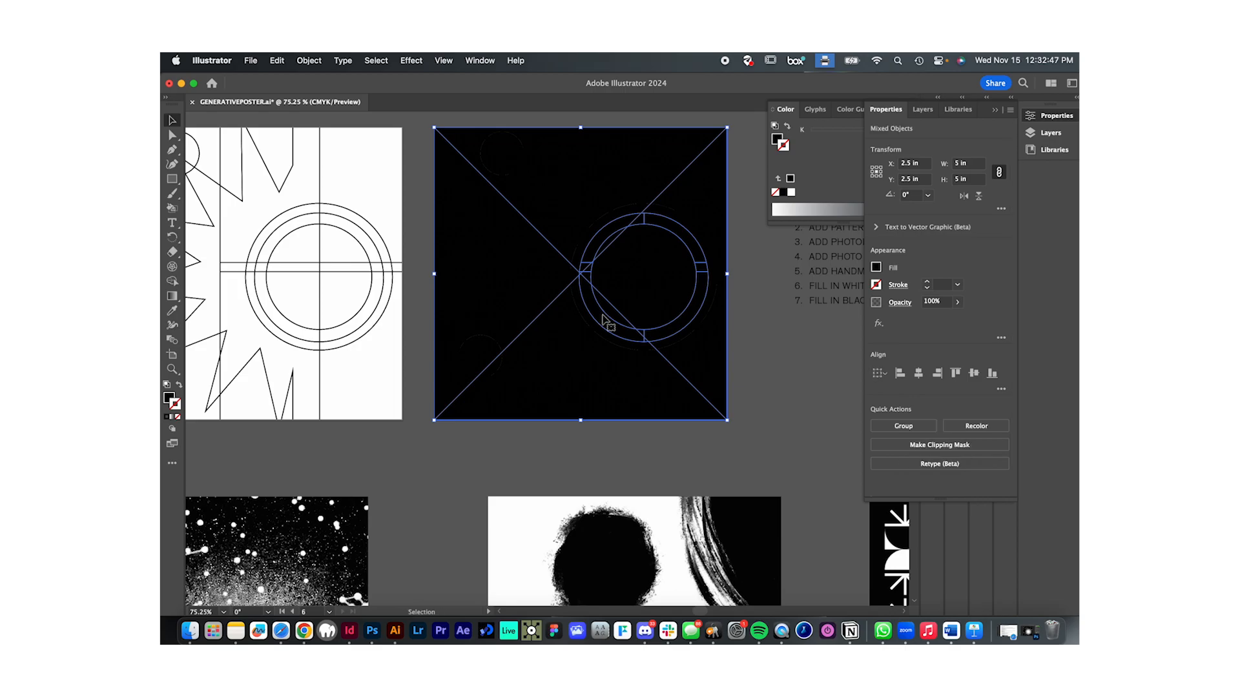
right_click(604, 321)
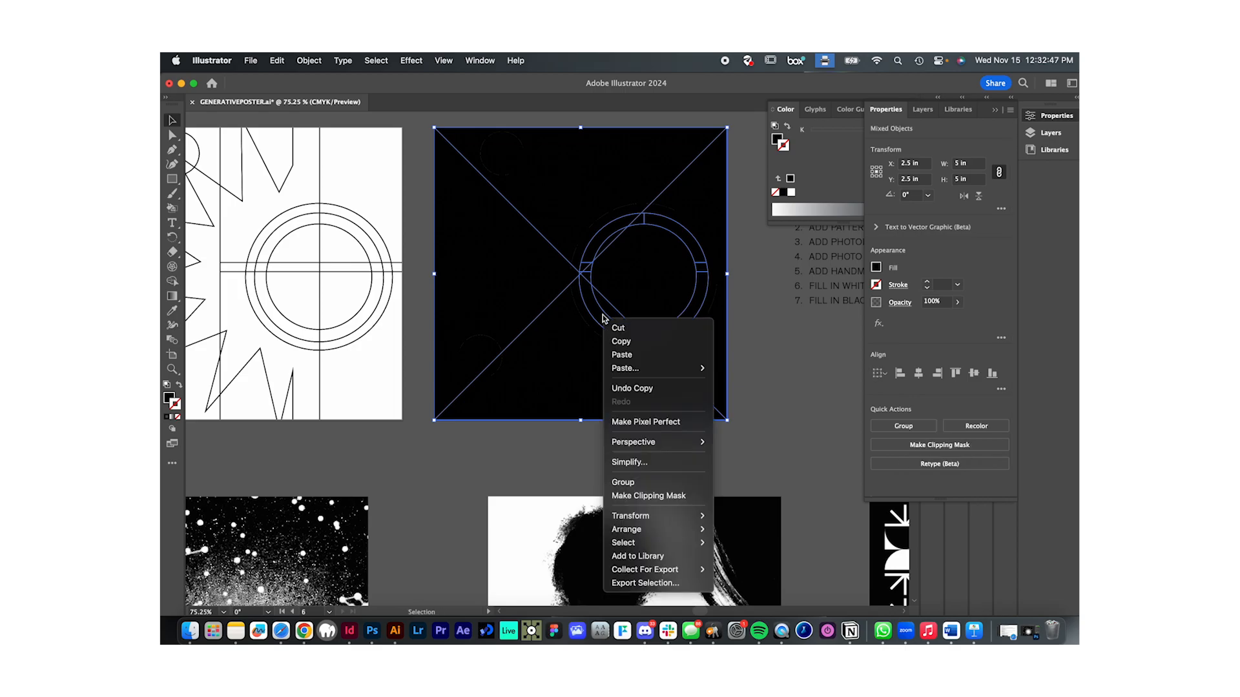
left_click(668, 495)
left_click(775, 420)
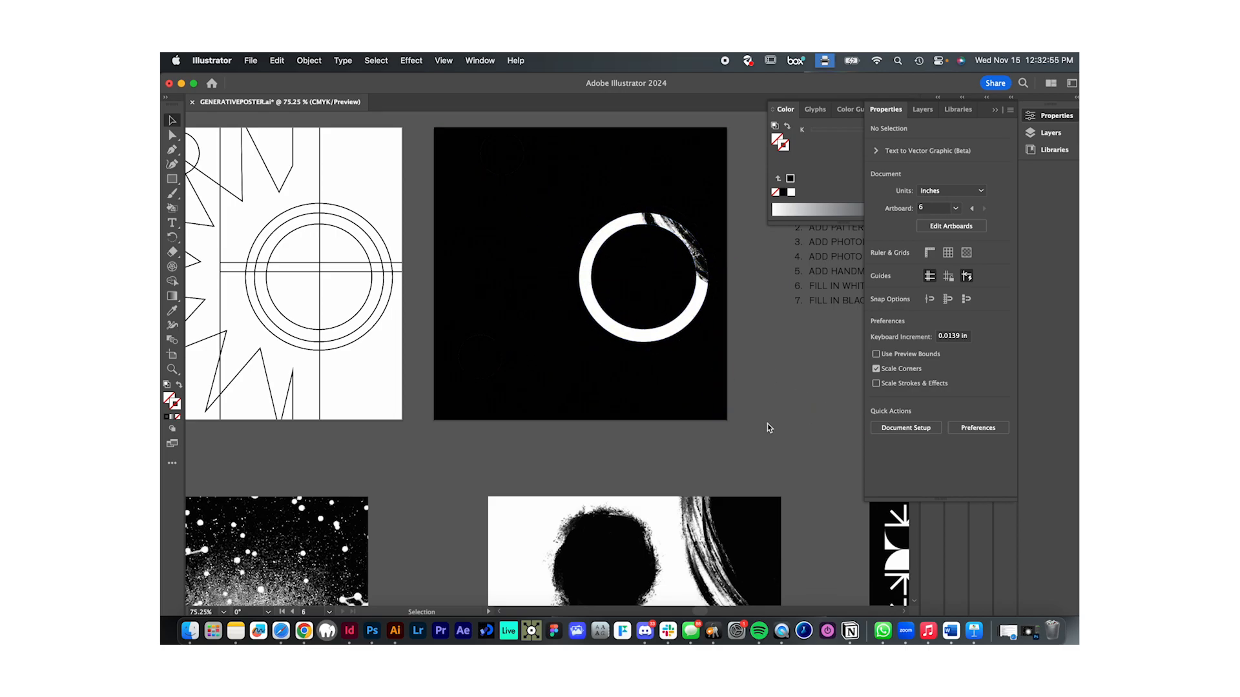
- Try placing the starry image on the black poster, scaled down to about 2.27 in square and nudged upward
scroll(756, 424, "down", 3)
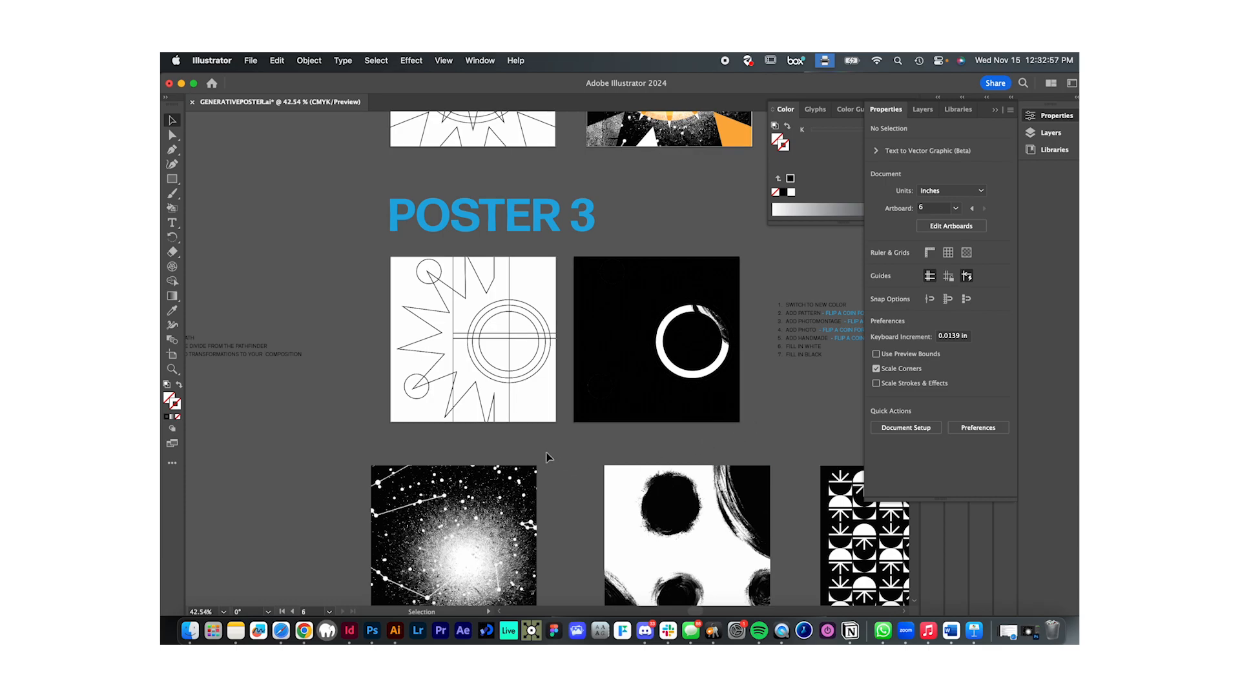
scroll(743, 498, "down", 1)
scroll(742, 499, "right", 1)
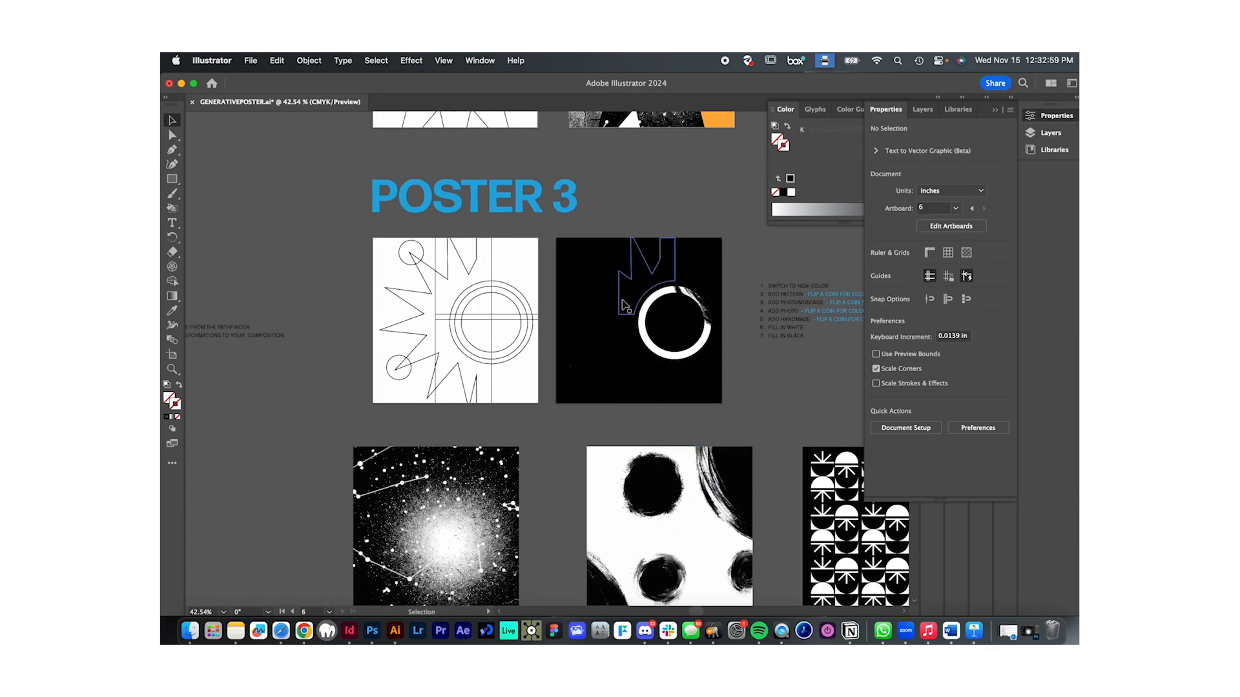
scroll(627, 303, "up", 3)
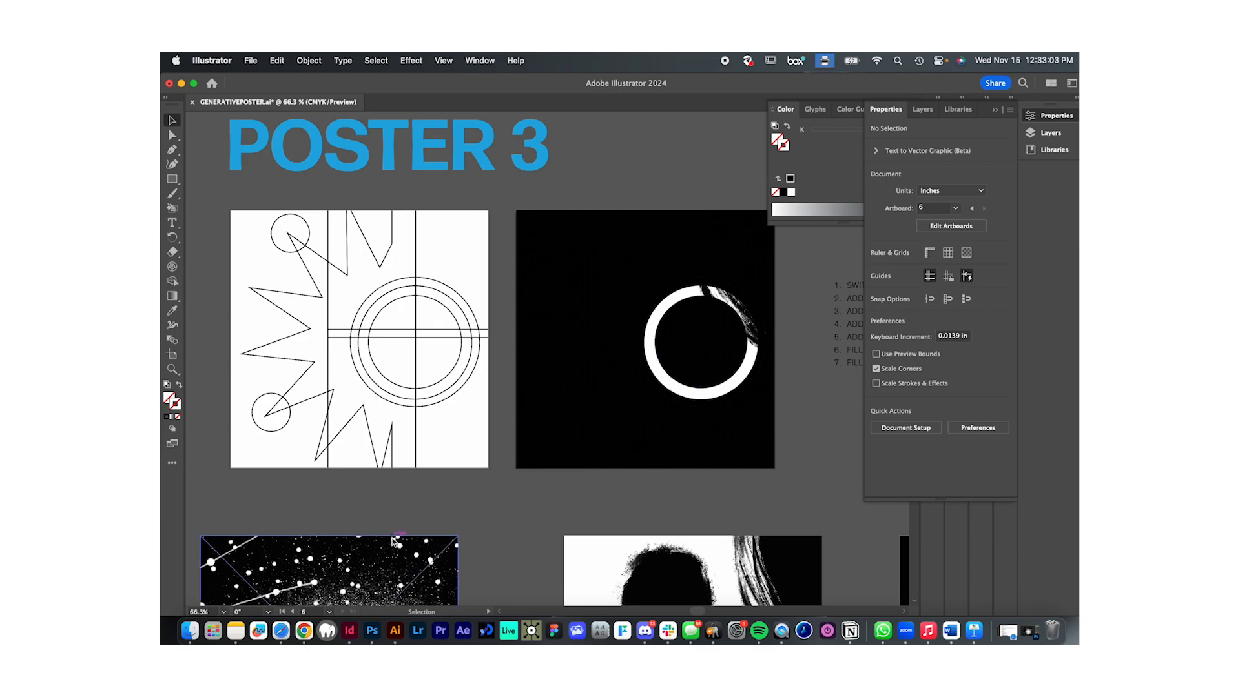
left_click_drag(391, 541, 711, 214)
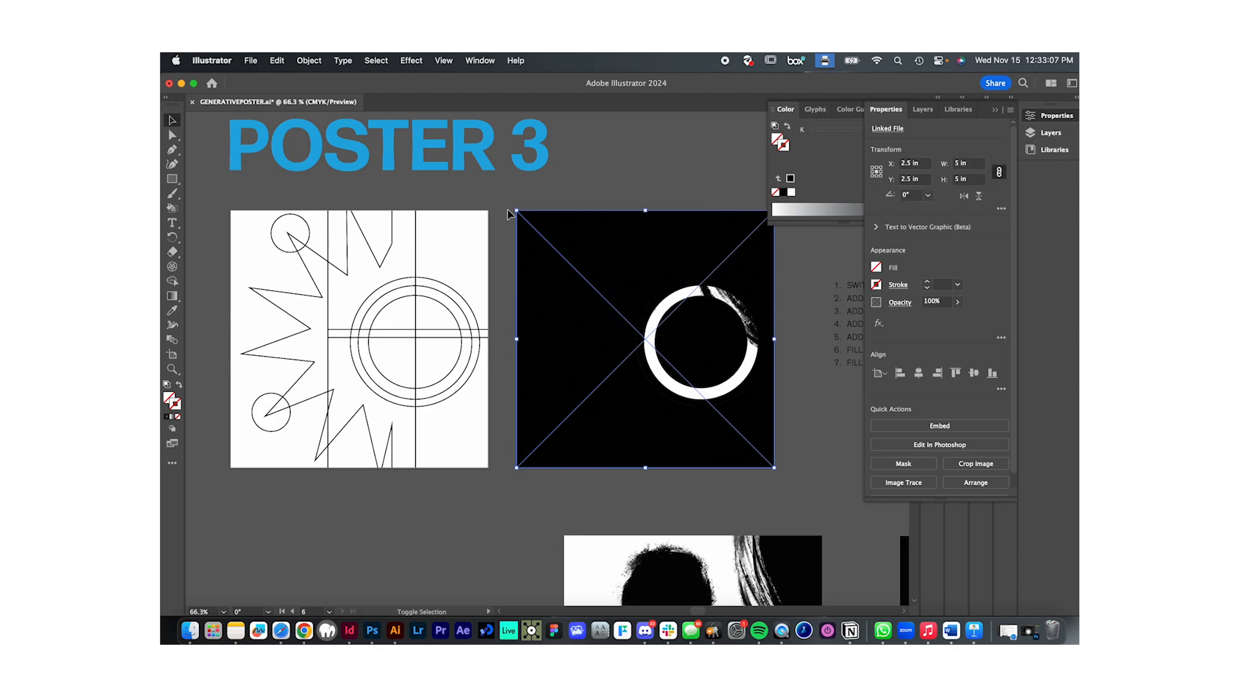
left_click_drag(518, 215, 657, 352)
key("Up")
key("Up")
key("Up")
key("Up")
key("Up")
key("Up")
key("Up")
key("Up")
key("Up")
key("Up")
key("Up")
key("Up")
key("Up")
key("Up")
key("Up")
key("Up")
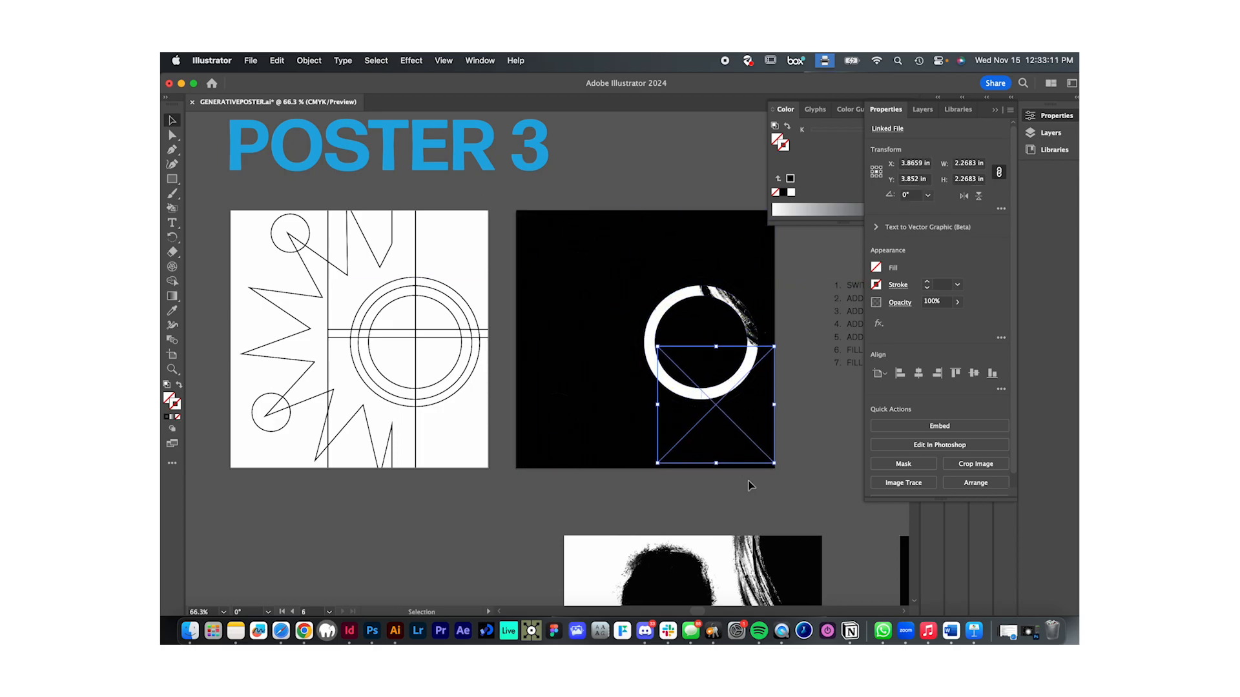
key("Up")
key("Up")
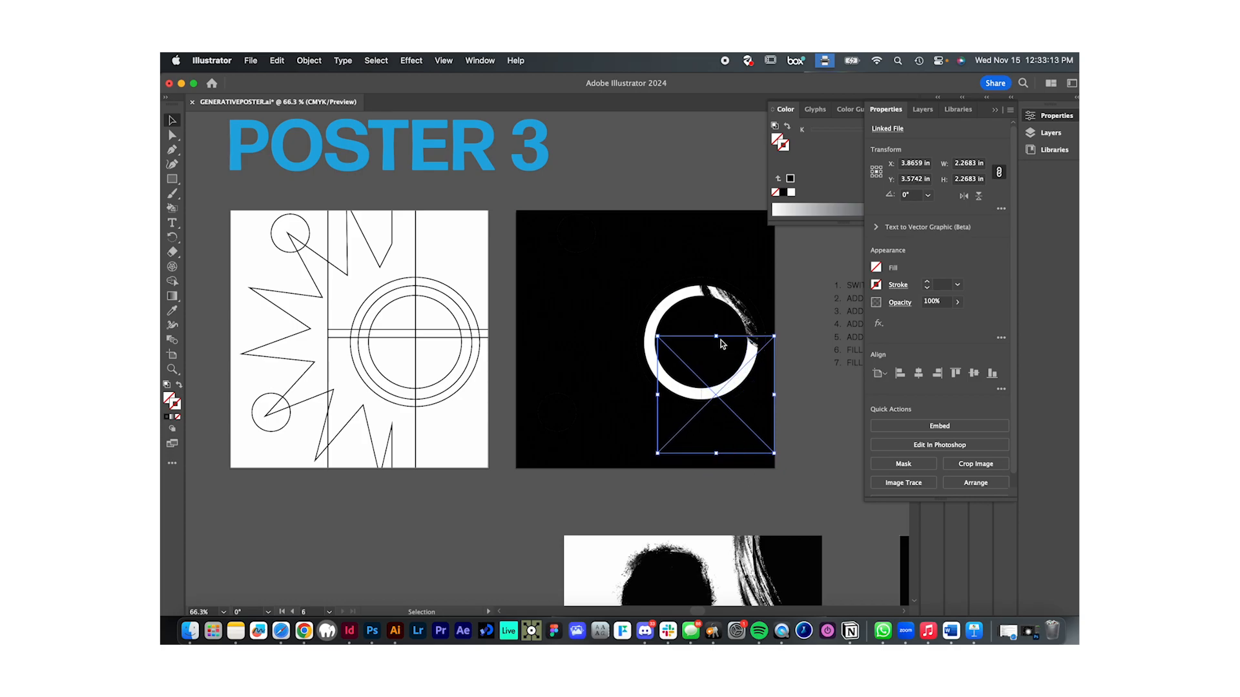
- Try fitting the starry image to the ring's bounds at about 2.2 in square, and deselect it
left_click_drag(716, 336, 717, 285)
left_click_drag(716, 453, 716, 400)
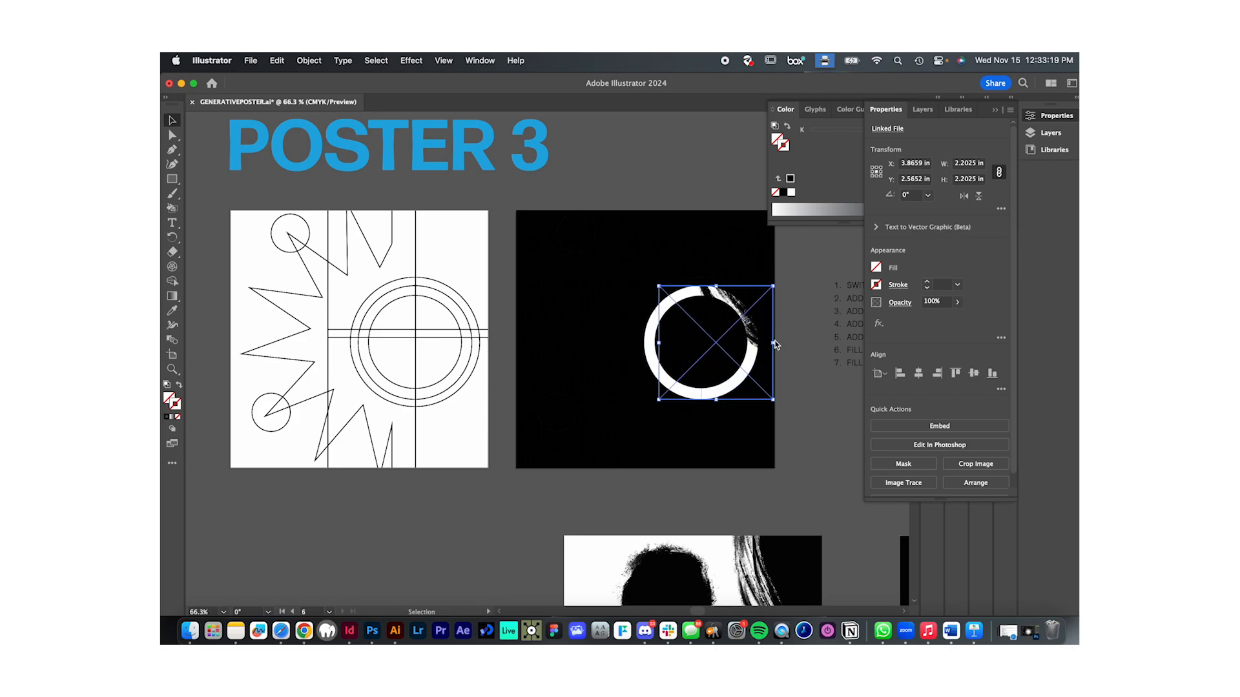
left_click_drag(658, 342, 642, 341)
left_click_drag(773, 342, 759, 343)
left_click(800, 346)
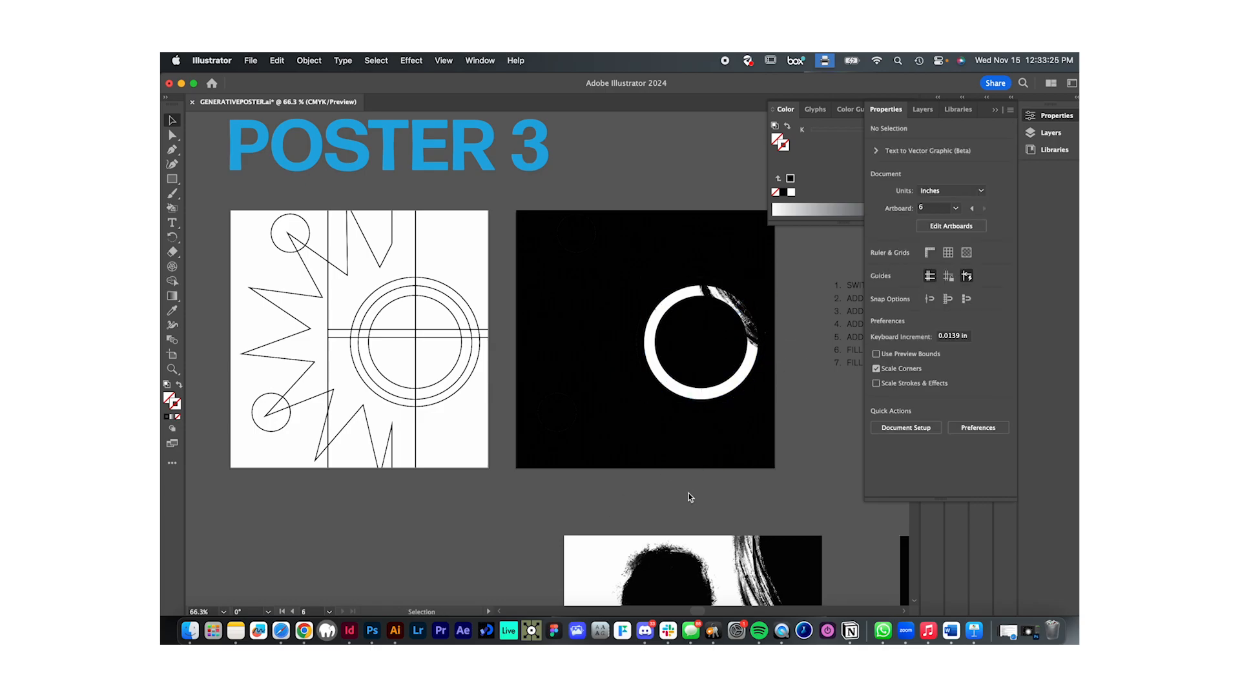
- Undo the scaling and placement of the starry image back to its spot beneath the posters, and deselect it
scroll(689, 494, "down", 3)
key("super+z")
key("super+z")
key("super+z")
key("super+z")
key("super+z")
key("super+z")
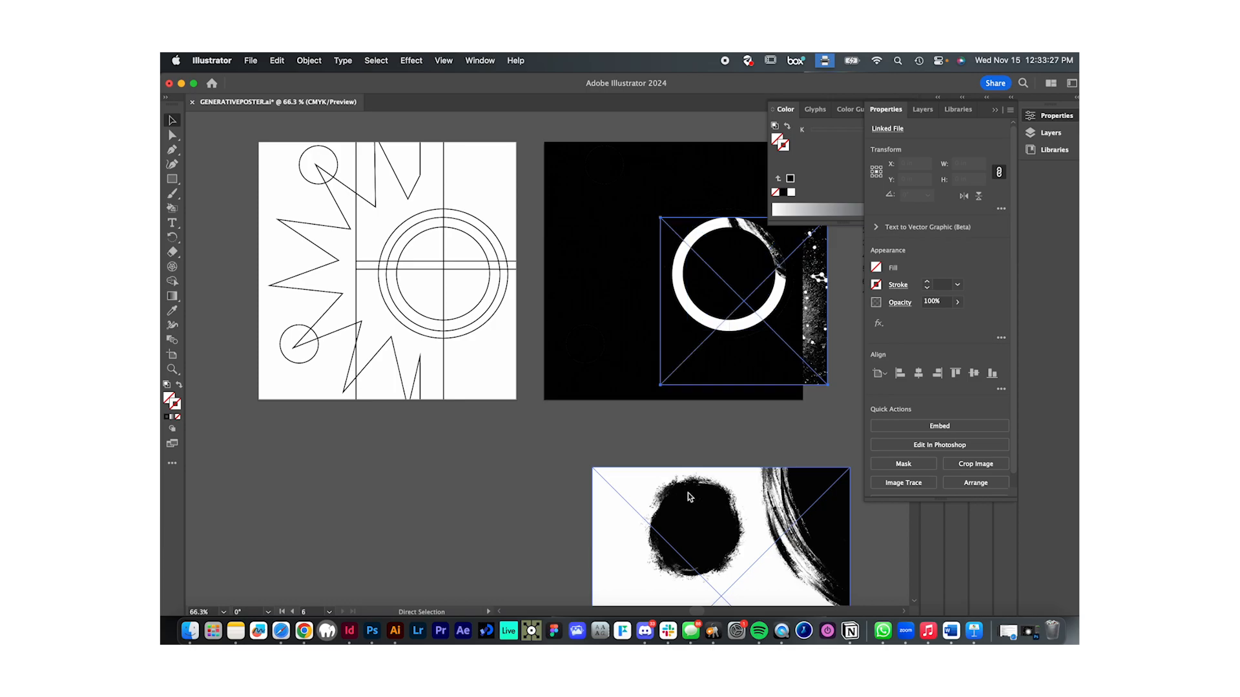
key("super+z")
key("super+z")
key("super+z")
key("super+z")
key("super+z")
key("super+z")
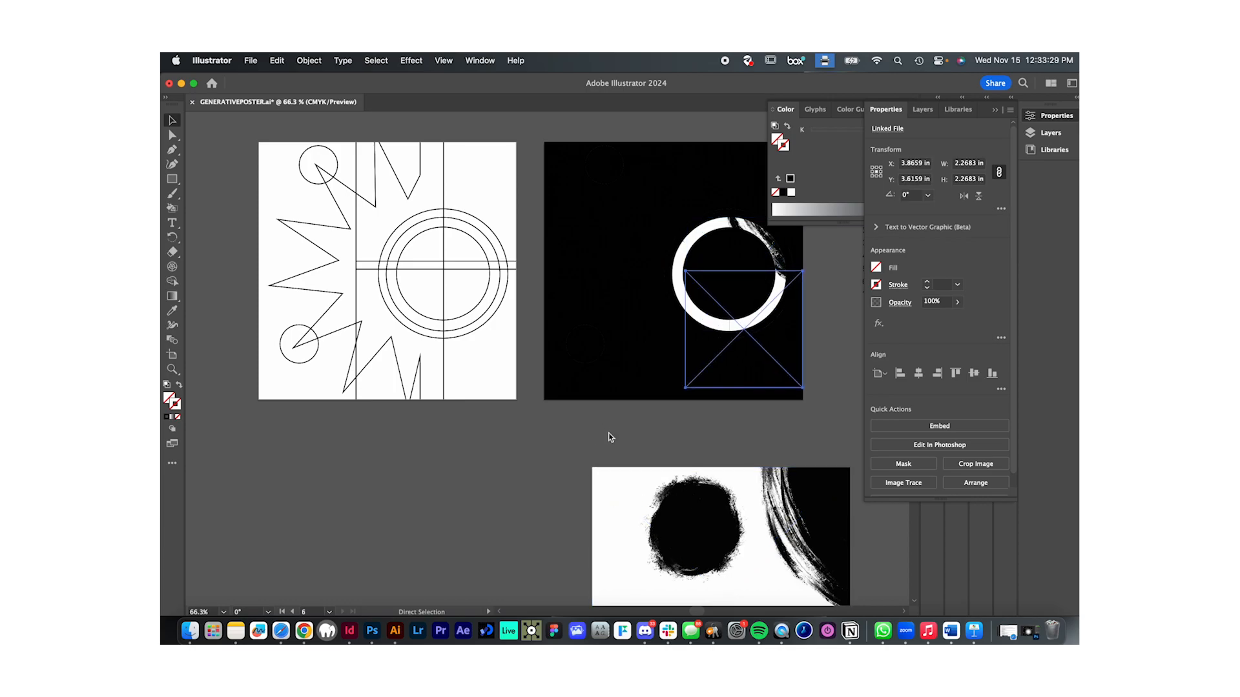
key("super+z")
key("super+z")
key("super+z")
key("super+z")
key("super+z")
key("super+z")
key("super+z")
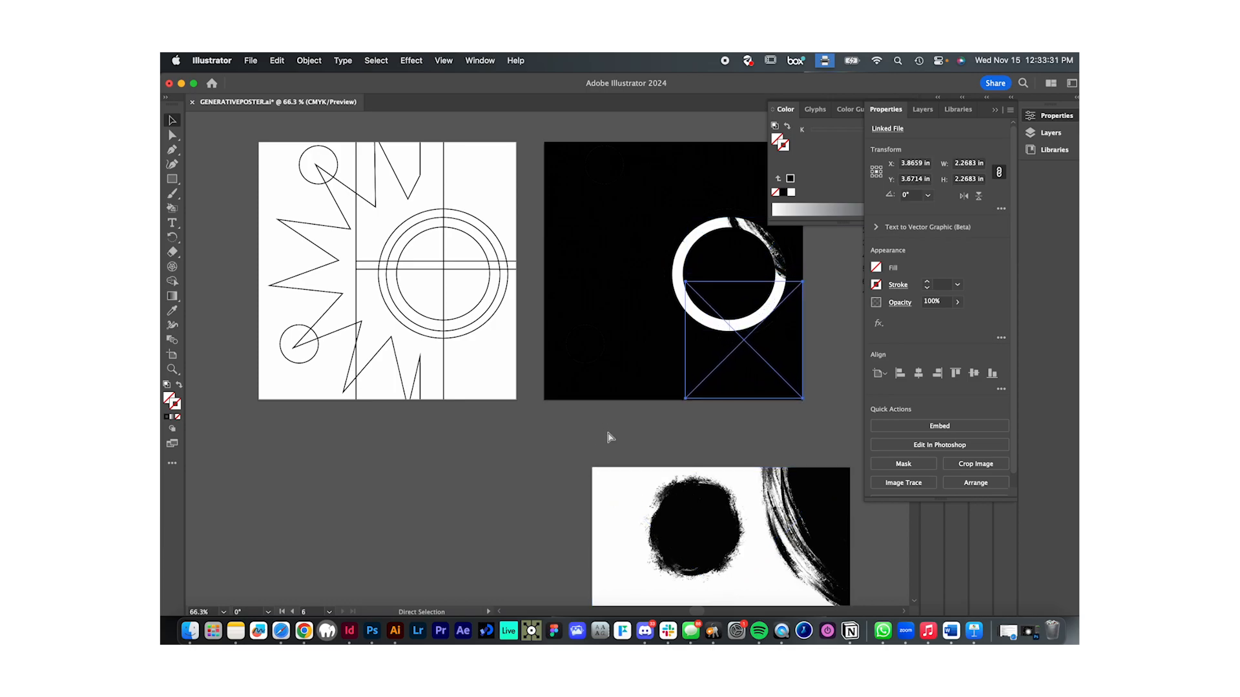
key("super+z")
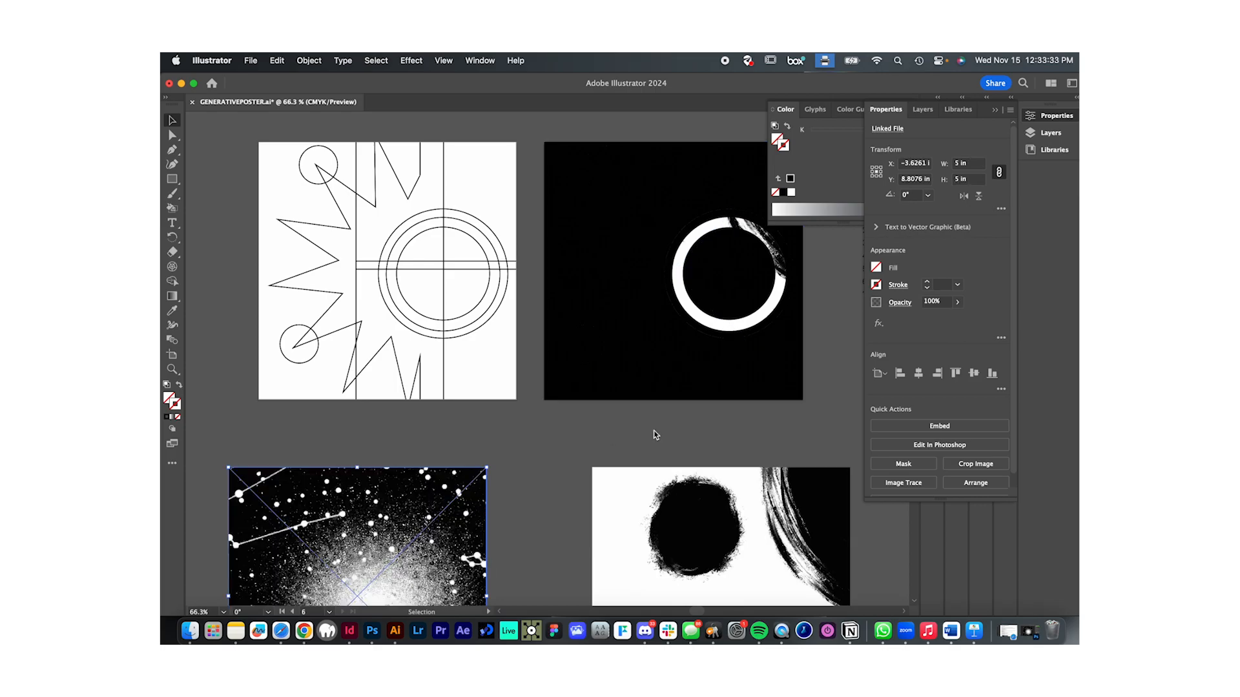
left_click(653, 431)
- Show the Letters layer and examine the letter codes marking the pieces of the Poster 1 linework
scroll(653, 432, "up", 10)
scroll(653, 432, "up", 10)
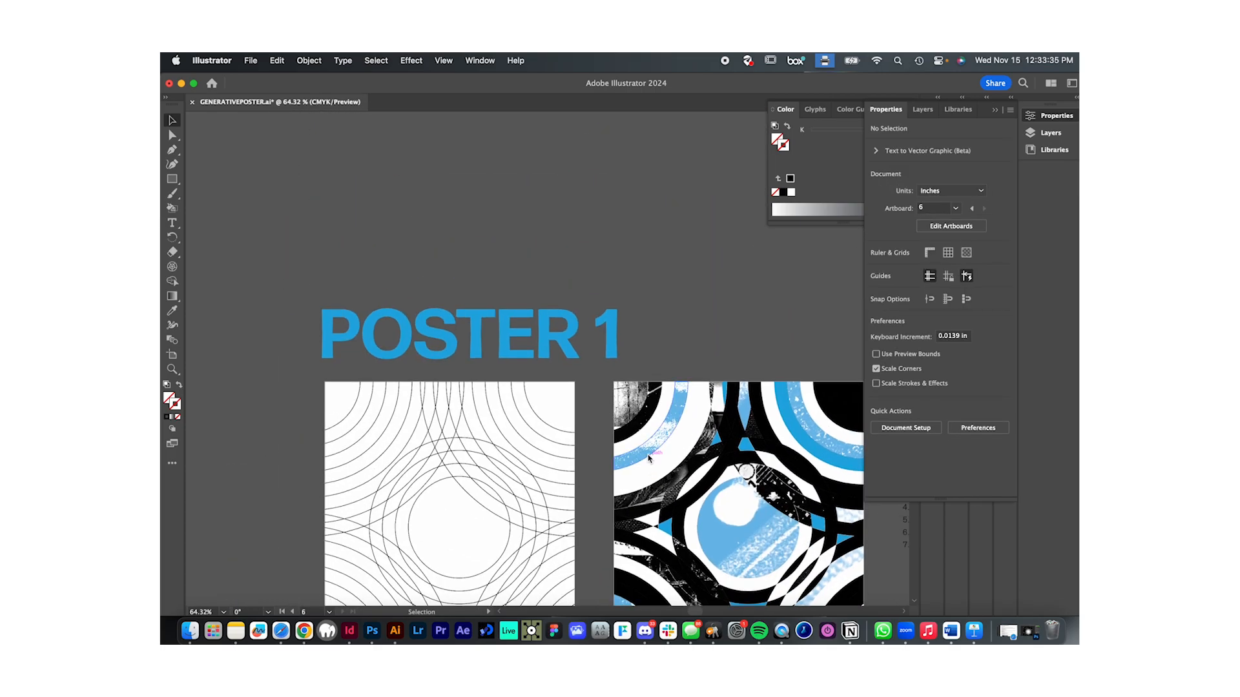
left_click(924, 110)
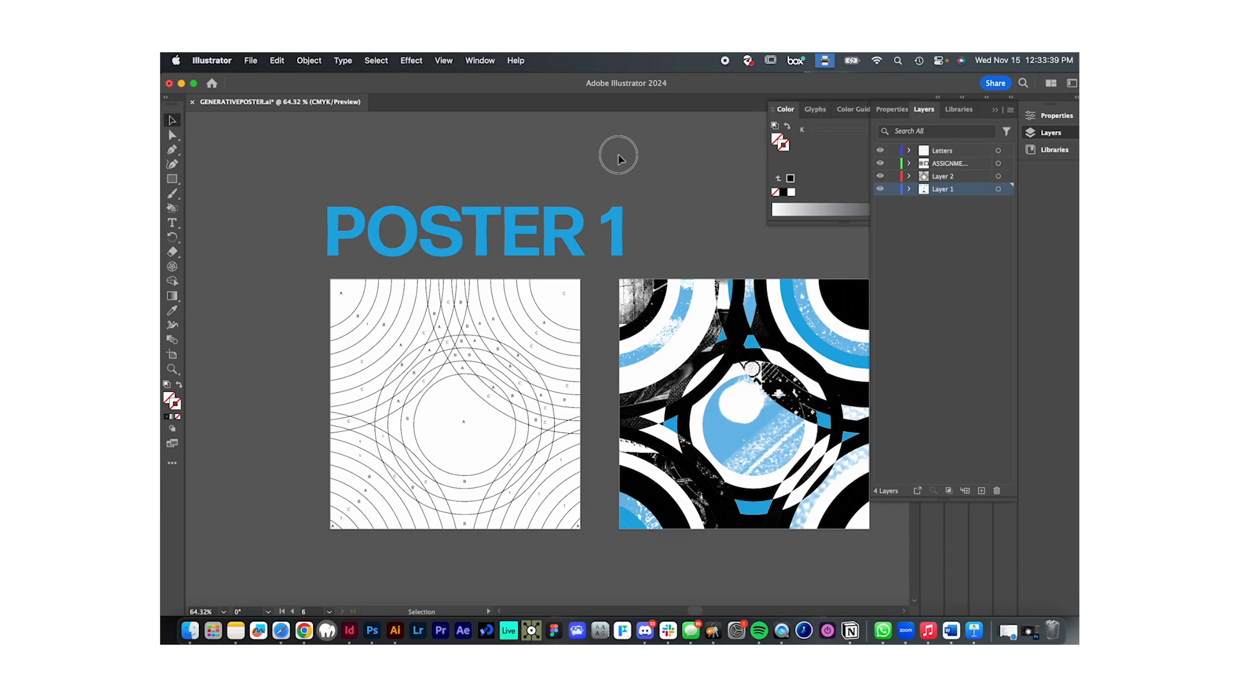
scroll(451, 429, "up", 5)
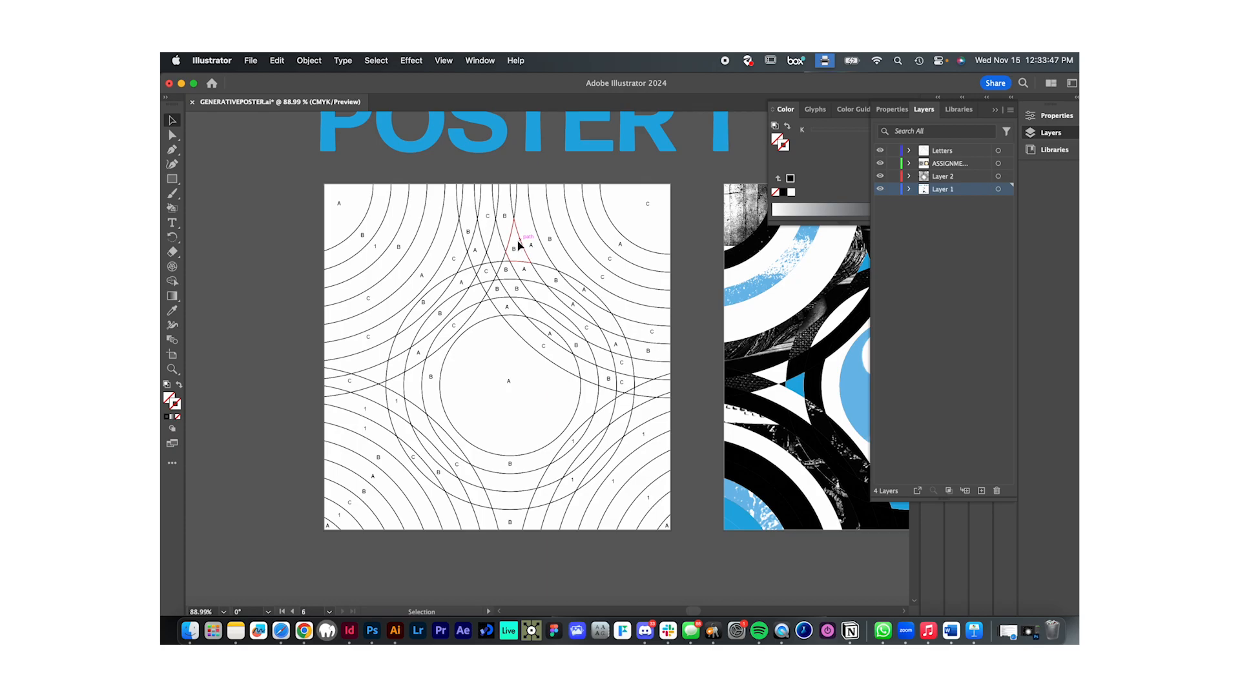
scroll(572, 387, "down", 1)
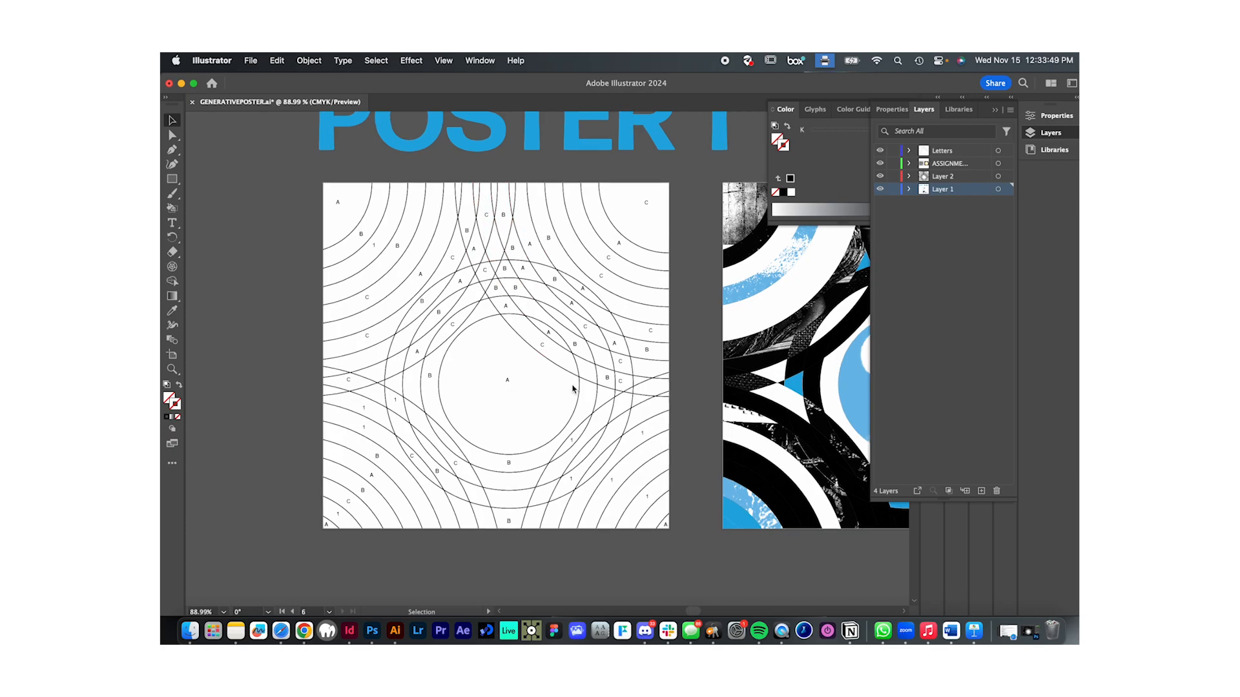
scroll(572, 387, "up", 2)
scroll(572, 387, "down", 1)
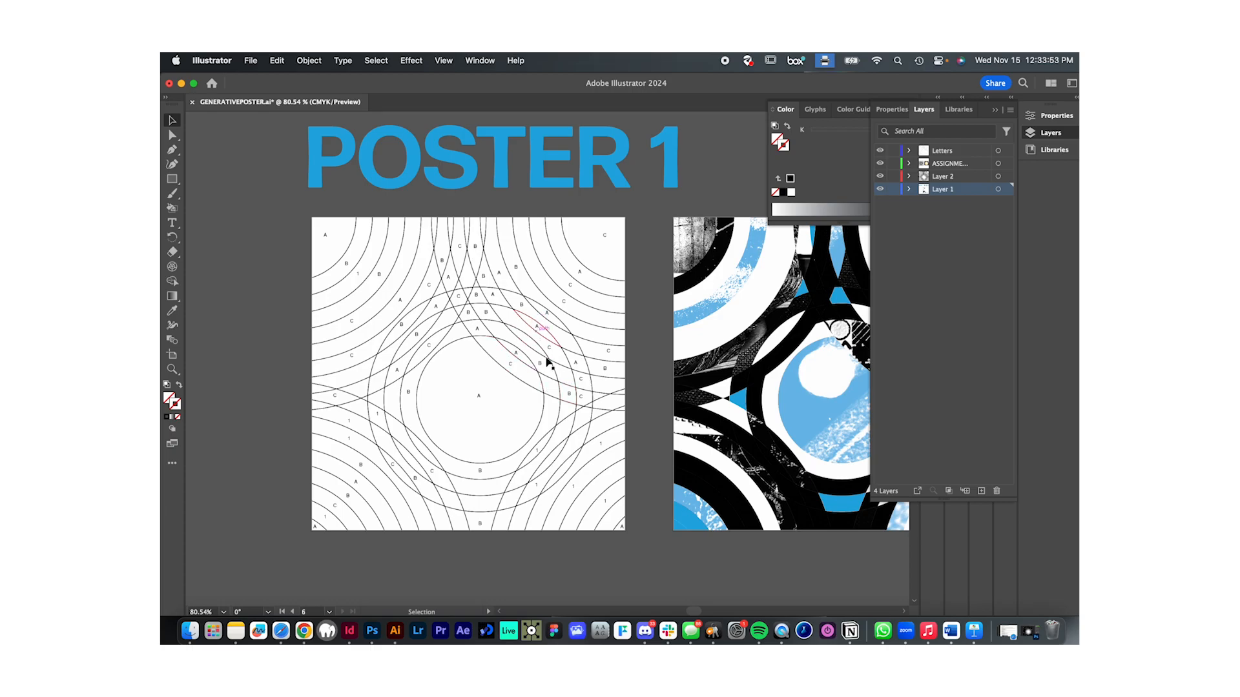
scroll(516, 378, "up", 2)
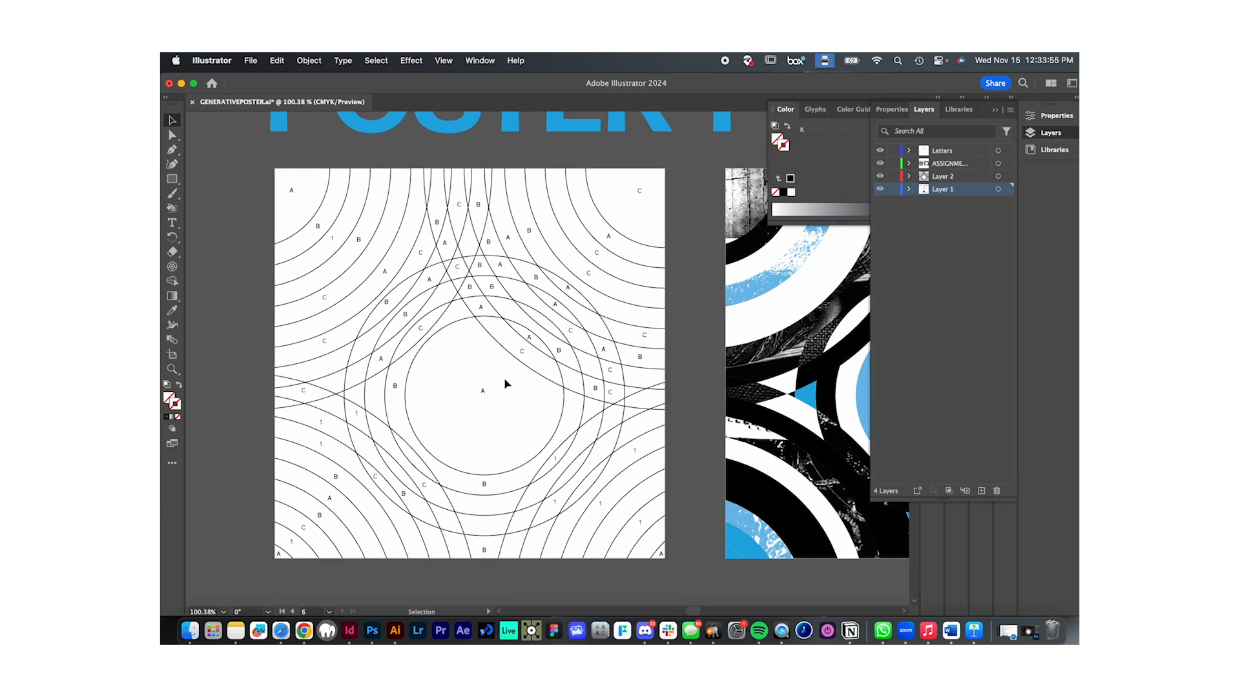
- Examine the letter-coded pieces of the Poster 1 linework, picking out its corner arc piece, and compare them with the finished artwork
scroll(526, 424, "down", 1)
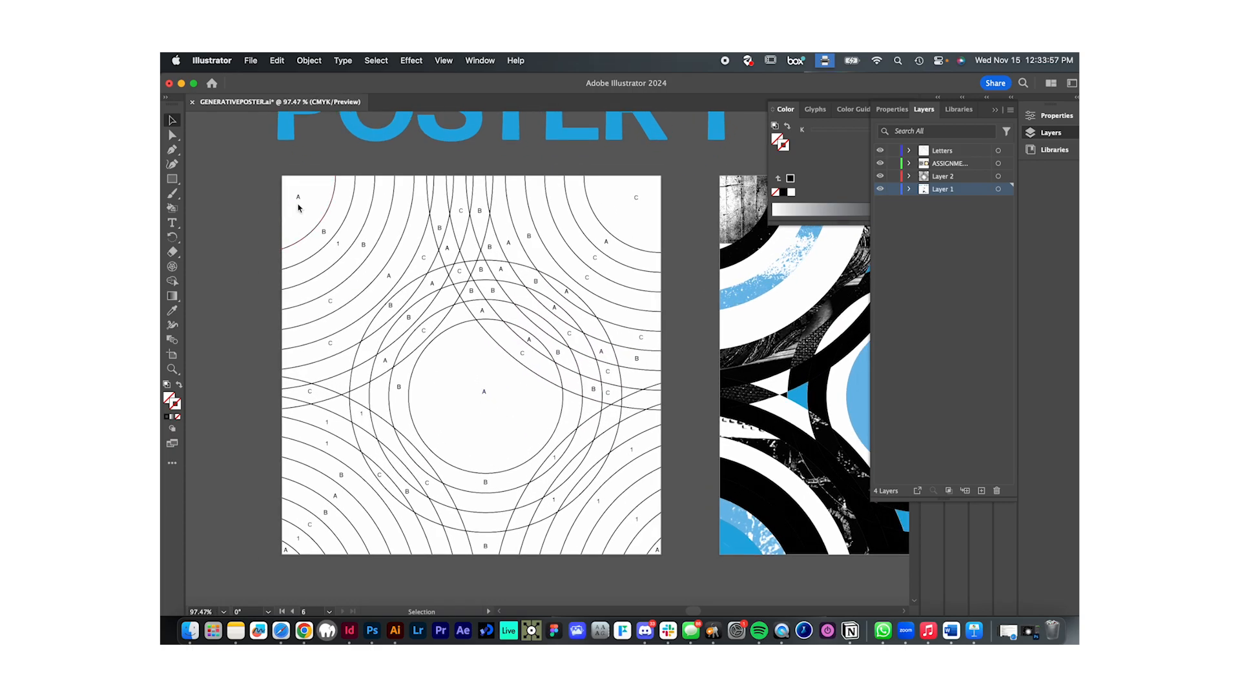
scroll(298, 207, "down", 3)
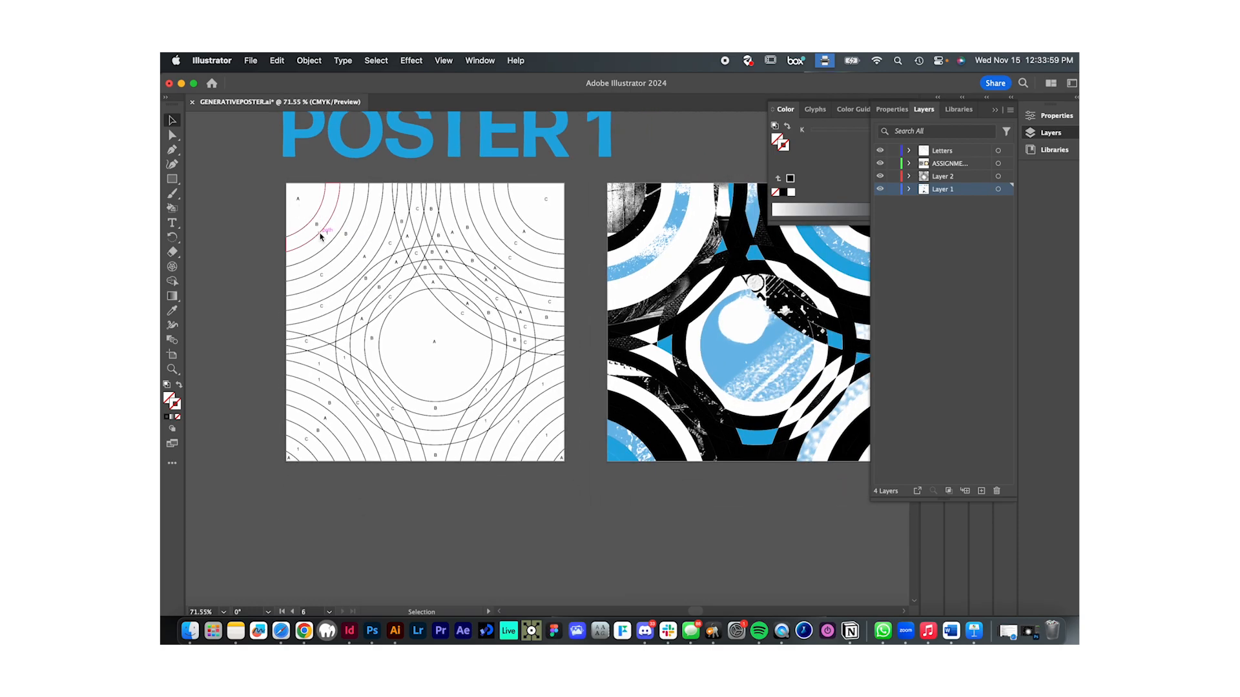
scroll(320, 237, "up", 2)
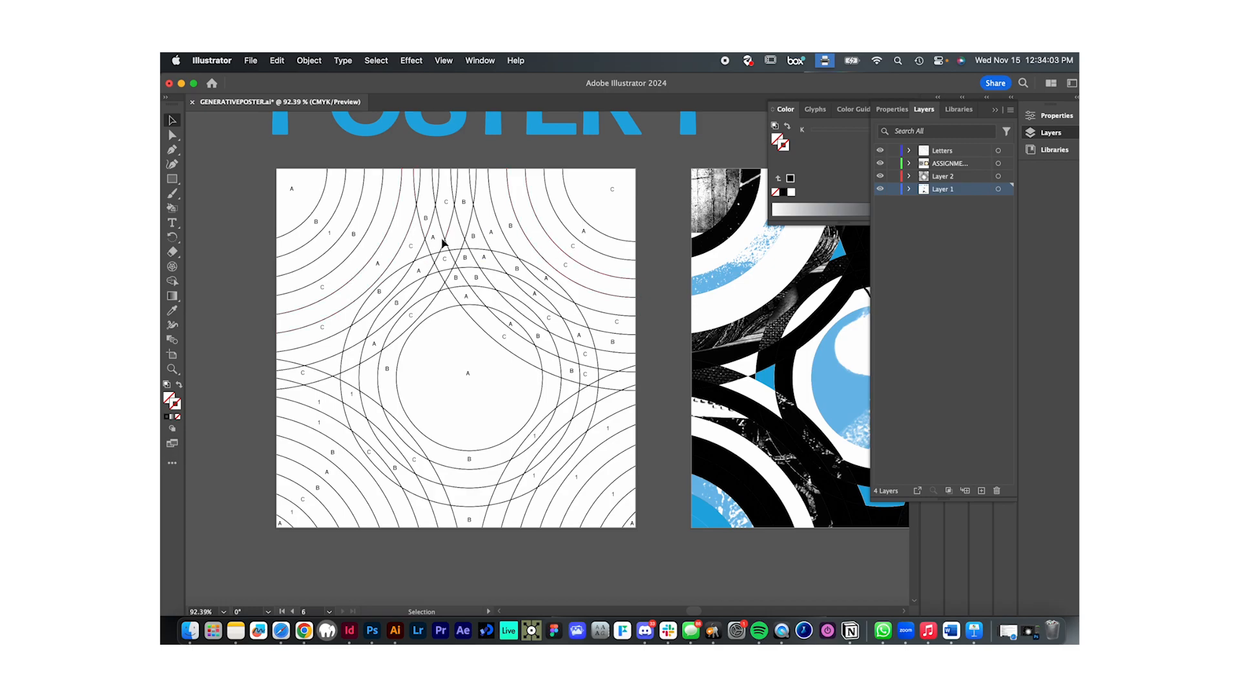
left_click(279, 187)
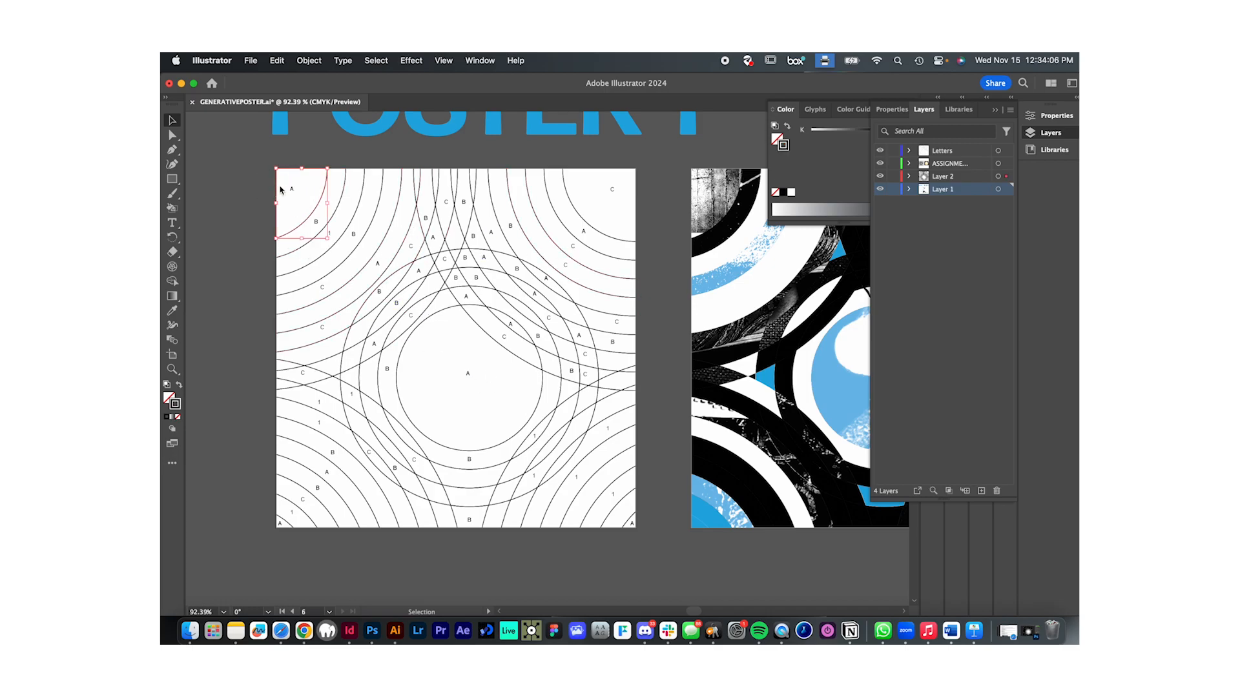
left_click(495, 239)
scroll(595, 401, "right", 2)
scroll(594, 401, "up", 1)
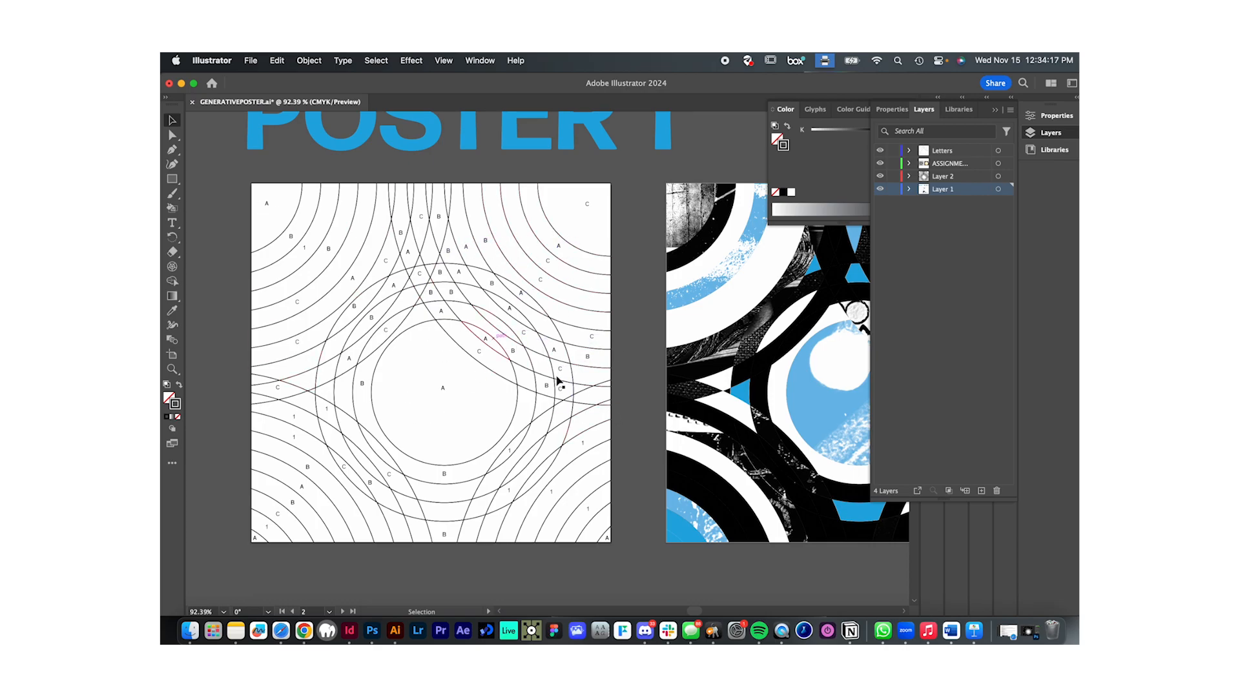
scroll(467, 395, "up", 2)
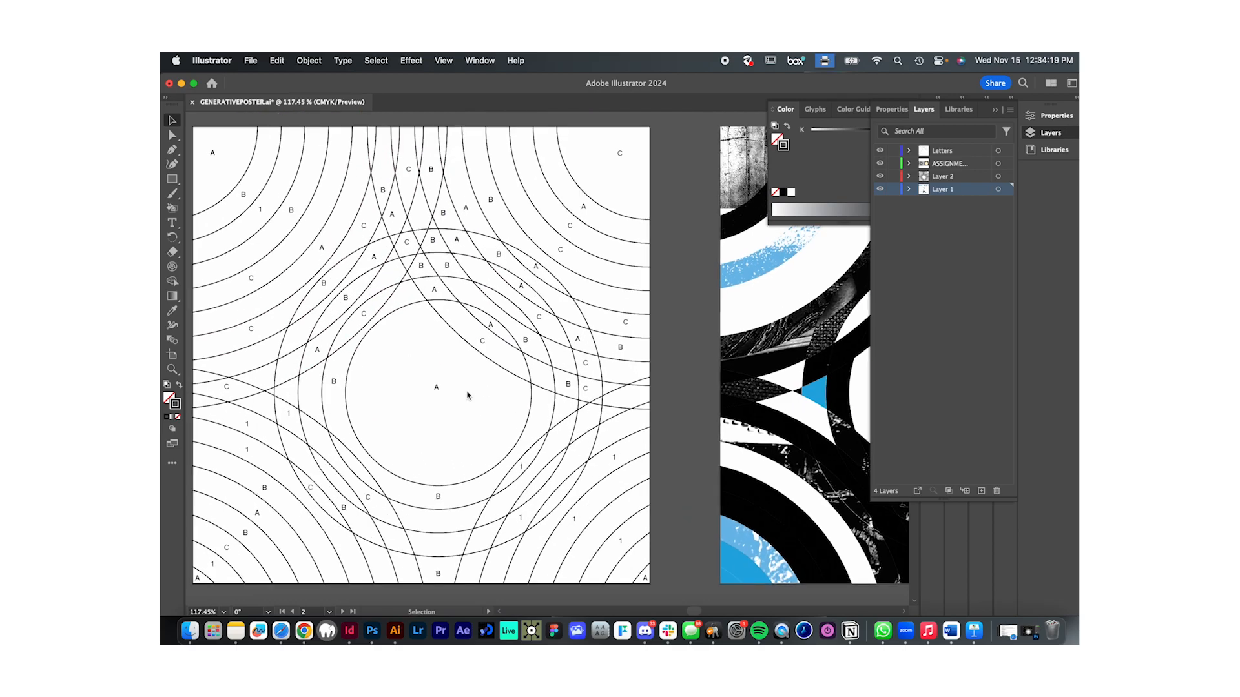
scroll(467, 395, "down", 3)
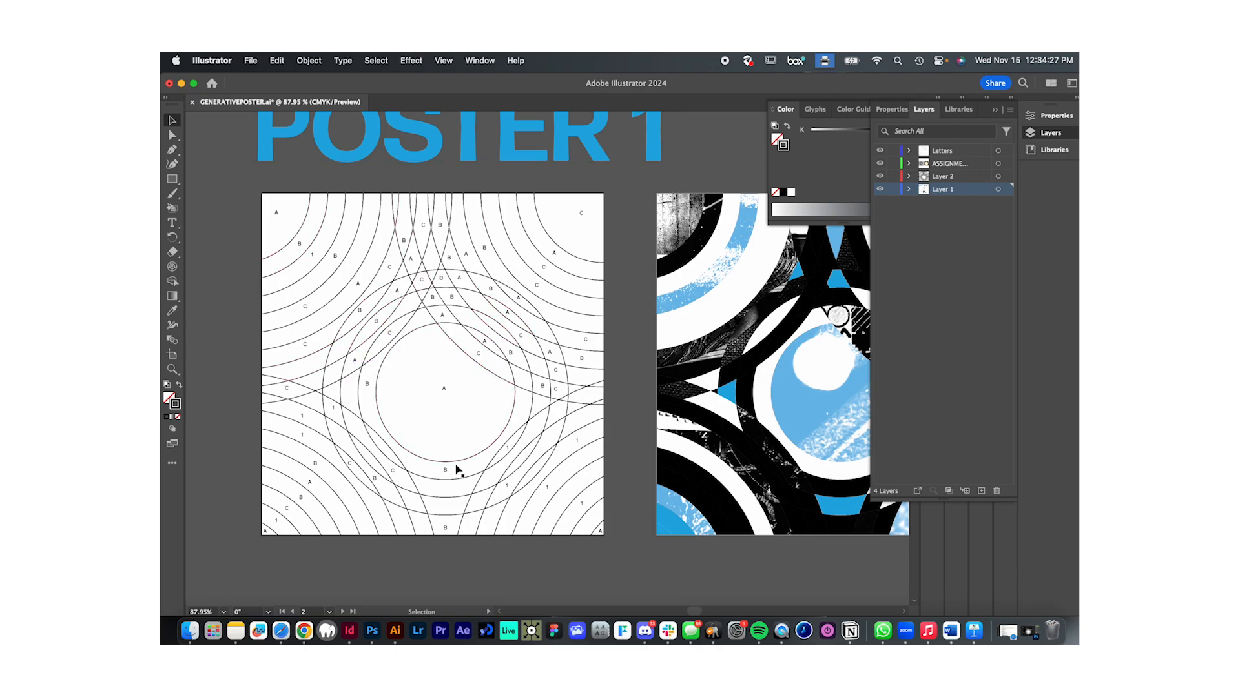
scroll(588, 409, "down", 1)
scroll(634, 293, "down", 10)
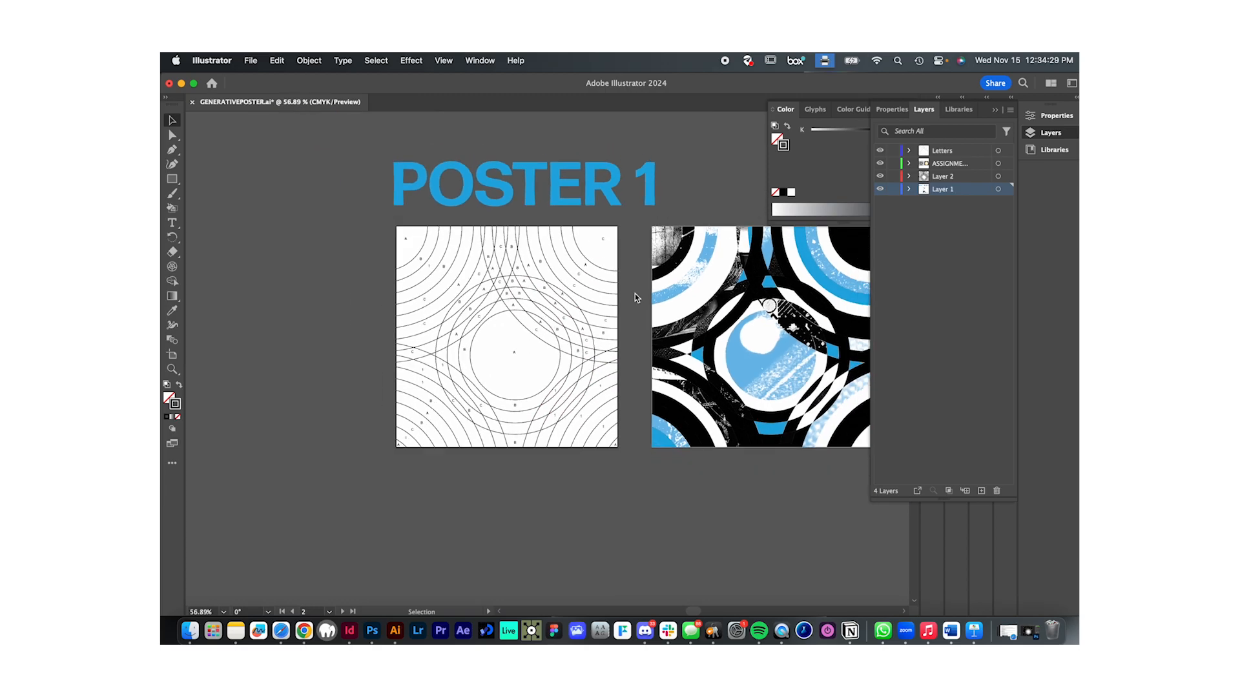
- Delete the four asset image copies beneath Poster 3
scroll(634, 293, "down", 3)
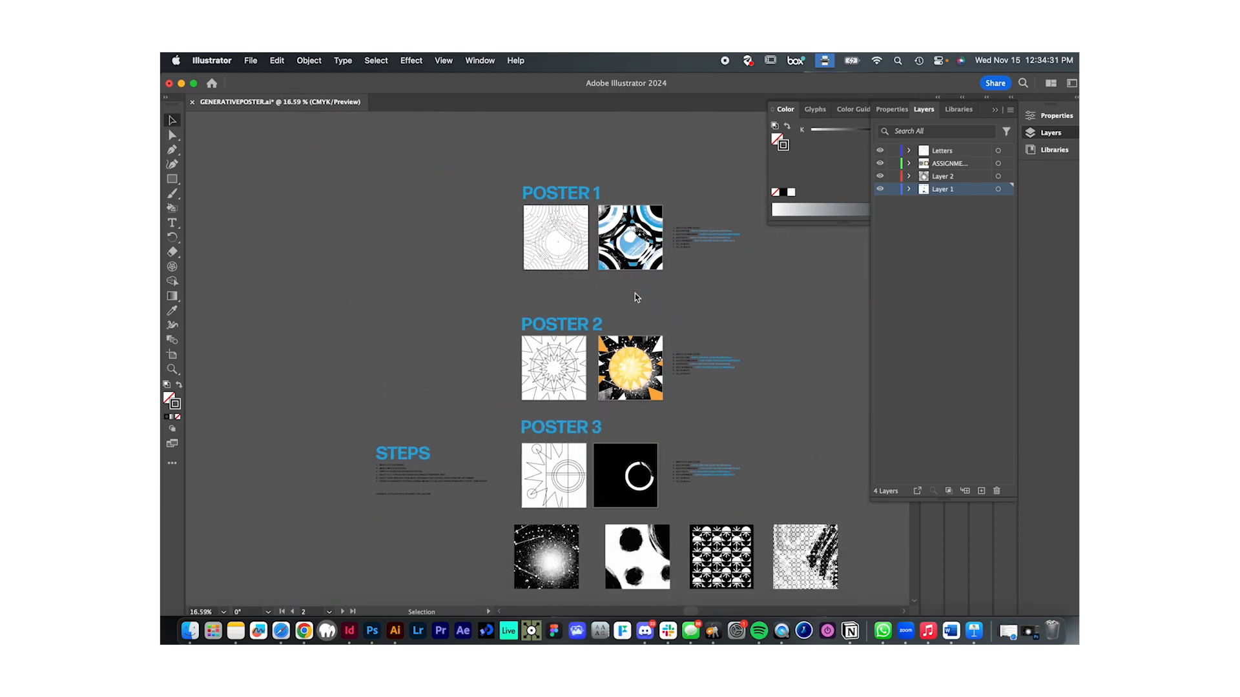
scroll(691, 501, "down", 4)
left_click_drag(826, 500, 515, 498)
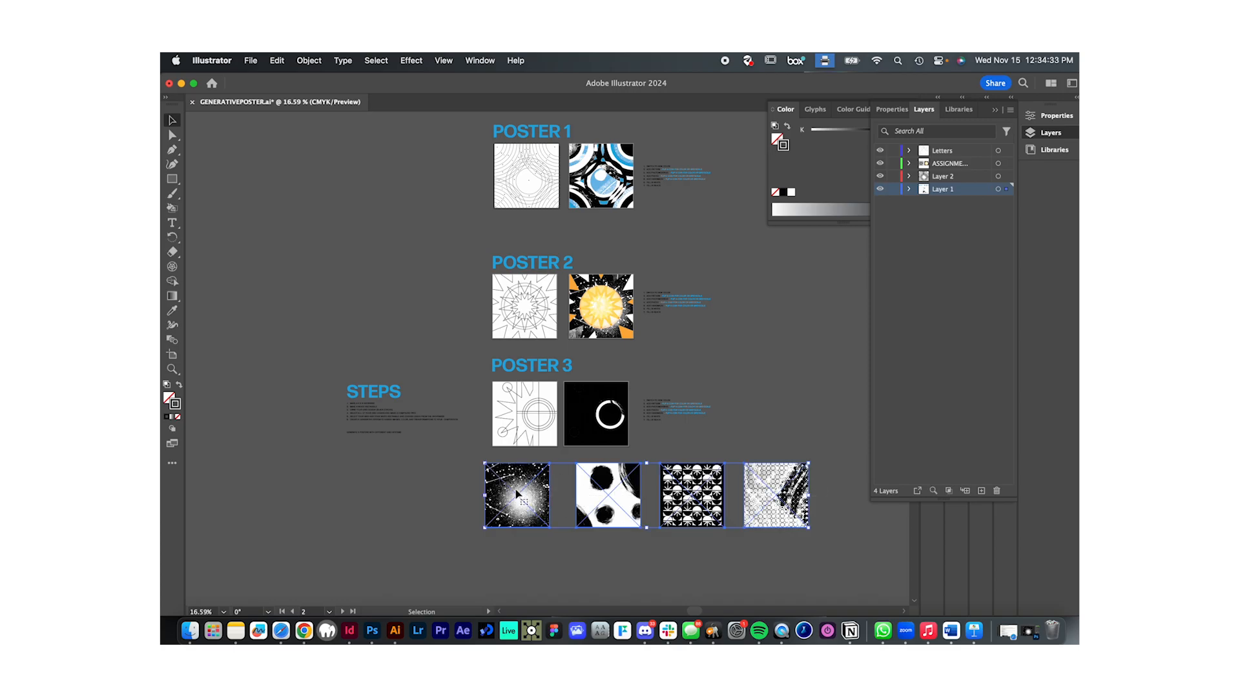
key("Delete")
- Move the STEPS text block up beside Poster 1 and deselect it
scroll(510, 547, "up", 2)
left_click_drag(415, 452, 420, 215)
left_click(447, 304)
- Review the three posters and the camera, hand-painted, pattern and photomontage source assets
scroll(593, 319, "up", 3)
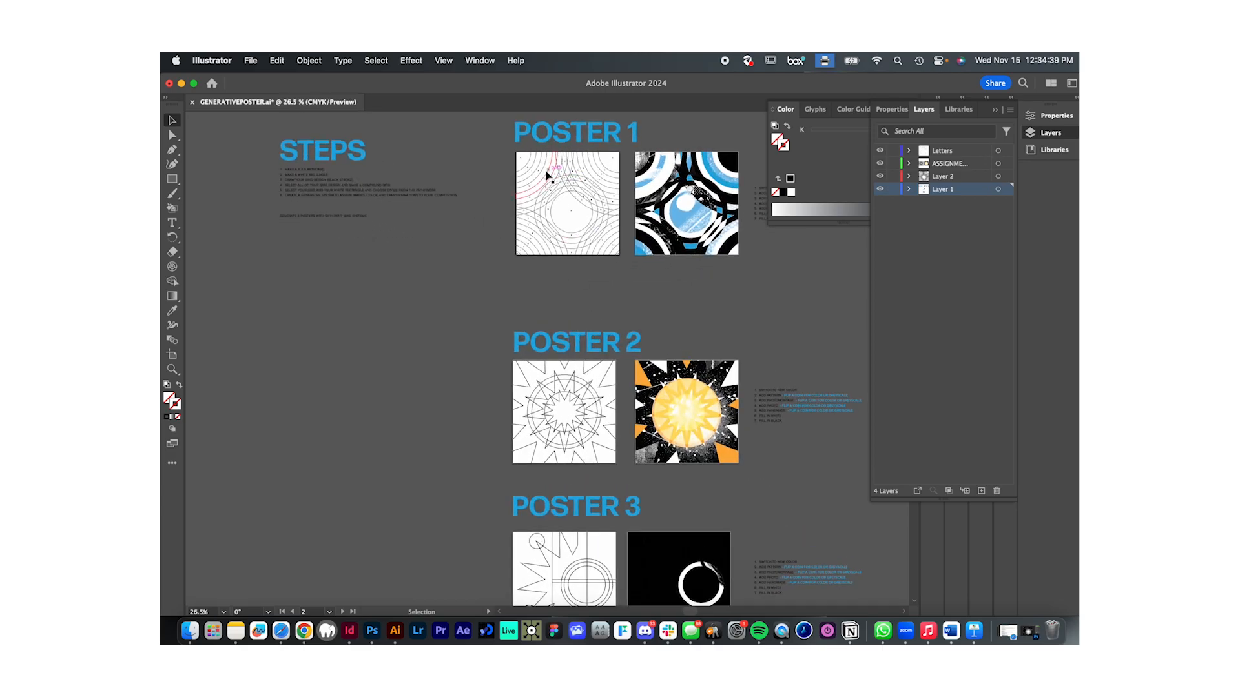
scroll(600, 287, "down", 2)
scroll(635, 157, "up", 3)
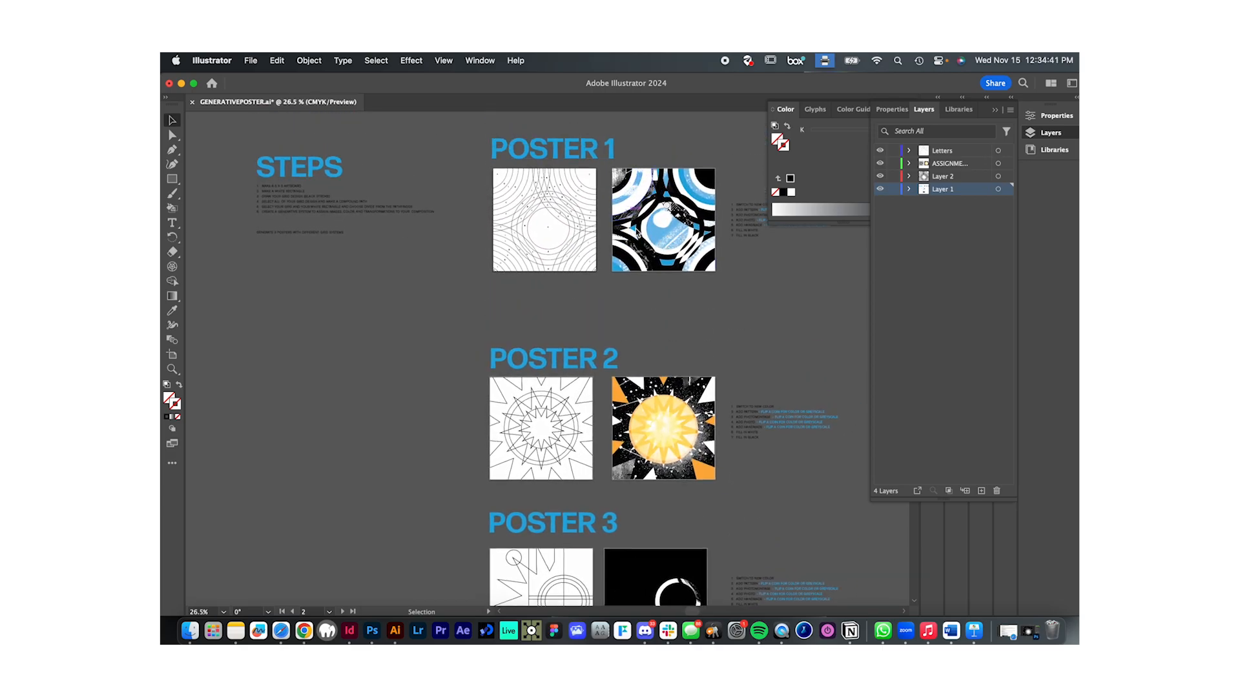
scroll(686, 278, "down", 2)
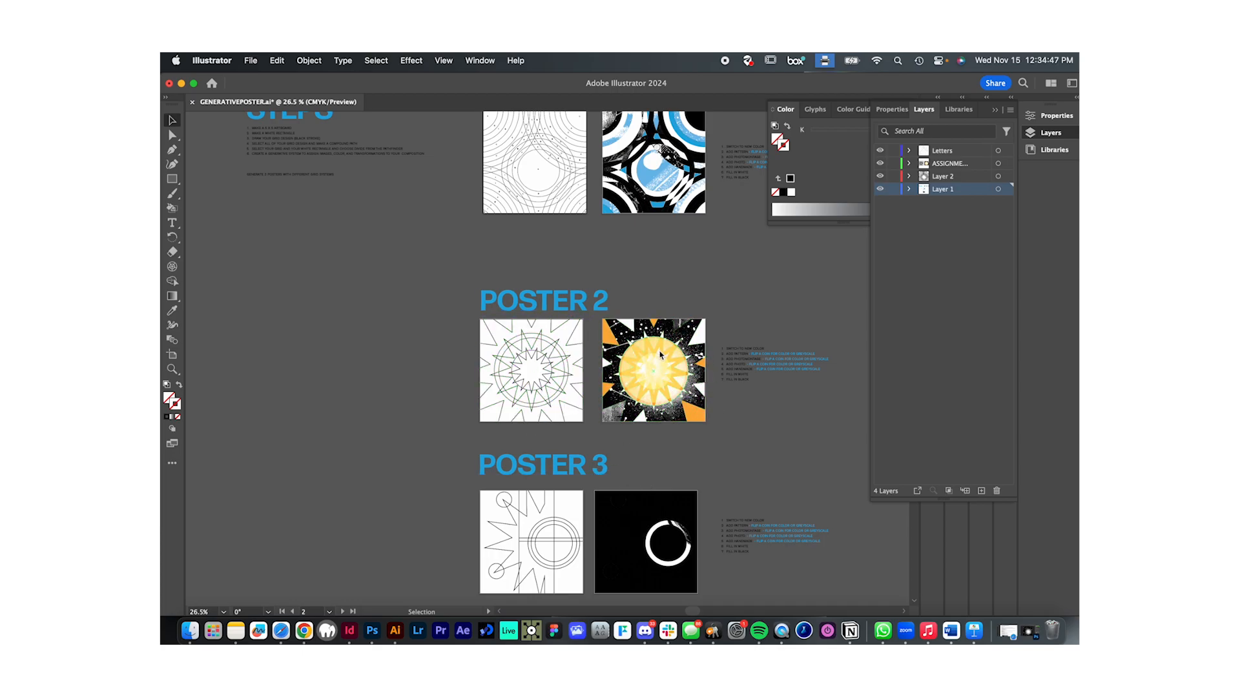
scroll(674, 392, "down", 1)
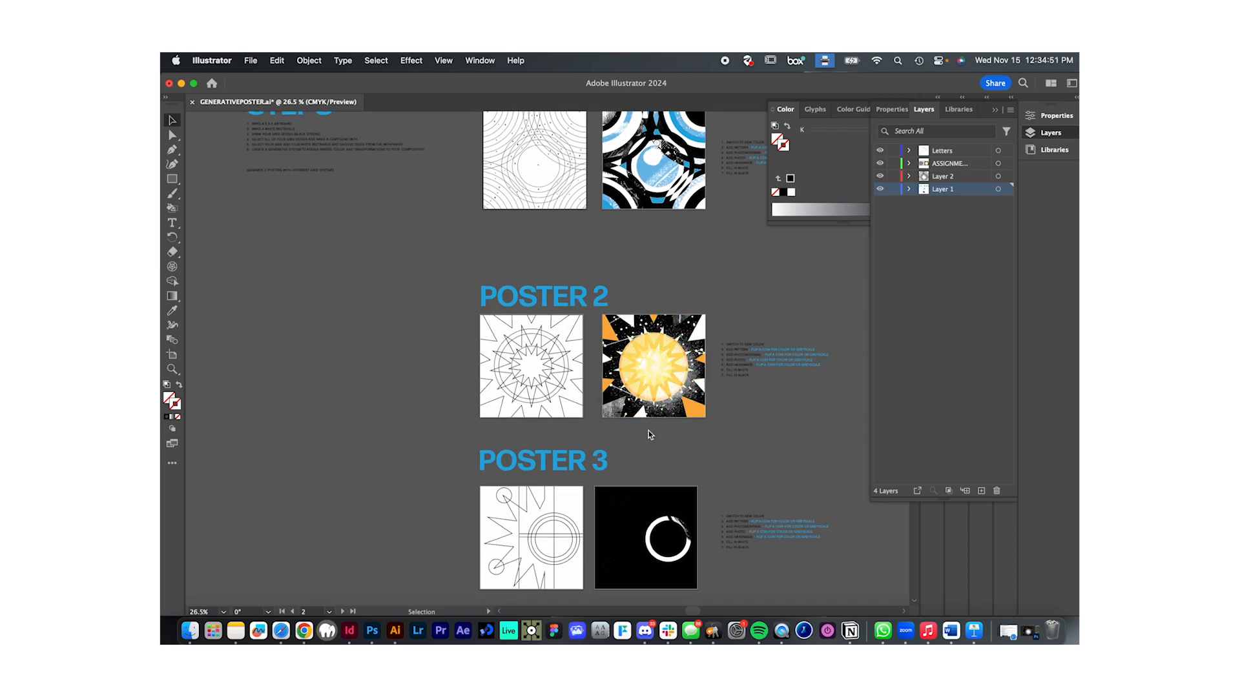
scroll(454, 381, "up", 10)
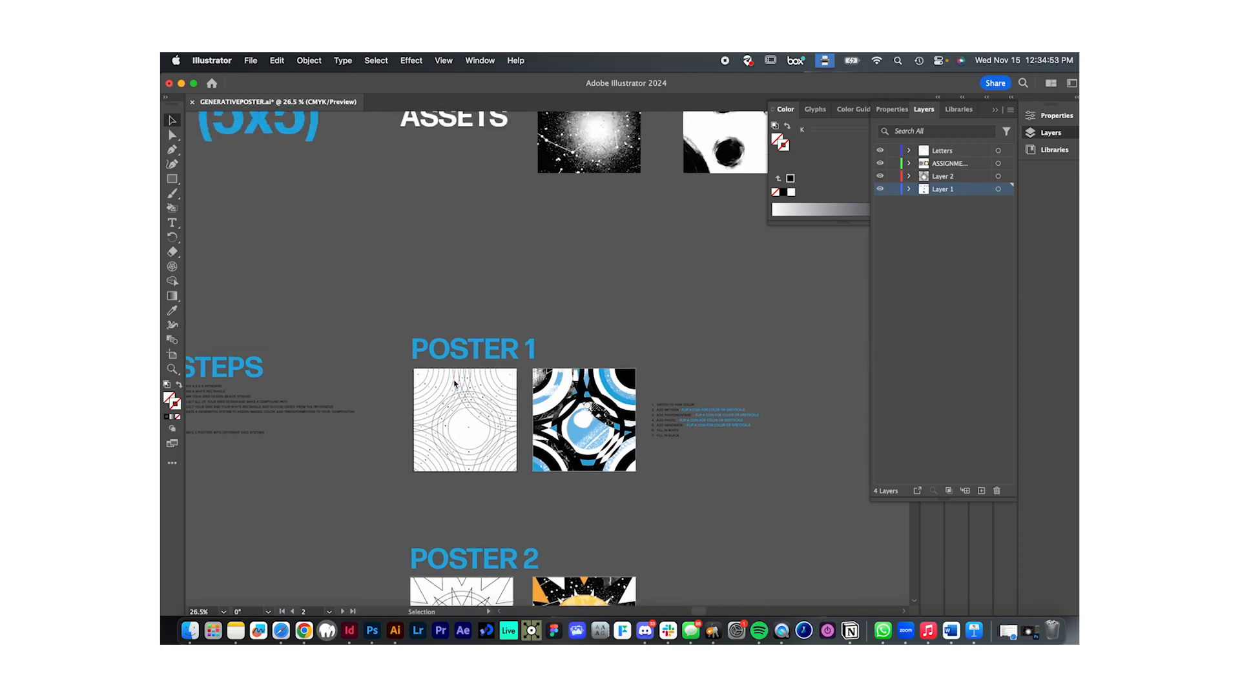
scroll(454, 384, "up", 2)
scroll(454, 384, "right", 3)
scroll(455, 384, "down", 2)
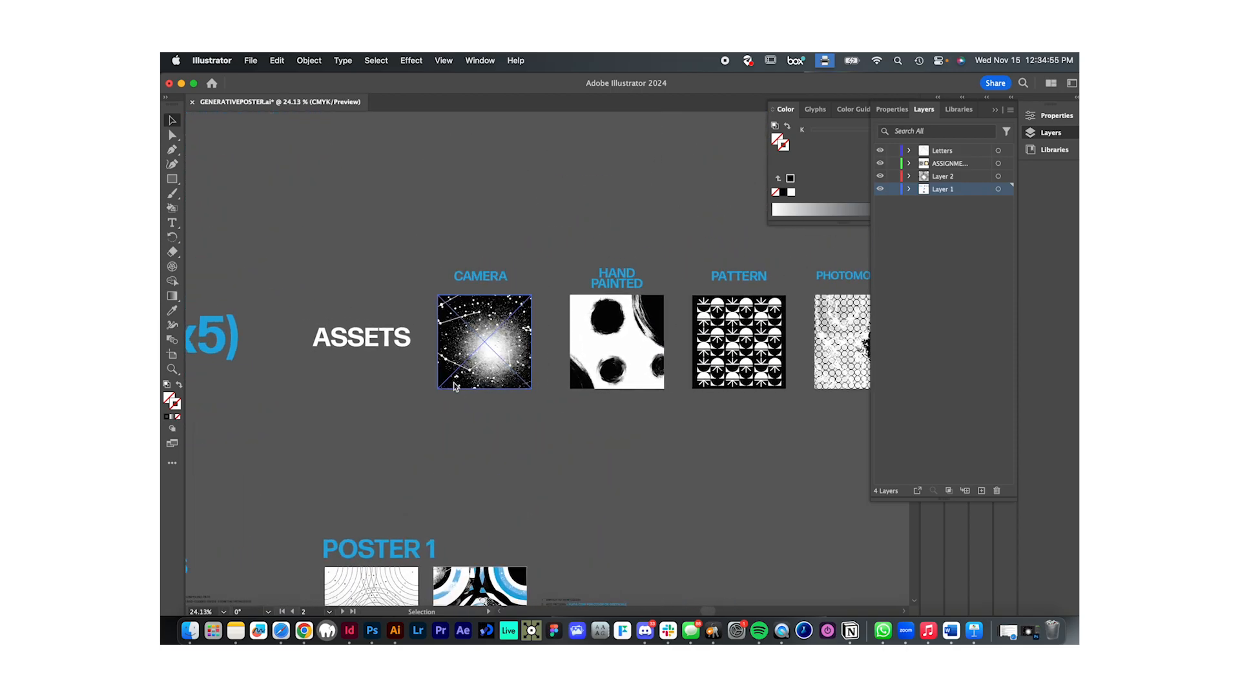
scroll(504, 422, "down", 3)
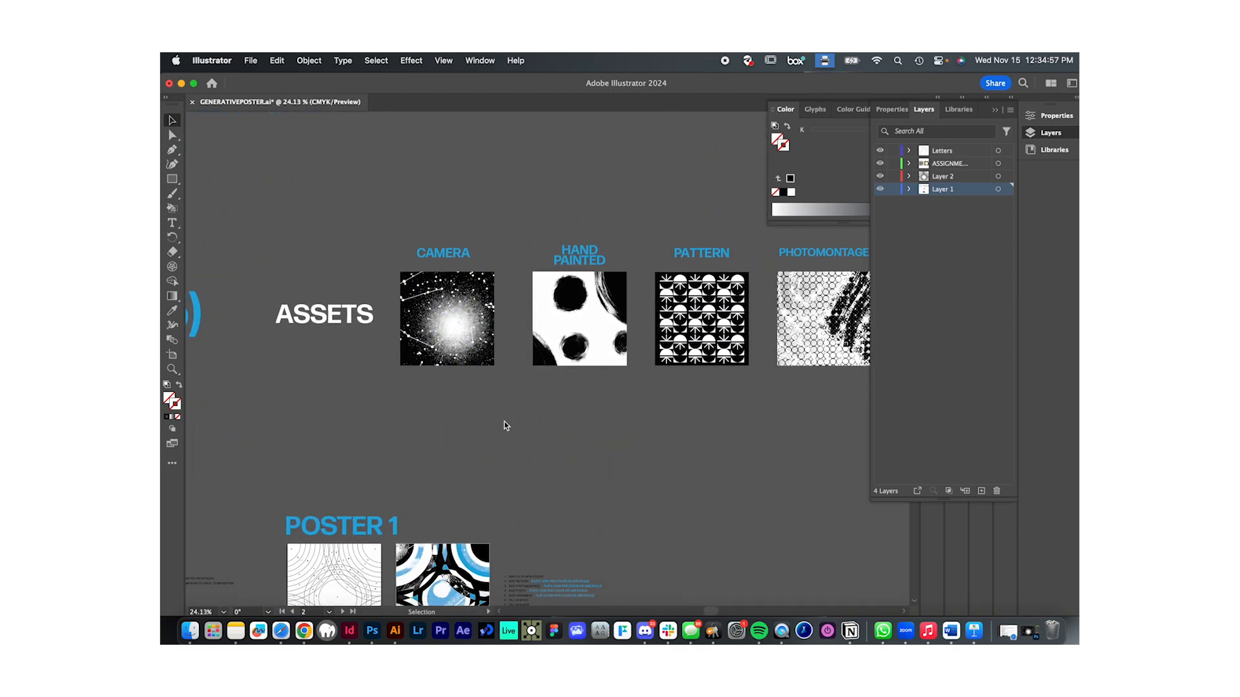
scroll(505, 422, "left", 2)
scroll(509, 269, "right", 3)
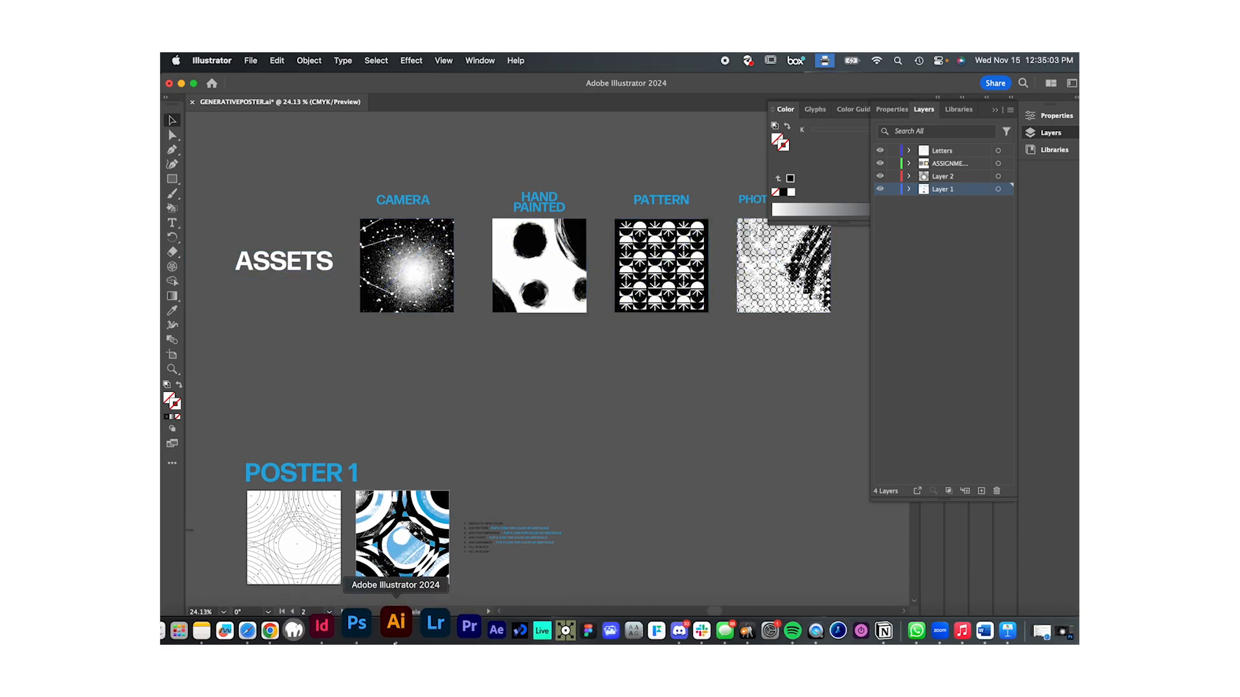
- Switch to Photoshop and try a Ripple distortion with an amount of -377% on the starry smart object
left_click(368, 621)
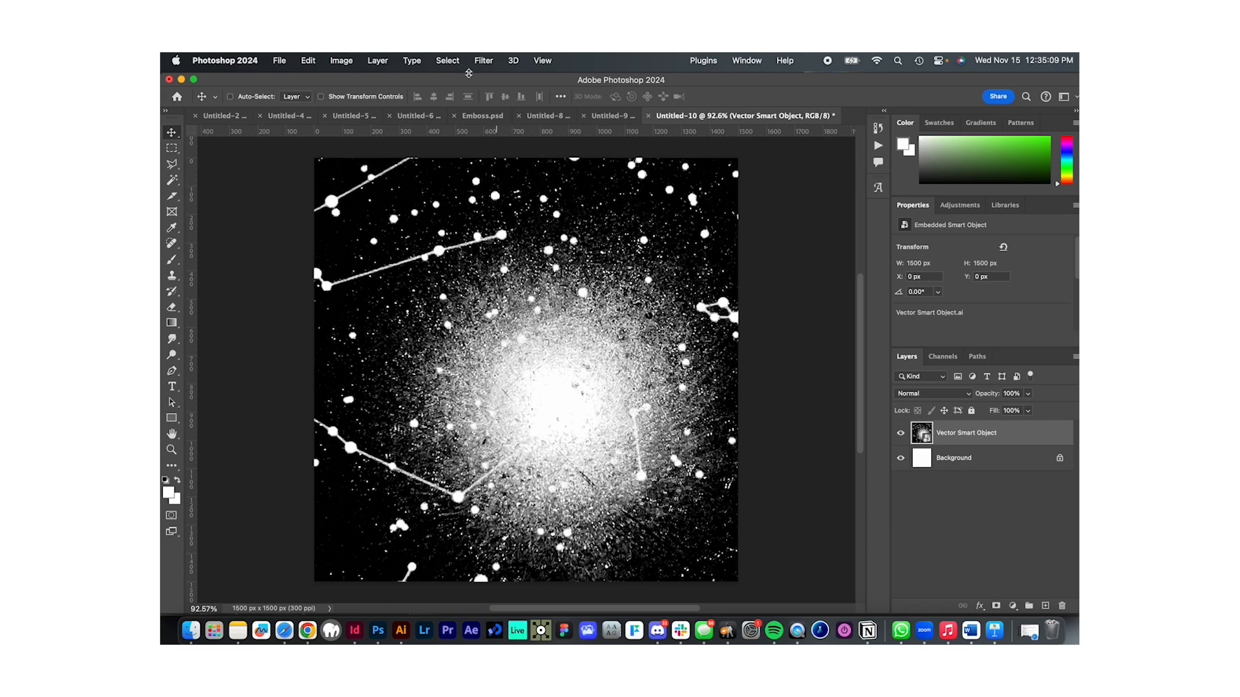
left_click(484, 60)
mouse_move(549, 244)
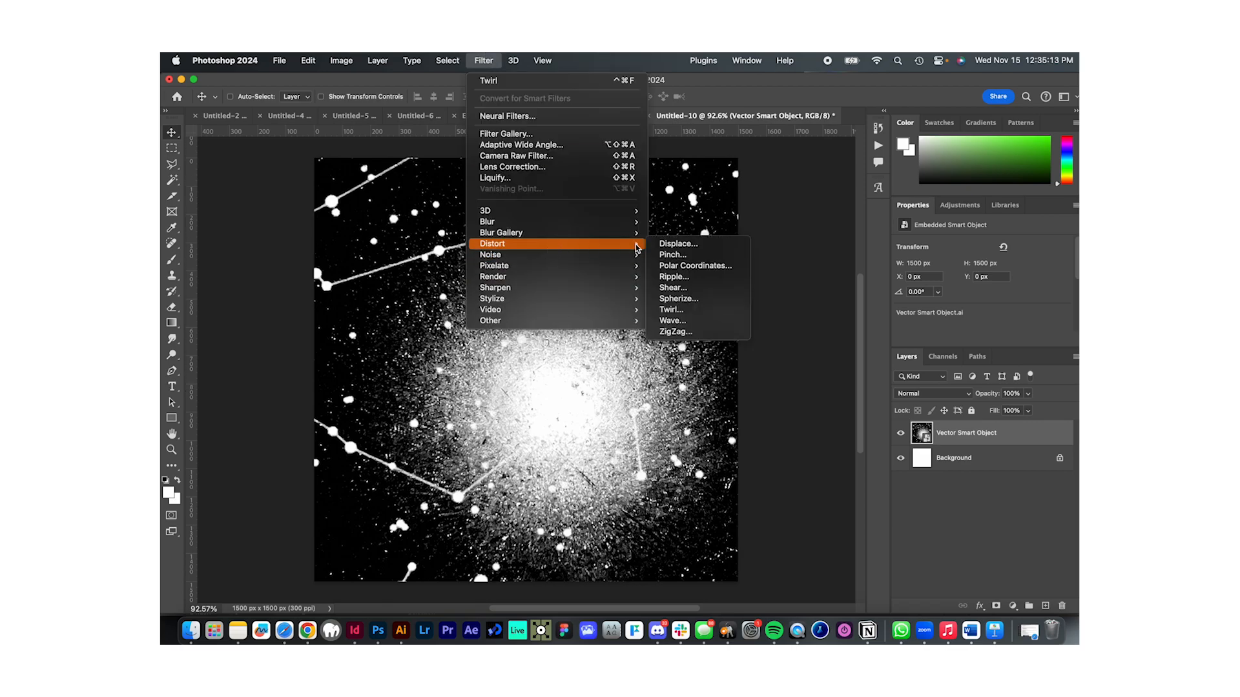
left_click(704, 278)
mouse_move(573, 383)
left_mouse_down()
mouse_move(519, 382)
mouse_move(612, 383)
mouse_move(517, 384)
mouse_move(559, 384)
left_mouse_up()
left_click(511, 355)
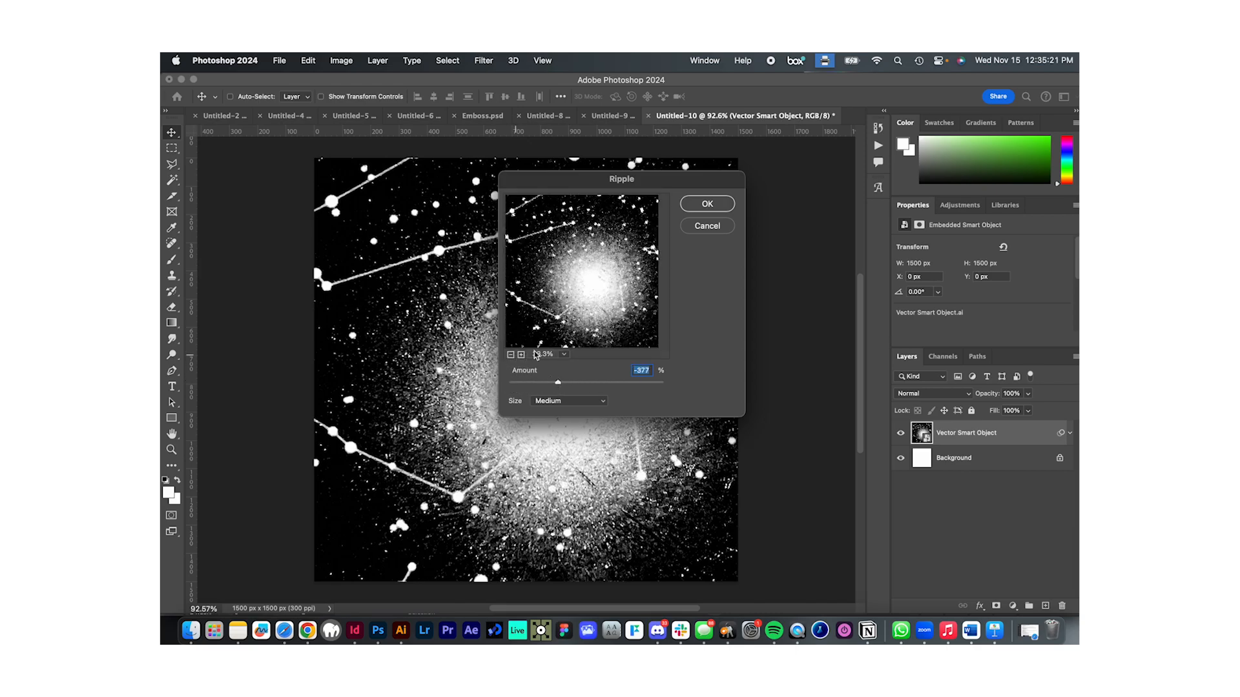
left_click(707, 226)
- Apply a Twirl distortion with an angle of -524° to the starry smart object
left_click(483, 60)
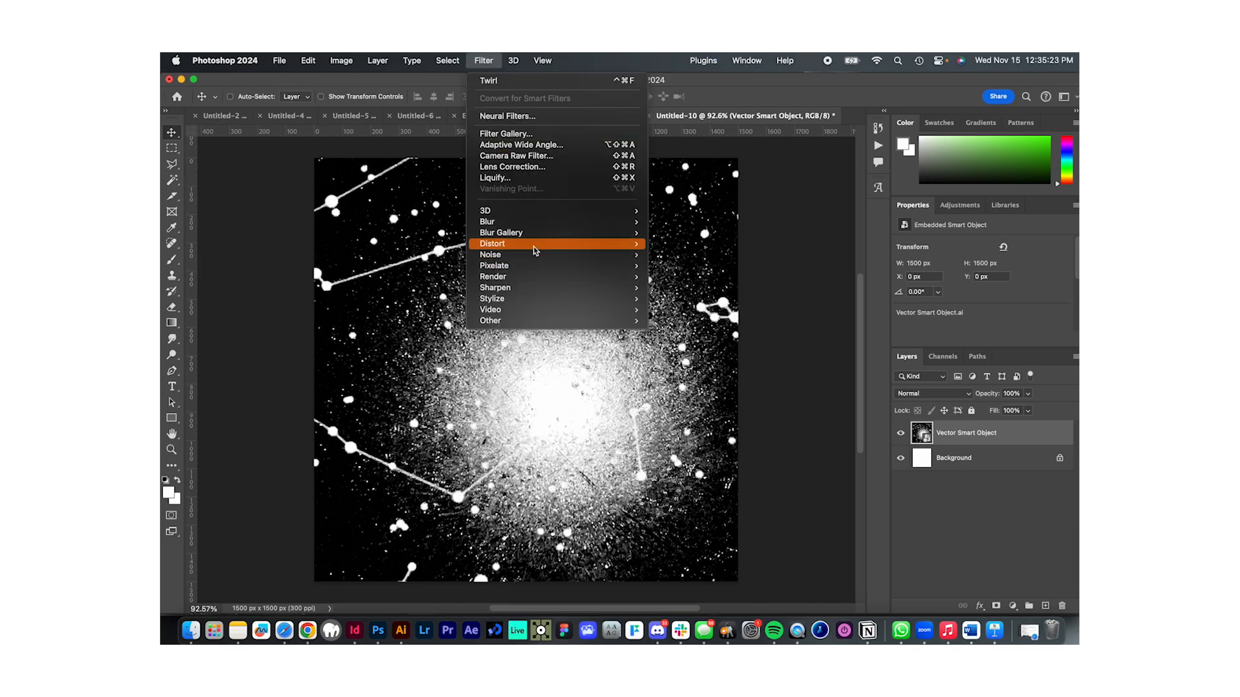
mouse_move(533, 247)
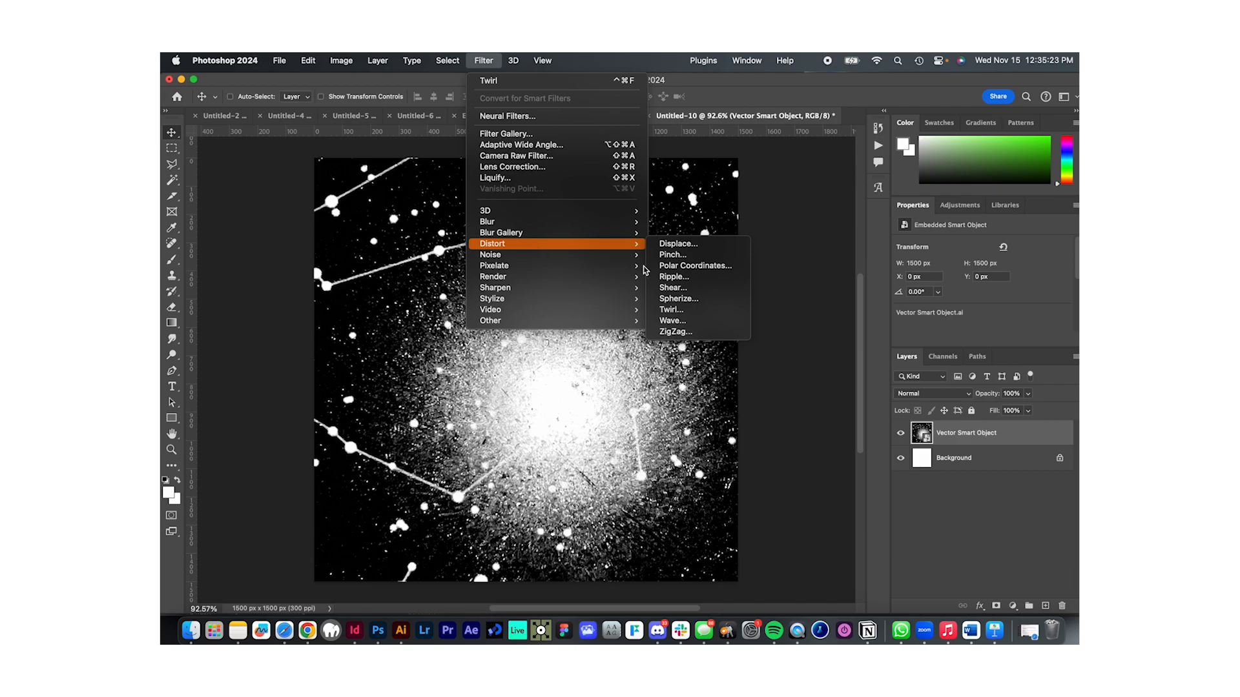
left_click(692, 311)
left_click_drag(782, 395, 749, 394)
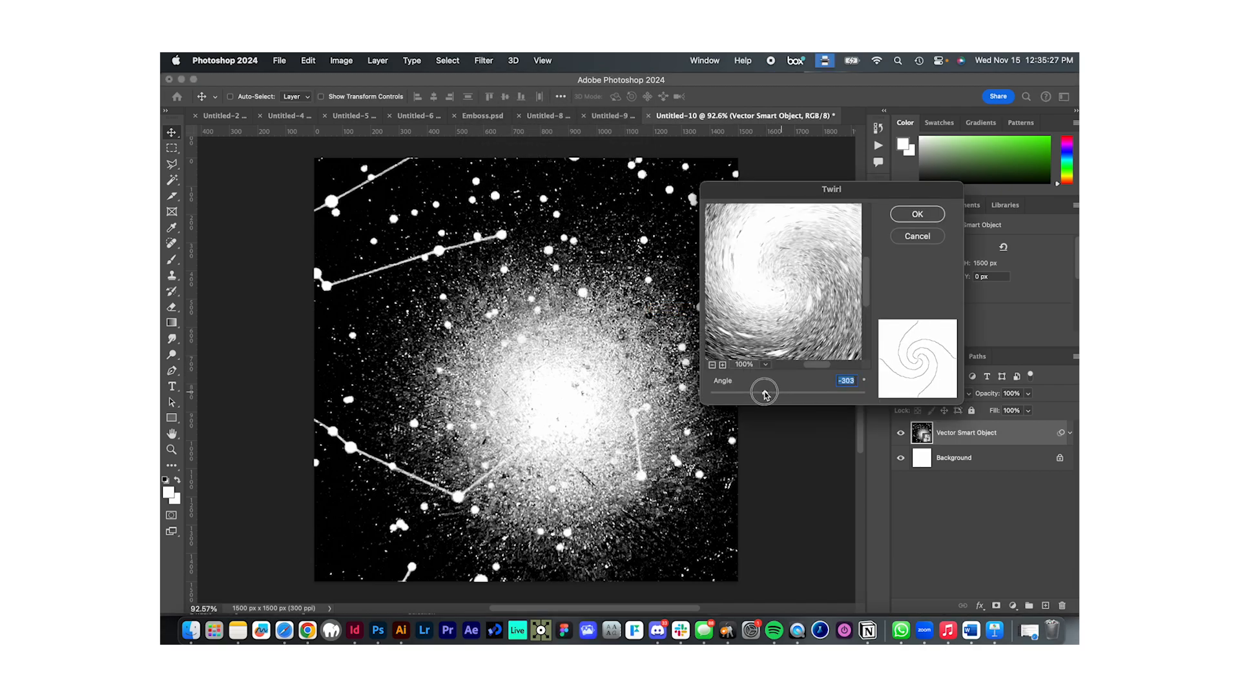
left_click(916, 215)
scroll(701, 415, "down", 3)
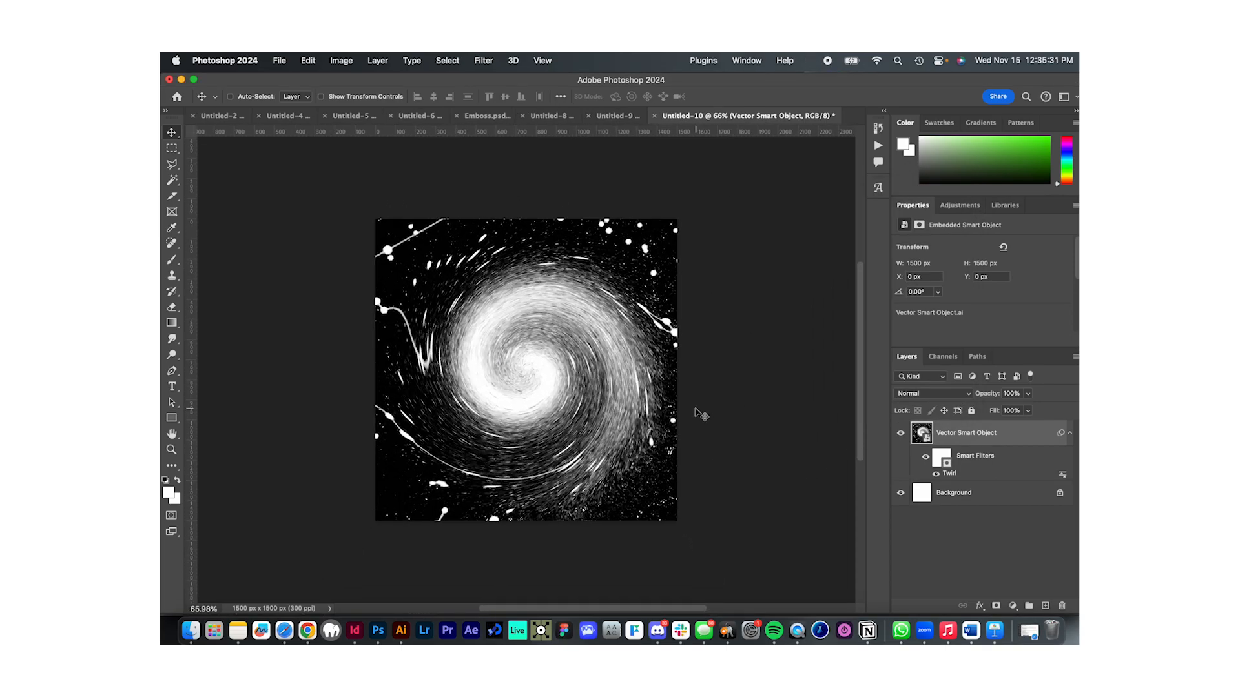
scroll(701, 415, "up", 2)
- Switch to Illustrator and look at the original camera asset for comparison with the twirled image
key("ctrl+Up")
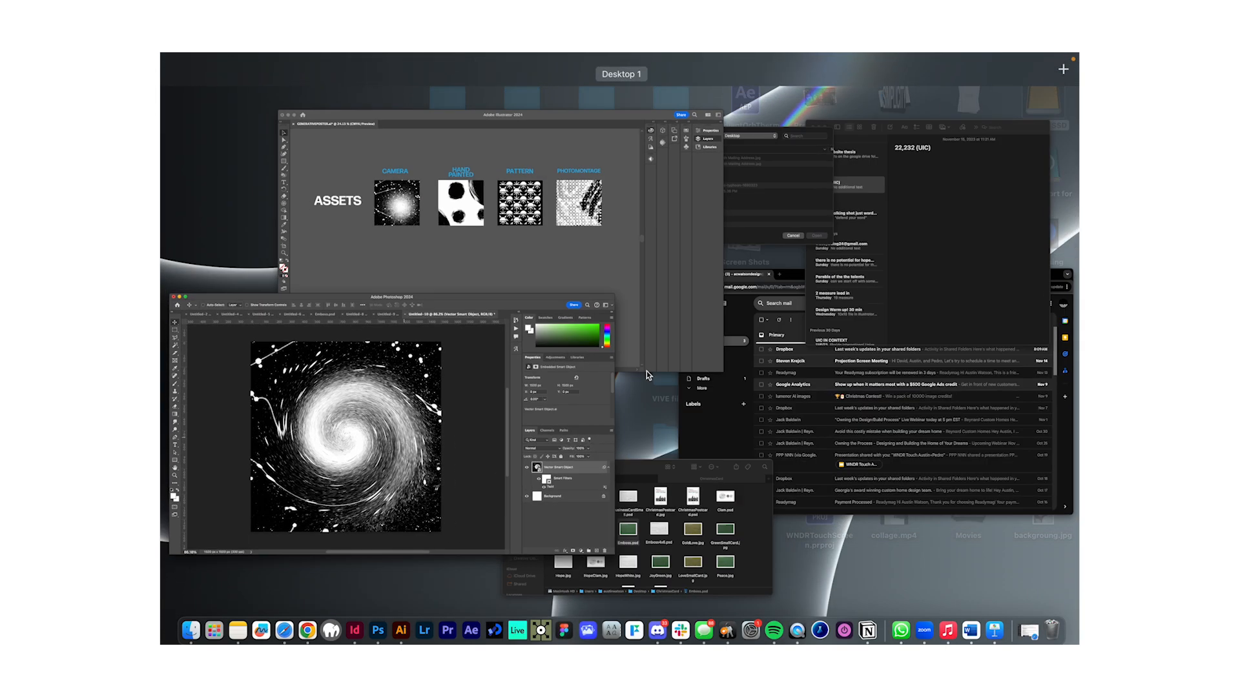
left_click(518, 239)
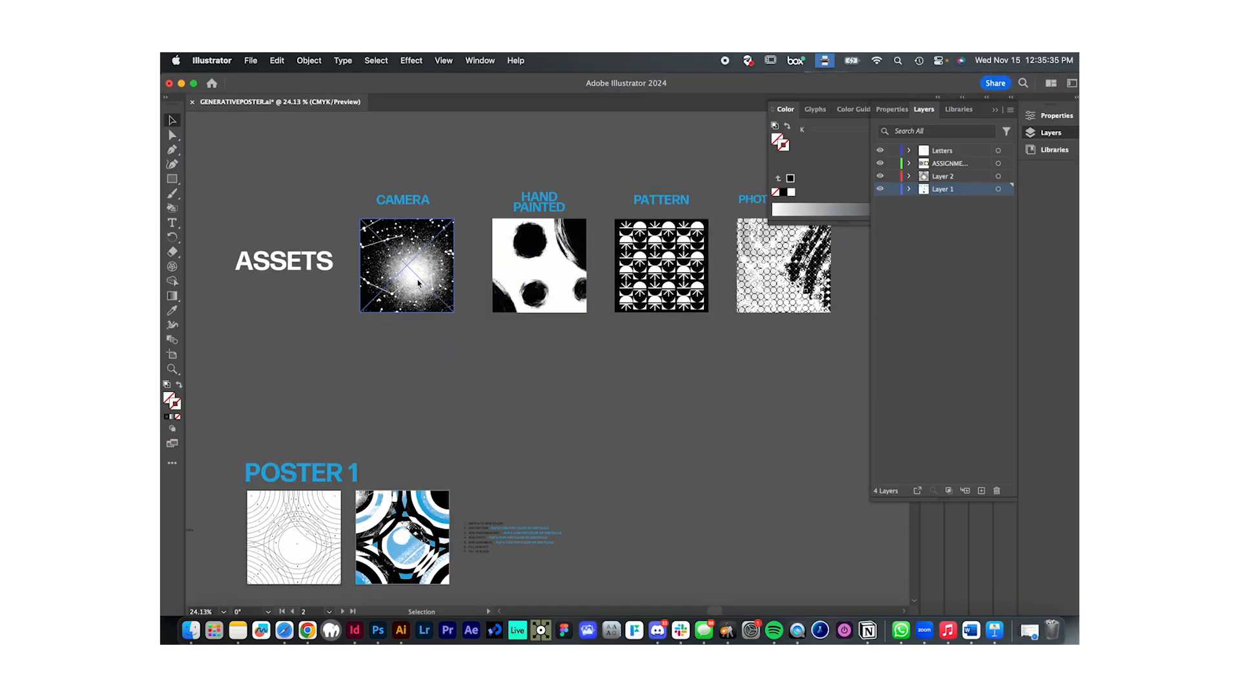
left_click(400, 363)
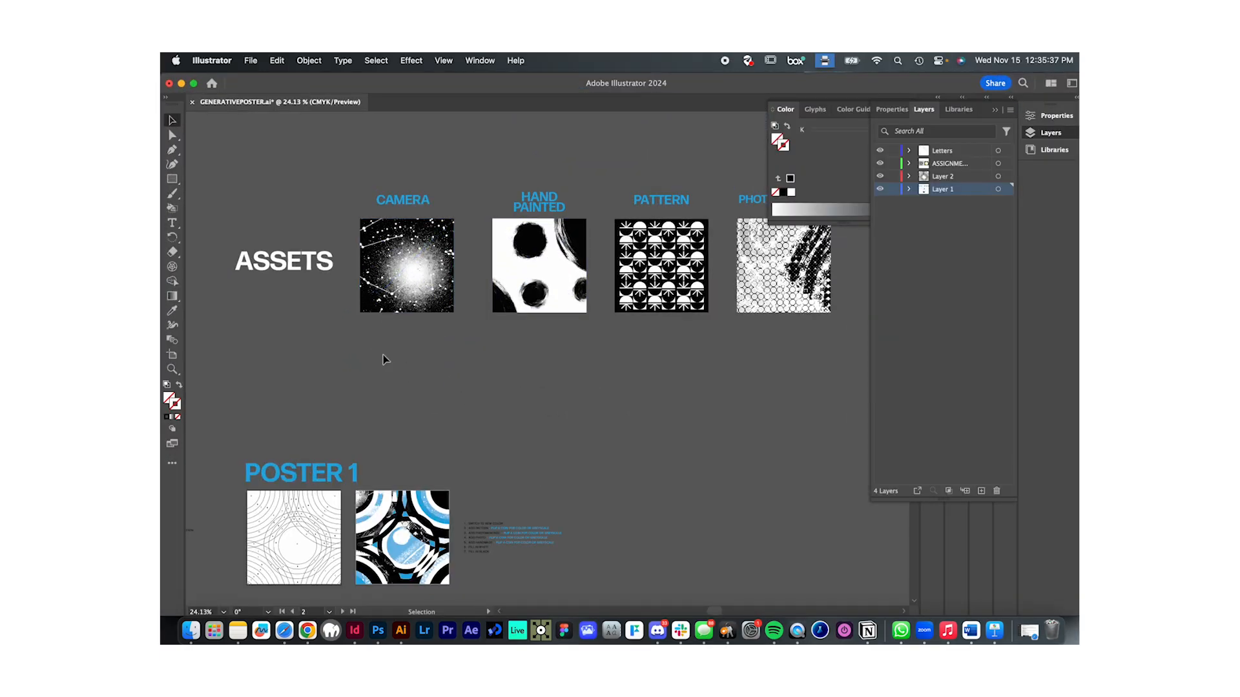
- Return to Photoshop and add a Gradient Map over the twirled image, setting the gradient's starting stop to blue #000cff
key("ctrl+Up")
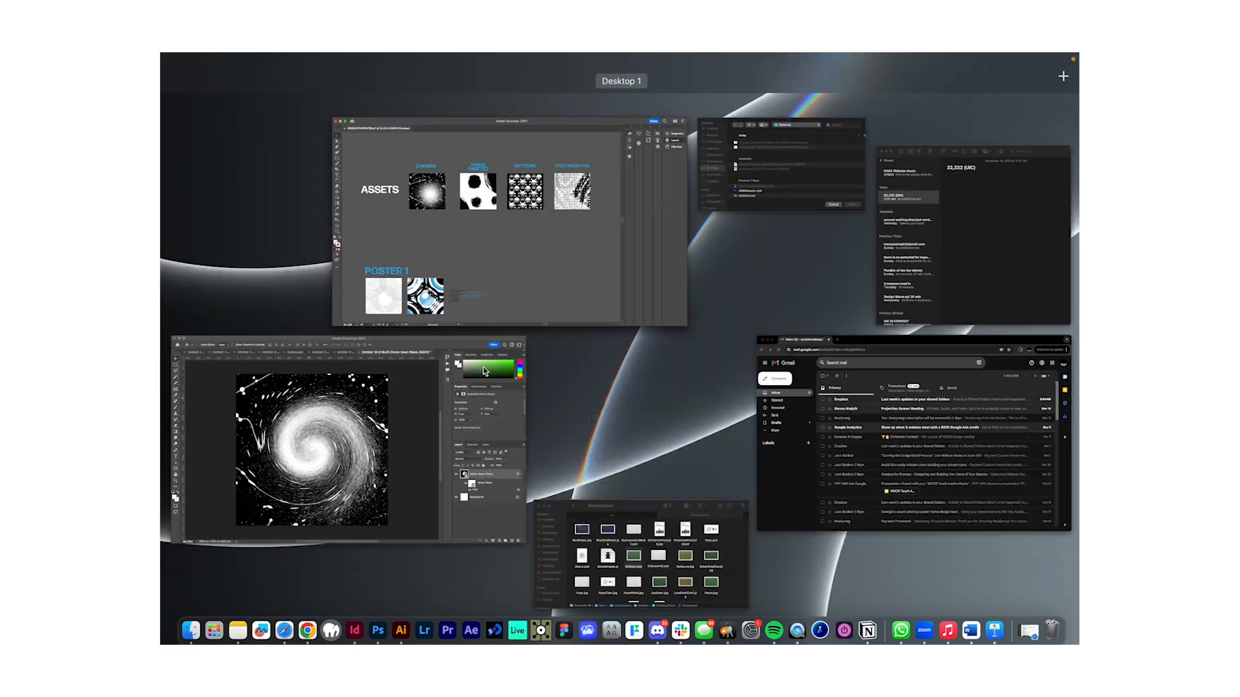
left_click(413, 382)
left_click(1013, 606)
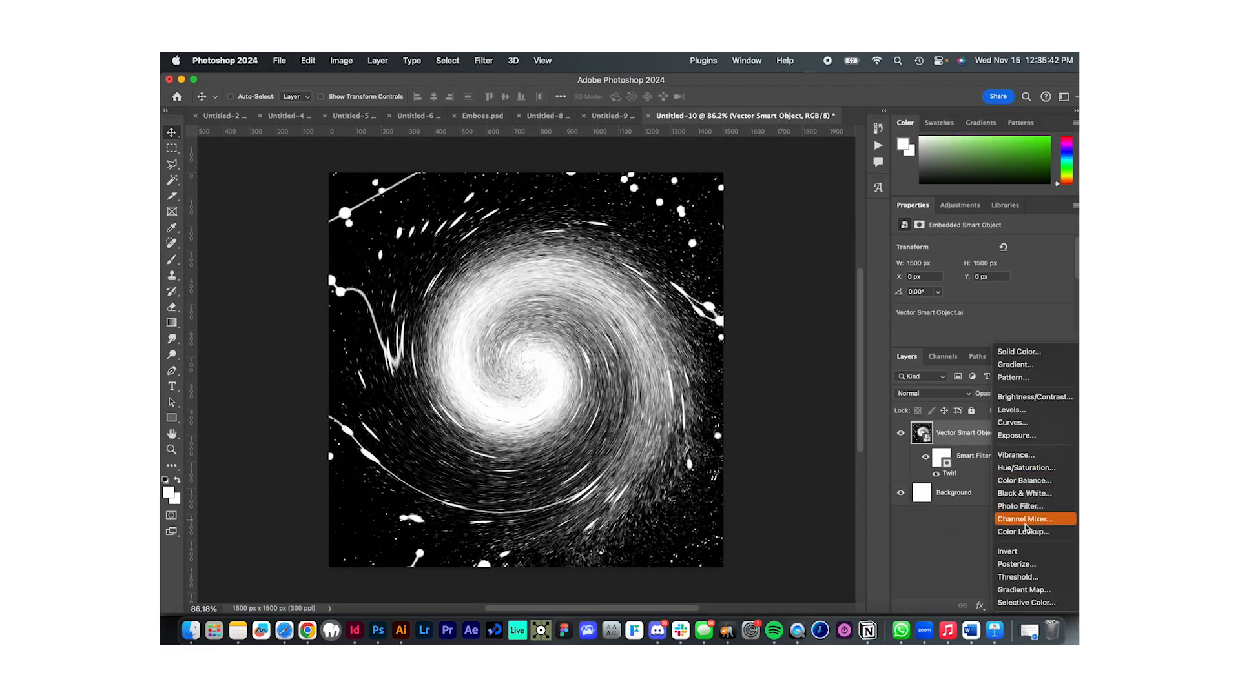
left_click(1023, 589)
left_click(920, 251)
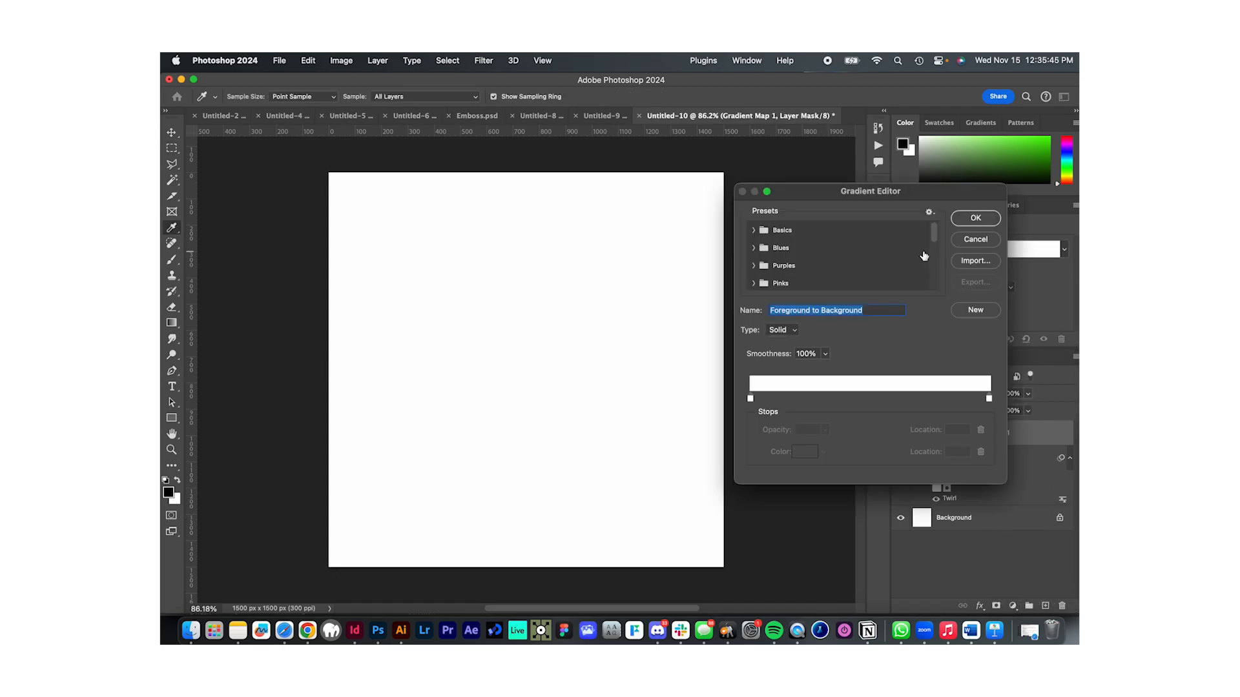
double_click(750, 398)
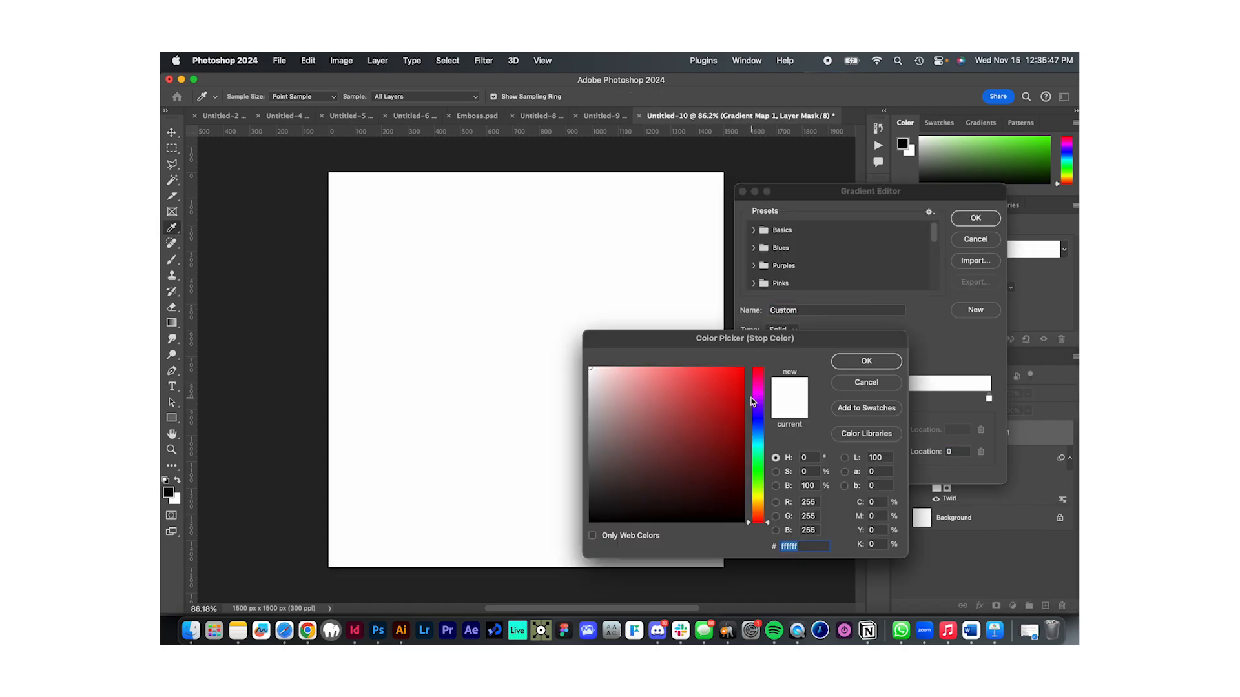
left_click(759, 421)
left_click_drag(736, 376, 760, 346)
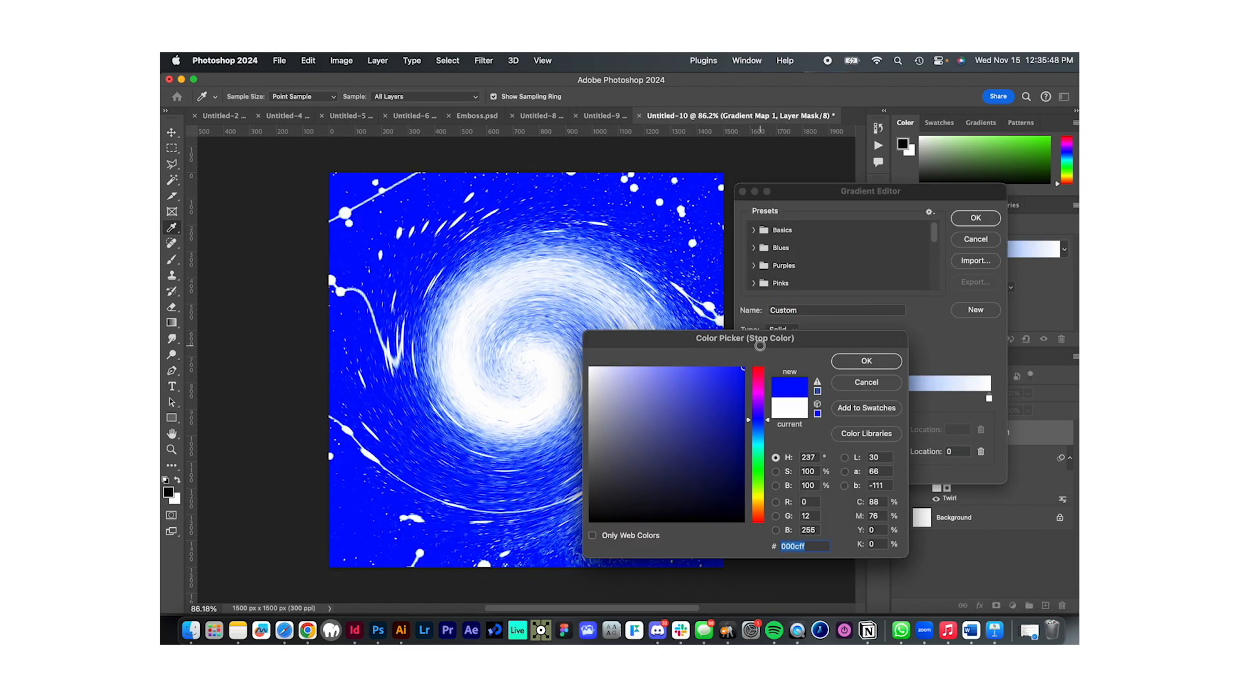
left_click(866, 363)
- Set the gradient's ending stop to cyan #00eaff and apply the blue-to-cyan Gradient Map
left_click(988, 399)
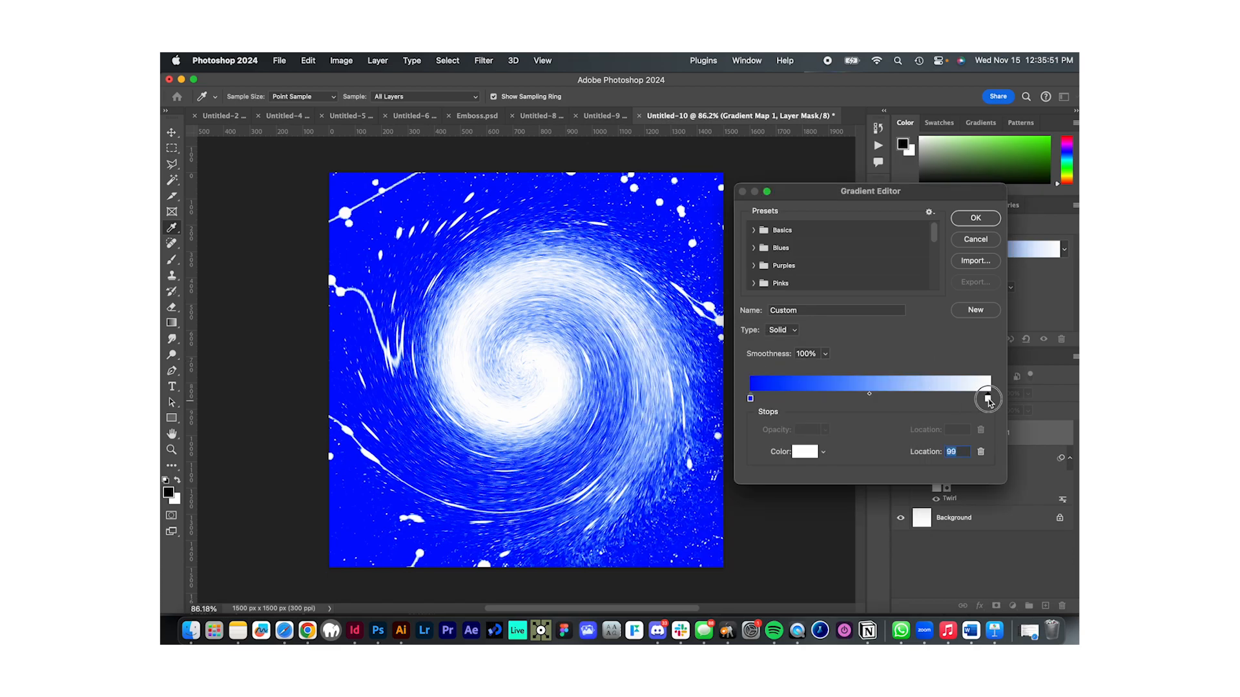
double_click(988, 400)
left_click(760, 447)
left_click_drag(714, 435, 742, 367)
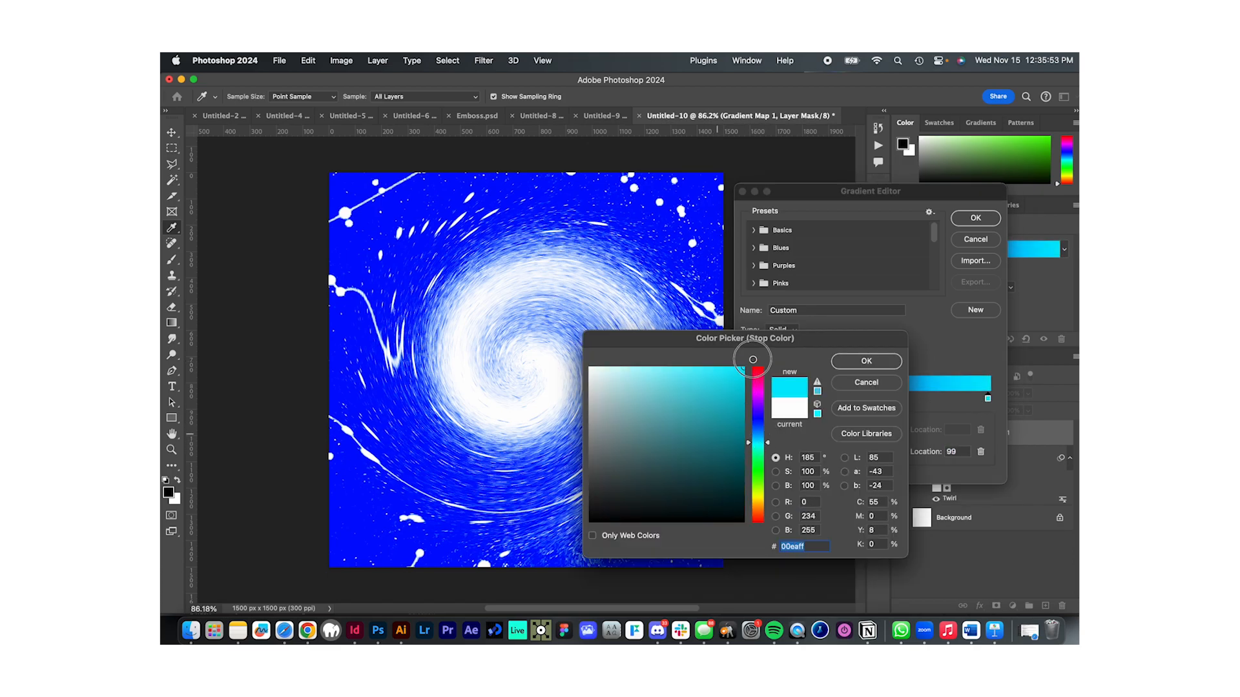
left_click(866, 361)
left_click(975, 217)
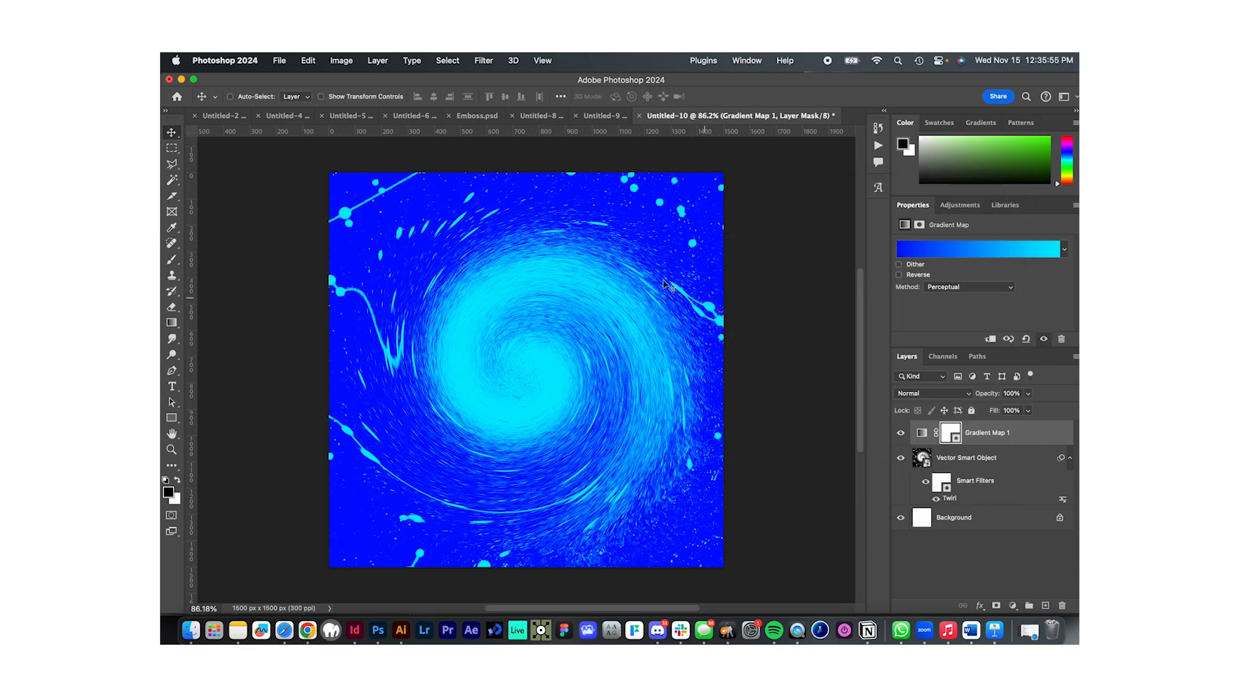
- Switch to Illustrator and look over the source assets, written steps and the three posters in GENERATIVEPOSTER.ai
key("ctrl+Up")
left_click(501, 183)
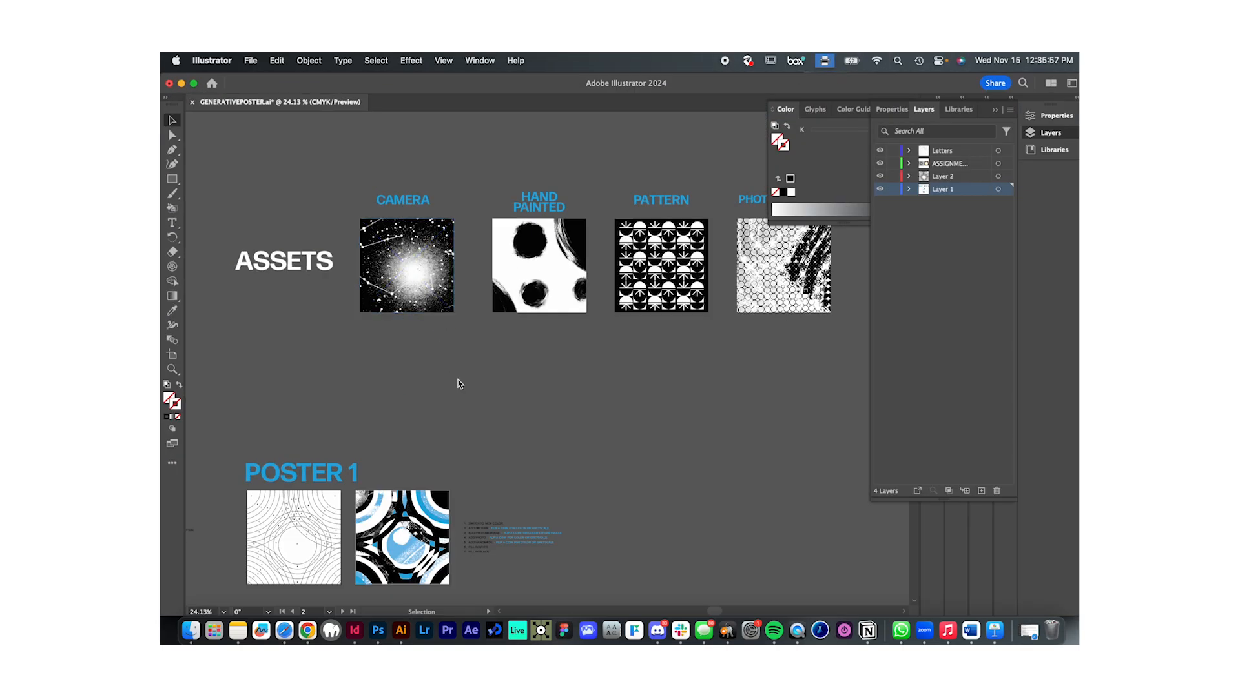
scroll(436, 389, "down", 3)
scroll(436, 390, "down", 4)
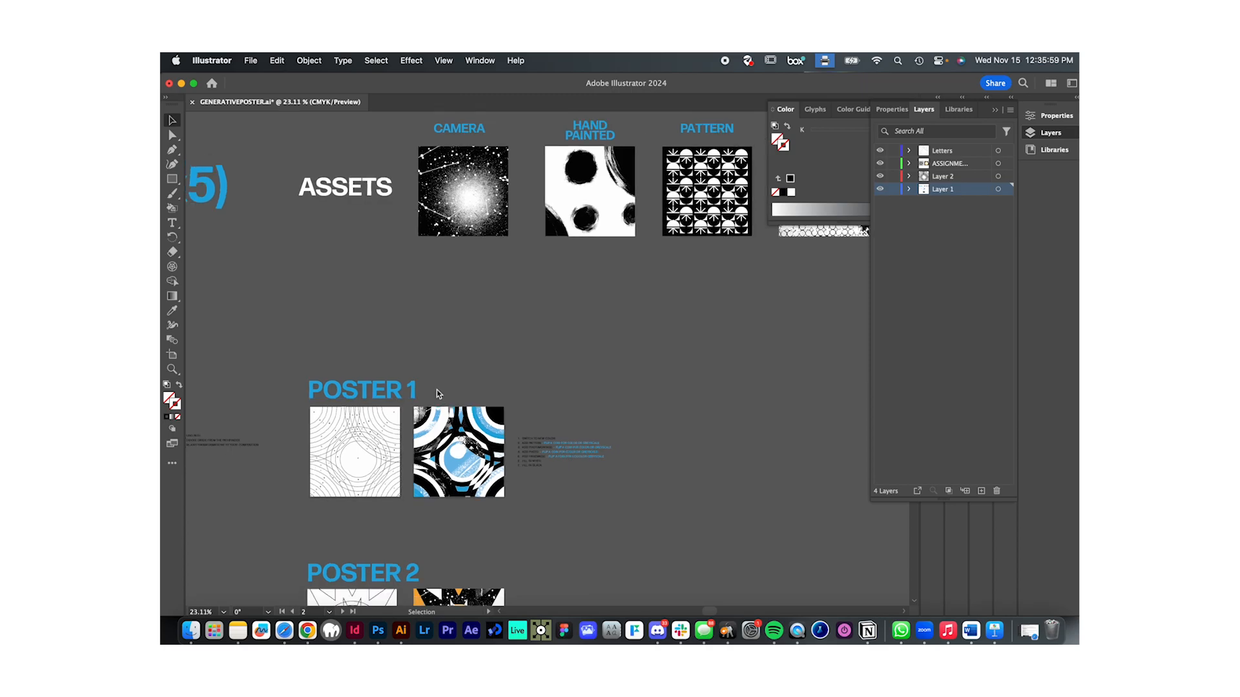
scroll(527, 335, "left", 3)
scroll(526, 335, "down", 2)
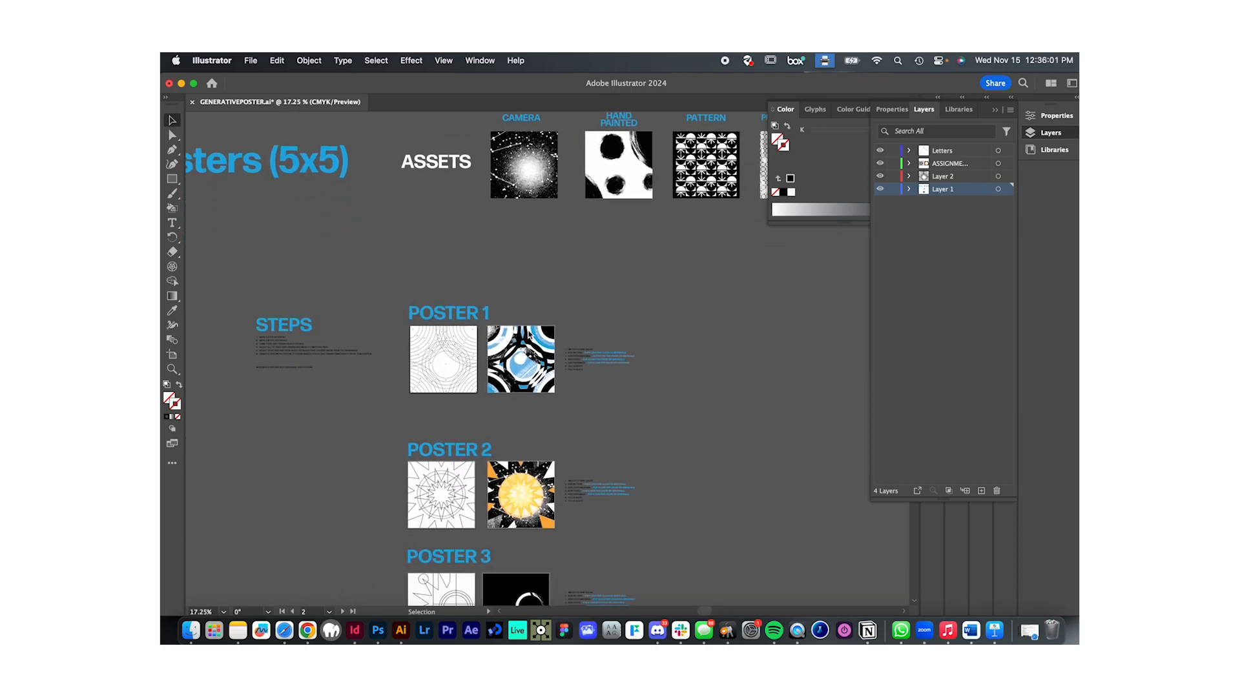
scroll(527, 335, "down", 3)
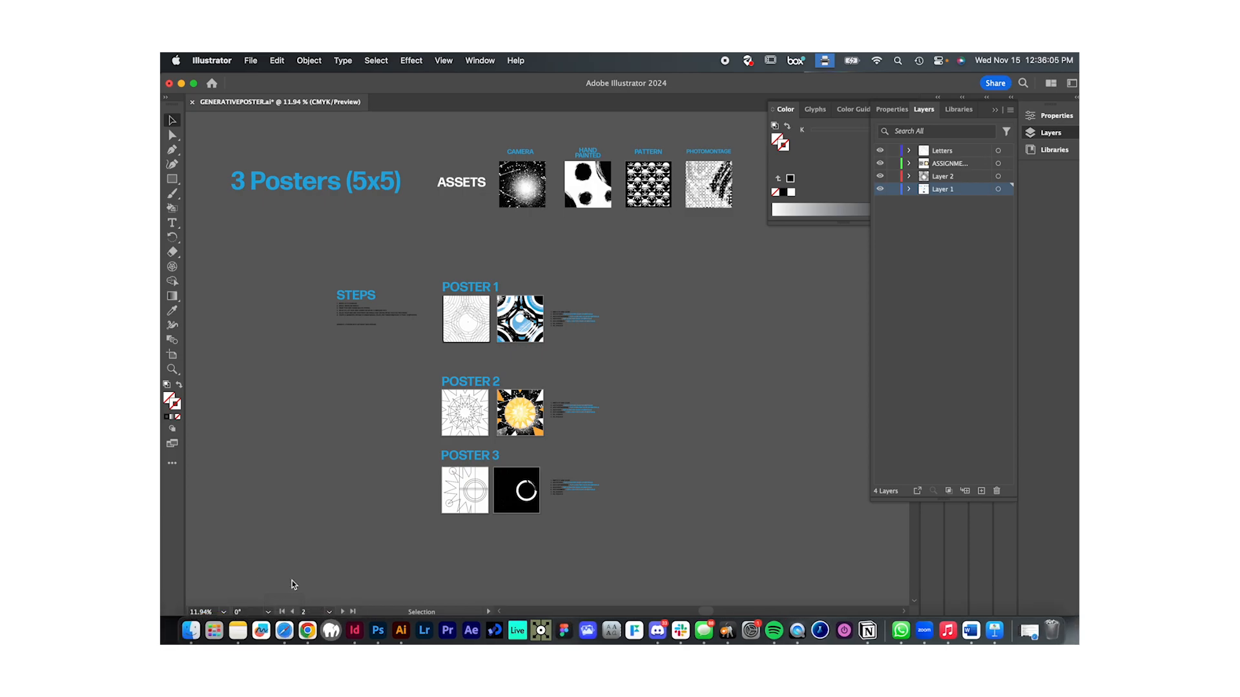
- Switch to Safari and review the Systems Poster brief on Blackboard, from Generative Image Systems through the three-poster requirement
left_click(283, 624)
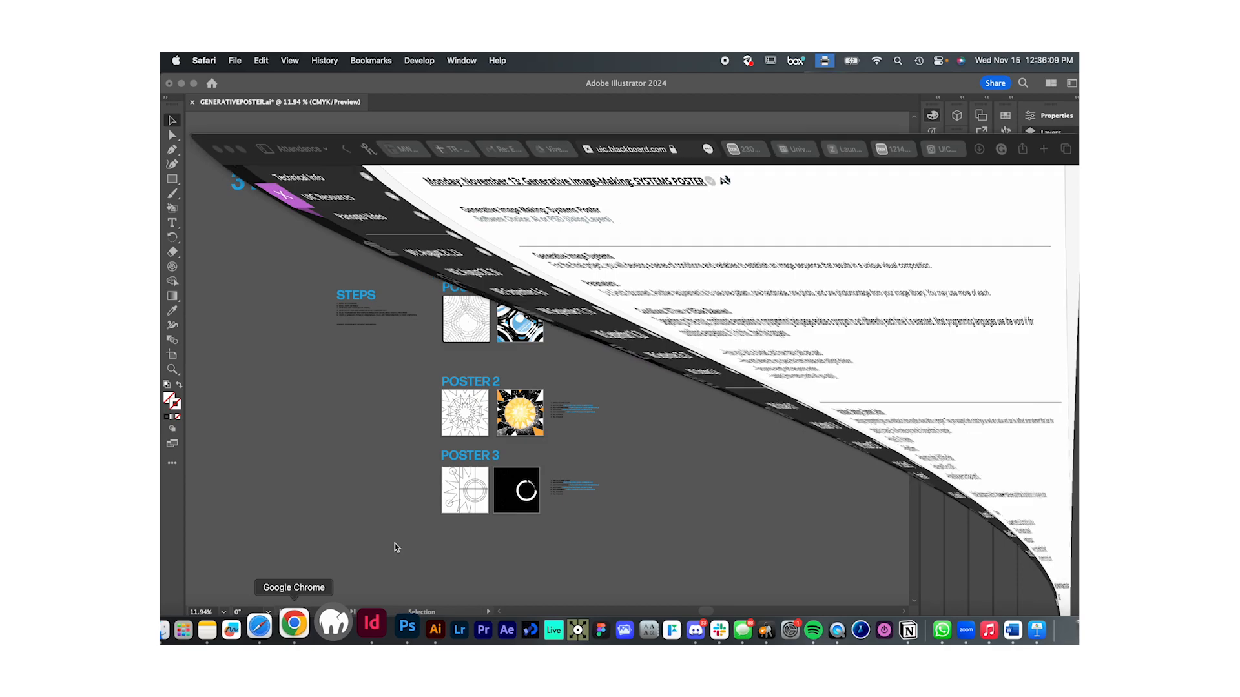
scroll(671, 340, "down", 8)
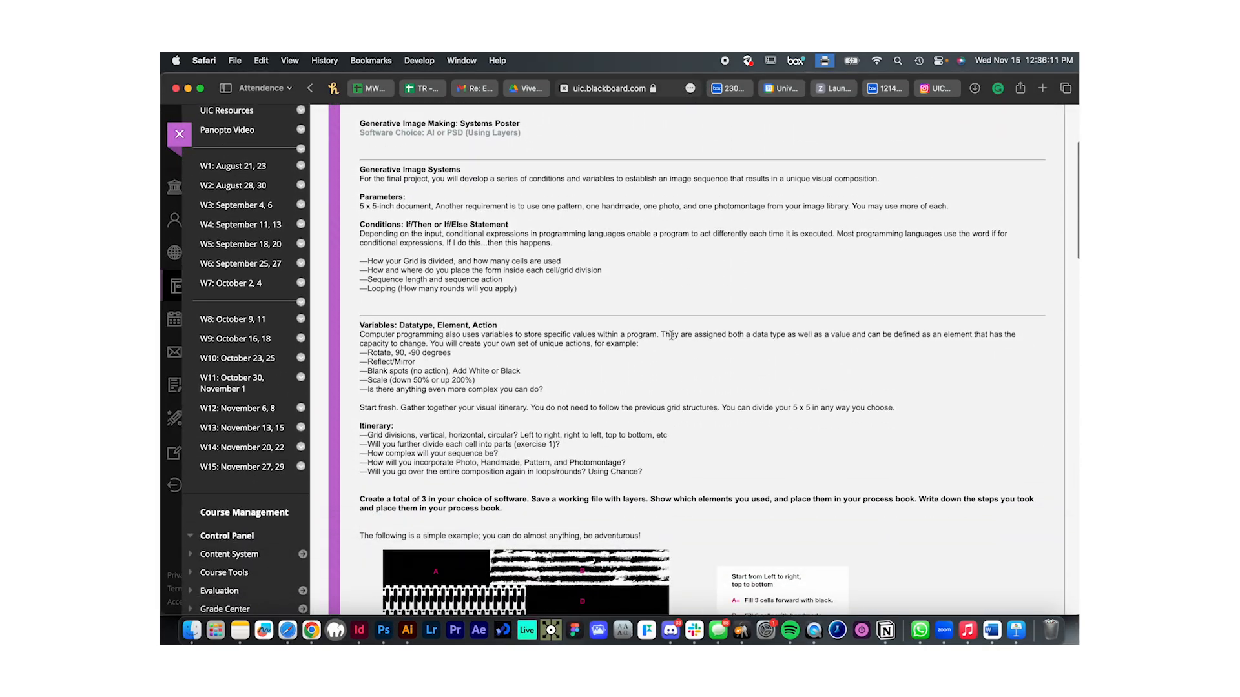
scroll(732, 397, "down", 1)
scroll(736, 413, "up", 8)
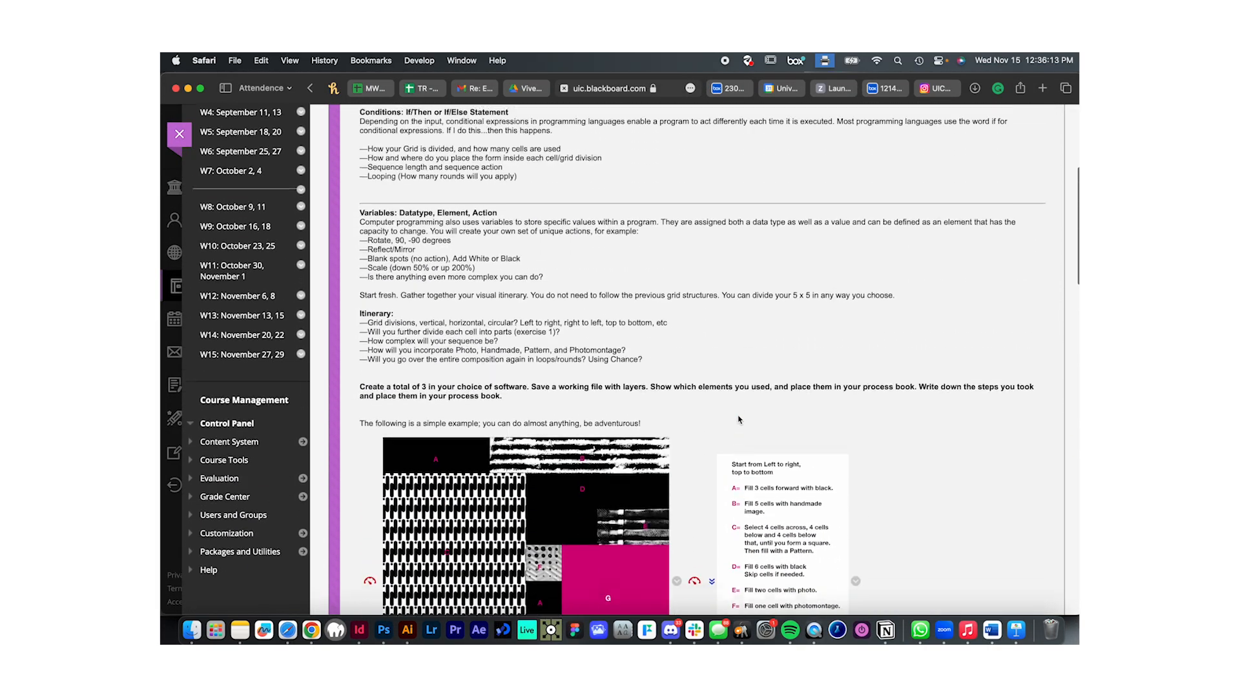
scroll(739, 420, "down", 1)
left_click_drag(359, 180, 617, 529)
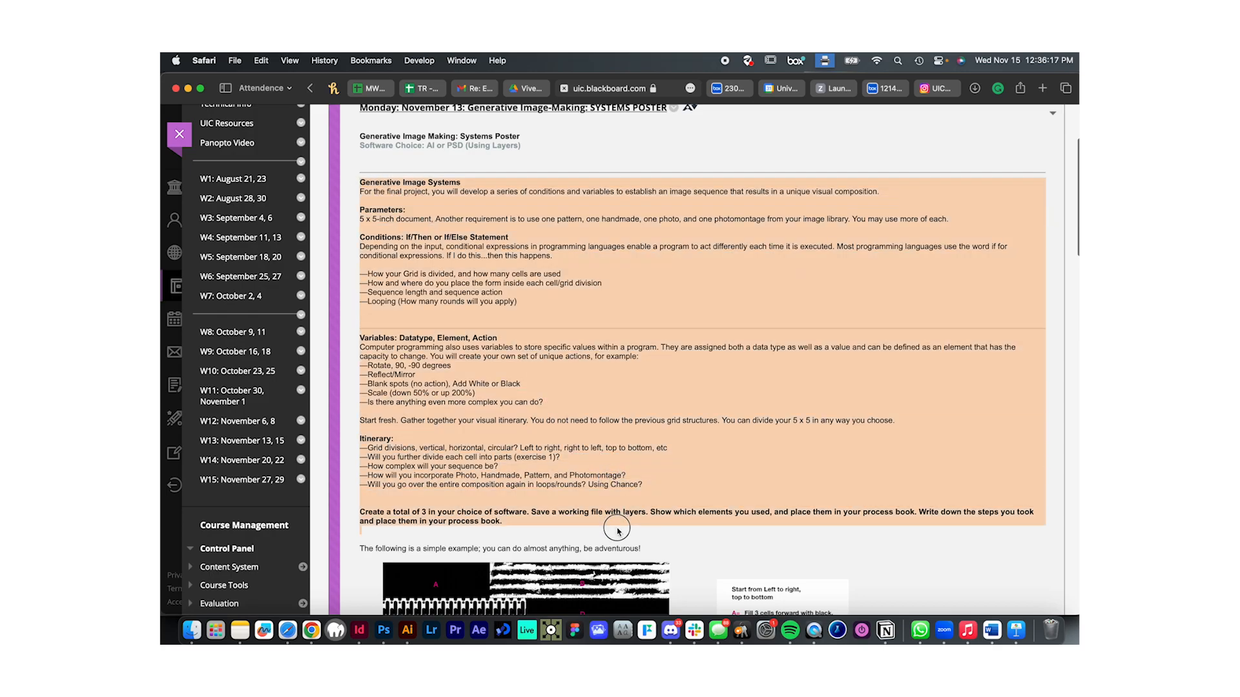
left_click(545, 460)
- Examine the simple grid poster example and its A-to-G cell-filling instructions
scroll(602, 369, "down", 10)
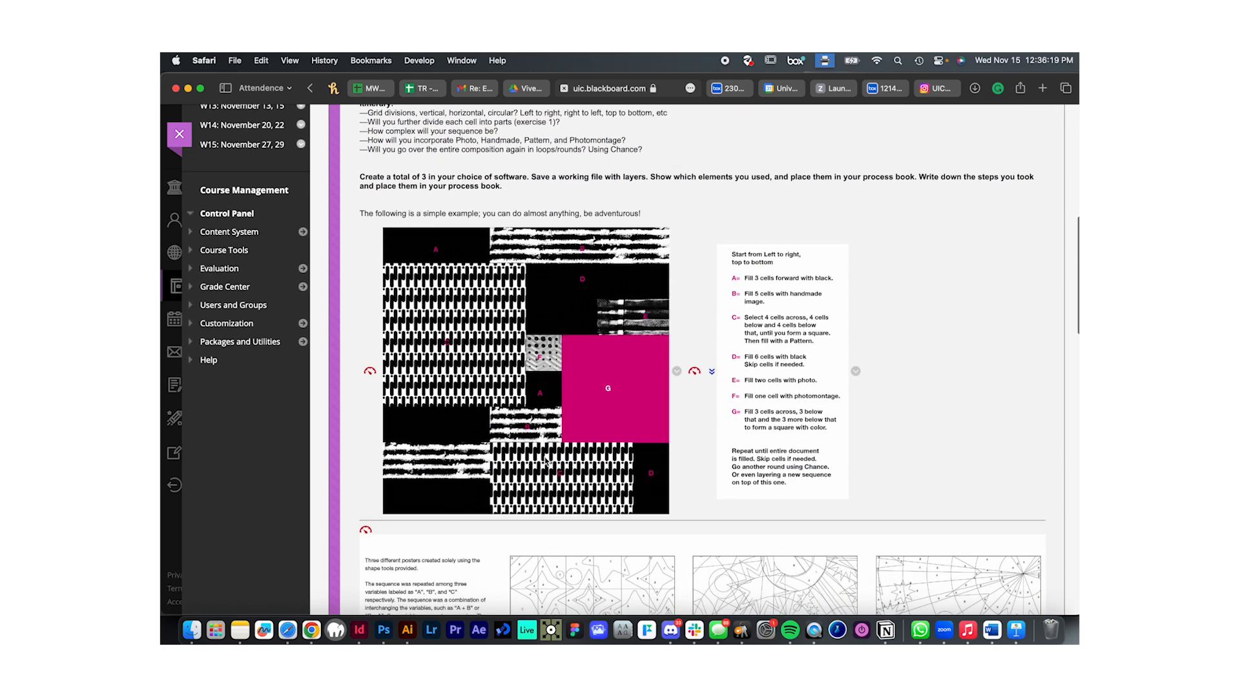
scroll(607, 352, "down", 2)
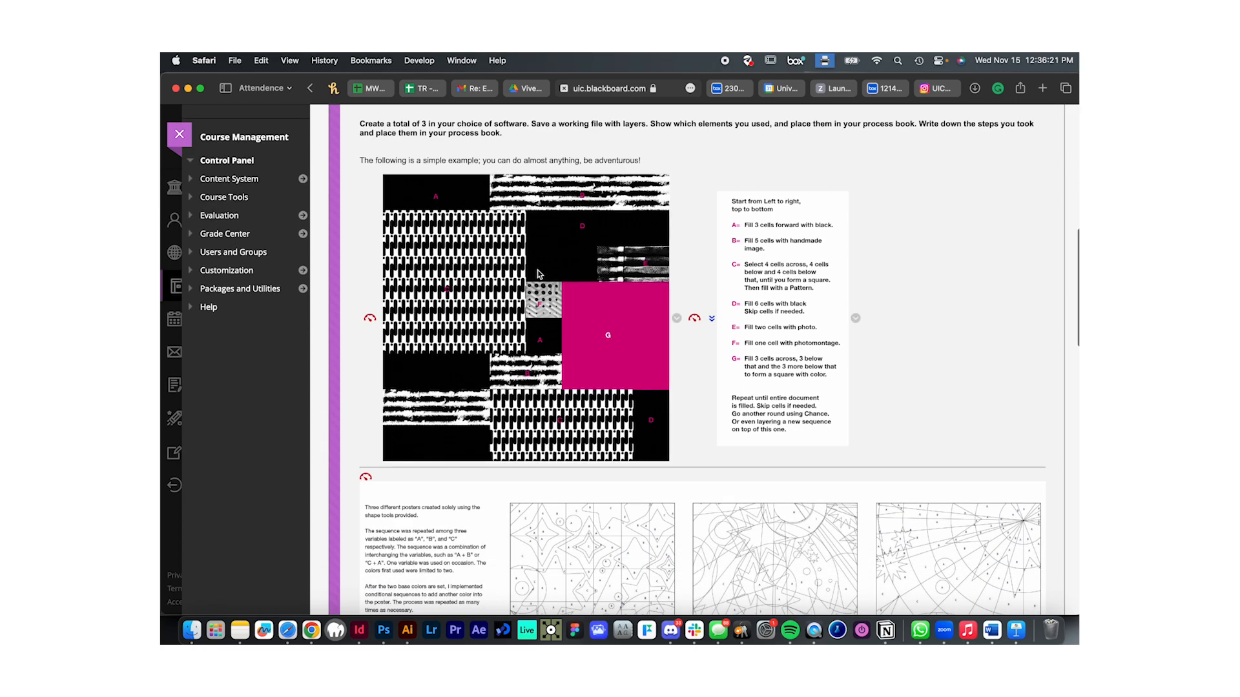
scroll(752, 387, "down", 2)
scroll(675, 356, "down", 7)
scroll(675, 356, "up", 10)
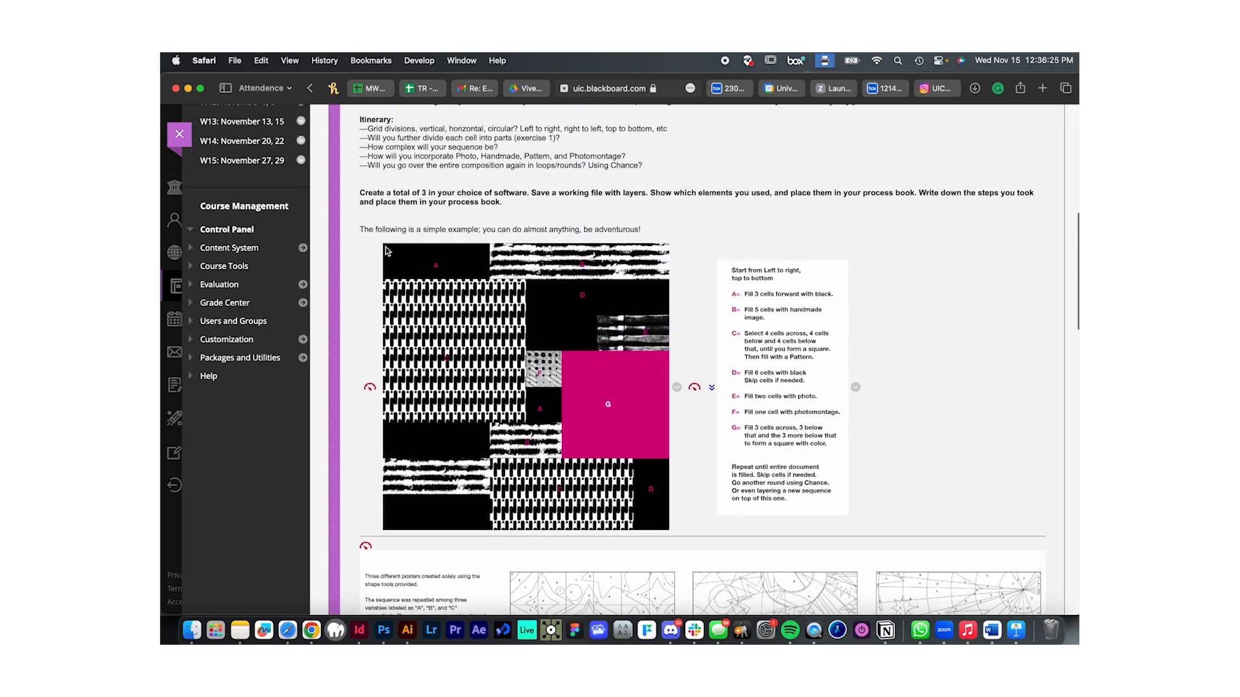
scroll(676, 434, "down", 14)
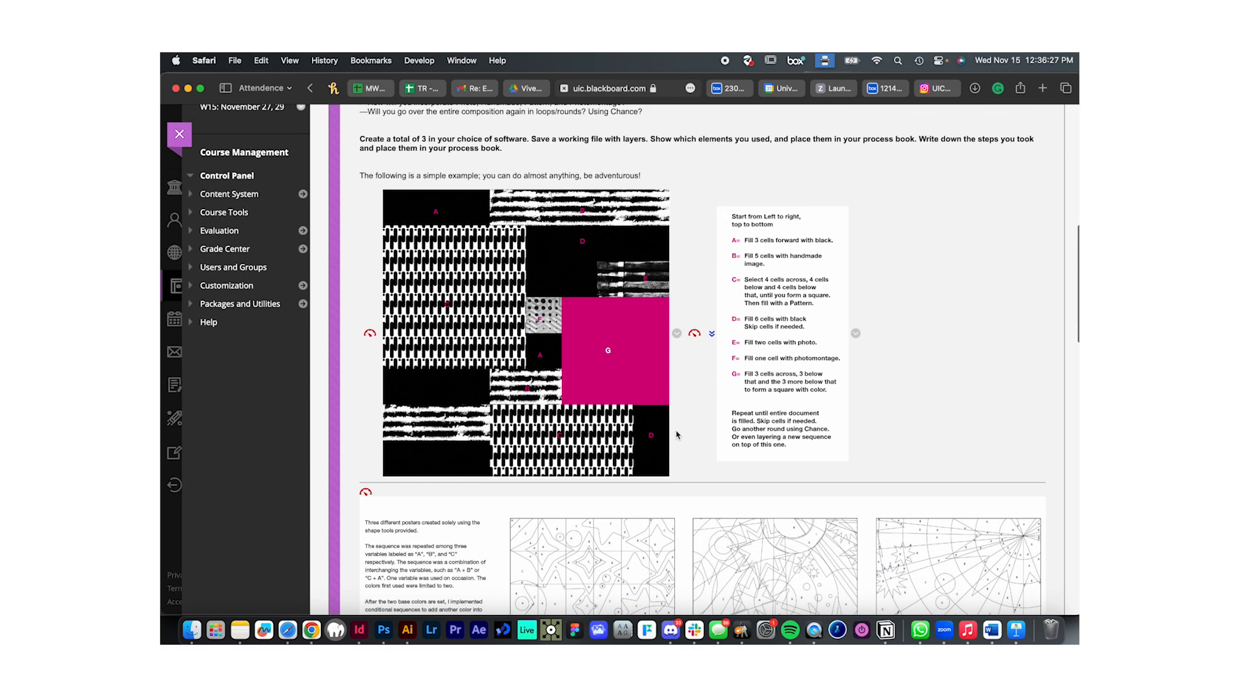
- Examine the example poster sets, comparing their linework, written rules and finished coloured compositions
scroll(643, 290, "up", 2)
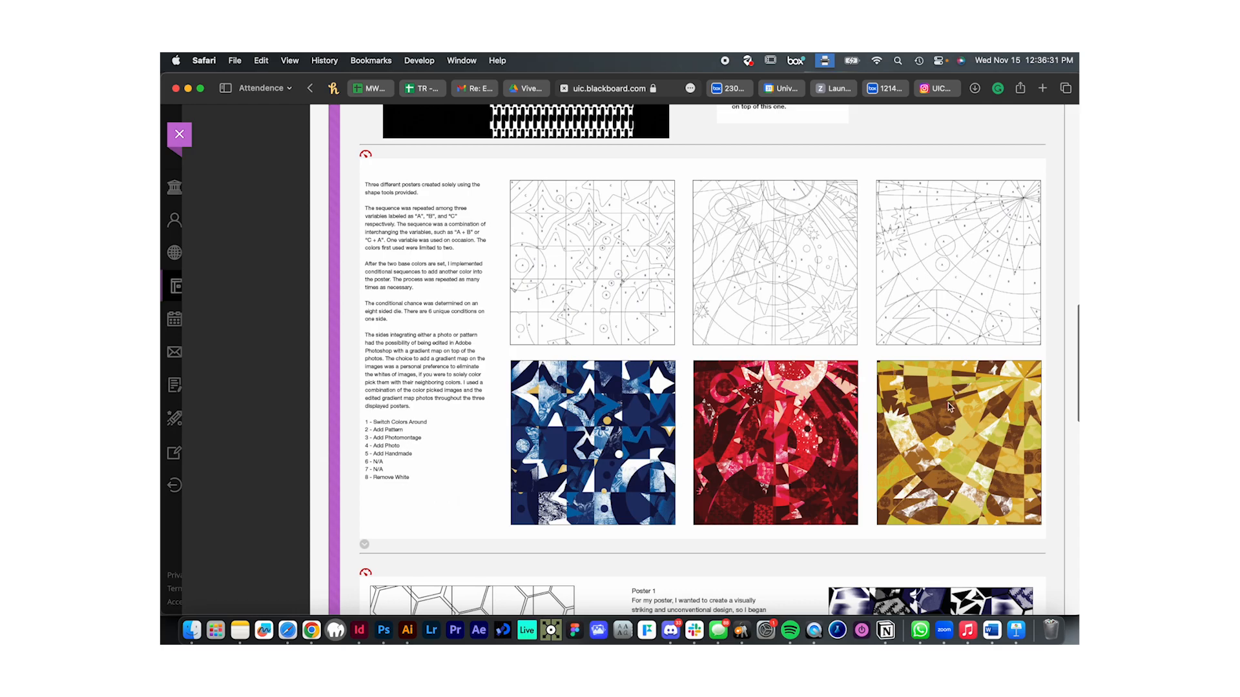
scroll(881, 454, "down", 2)
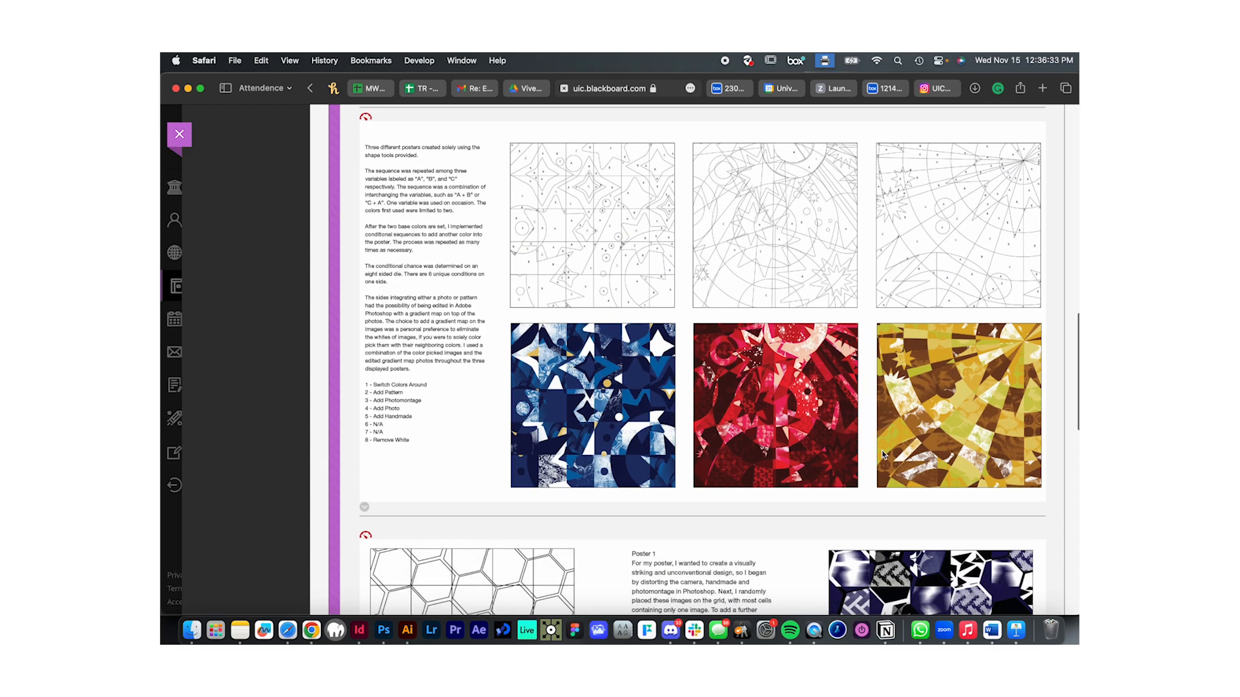
scroll(881, 454, "down", 1)
scroll(883, 420, "down", 10)
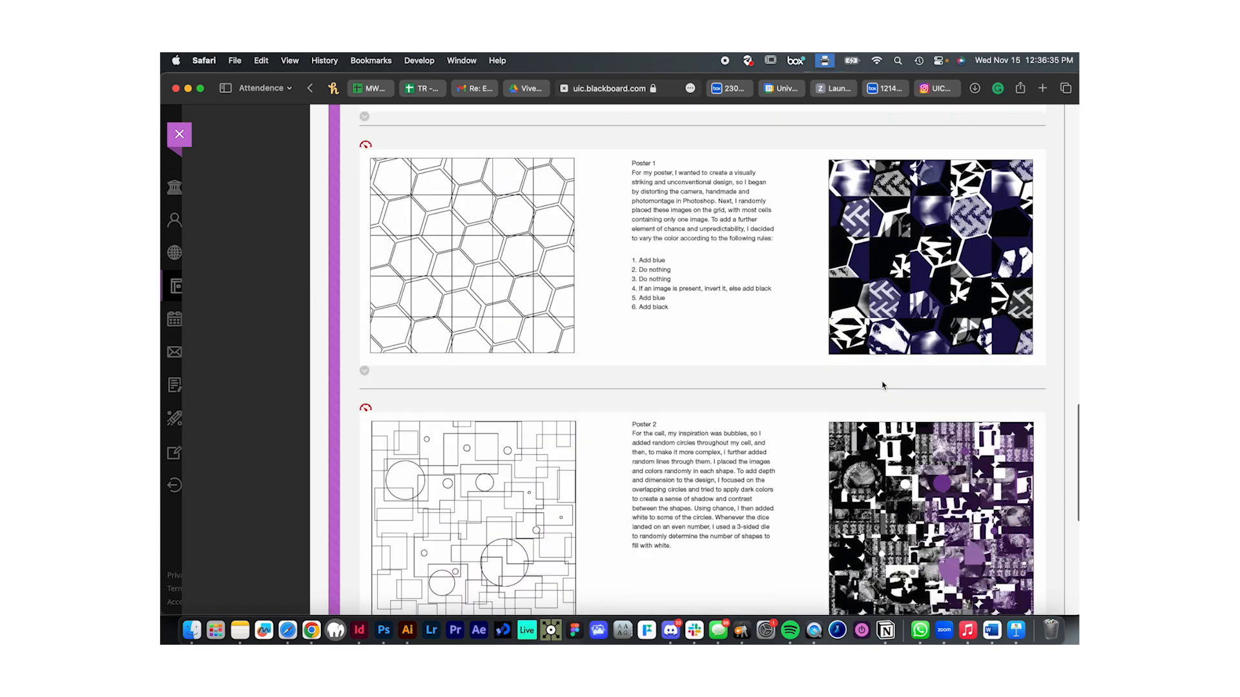
scroll(883, 385, "up", 2)
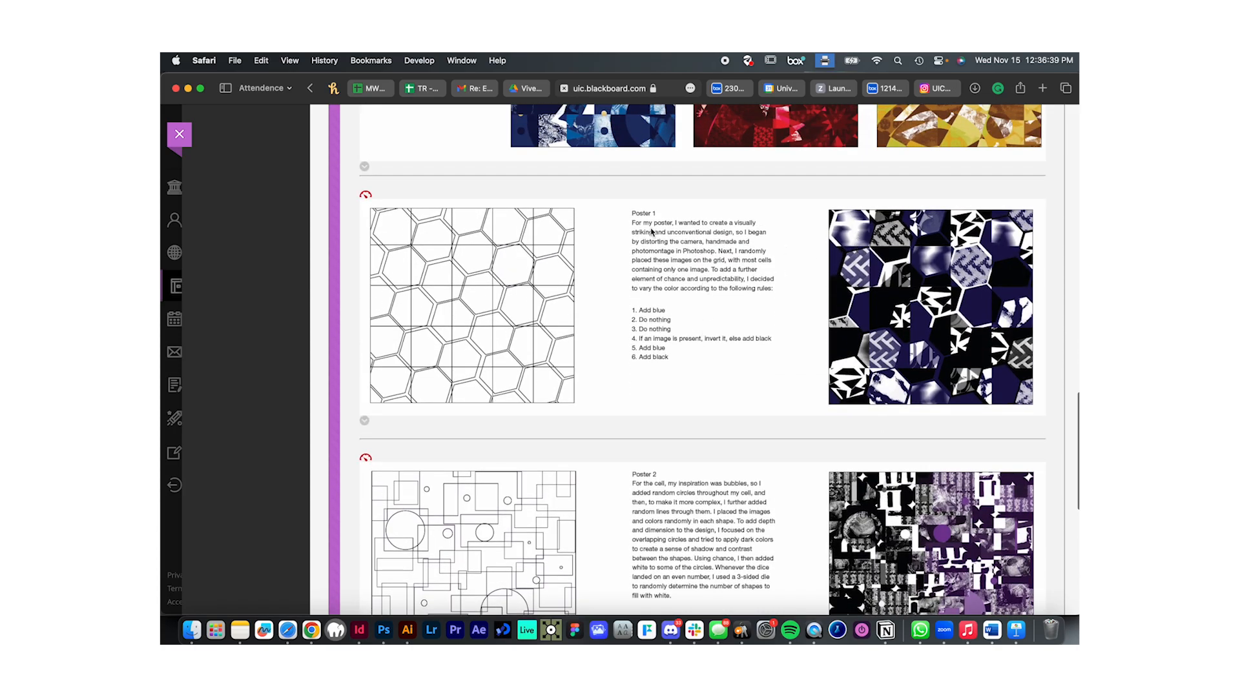
left_click_drag(631, 224, 689, 373)
left_click(689, 373)
scroll(716, 290, "down", 4)
scroll(704, 420, "down", 8)
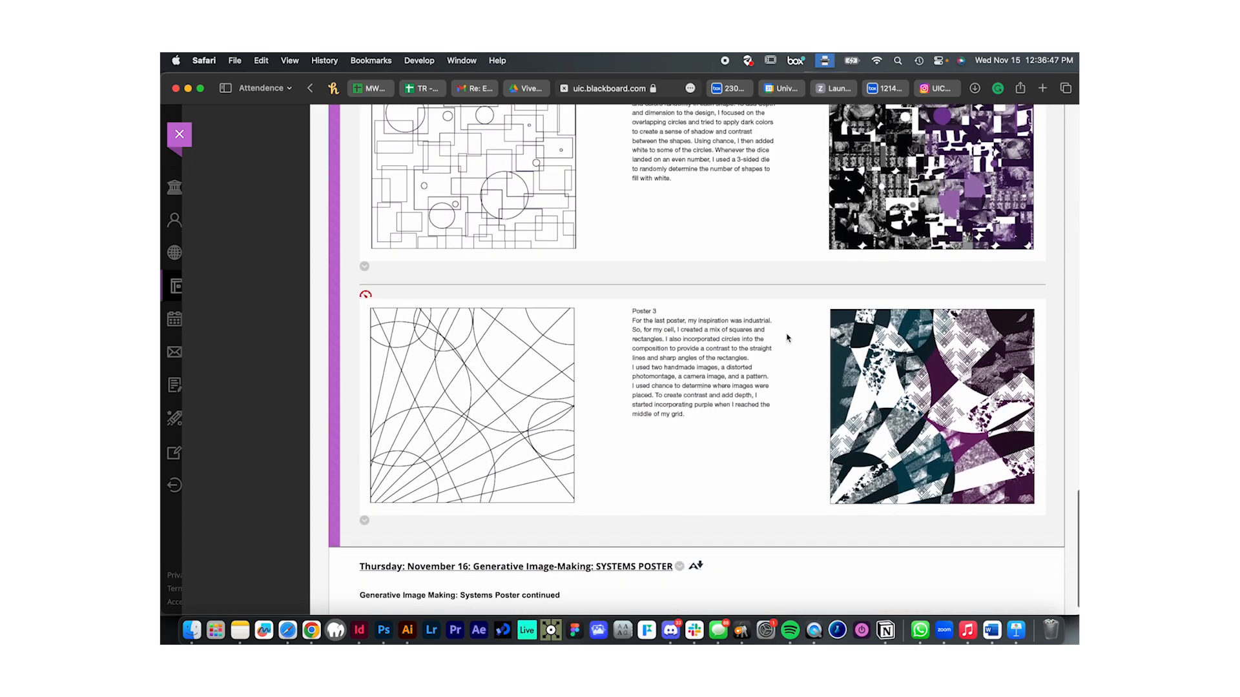
scroll(799, 444, "up", 15)
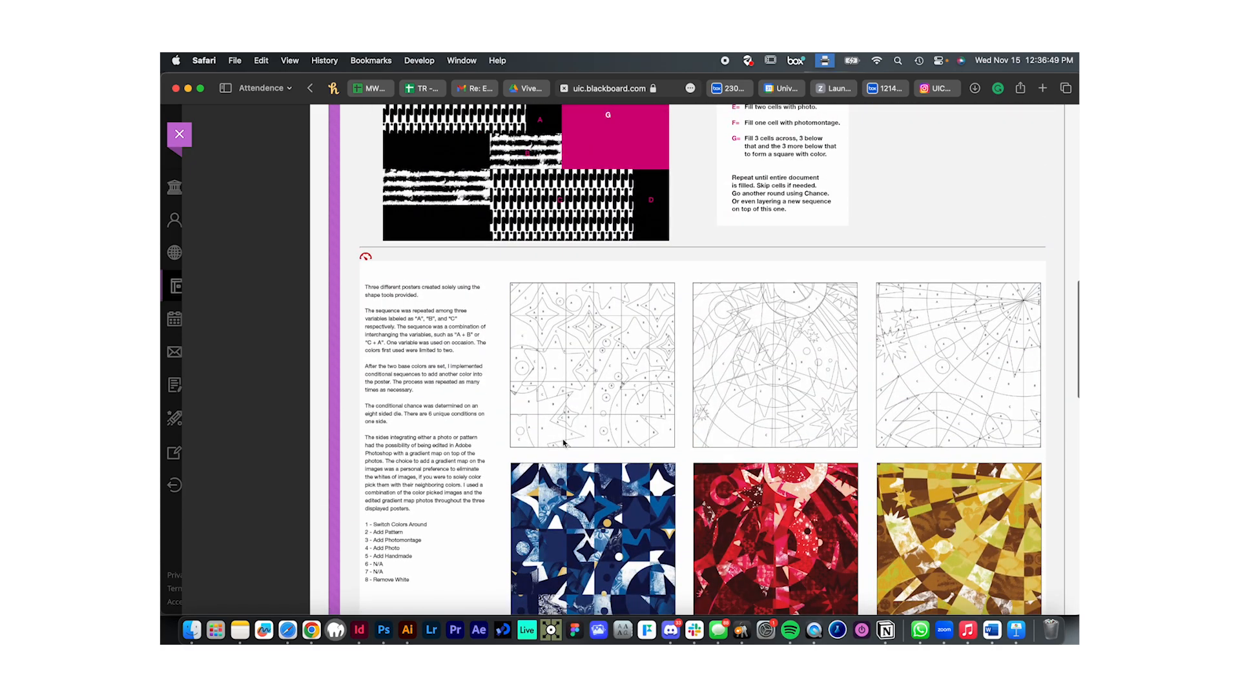